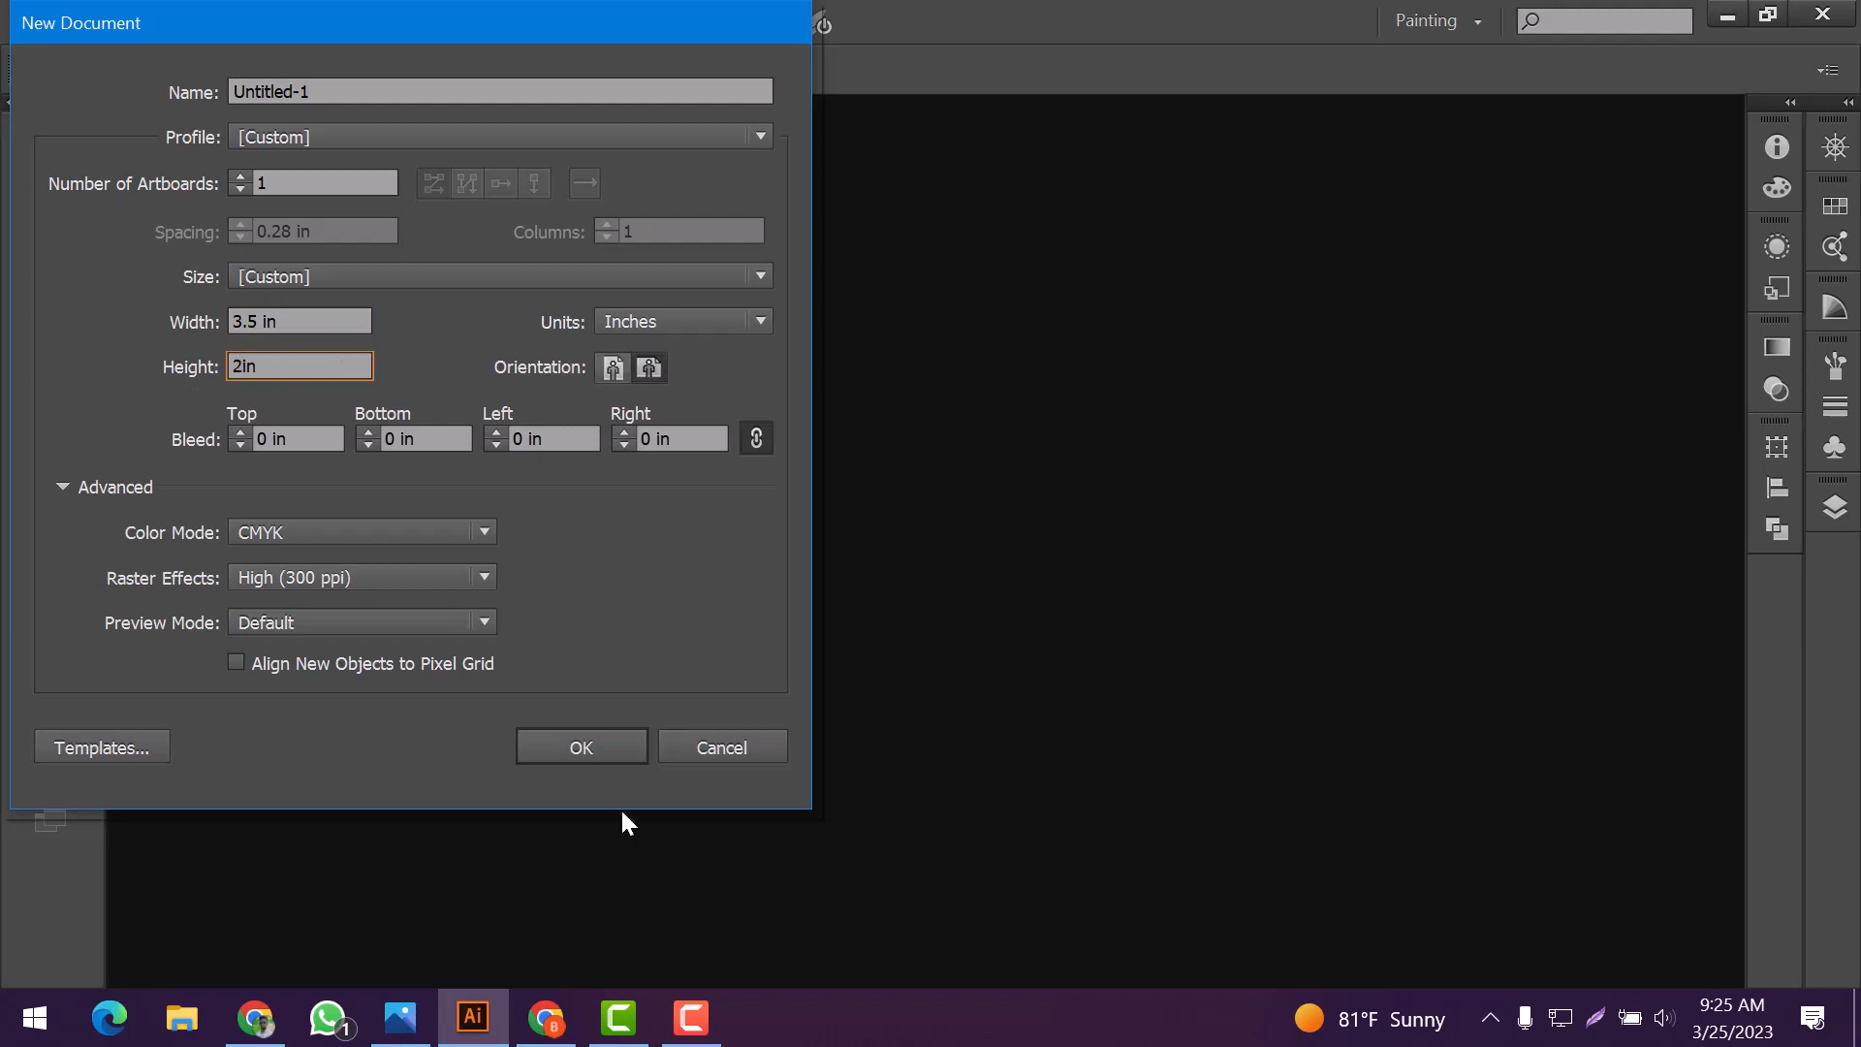
# Create a 3.5 by 2 inch CMYK document at 300 ppi with one artboard
pyautogui.press('Return')
pyautogui.scroll(1, 741, 652)
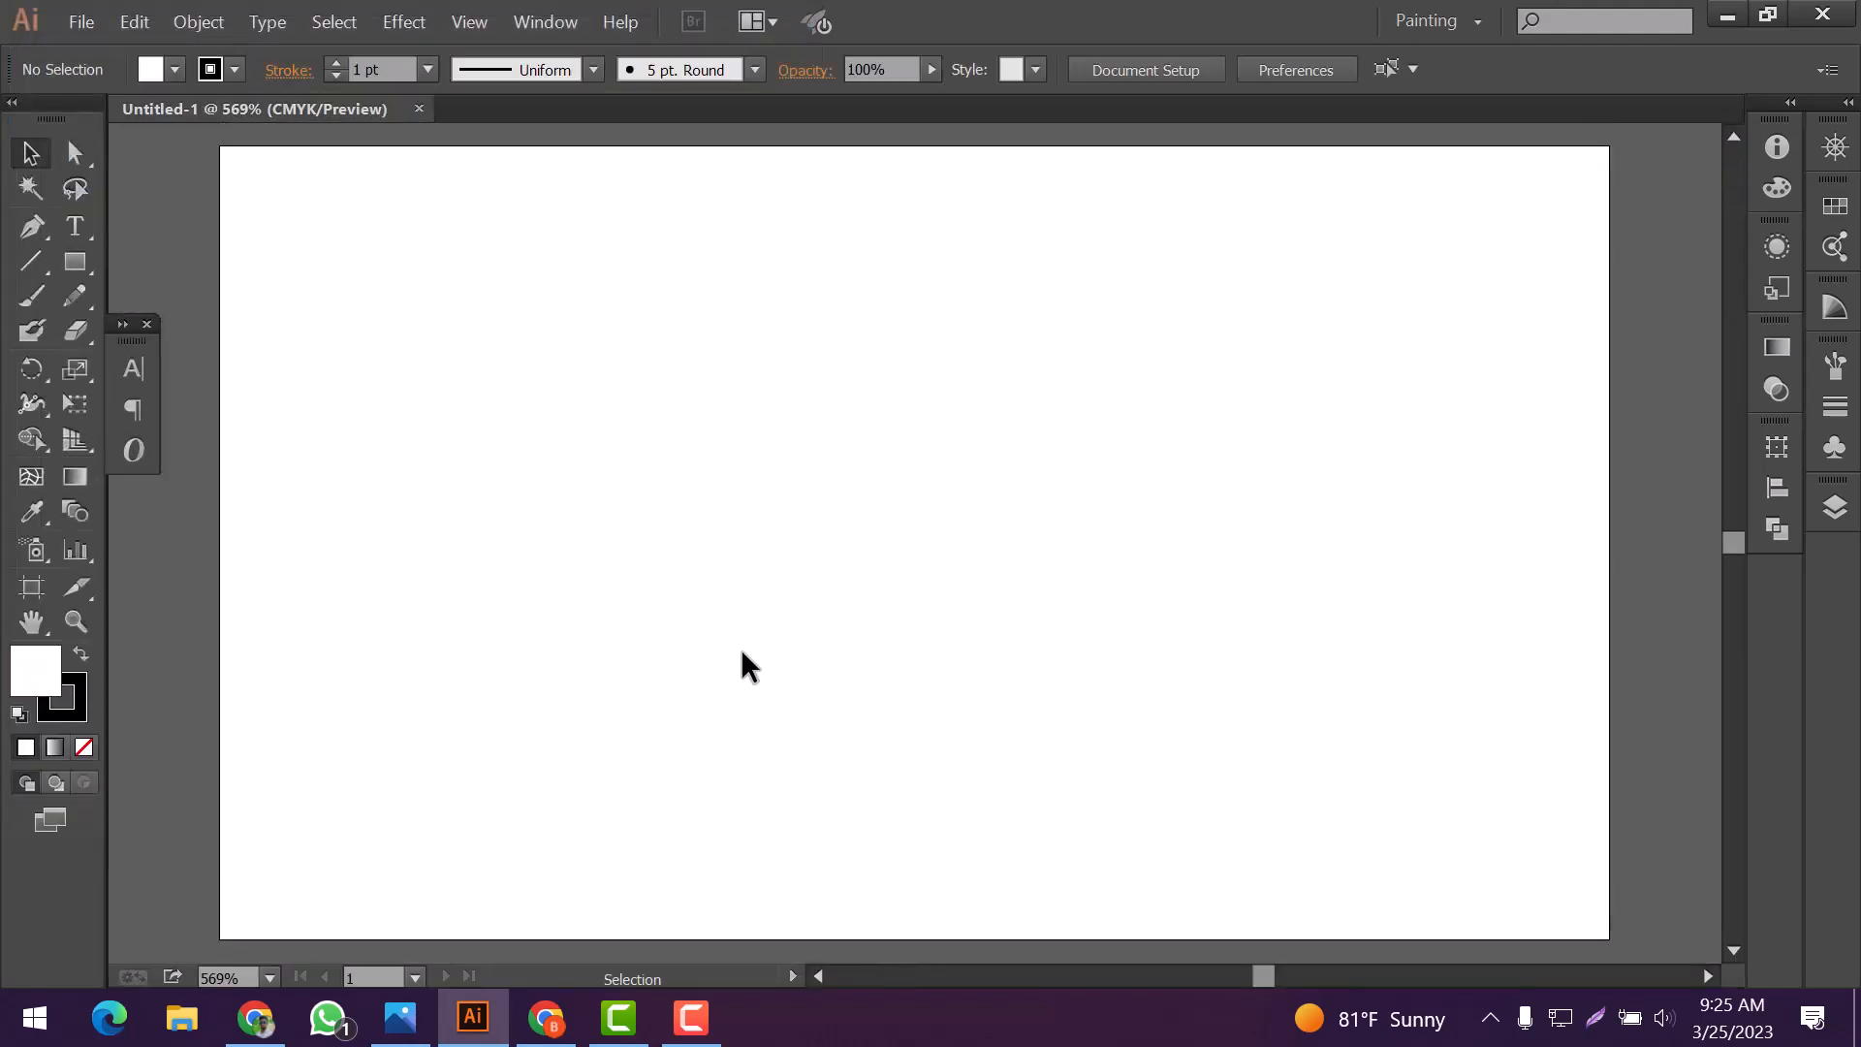
pyautogui.scroll(-1, 742, 651)
pyautogui.scroll(-3, 776, 740)
pyautogui.scroll(1, 776, 740)
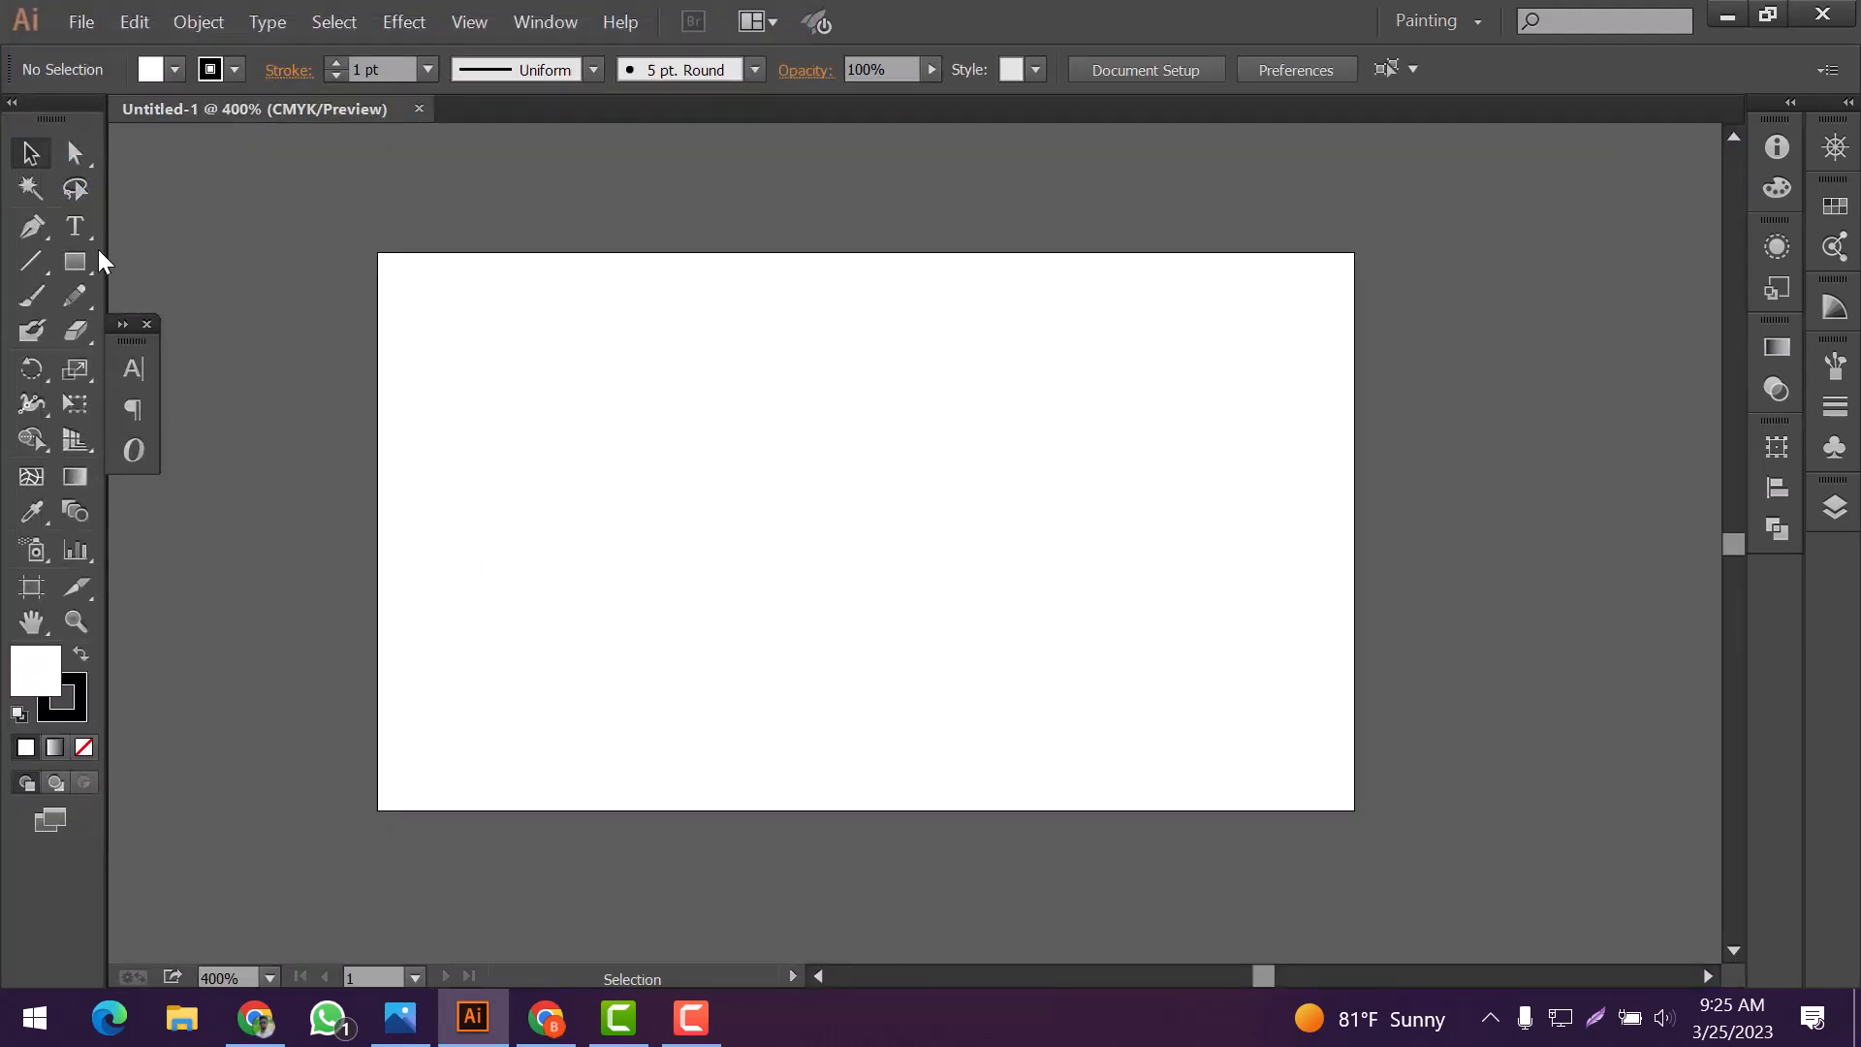
# Draw a tall narrow rectangle without stroke, extending past the artboard's upper and lower edges, slightly right of its center
pyautogui.click(76, 261)
pyautogui.moveTo(885, 212); pyautogui.dragTo(1072, 950)
pyautogui.click(60, 707)
pyautogui.click(84, 747)
# Fill the tall rectangle with a near-black color
pyautogui.doubleClick(40, 669)
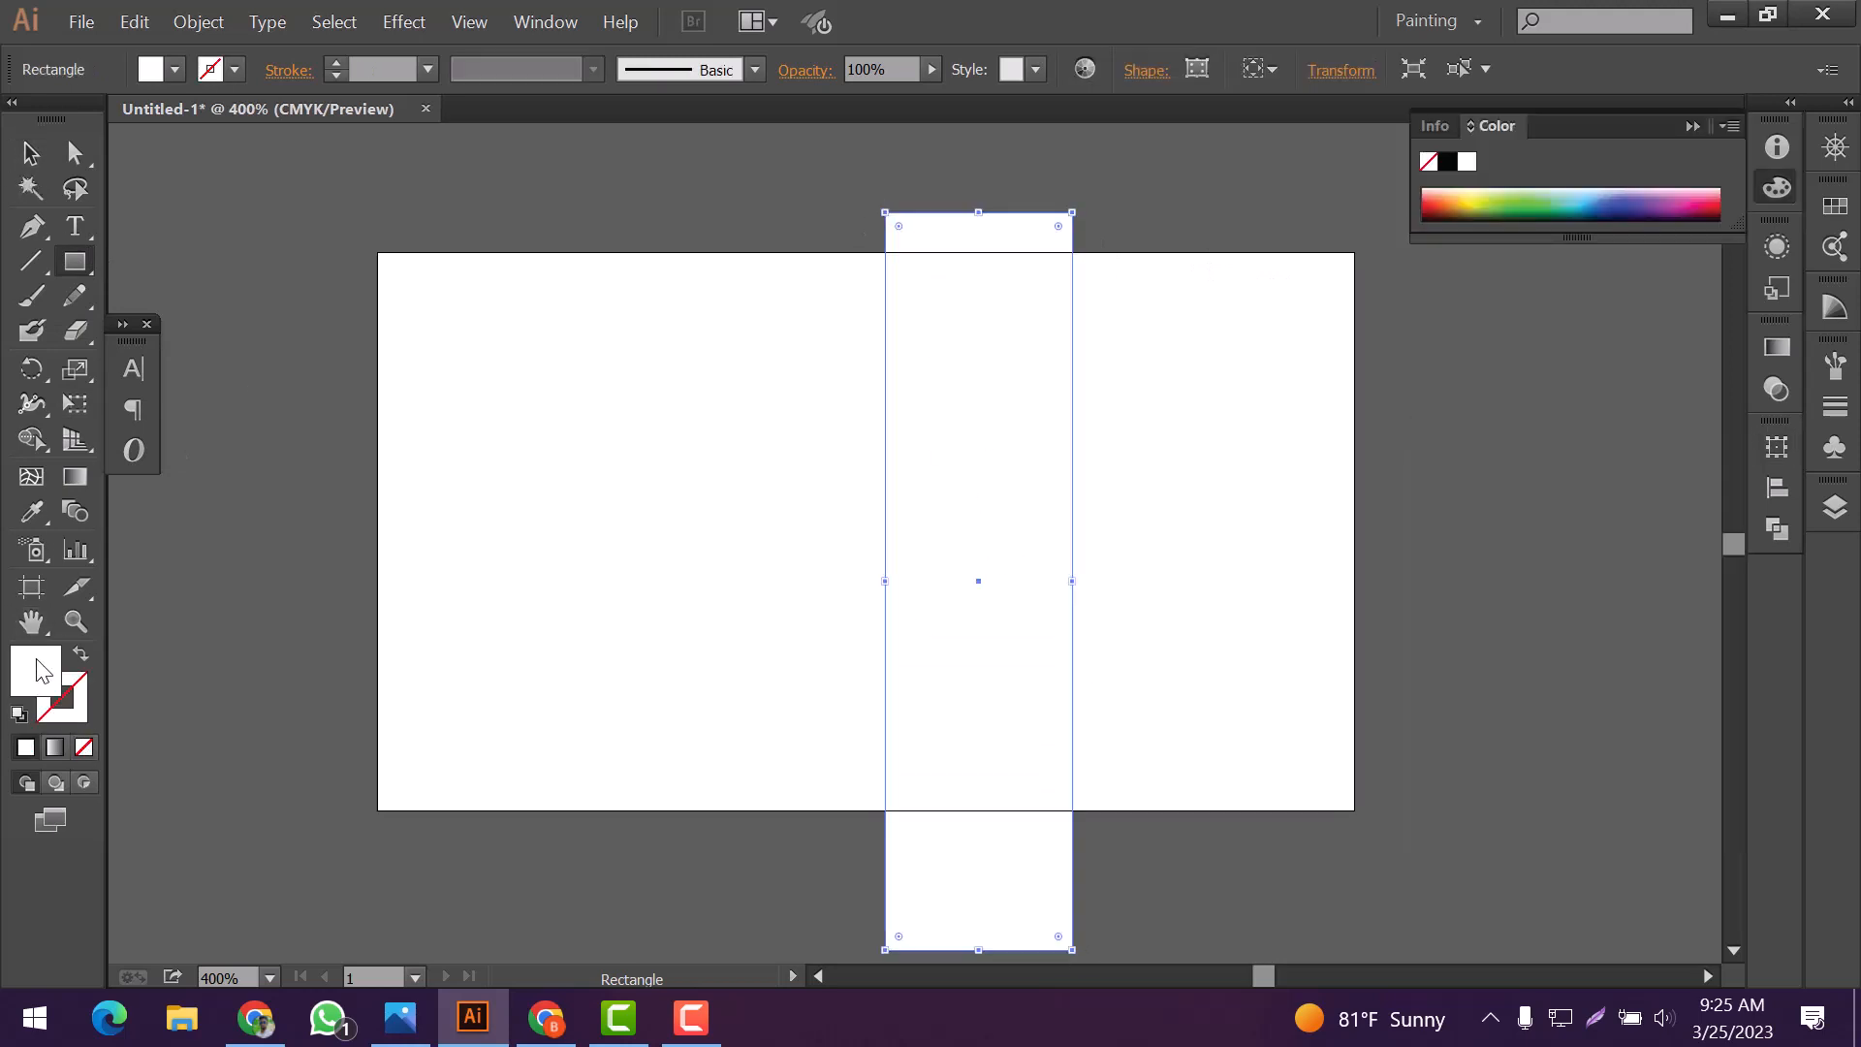
pyautogui.click(40, 422)
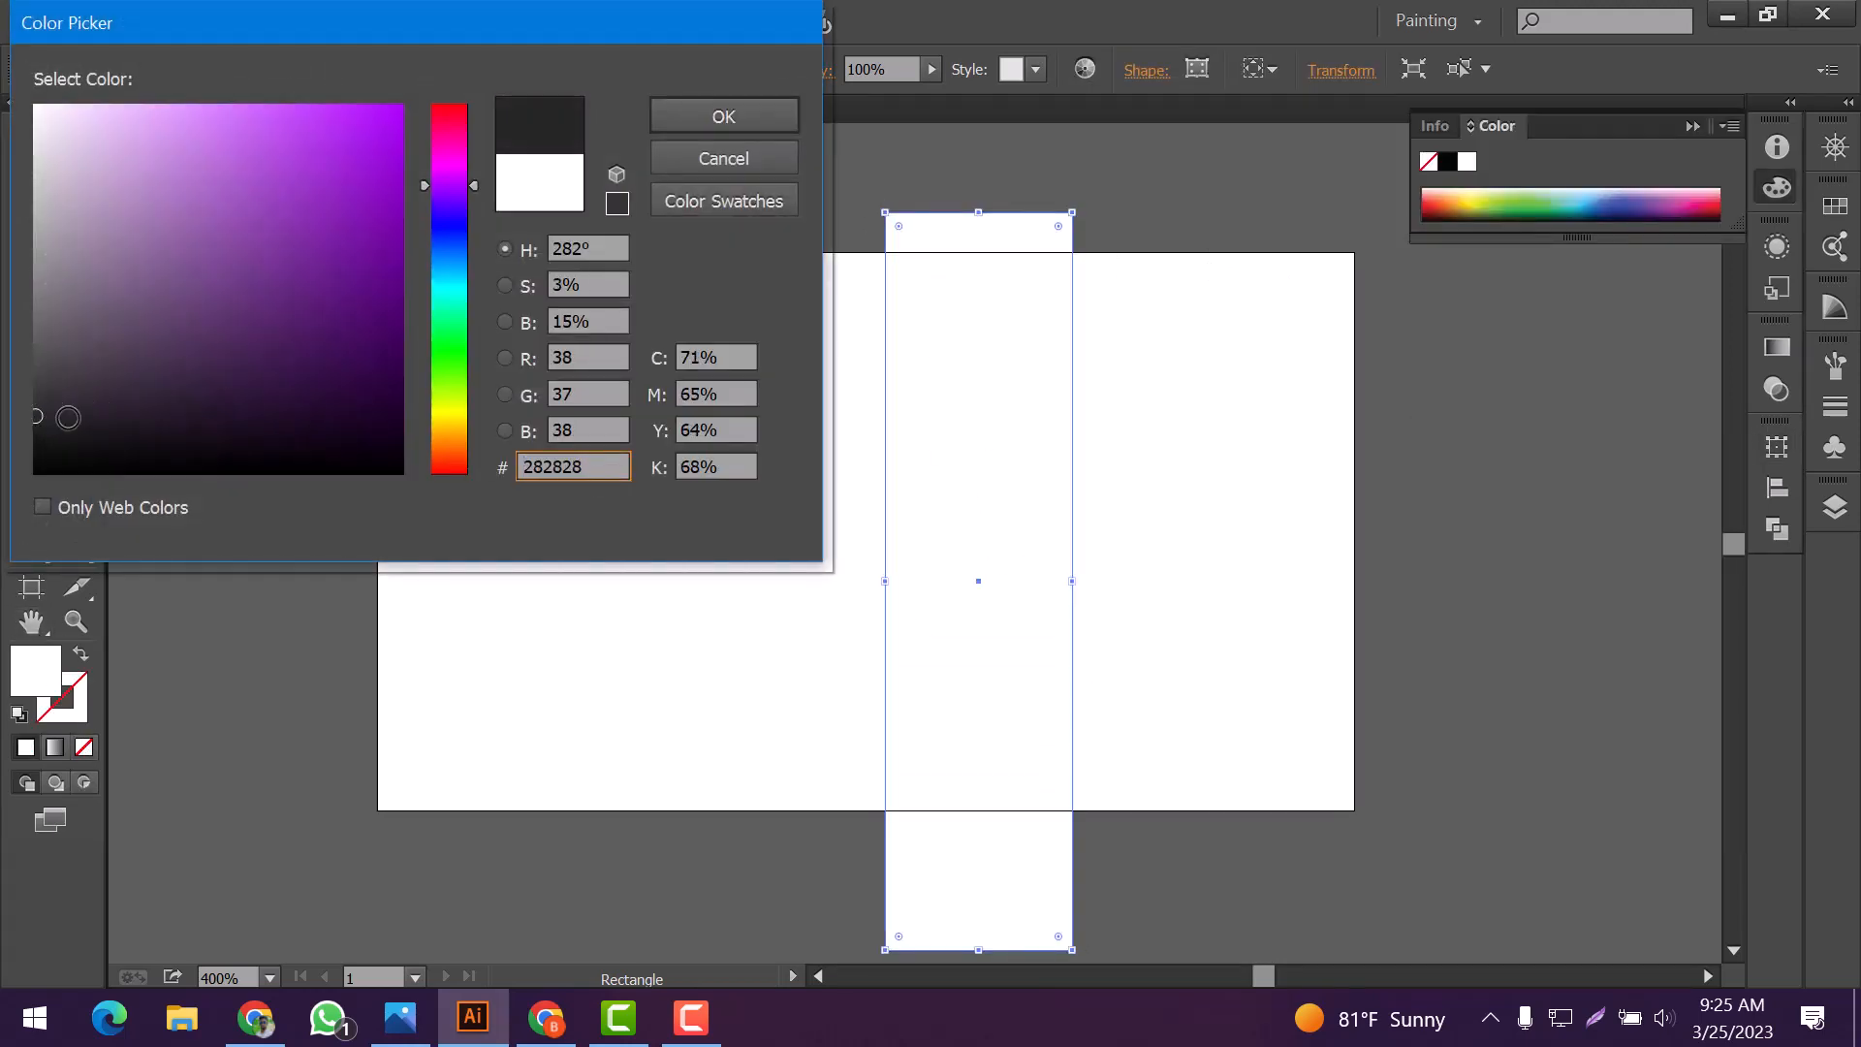
pyautogui.click(85, 420)
pyautogui.click(708, 117)
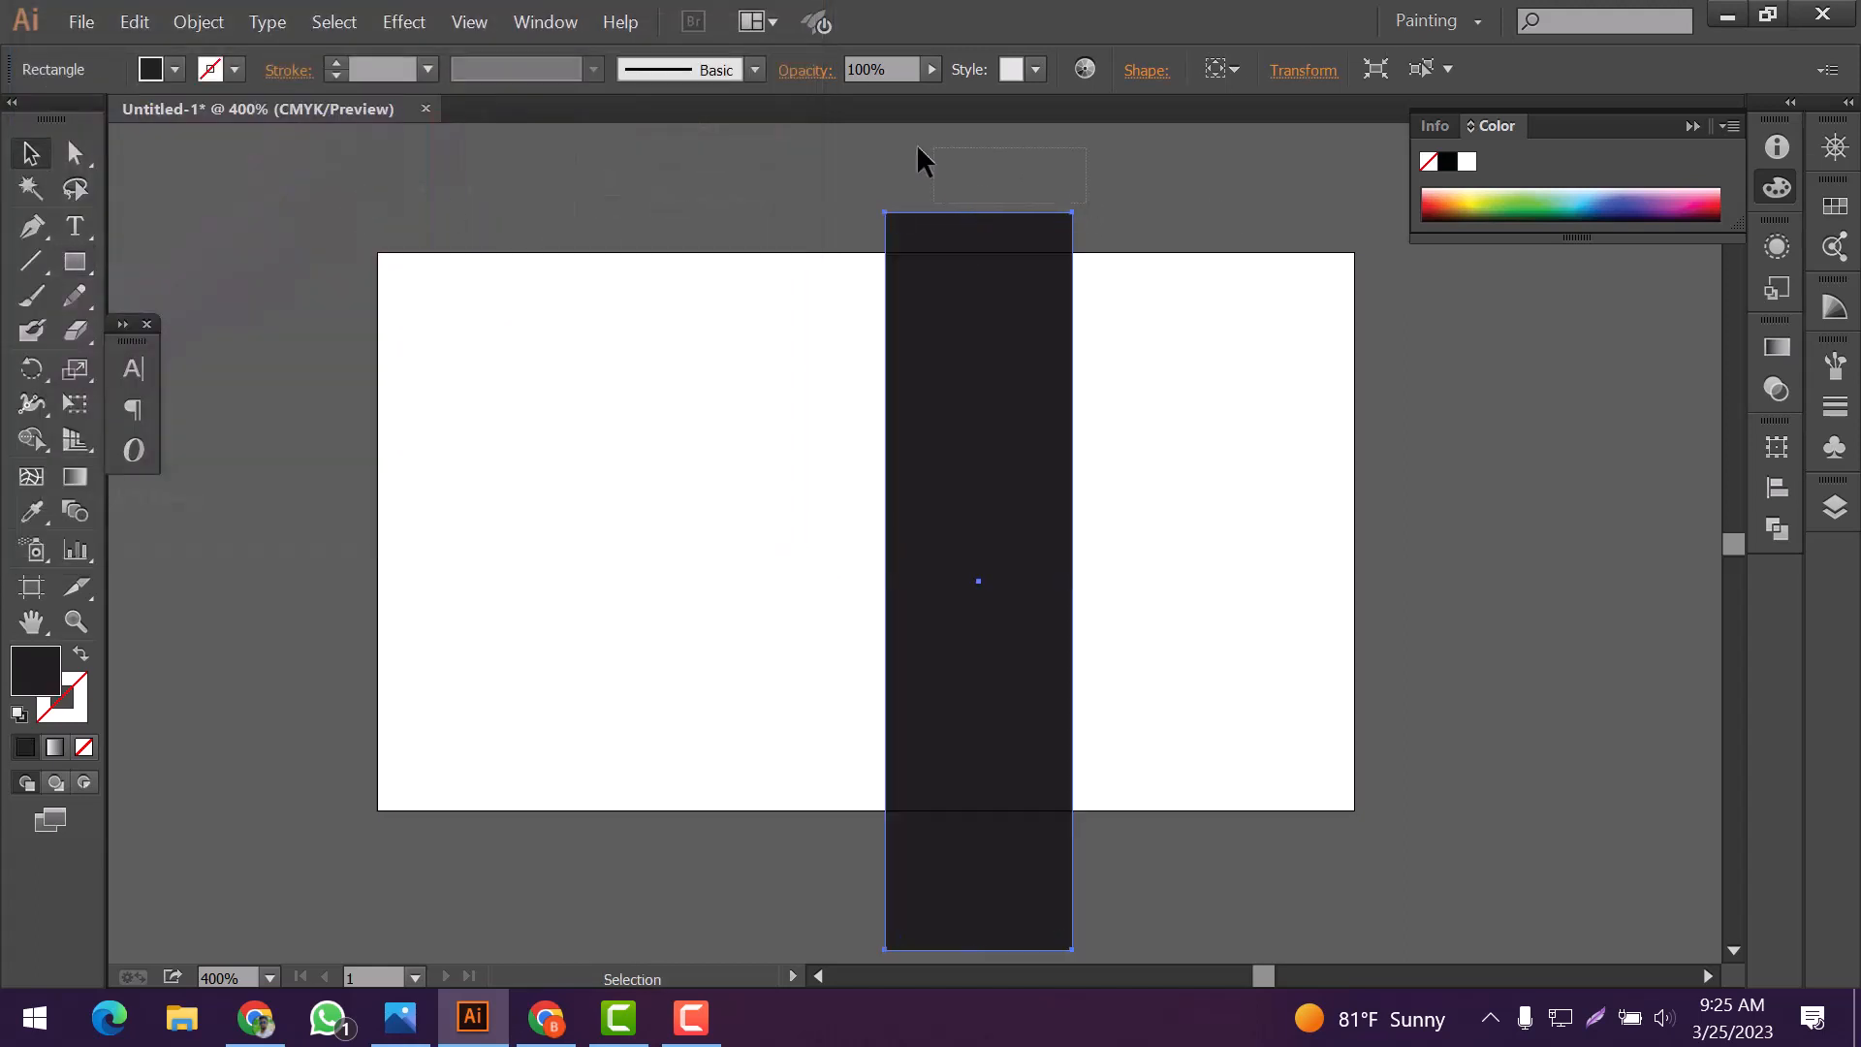
# Tilt the black rectangle into a diagonal band over the artboard's right half, widened and lengthened past the artboard edges
pyautogui.moveTo(1072, 212); pyautogui.dragTo(866, 190)
pyautogui.moveTo(1007, 552); pyautogui.dragTo(1175, 508)
pyautogui.moveTo(1072, 578); pyautogui.dragTo(1096, 530)
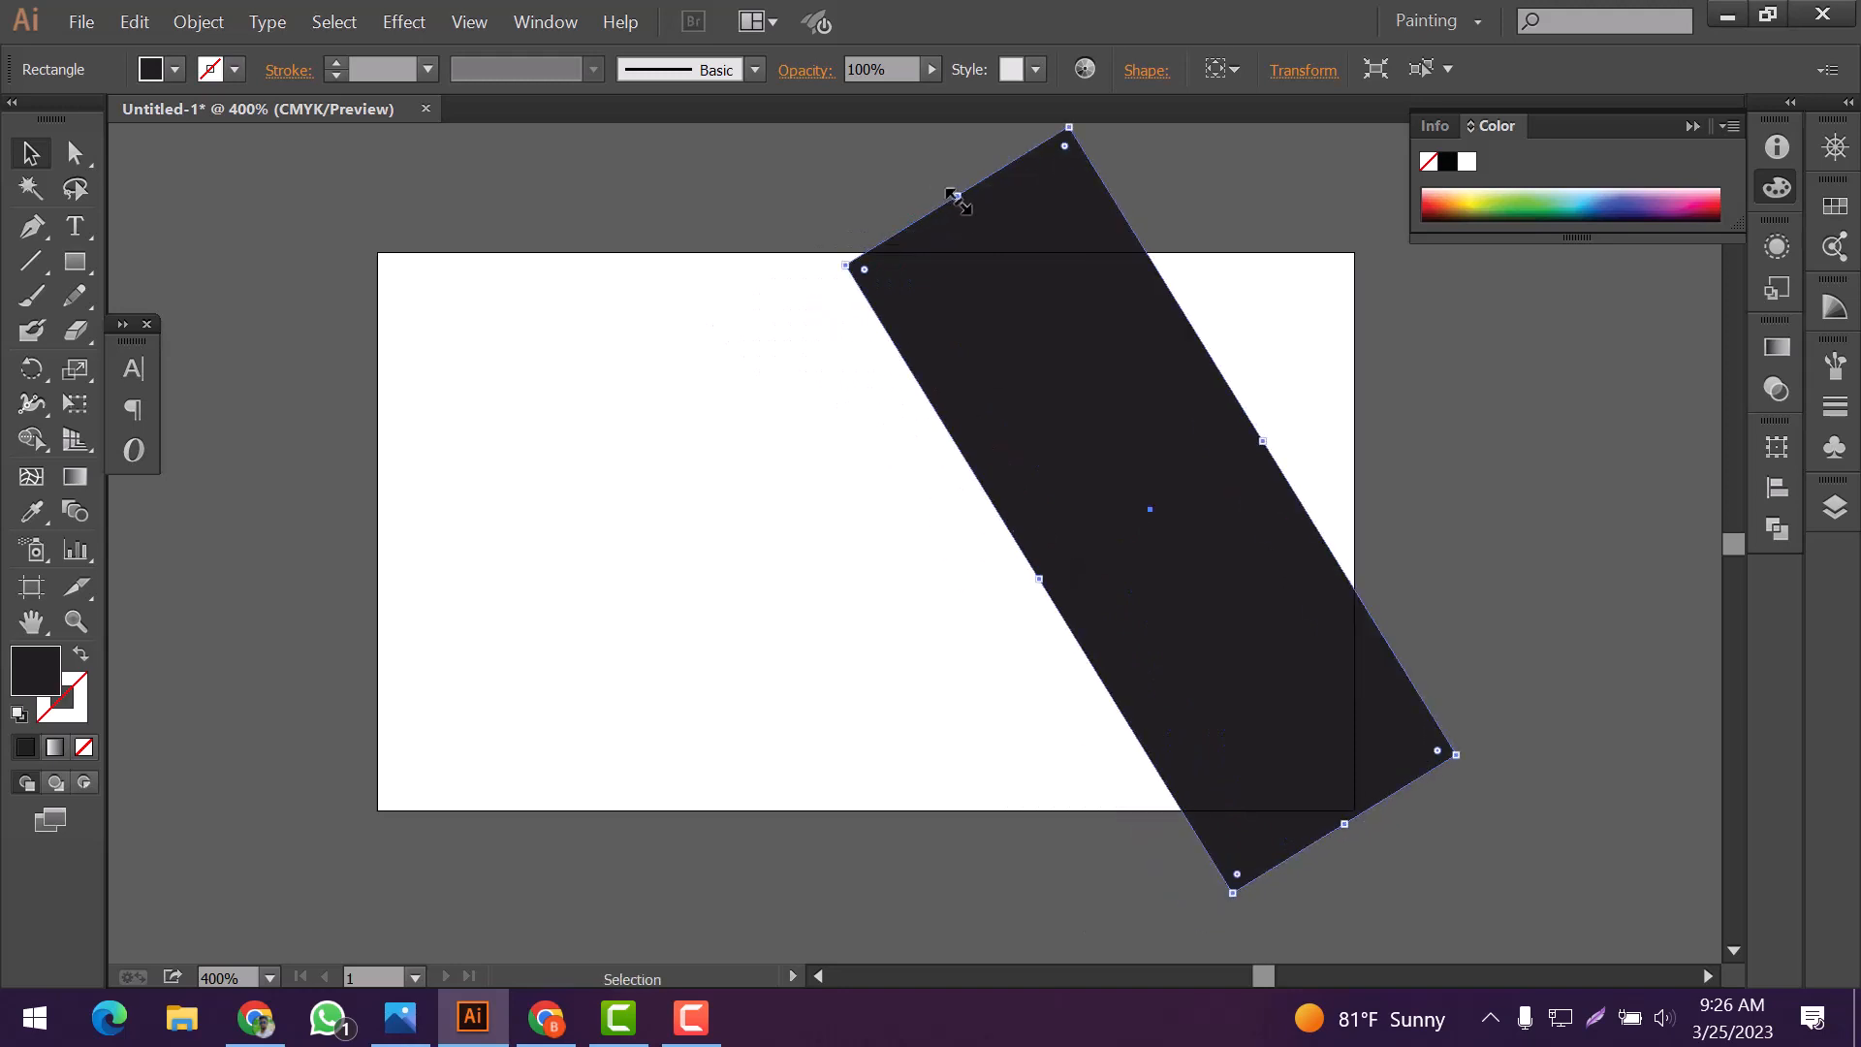
pyautogui.moveTo(959, 200); pyautogui.dragTo(916, 130)
pyautogui.moveTo(1134, 622); pyautogui.dragTo(1188, 656)
pyautogui.moveTo(1191, 659); pyautogui.dragTo(1200, 660)
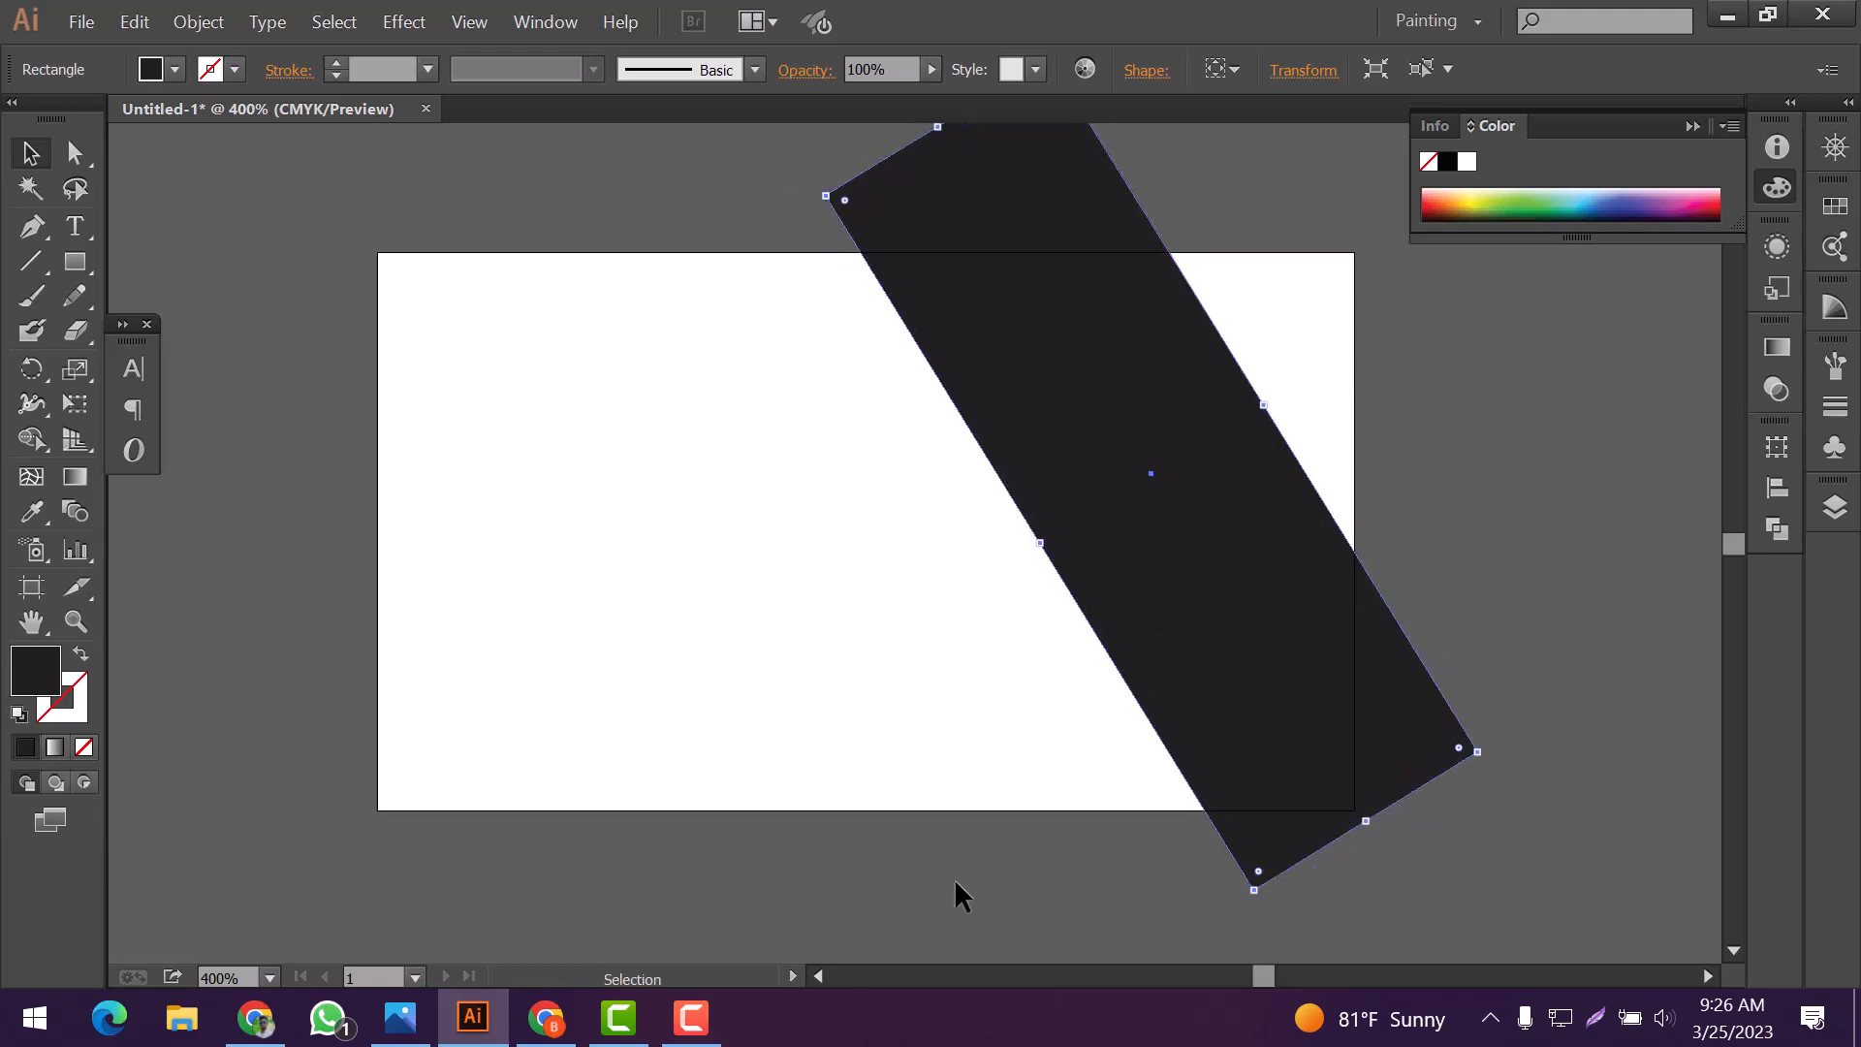
pyautogui.click(955, 882)
# Draw a rectangle about 0.92 by 0.91 inches near the artboard's lower center
pyautogui.scroll(1, 932, 787)
pyautogui.moveTo(74, 262); pyautogui.dragTo(167, 269)
pyautogui.moveTo(678, 585); pyautogui.dragTo(935, 839)
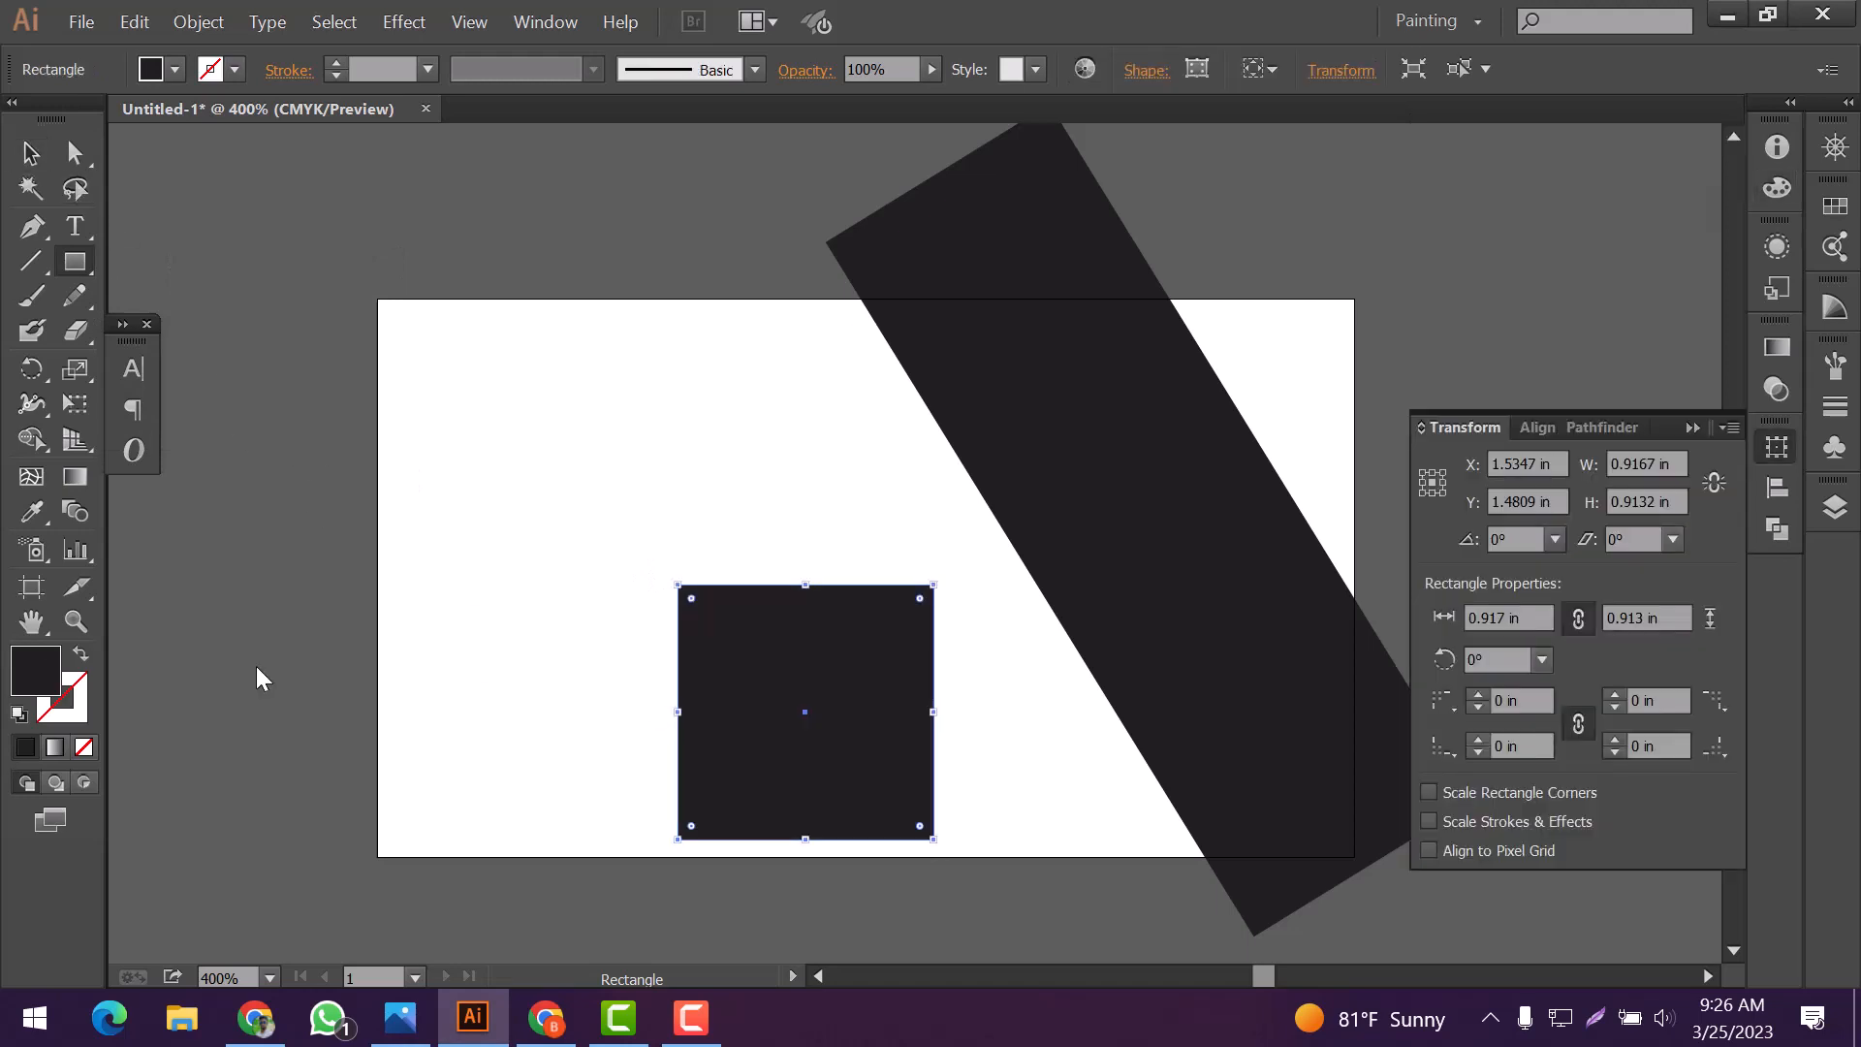
# Fill the new small rectangle with bright red
pyautogui.doubleClick(36, 671)
pyautogui.moveTo(358, 179); pyautogui.dragTo(404, 104)
pyautogui.moveTo(449, 164); pyautogui.dragTo(459, 81)
pyautogui.click(723, 113)
pyautogui.click(1695, 427)
pyautogui.click(31, 153)
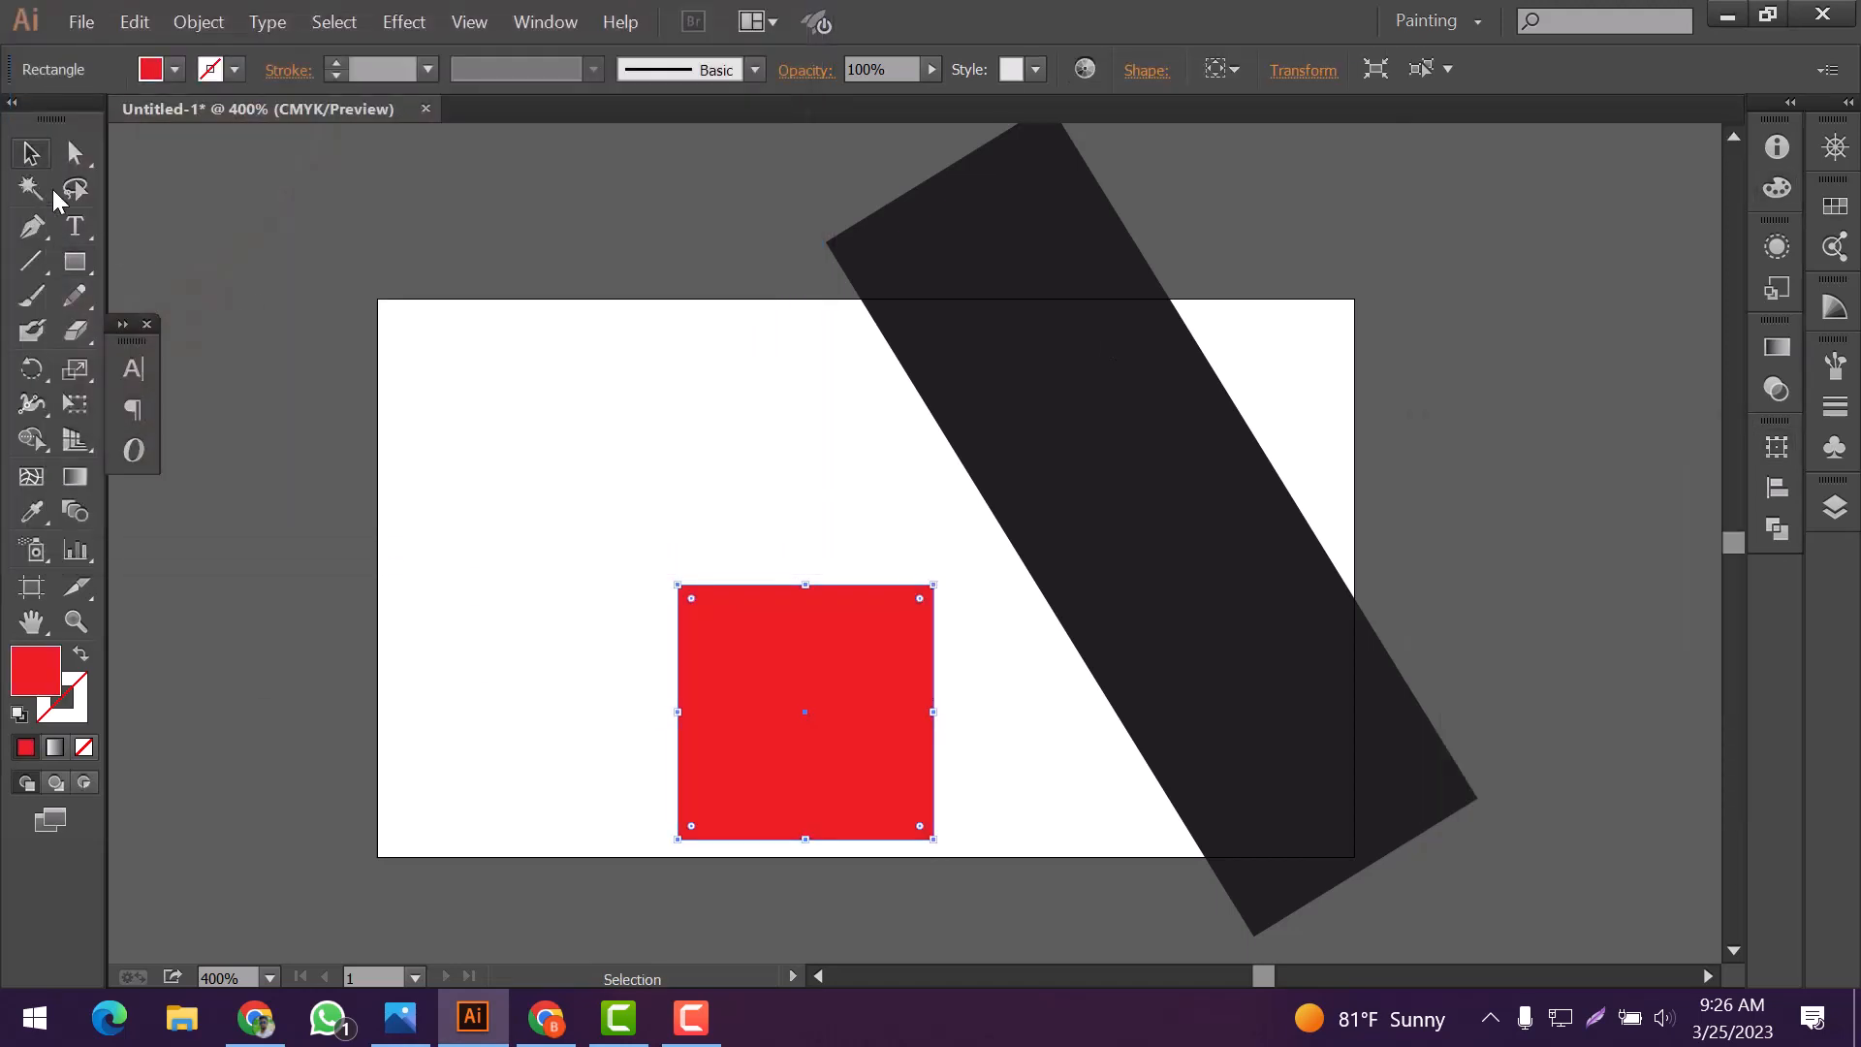
# Rotate the red square and move it over the artboard's bottom edge, against the black band
pyautogui.moveTo(939, 582); pyautogui.dragTo(960, 731)
pyautogui.moveTo(873, 762); pyautogui.dragTo(1128, 917)
pyautogui.click(871, 852)
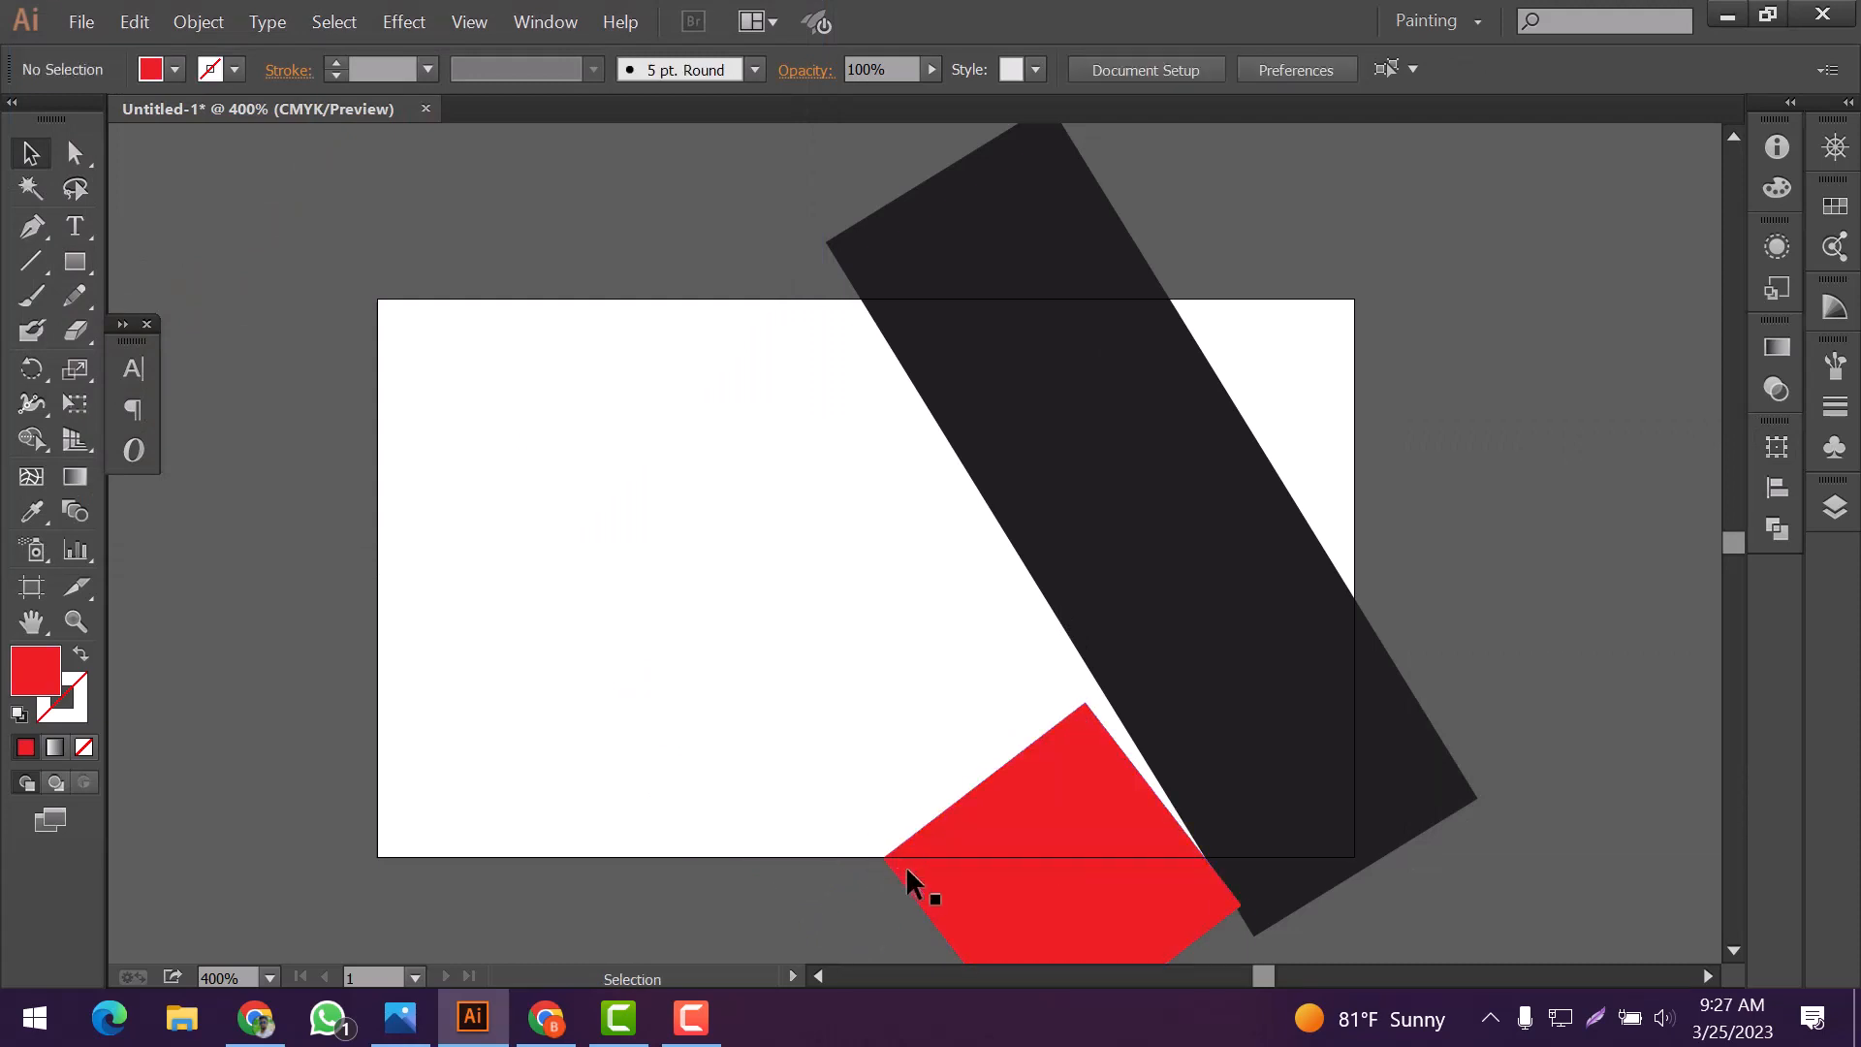
pyautogui.click(905, 865)
pyautogui.moveTo(890, 849); pyautogui.dragTo(890, 849)
pyautogui.moveTo(1094, 894); pyautogui.dragTo(1103, 893)
pyautogui.scroll(-3, 1115, 860)
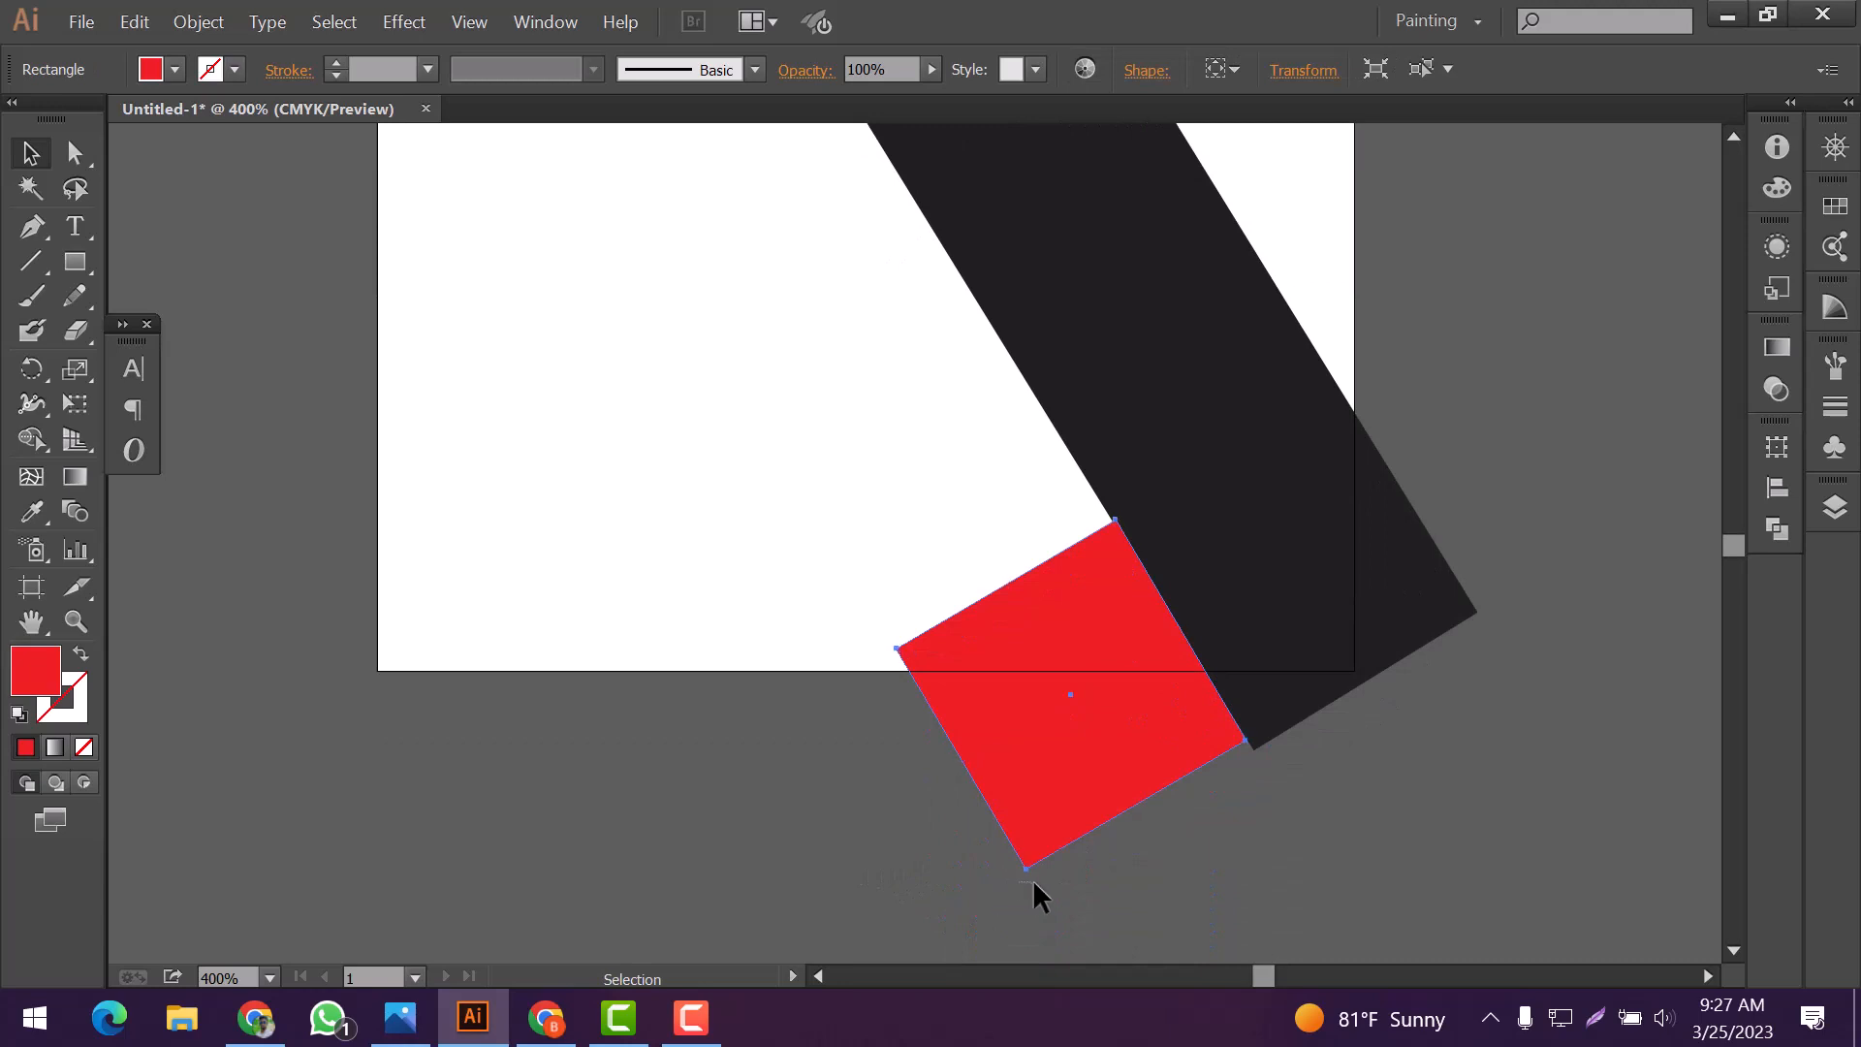
# Fine-tune the red square's rotation and nudge it down and right along the black band's edge
pyautogui.click(1034, 882)
pyautogui.click(1027, 857)
pyautogui.click(1020, 866)
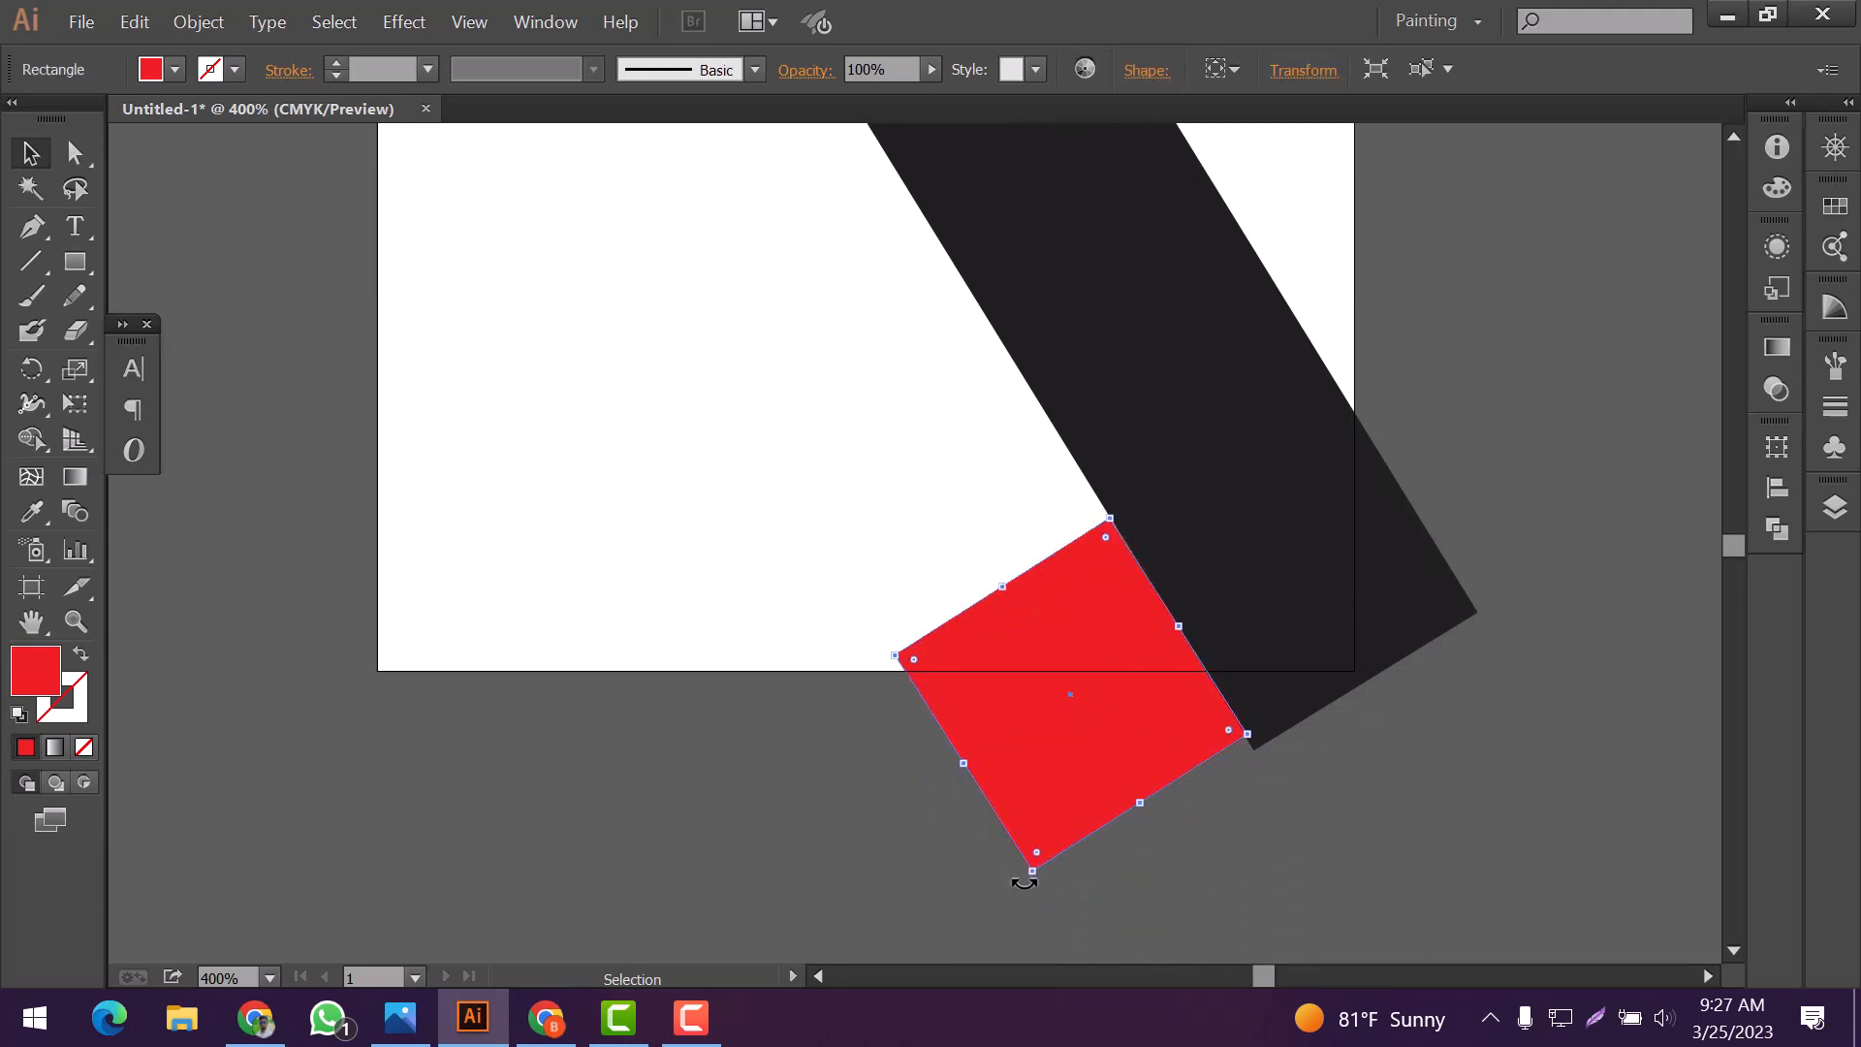
pyautogui.press('Down')
pyautogui.press('Down')
pyautogui.press('Down')
pyautogui.press('Down')
pyautogui.press('Right')
pyautogui.press('Right')
pyautogui.press('Right')
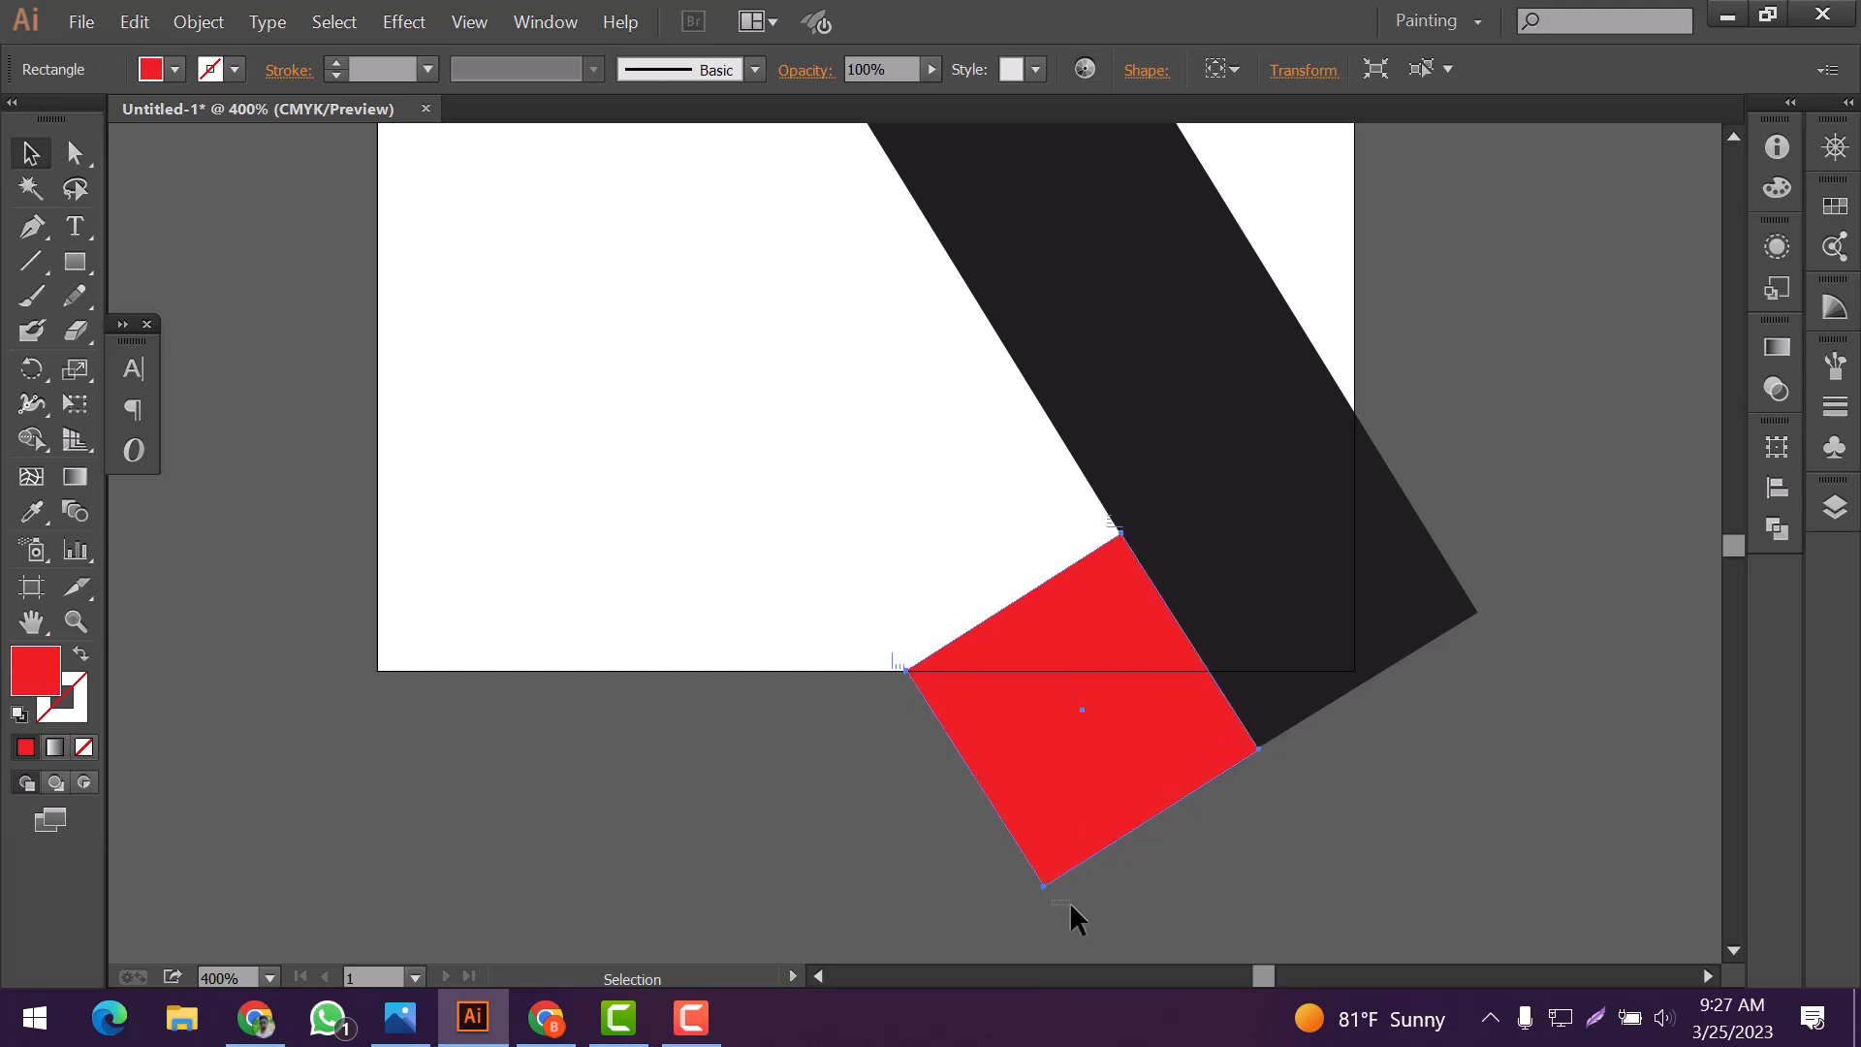
# Rotate the red square slightly further so its corner overlaps the black band
pyautogui.click(1071, 906)
pyautogui.click(1045, 876)
pyautogui.moveTo(1039, 892); pyautogui.dragTo(1074, 888)
pyautogui.click(974, 879)
# Move the black band above the red square in the layer stack
pyautogui.click(1243, 568)
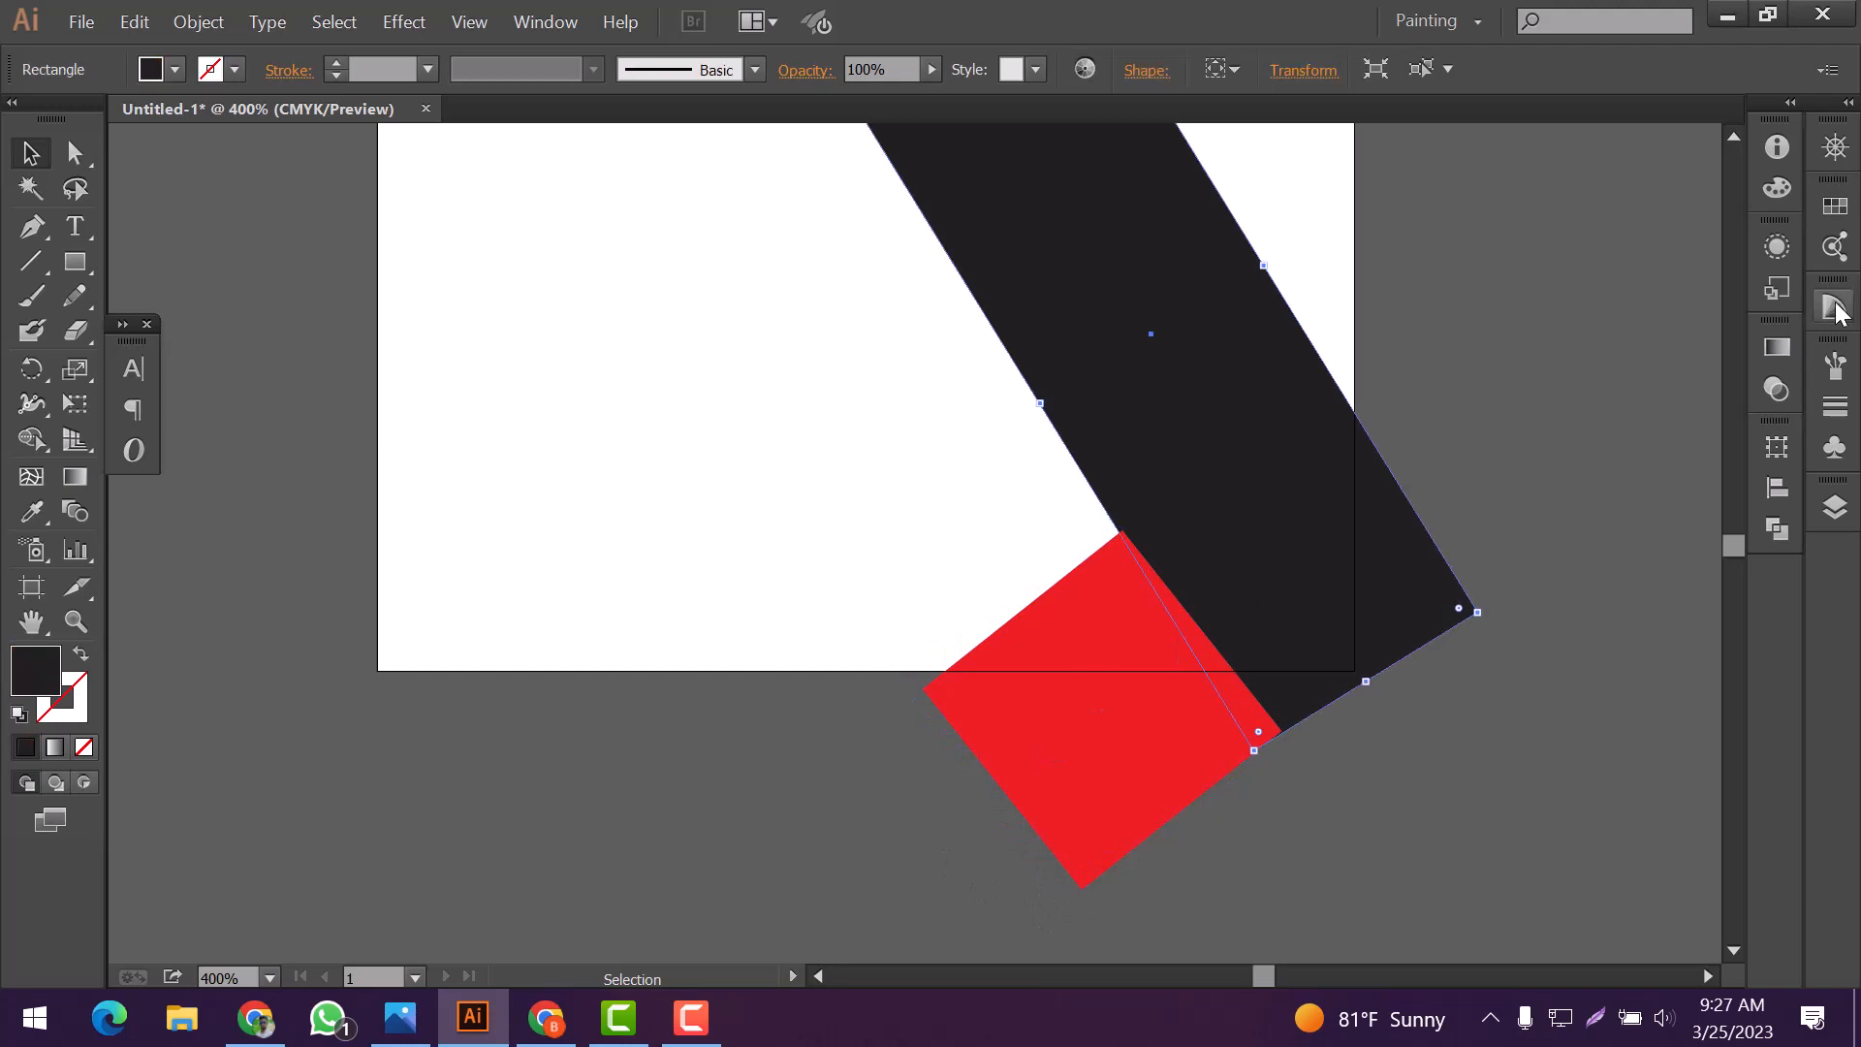
pyautogui.click(1836, 507)
pyautogui.click(1546, 525)
pyautogui.click(1331, 798)
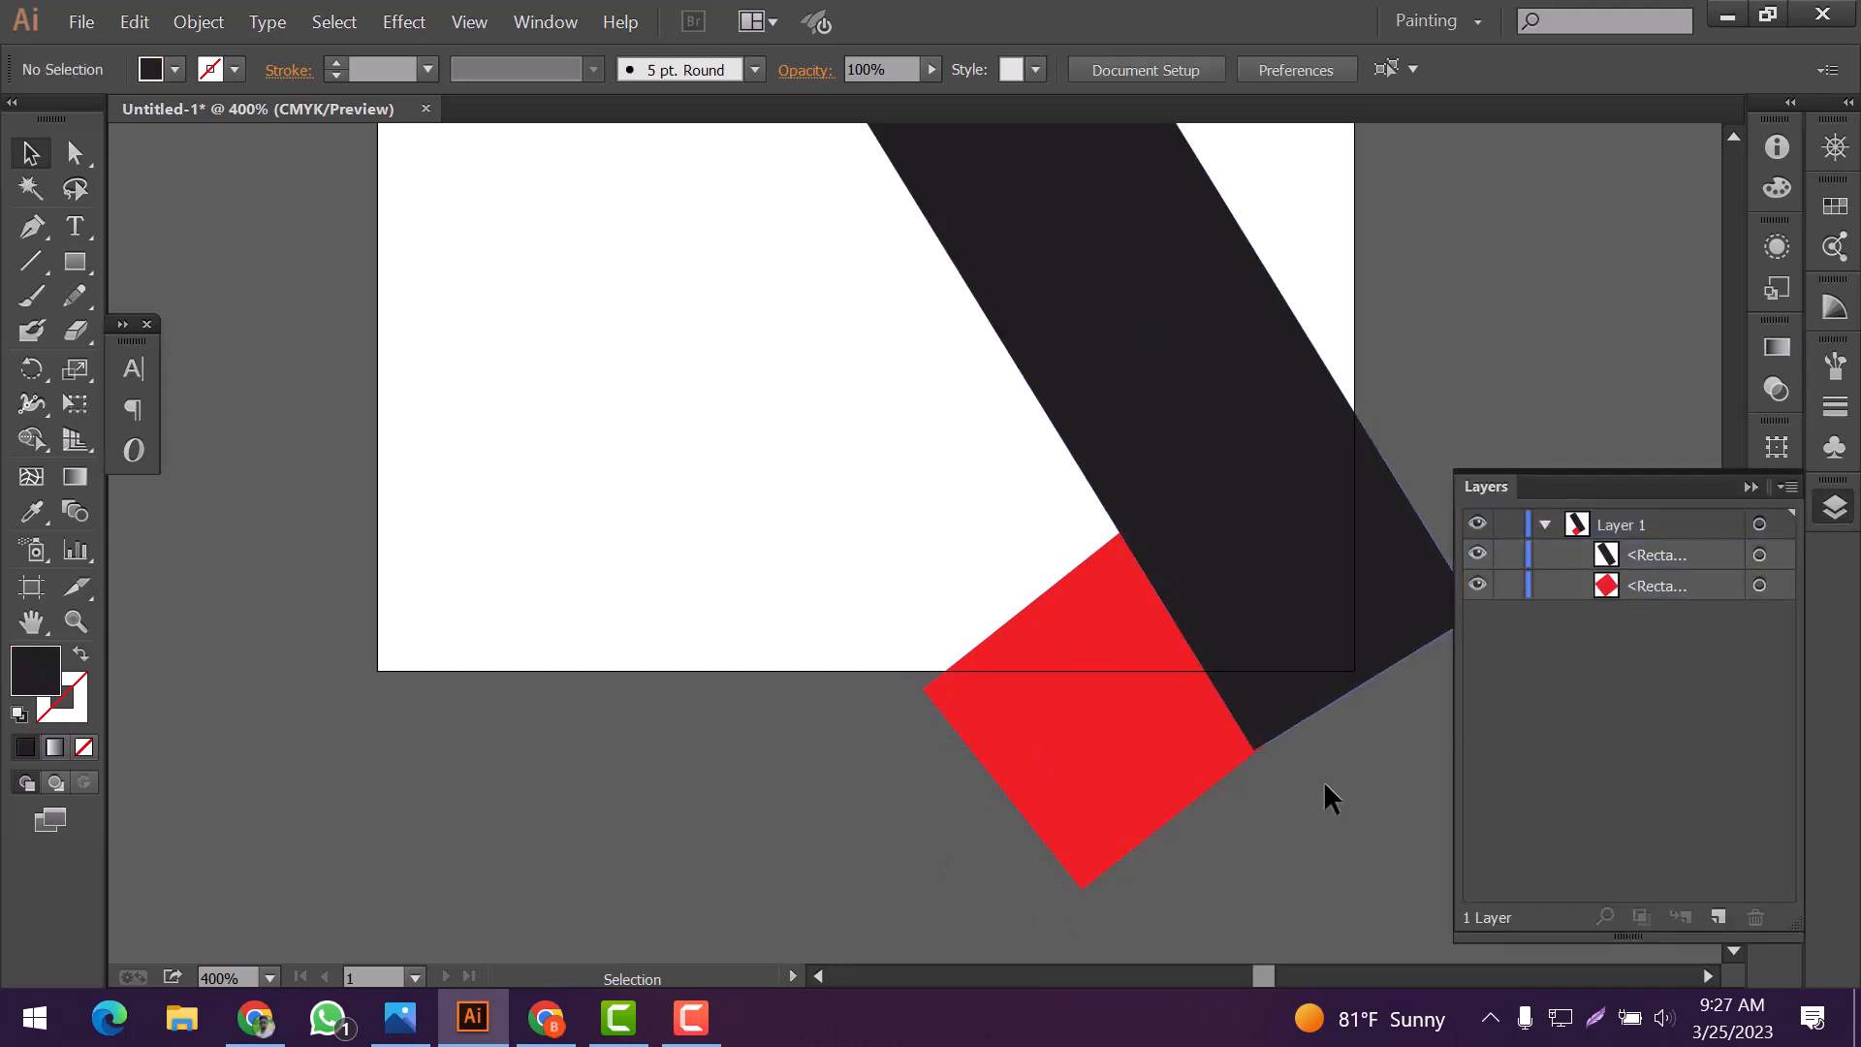
pyautogui.click(1751, 488)
# Shift the red square slightly up and left, and select its entry in the layer list
pyautogui.click(1033, 638)
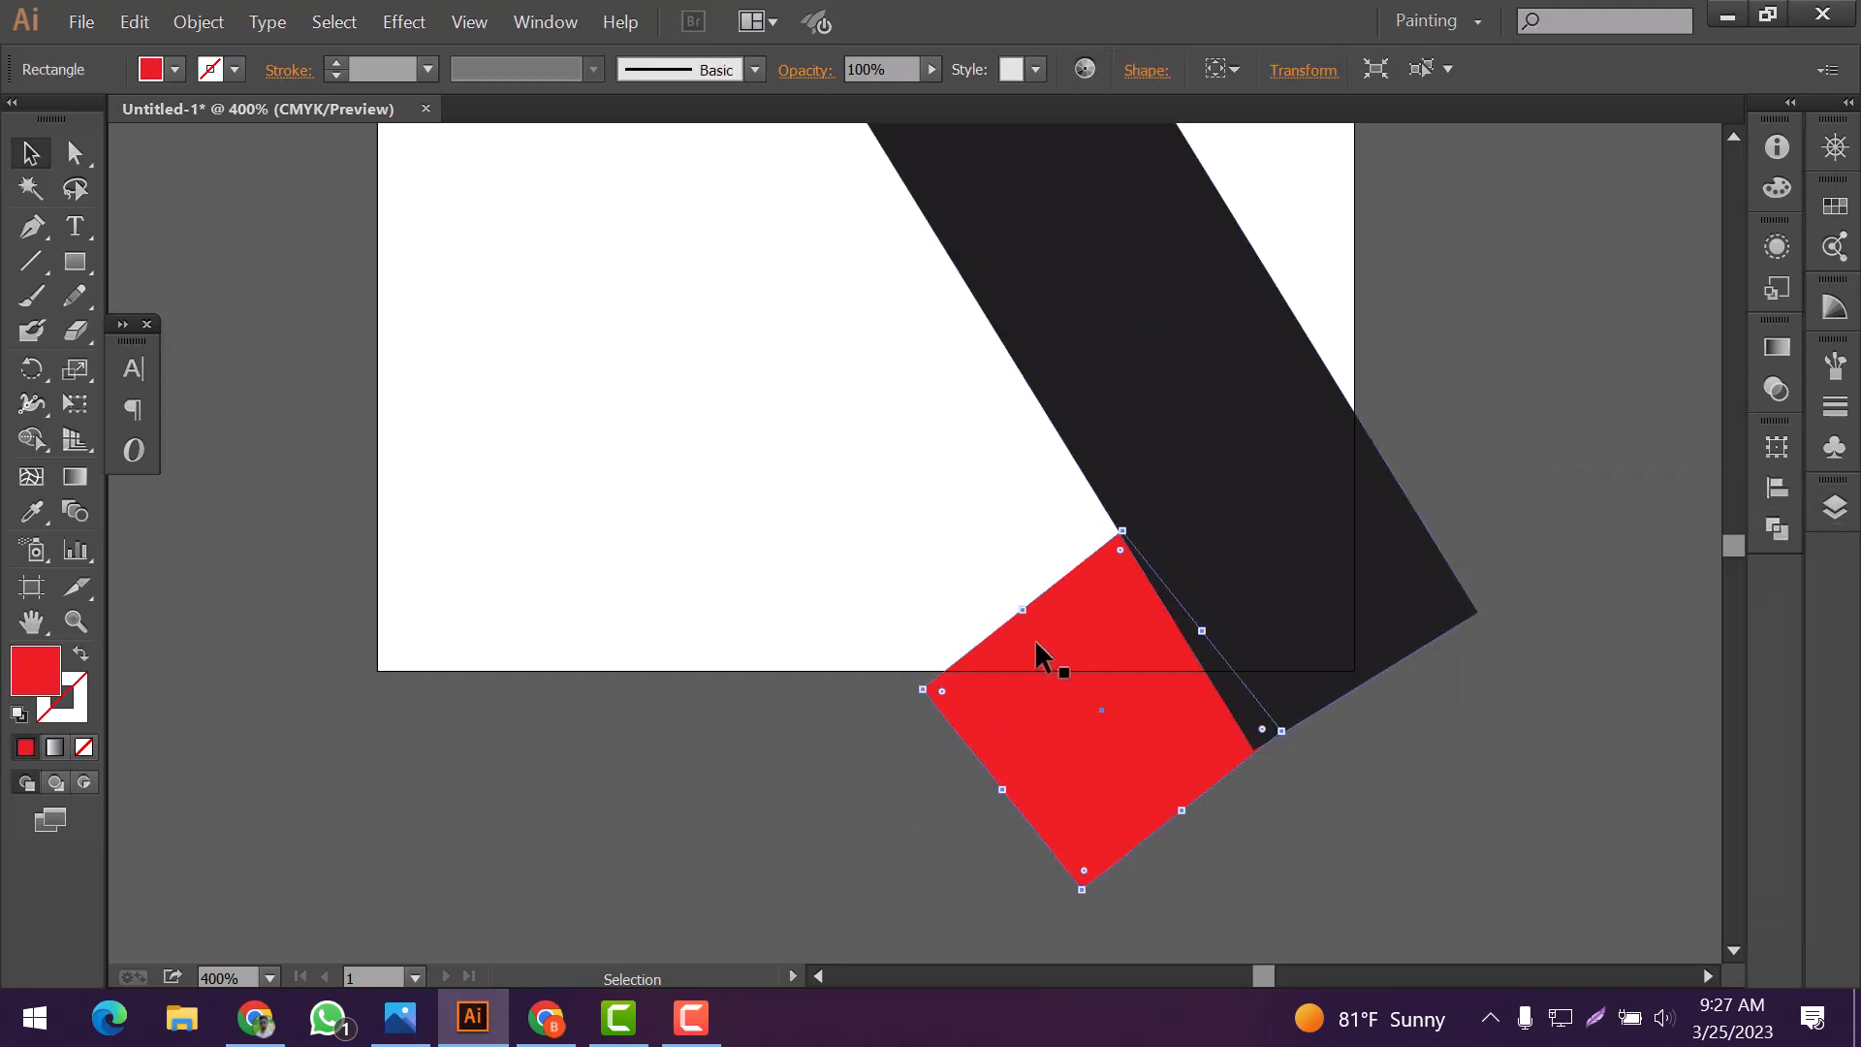
pyautogui.moveTo(1049, 649); pyautogui.dragTo(1029, 630)
pyautogui.click(1835, 507)
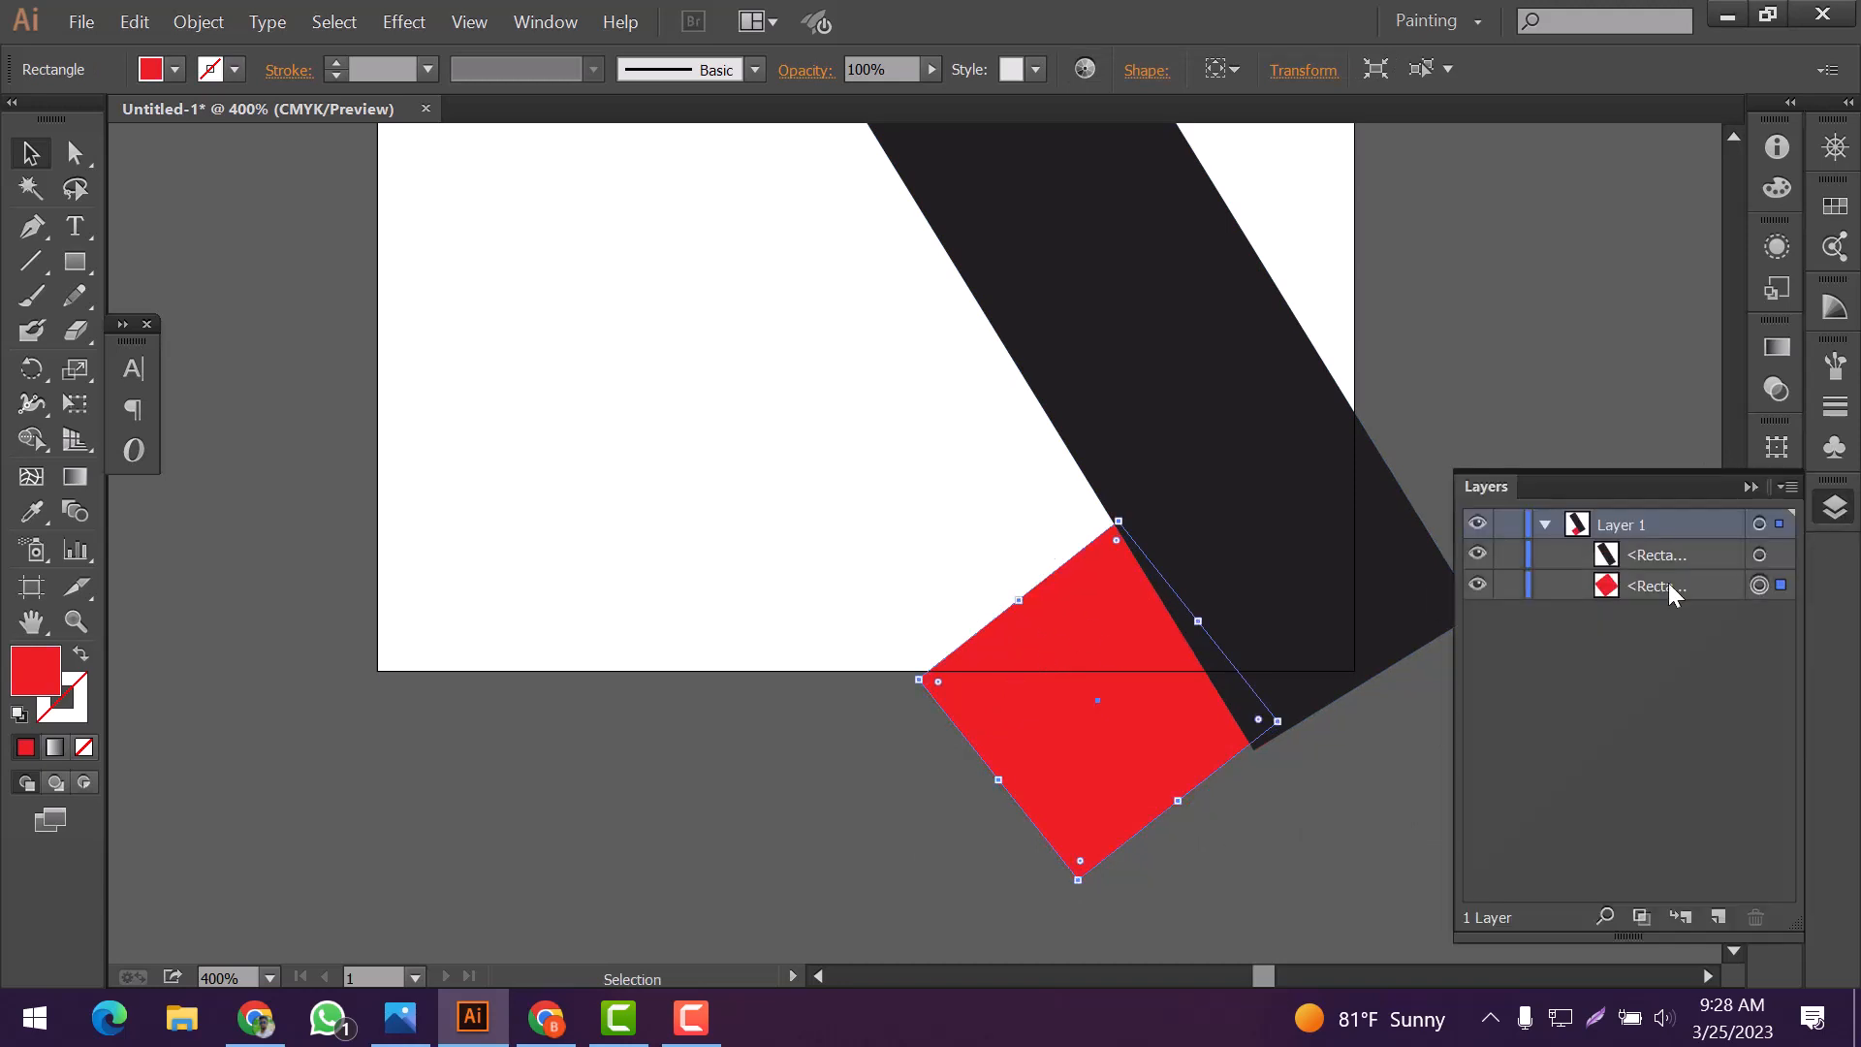
pyautogui.click(1645, 587)
# Try a muted pinkish-gray fill on the red square and undo it
pyautogui.doubleClick(36, 669)
pyautogui.click(99, 208)
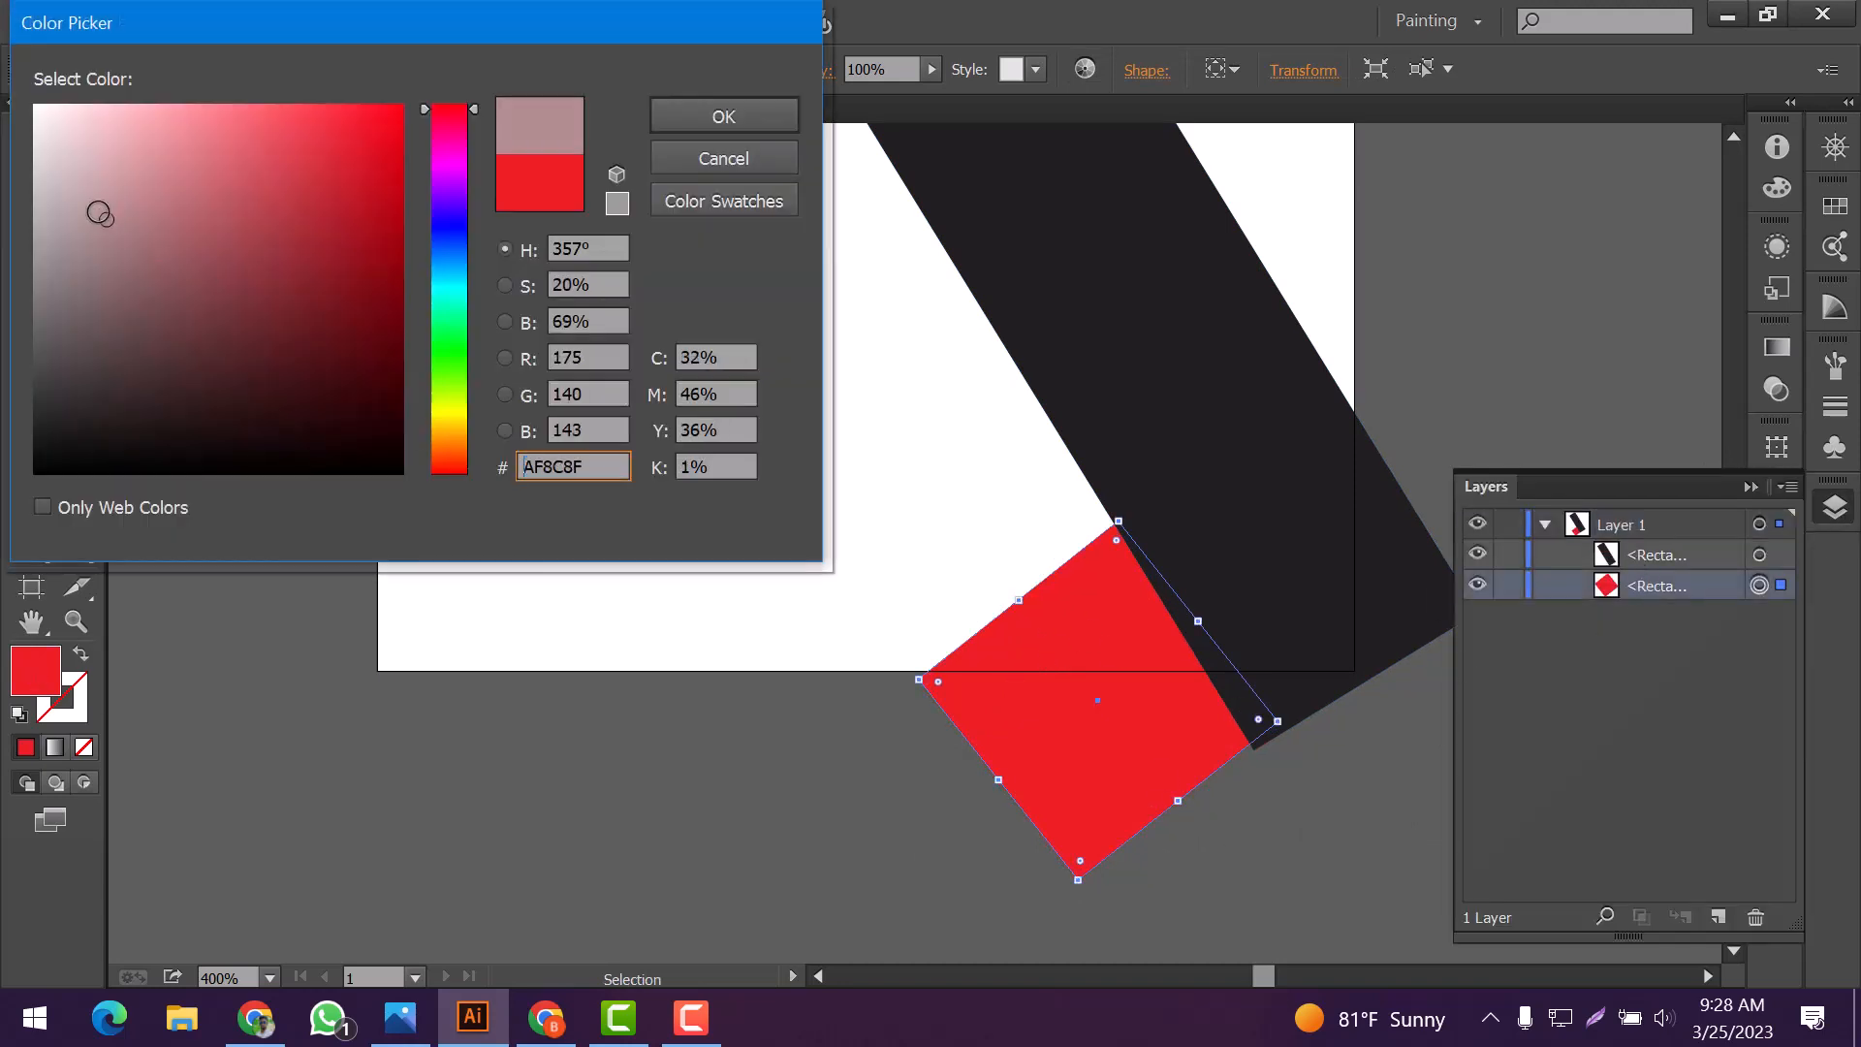
pyautogui.click(93, 249)
pyautogui.click(713, 121)
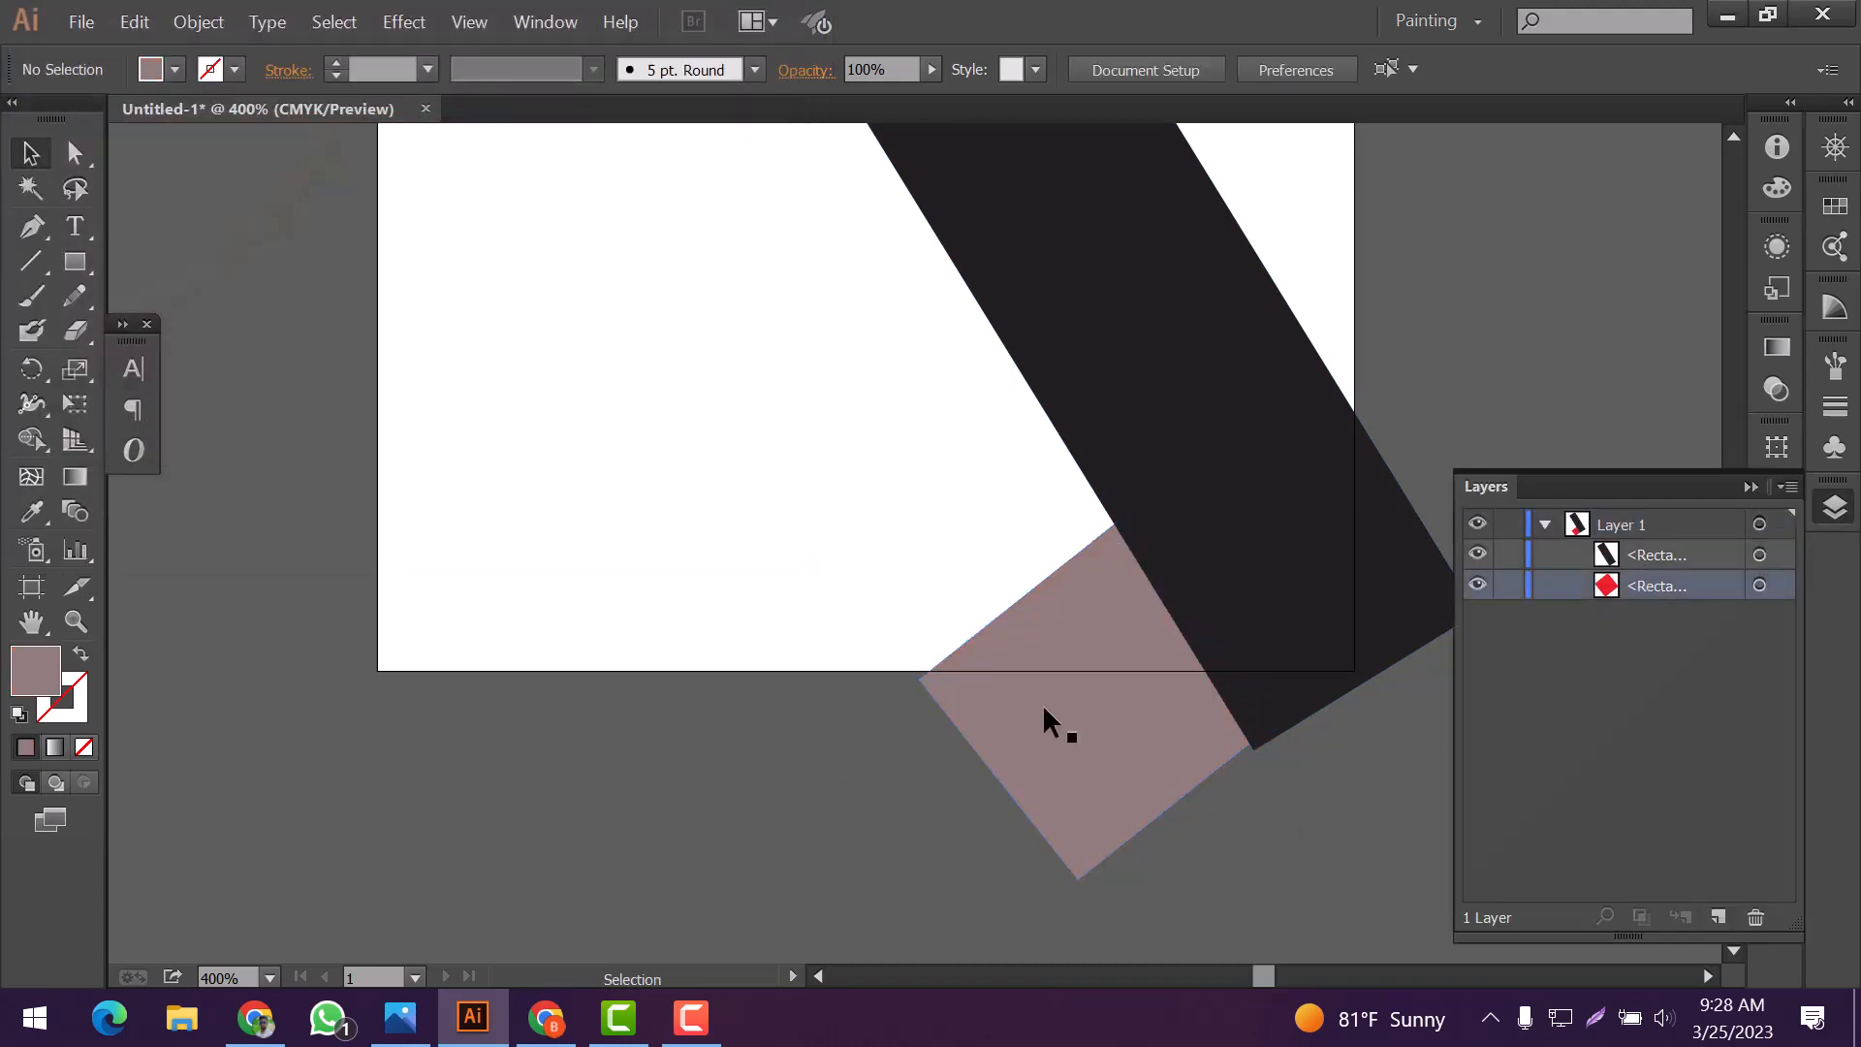
pyautogui.hotkey('ctrl', 'z')
# Add a slightly higher copy of the red square behind the original, filled with gray #706566
pyautogui.moveTo(1110, 725); pyautogui.dragTo(1110, 715)
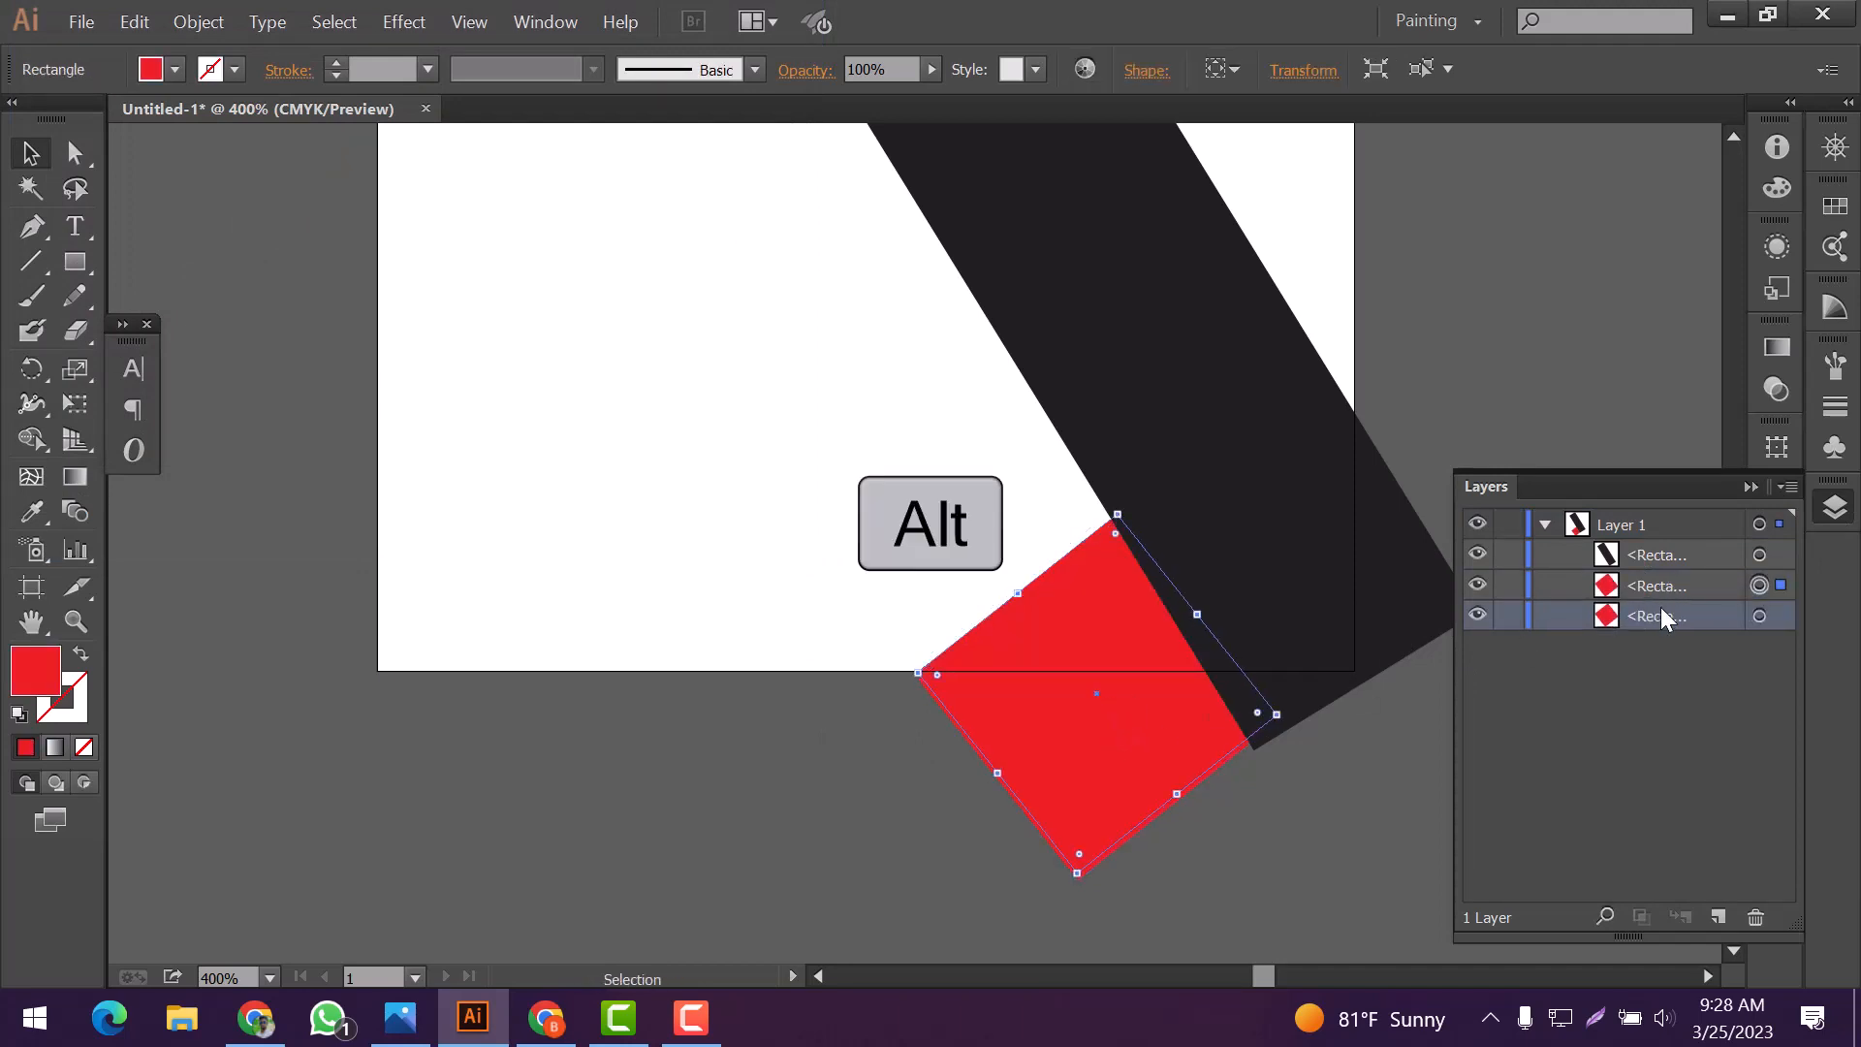
pyautogui.moveTo(1664, 617); pyautogui.dragTo(1662, 576)
pyautogui.doubleClick(35, 669)
pyautogui.click(69, 313)
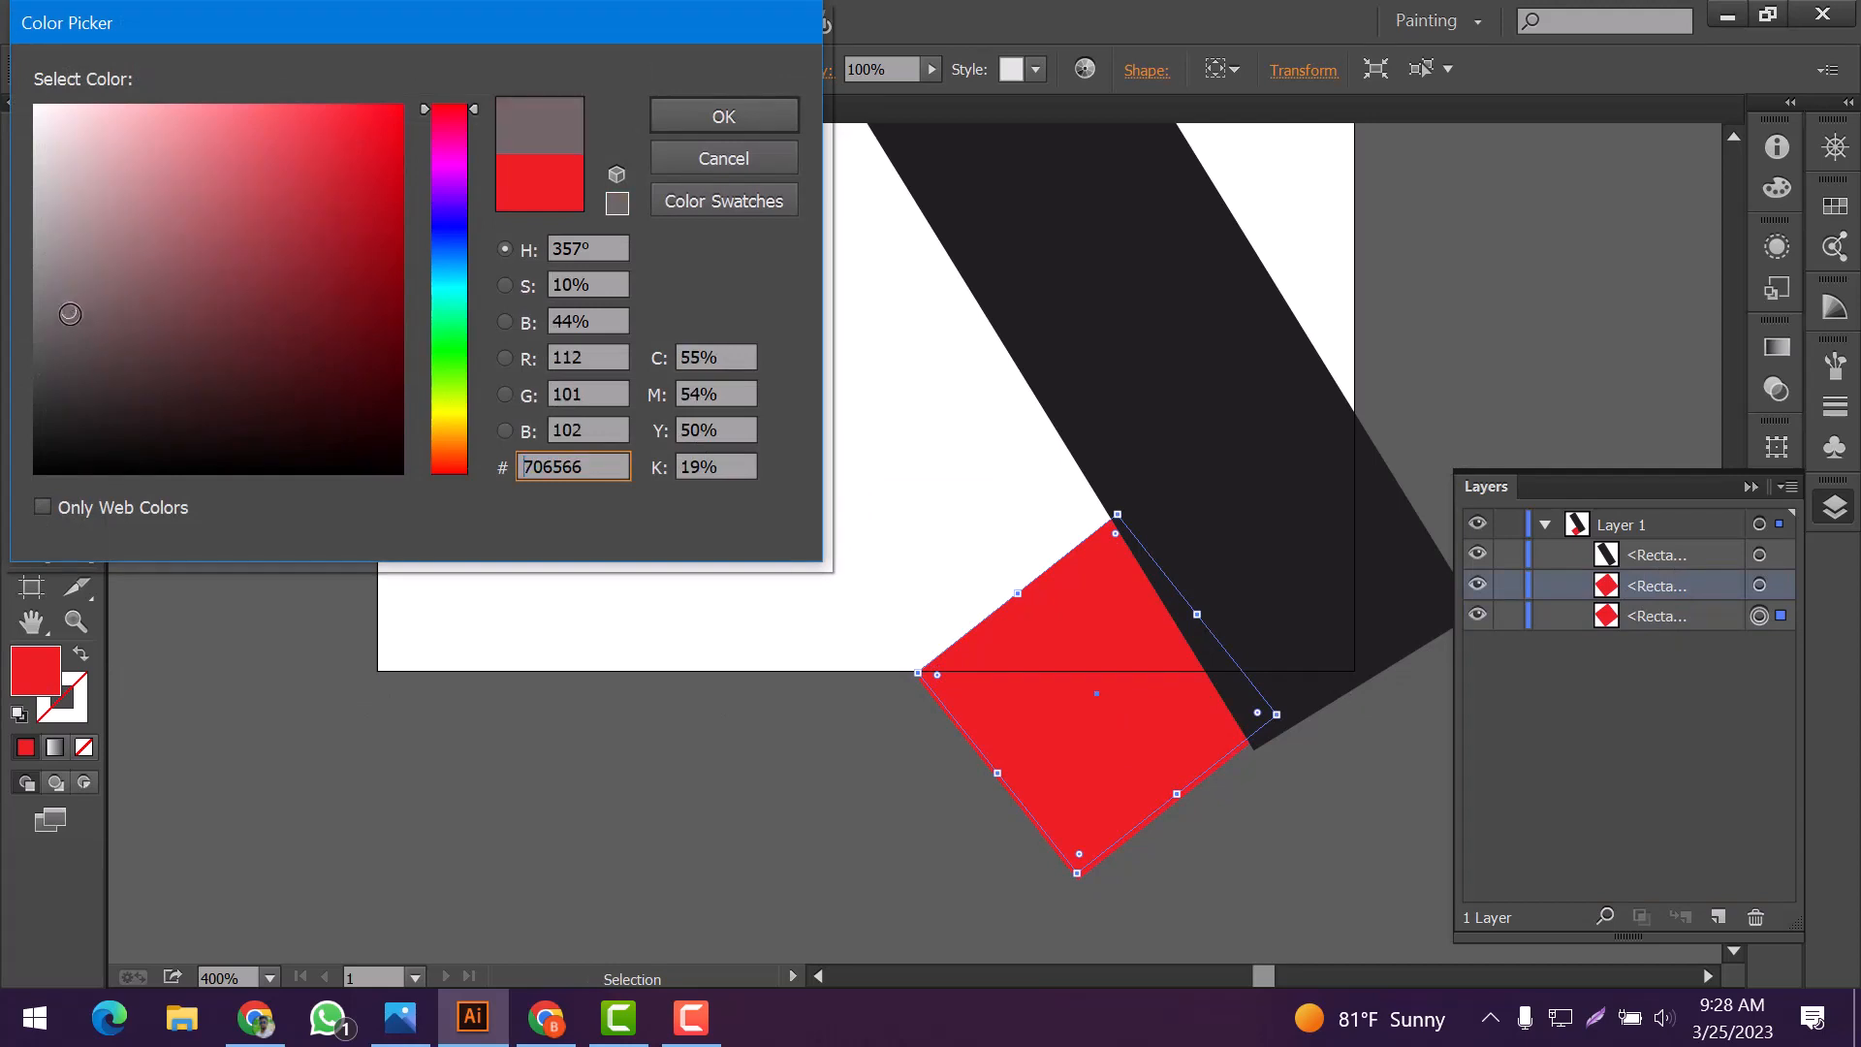
pyautogui.click(661, 123)
pyautogui.click(752, 756)
# Nudge the red square down to expose a wider gray strip along its upper edge
pyautogui.click(1125, 713)
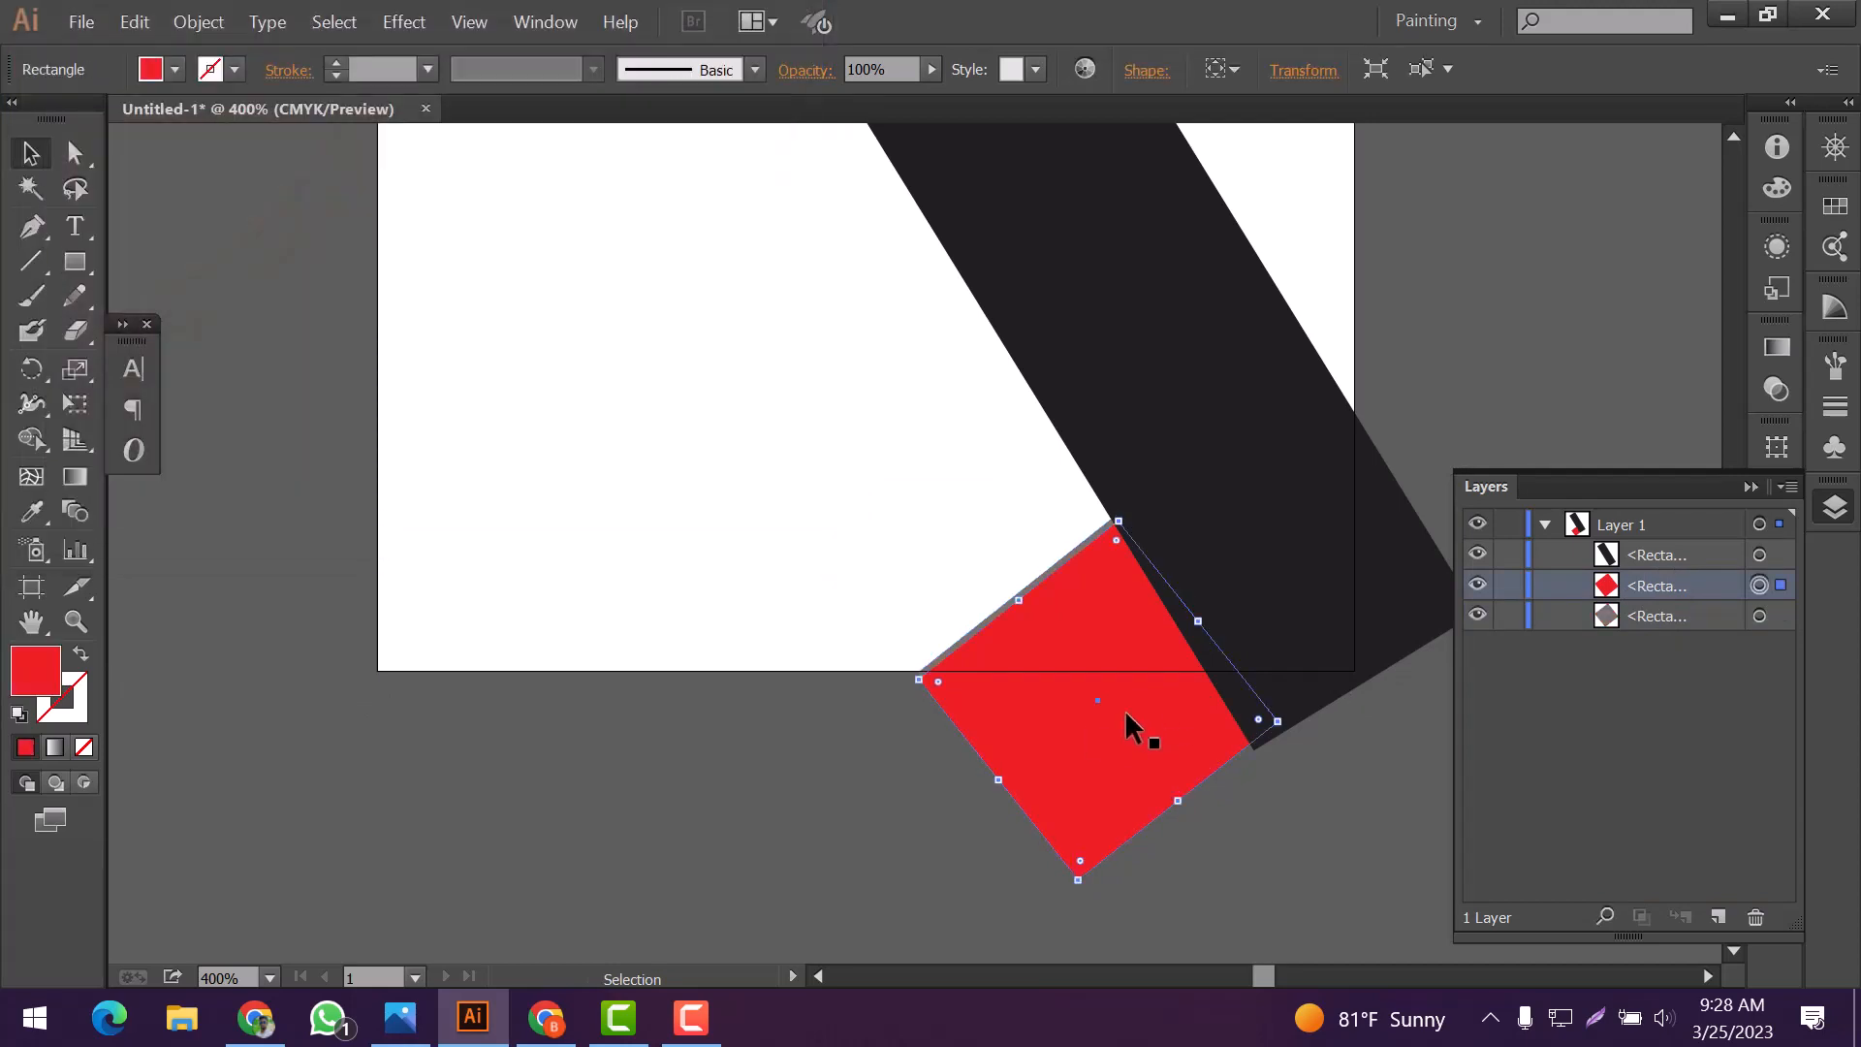
pyautogui.press('Down')
pyautogui.press('Down')
pyautogui.press('Down')
pyautogui.press('Up')
pyautogui.doubleClick(1124, 712)
pyautogui.doubleClick(818, 899)
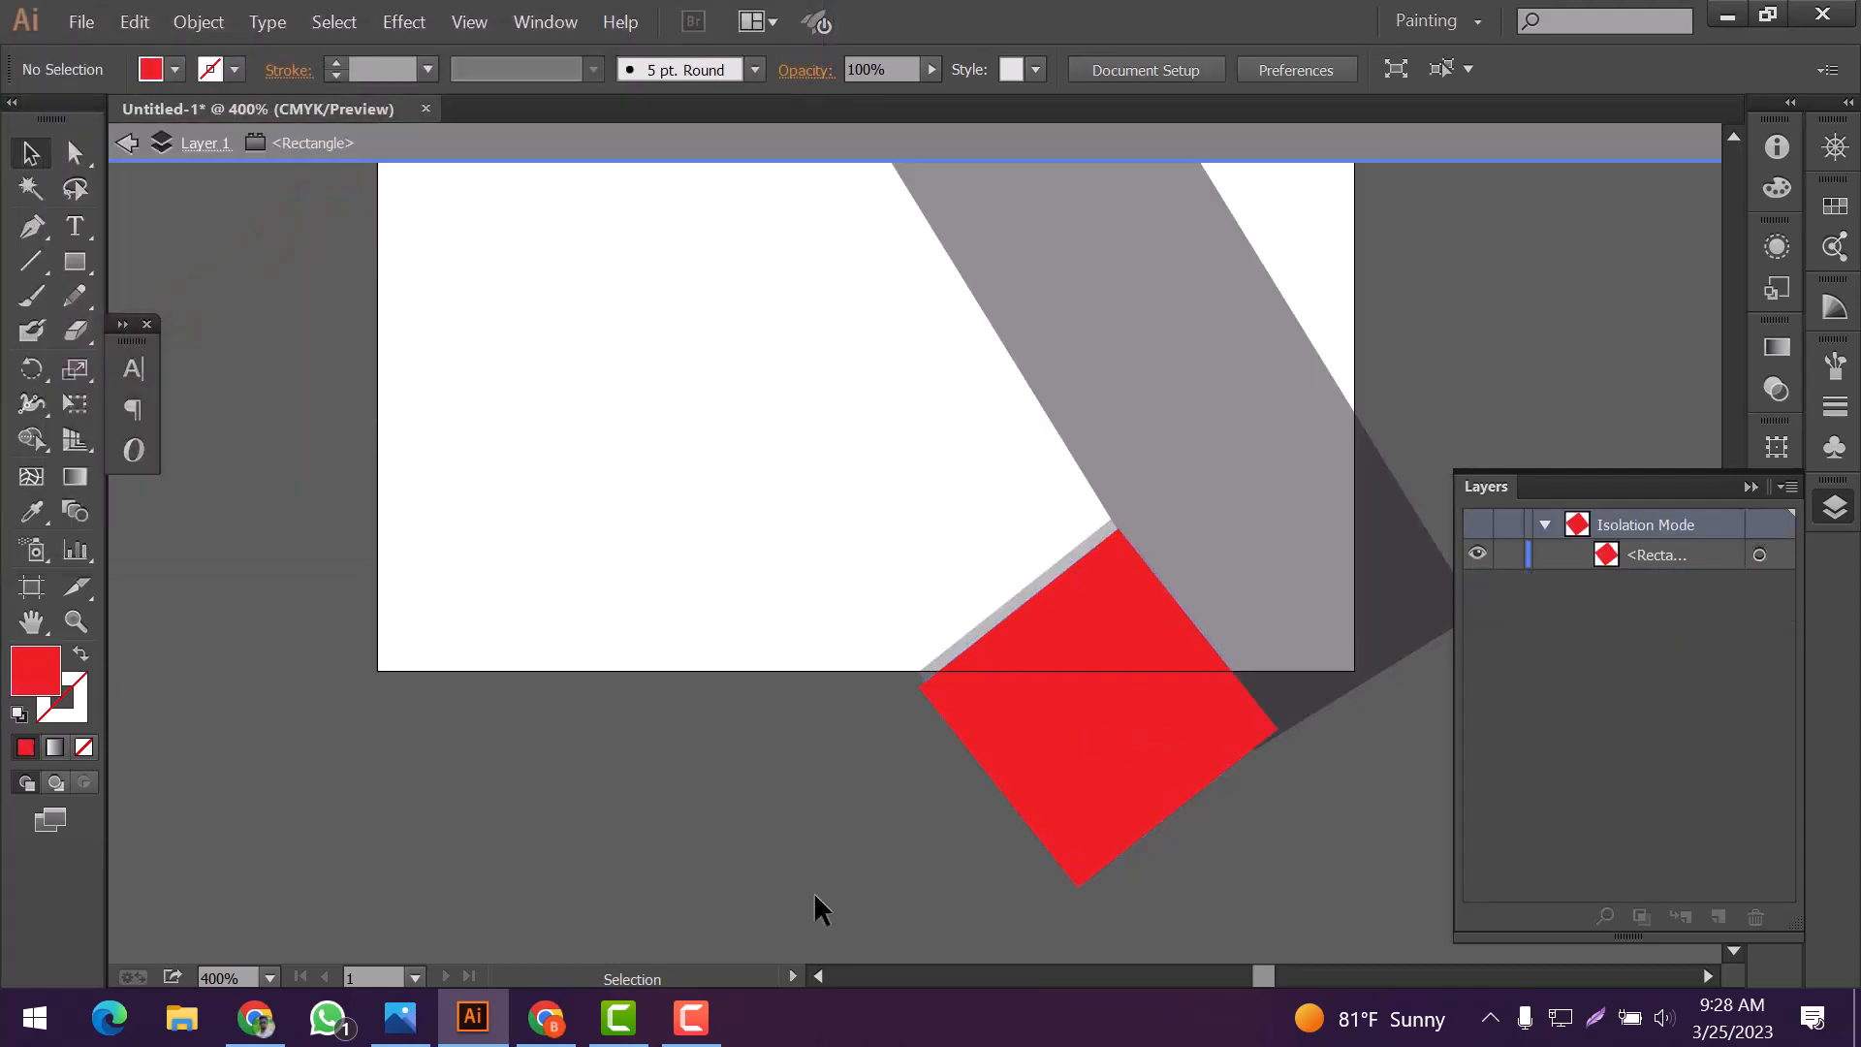
pyautogui.scroll(2, 834, 814)
pyautogui.click(1751, 486)
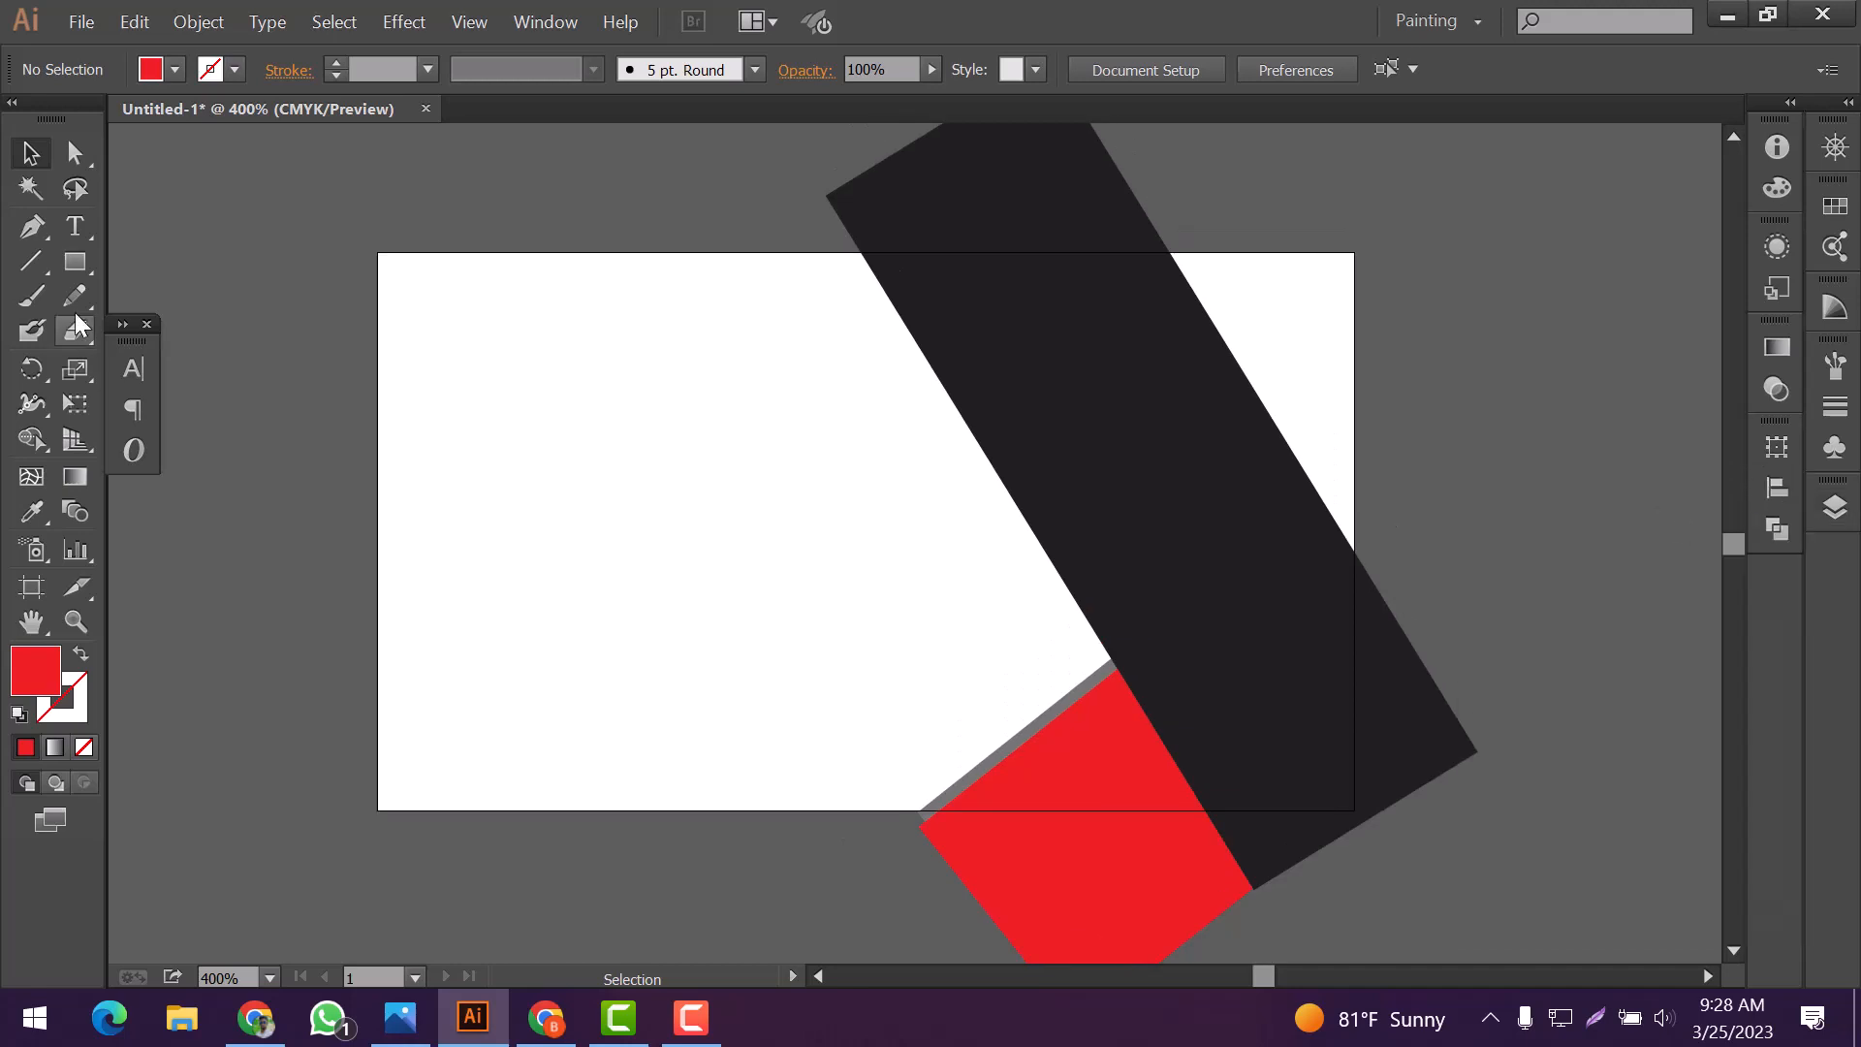
# Draw a rectangle about 1.17 by 1.40 inches over the artboard's upper right corner
pyautogui.click(75, 262)
pyautogui.moveTo(1146, 176); pyautogui.dragTo(1473, 564)
pyautogui.click(1777, 447)
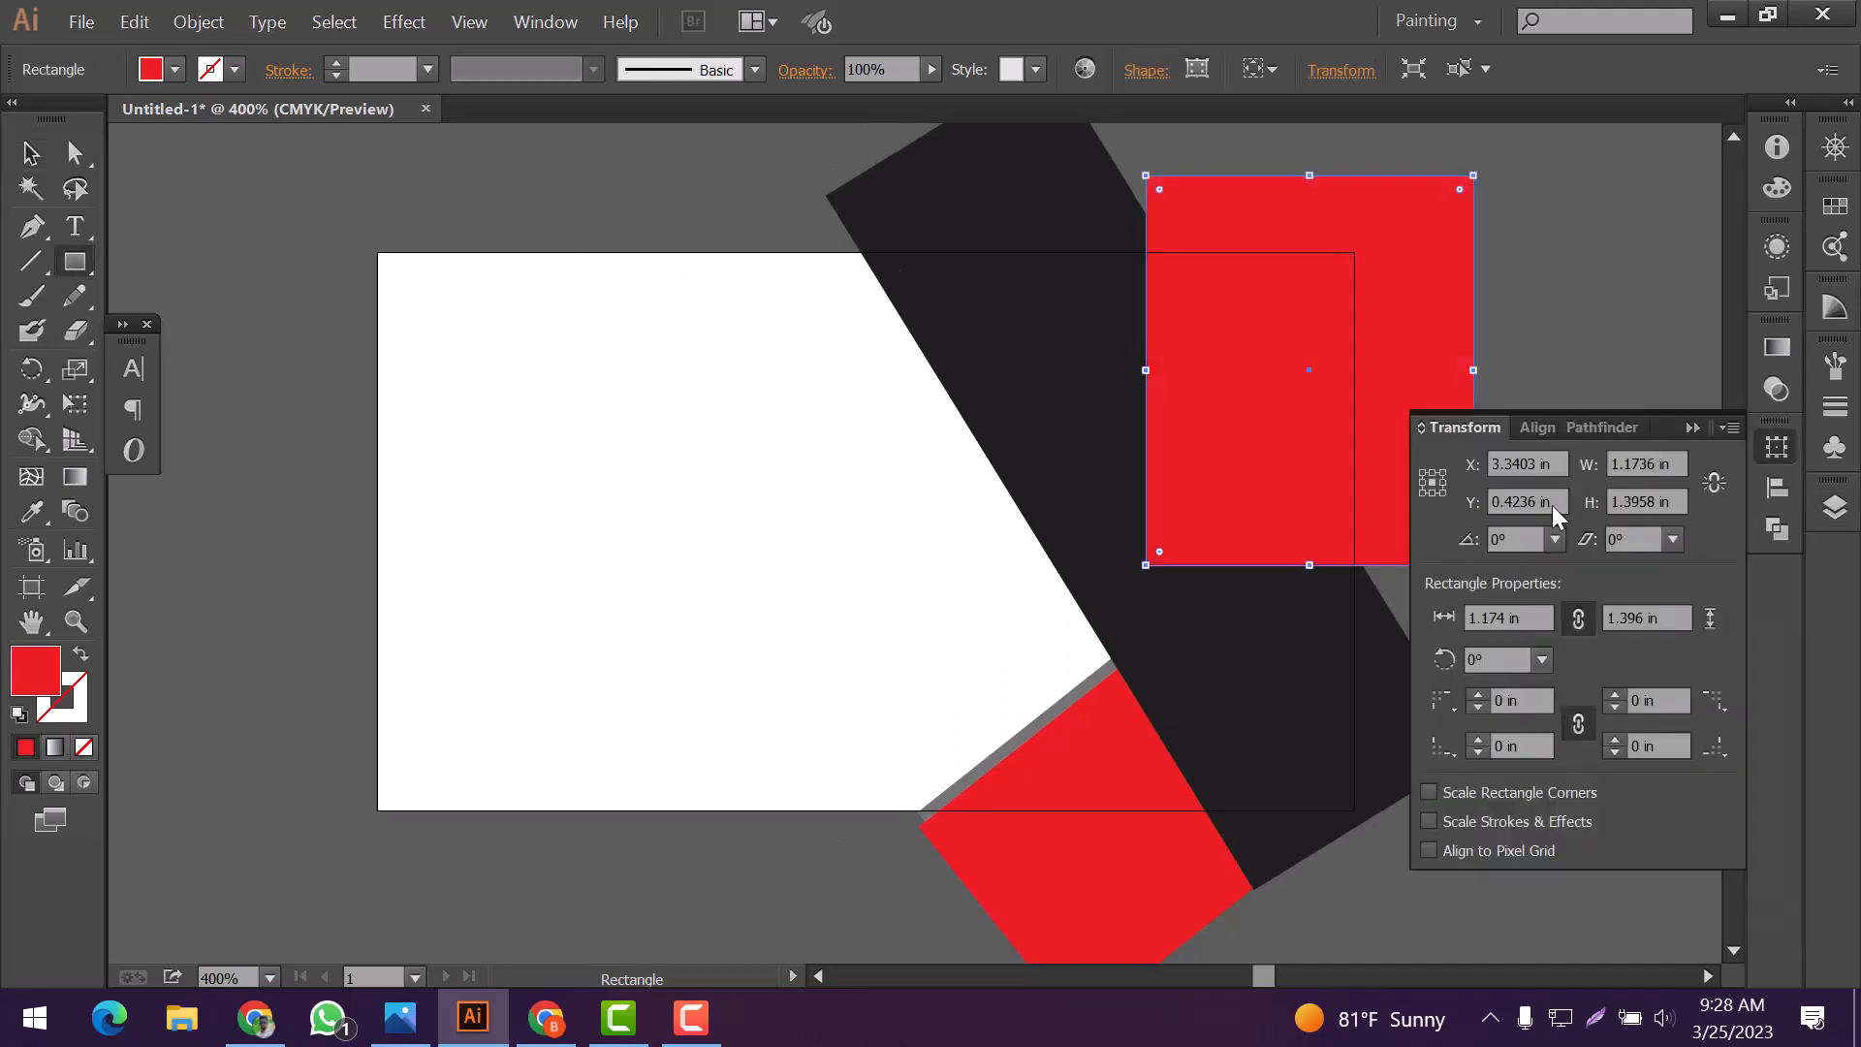
pyautogui.click(1777, 447)
# Place the upper-right rectangle beneath the black band in the layer stack
pyautogui.click(1835, 507)
pyautogui.moveTo(1677, 557); pyautogui.dragTo(1682, 601)
pyautogui.click(1752, 487)
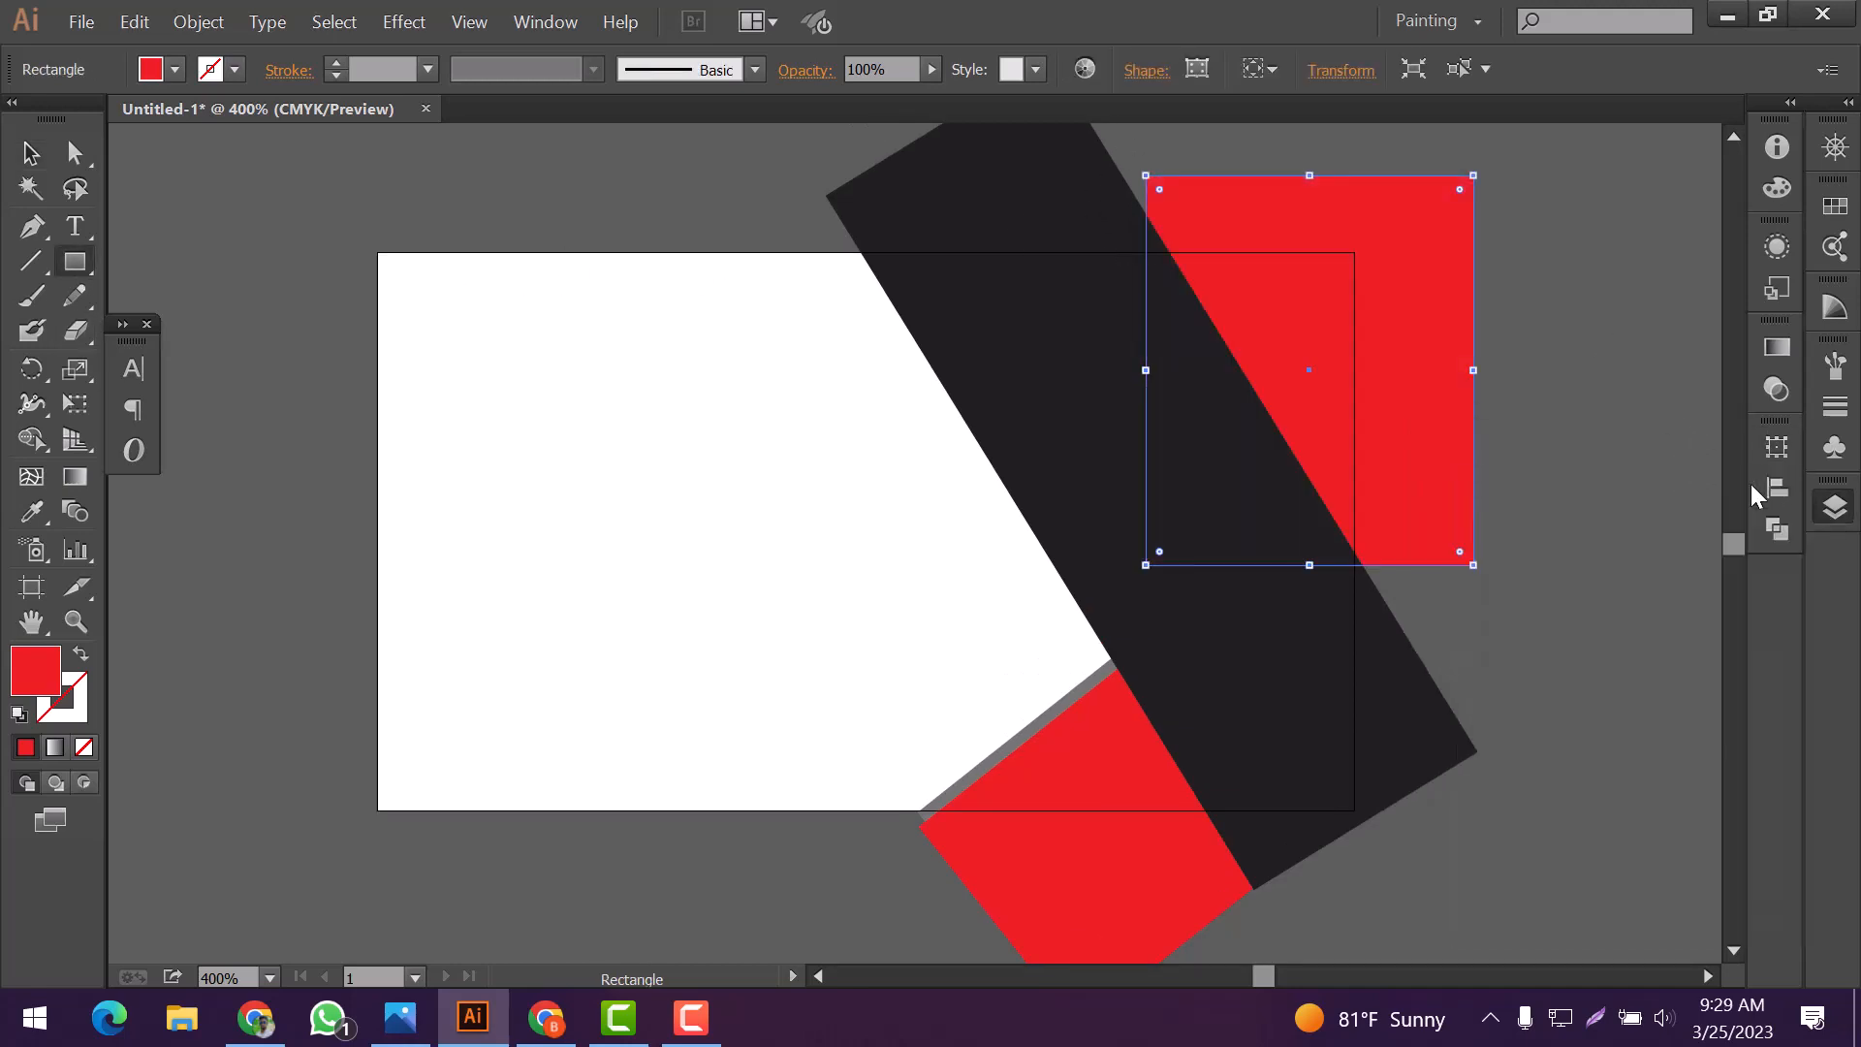
# Fill the upper-right rectangle with dark purple
pyautogui.click(1225, 320)
pyautogui.click(276, 205)
pyautogui.click(32, 158)
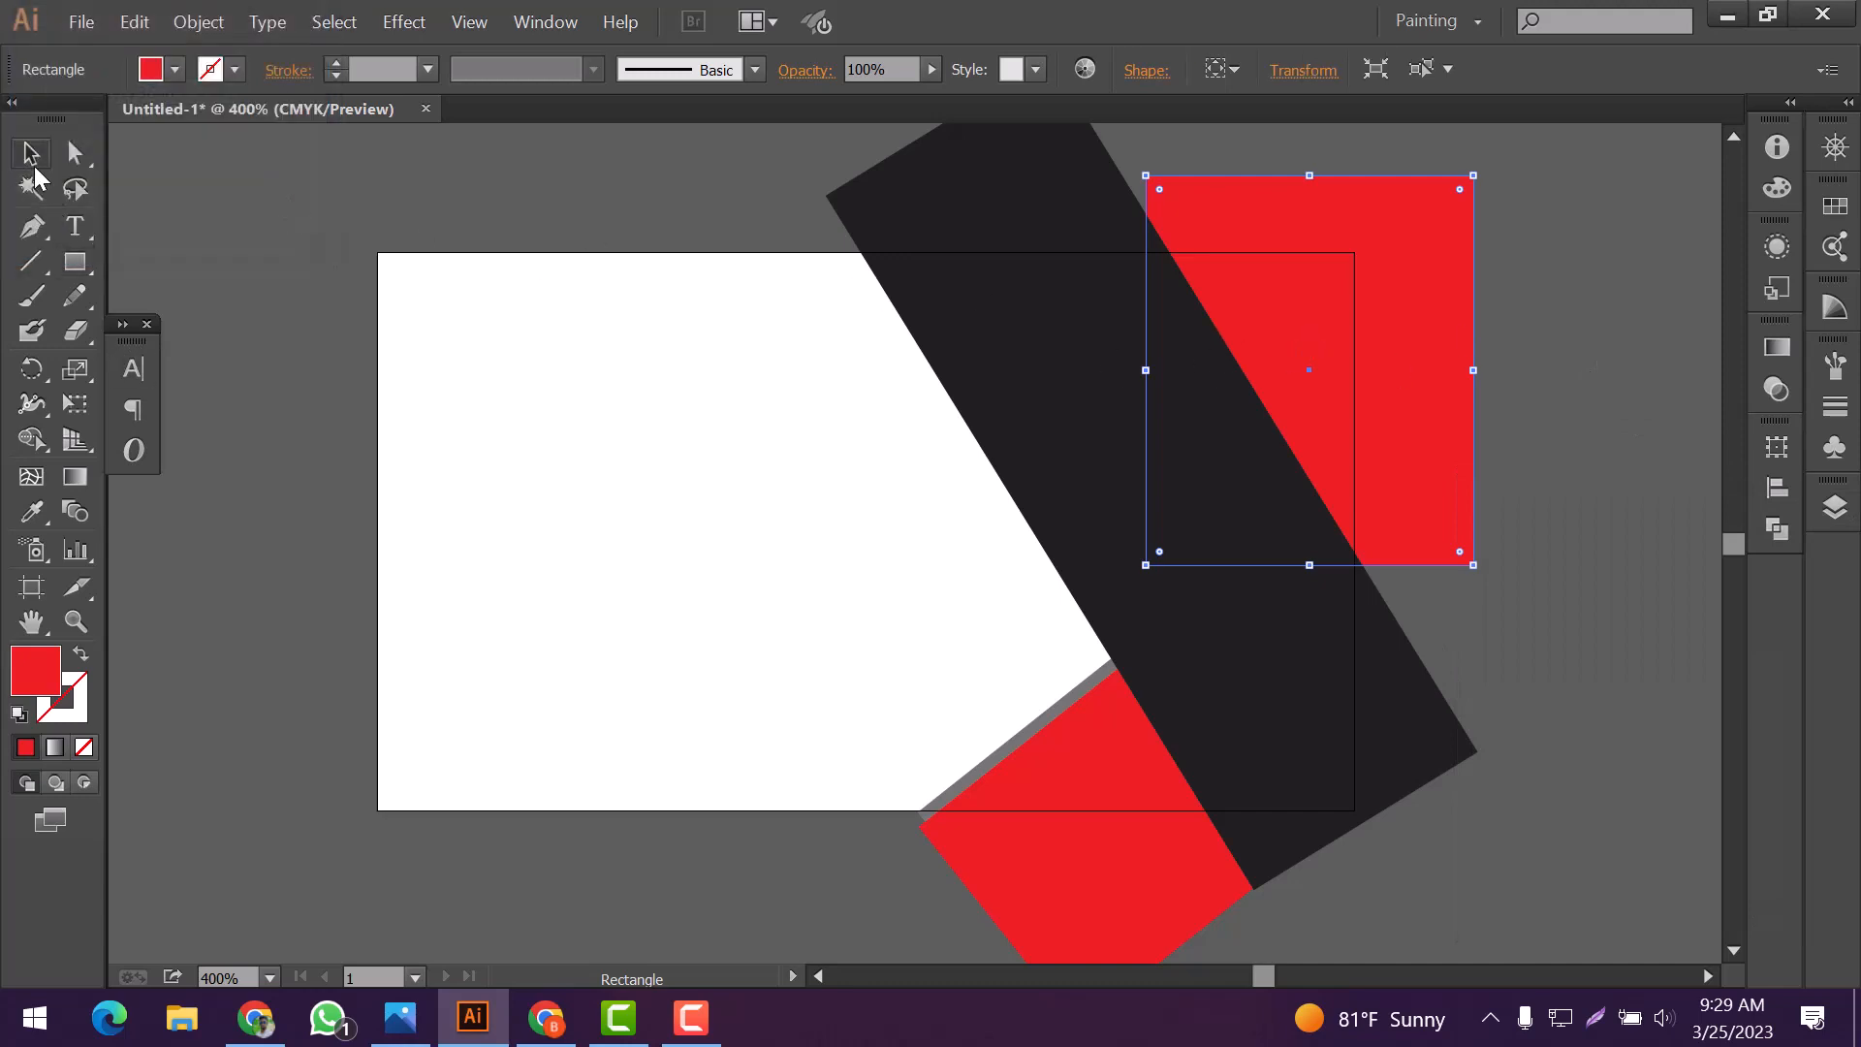
pyautogui.doubleClick(35, 669)
pyautogui.click(449, 195)
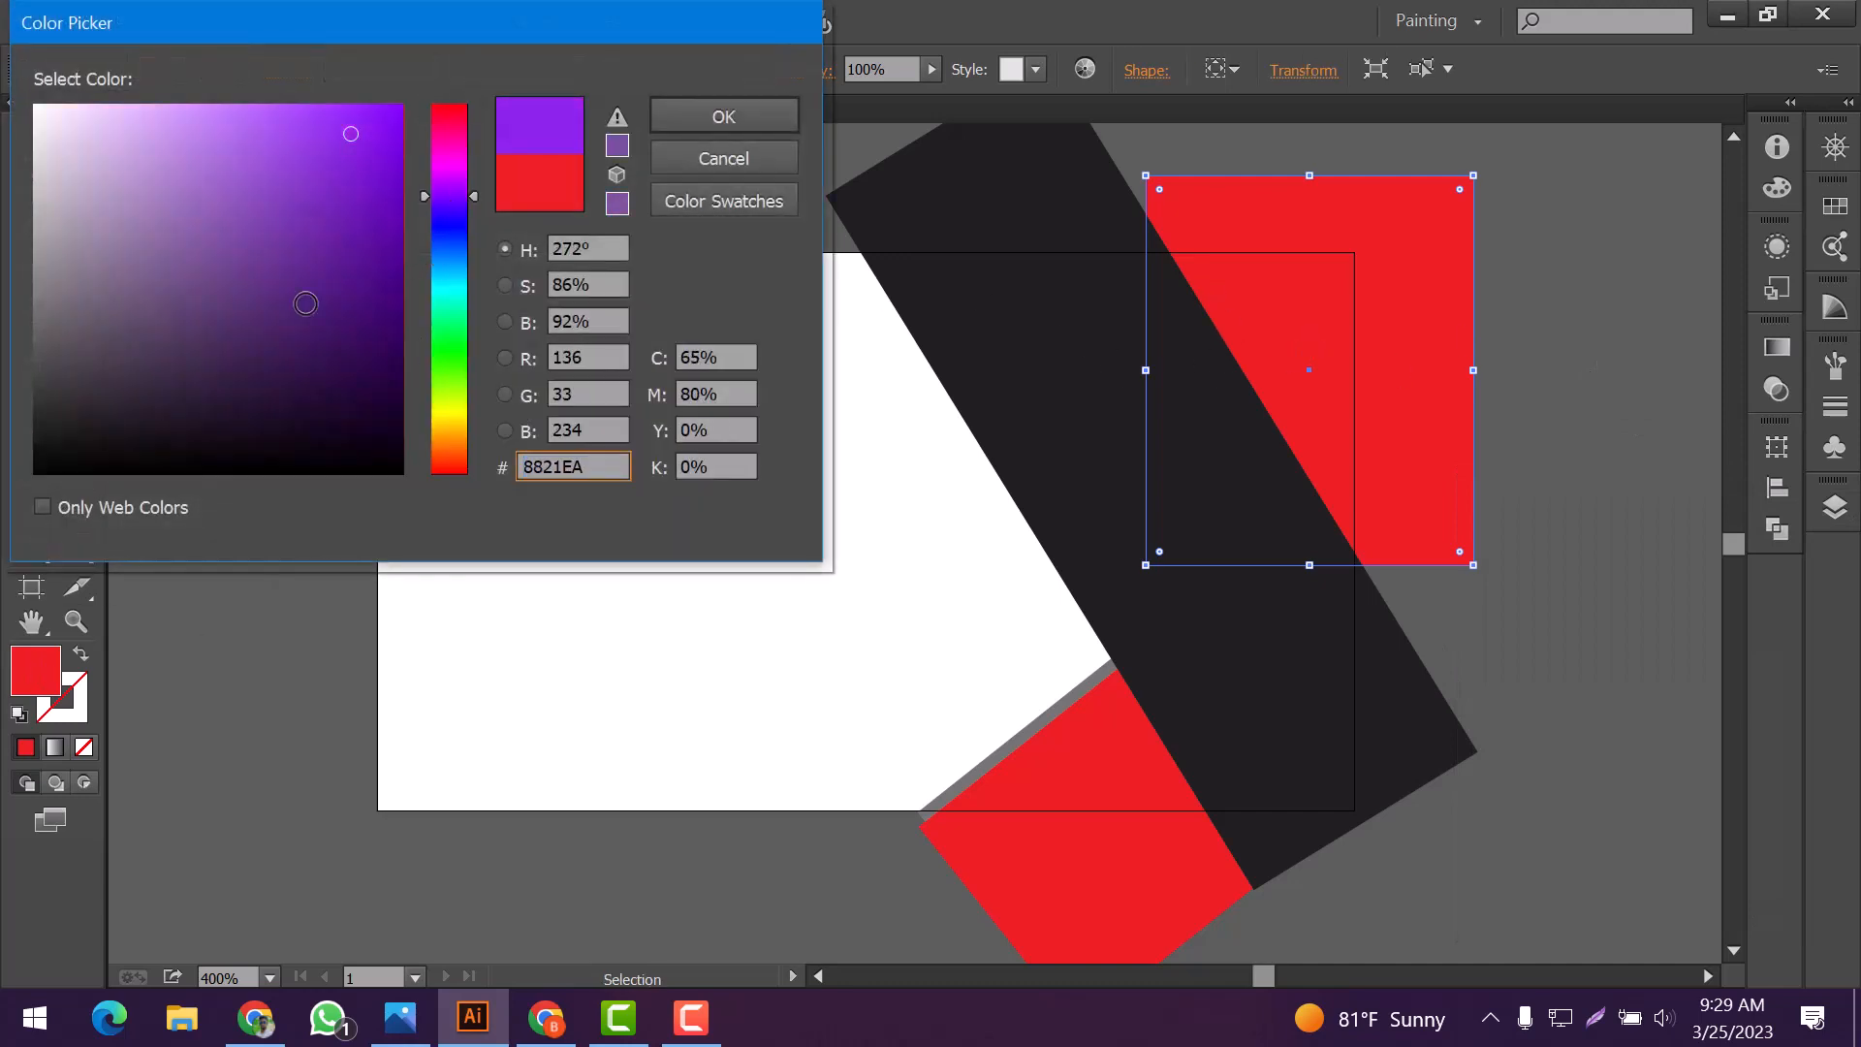
pyautogui.click(205, 357)
pyautogui.click(719, 116)
pyautogui.click(1564, 316)
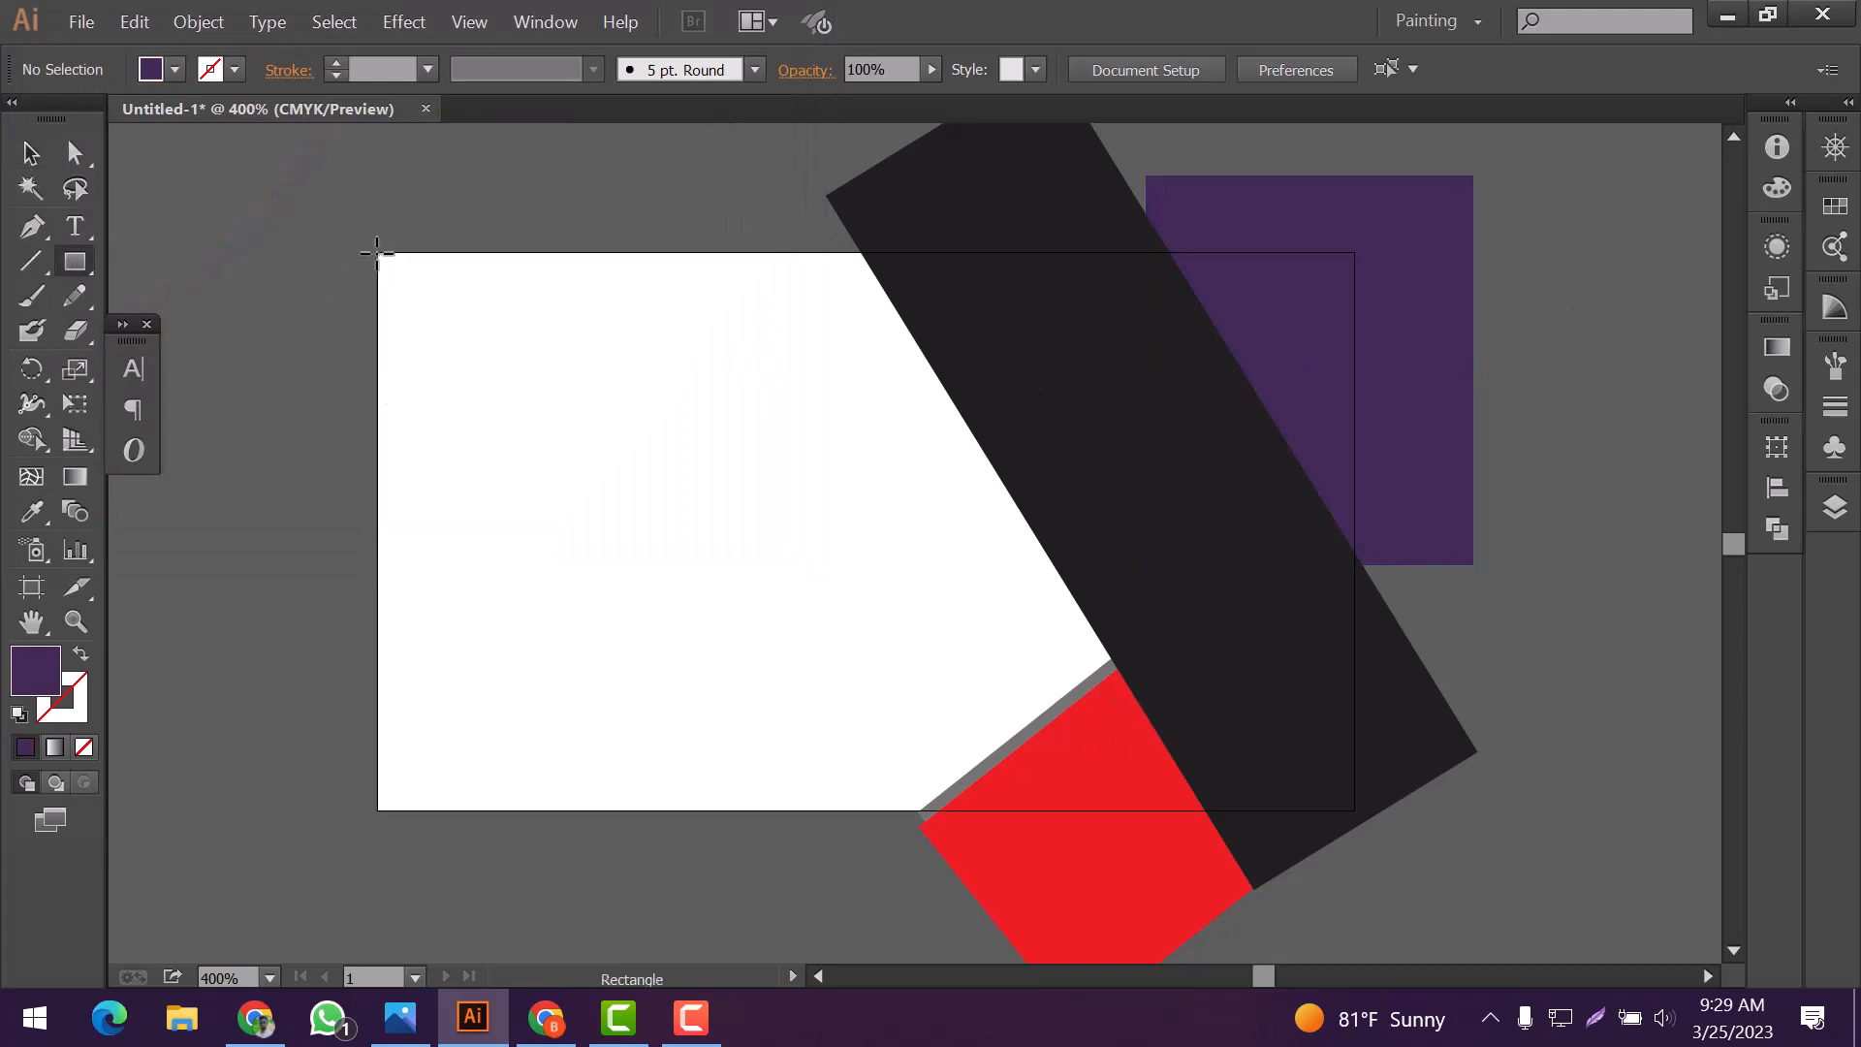
# Draw a 3.5 by 2 inch rectangle covering the artboard and fill it with white
pyautogui.moveTo(377, 252); pyautogui.dragTo(1355, 810)
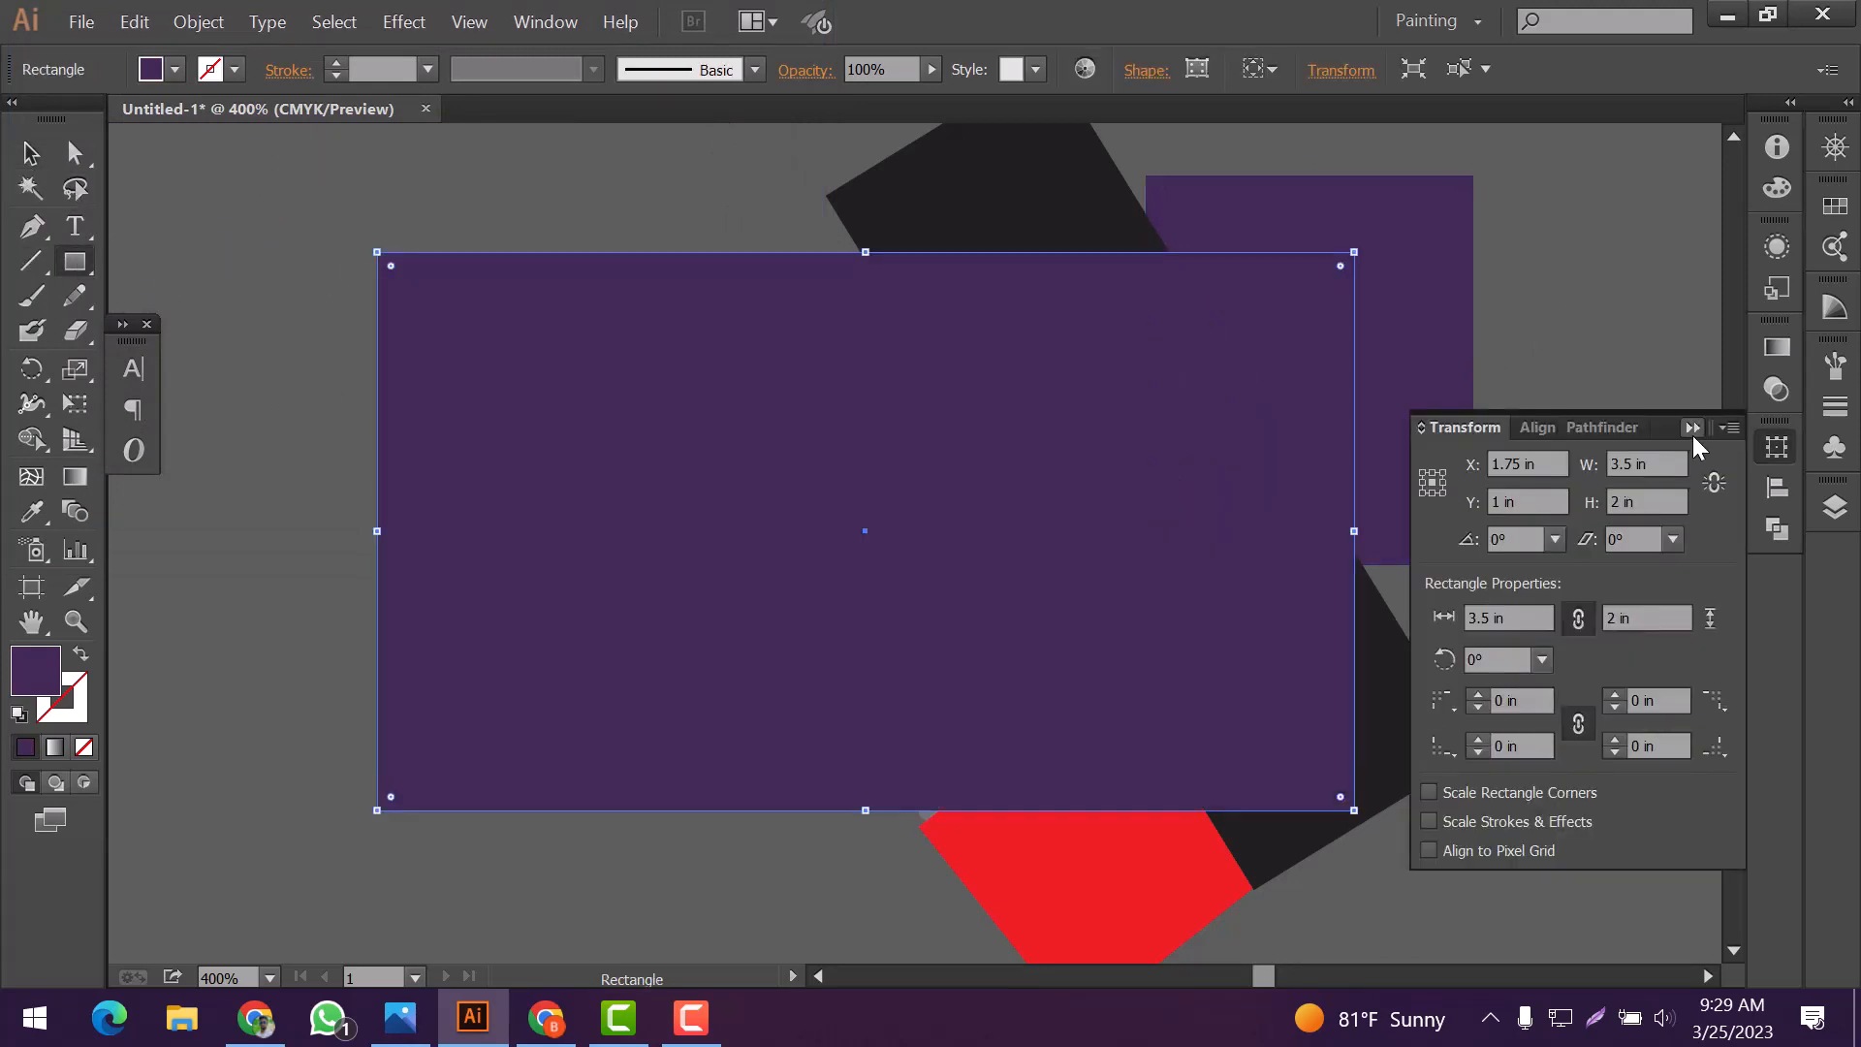
pyautogui.click(1692, 428)
pyautogui.doubleClick(37, 669)
pyautogui.click(35, 94)
pyautogui.click(720, 115)
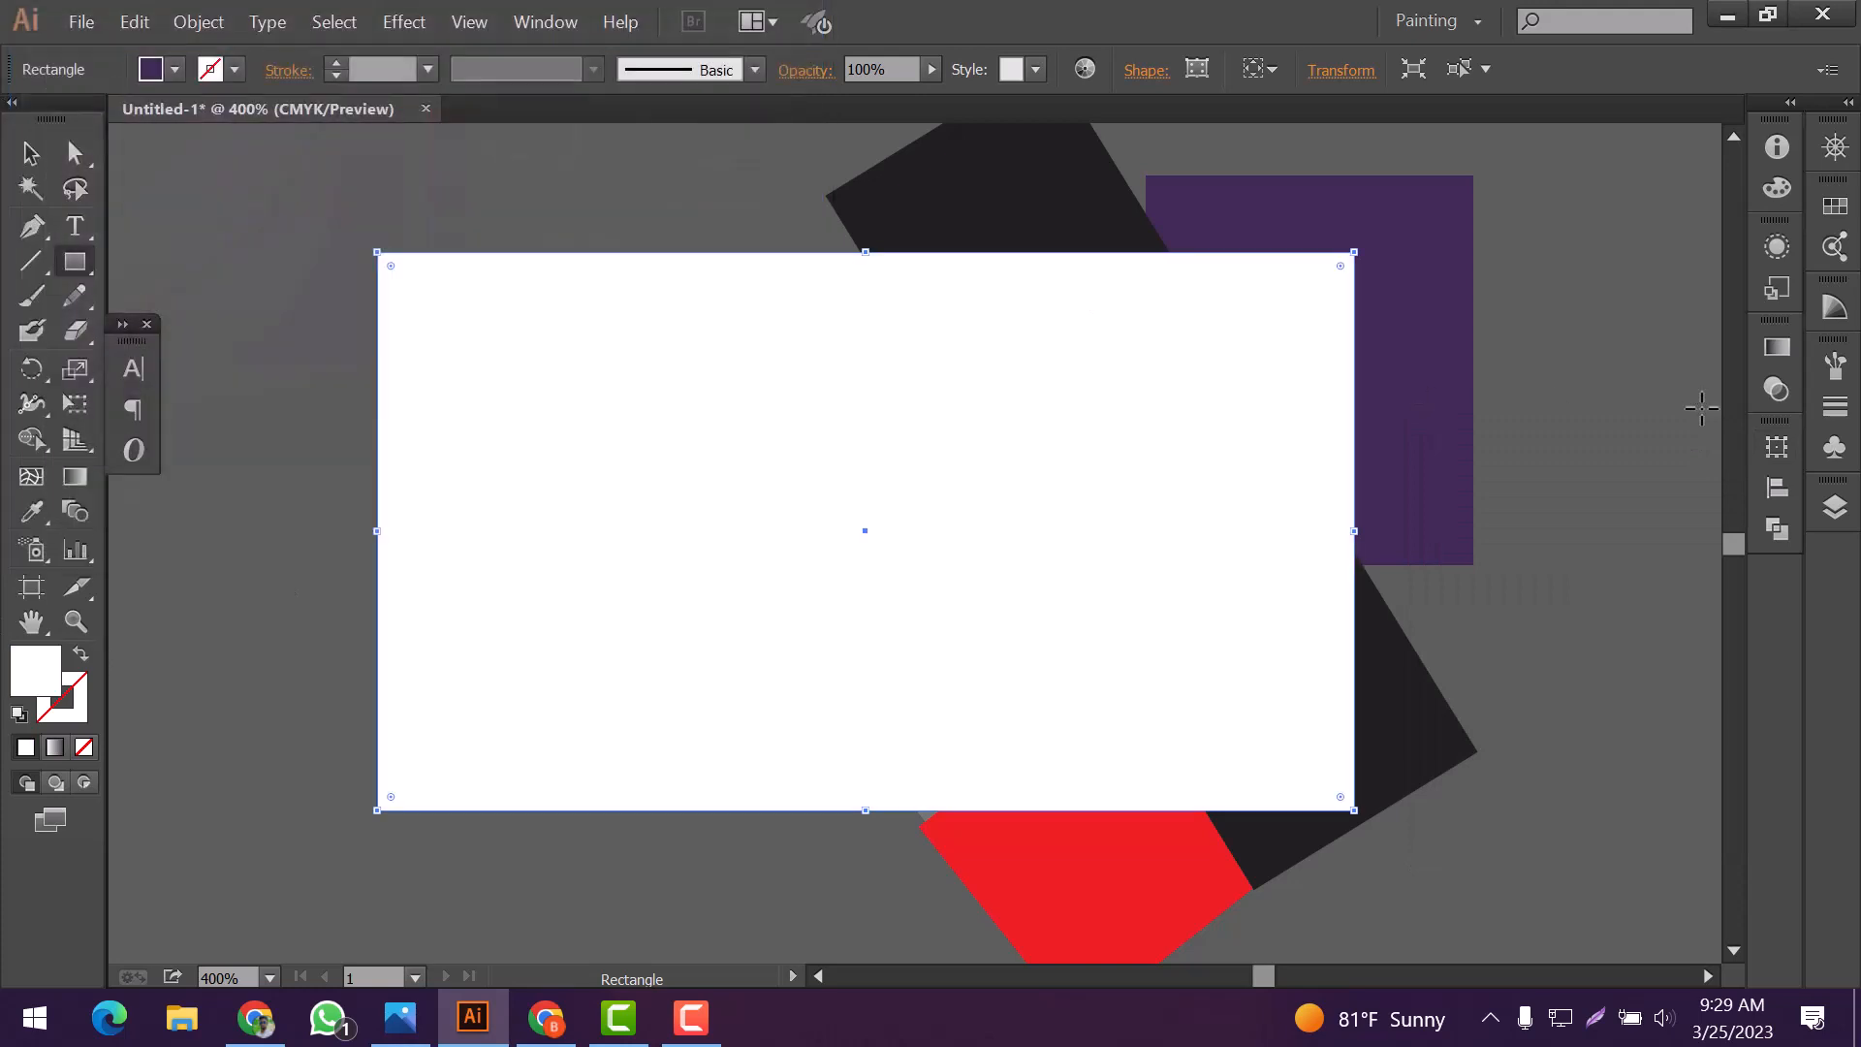
# Send the white artboard-sized rectangle to the bottom of the layer stack as a background
pyautogui.click(1835, 508)
pyautogui.moveTo(1692, 689); pyautogui.dragTo(1690, 700)
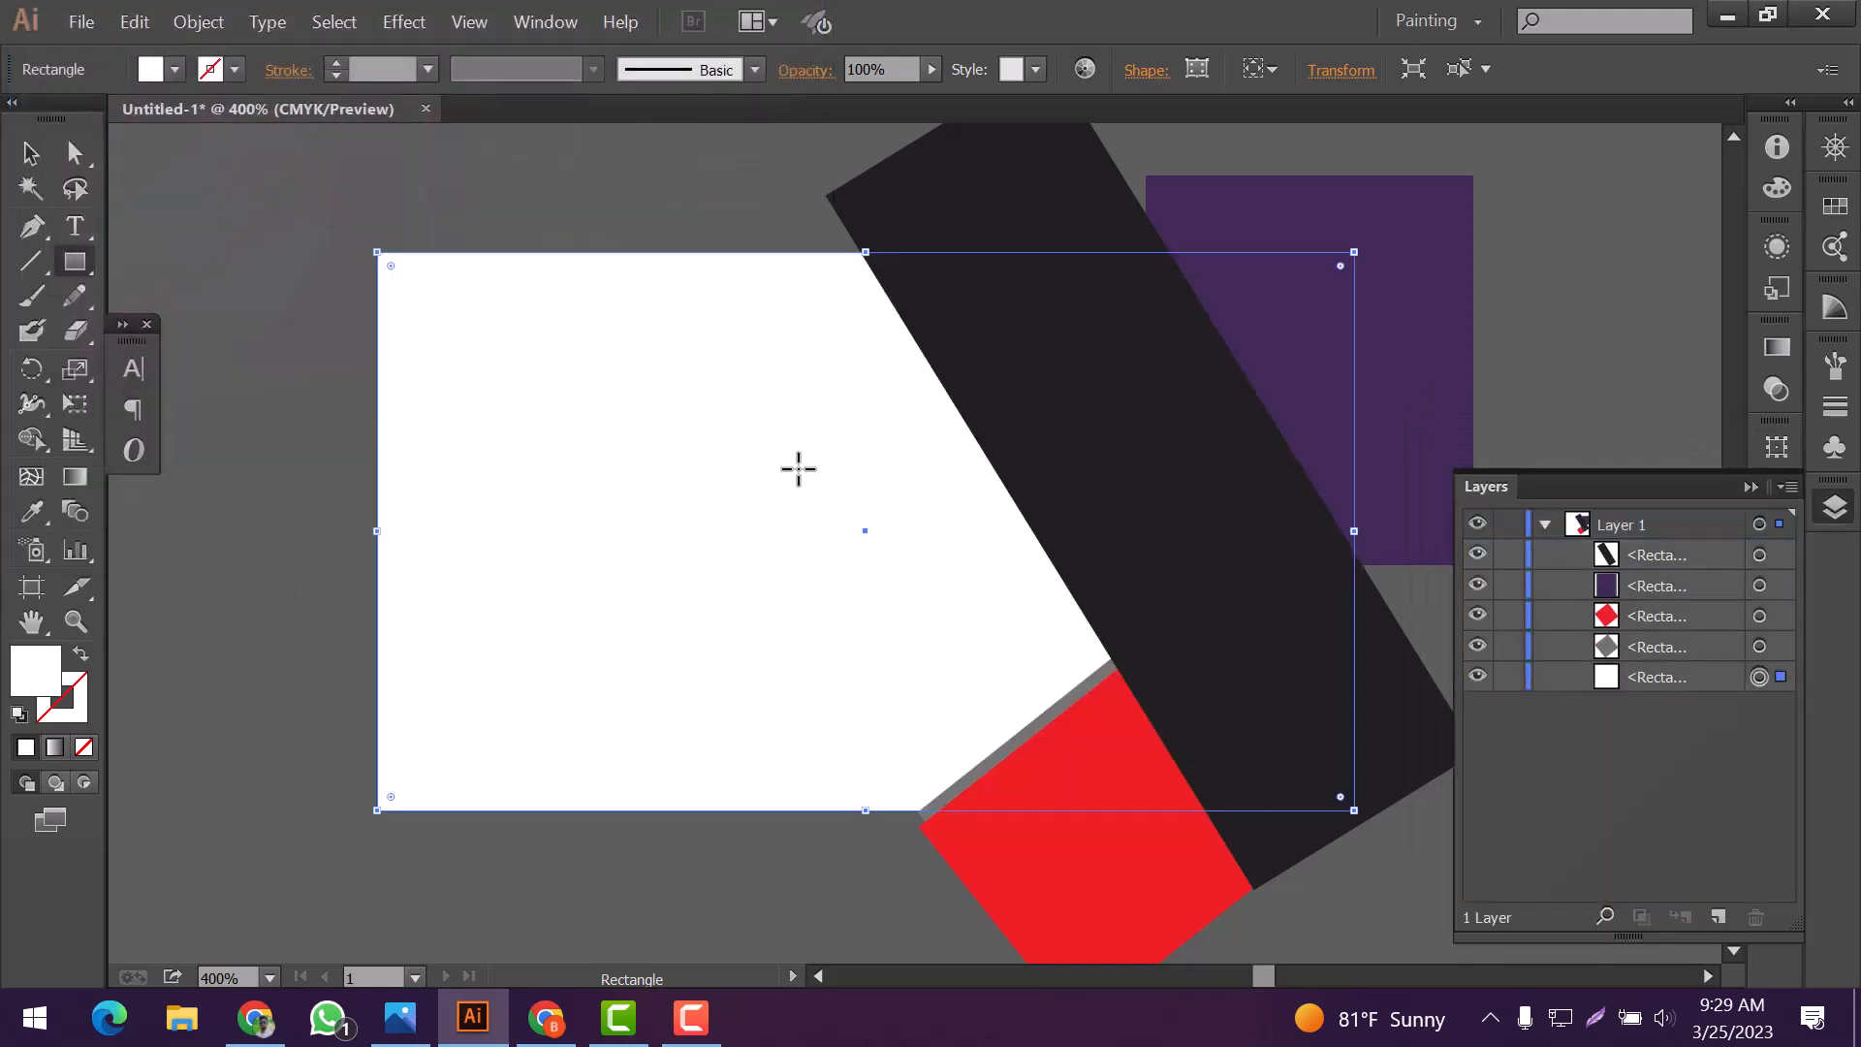
pyautogui.click(1750, 488)
pyautogui.click(31, 153)
# Draw a second 3.5 by 2 inch white rectangle over the whole artboard, in front of all shapes
pyautogui.click(75, 262)
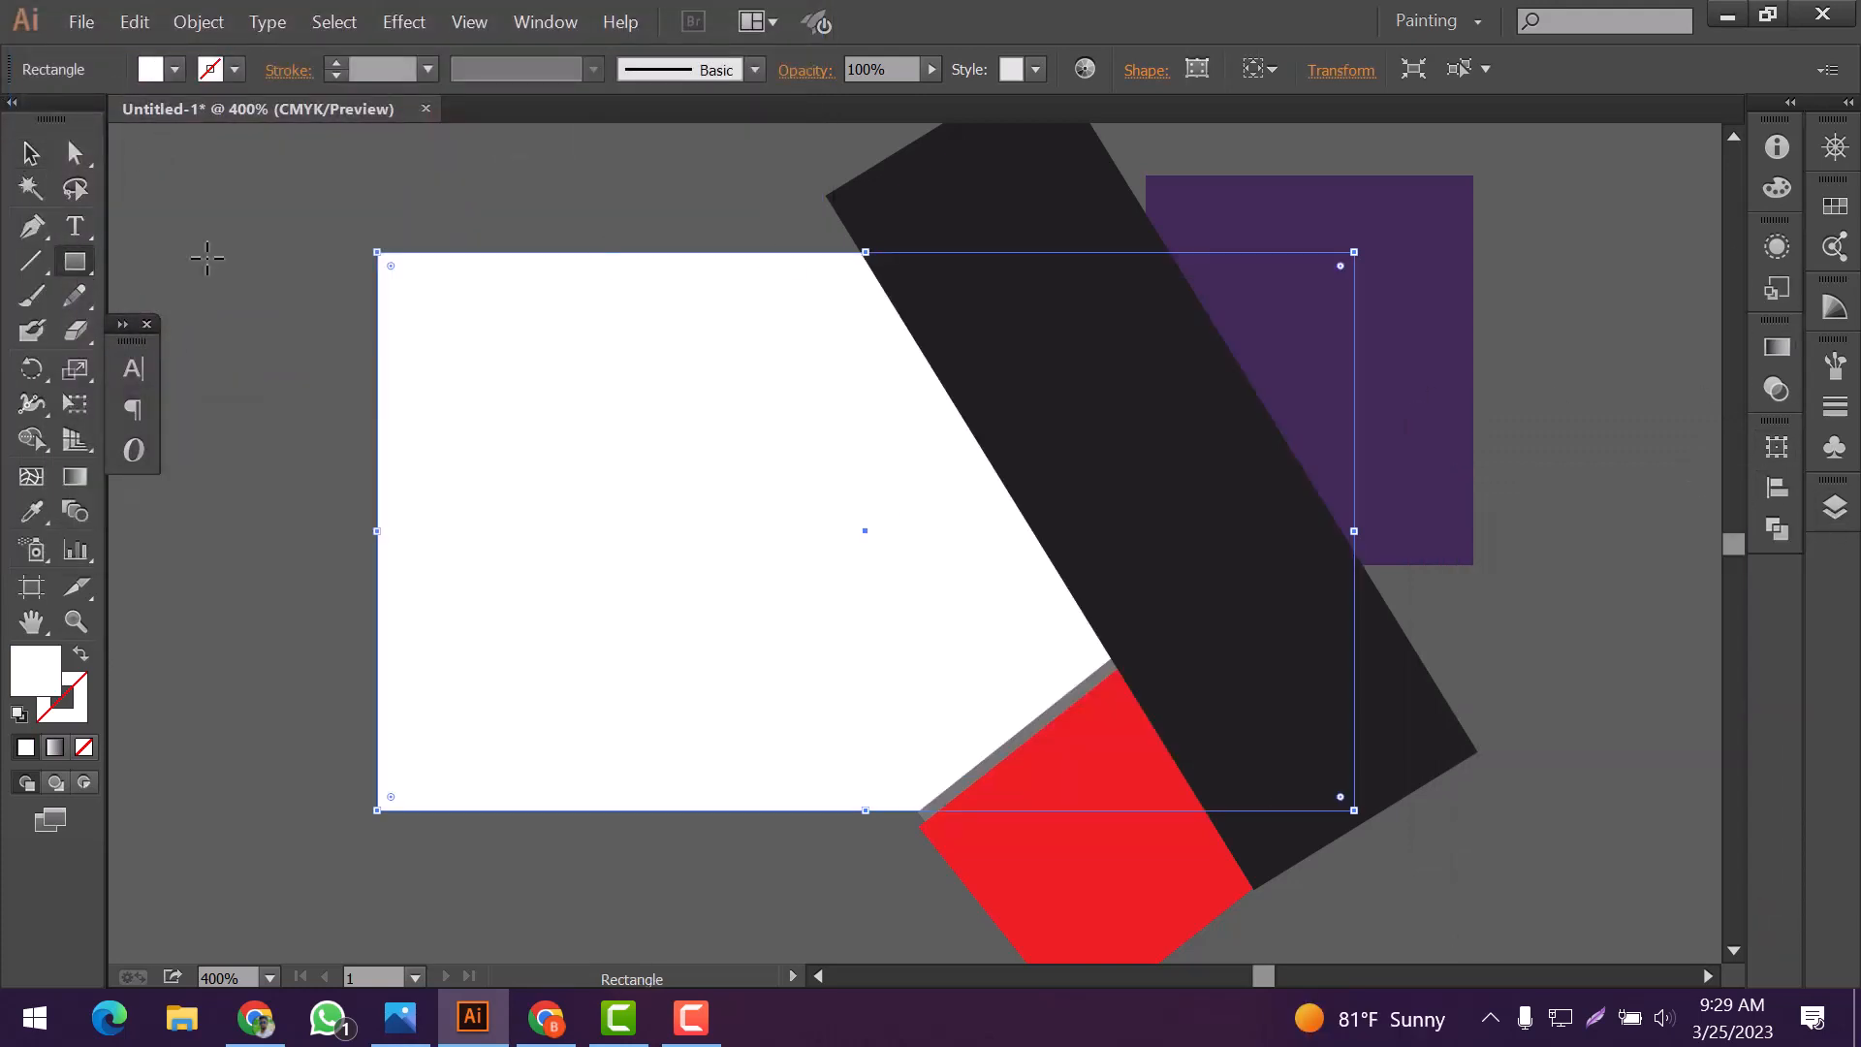
pyautogui.hotkey('ctrl', 'shift', 'a')
pyautogui.moveTo(377, 252); pyautogui.dragTo(1354, 811)
# Select all shapes and make a clipping mask with the topmost artboard-sized rectangle
pyautogui.click(31, 154)
pyautogui.moveTo(177, 149); pyautogui.dragTo(1260, 868)
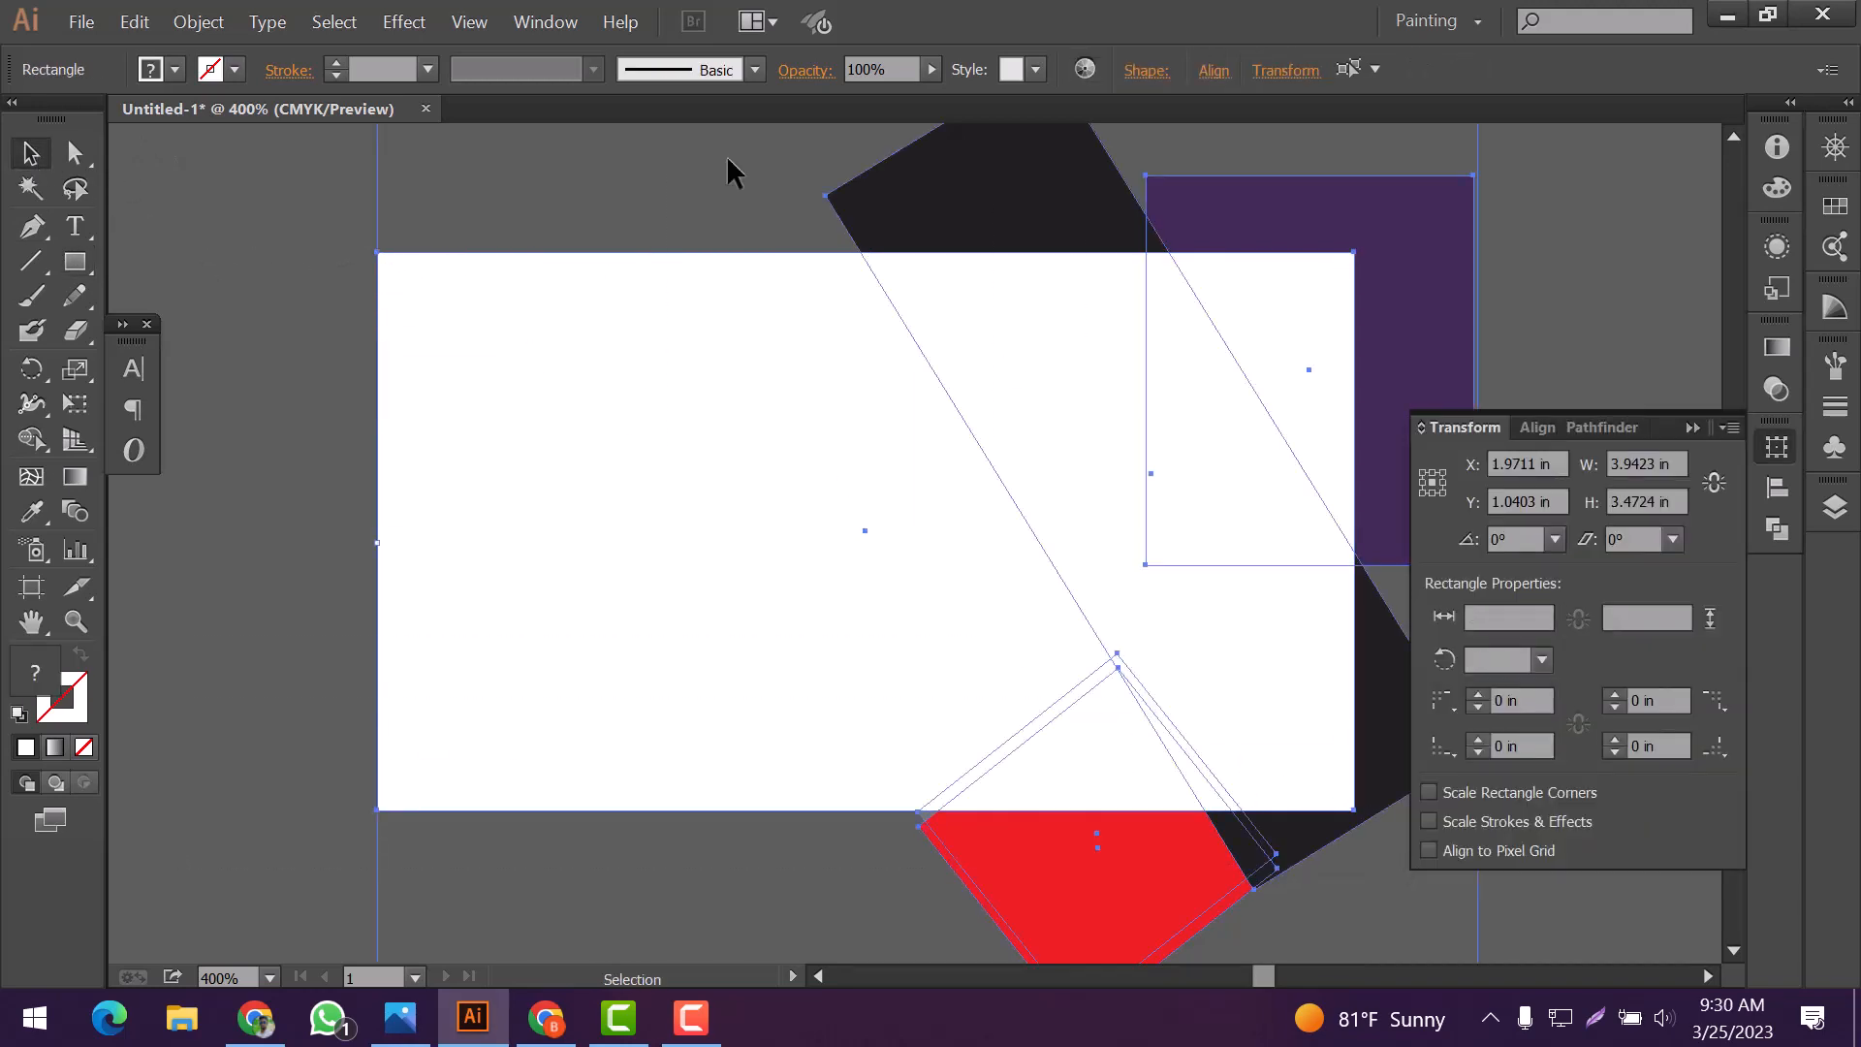
pyautogui.click(201, 21)
pyautogui.click(601, 840)
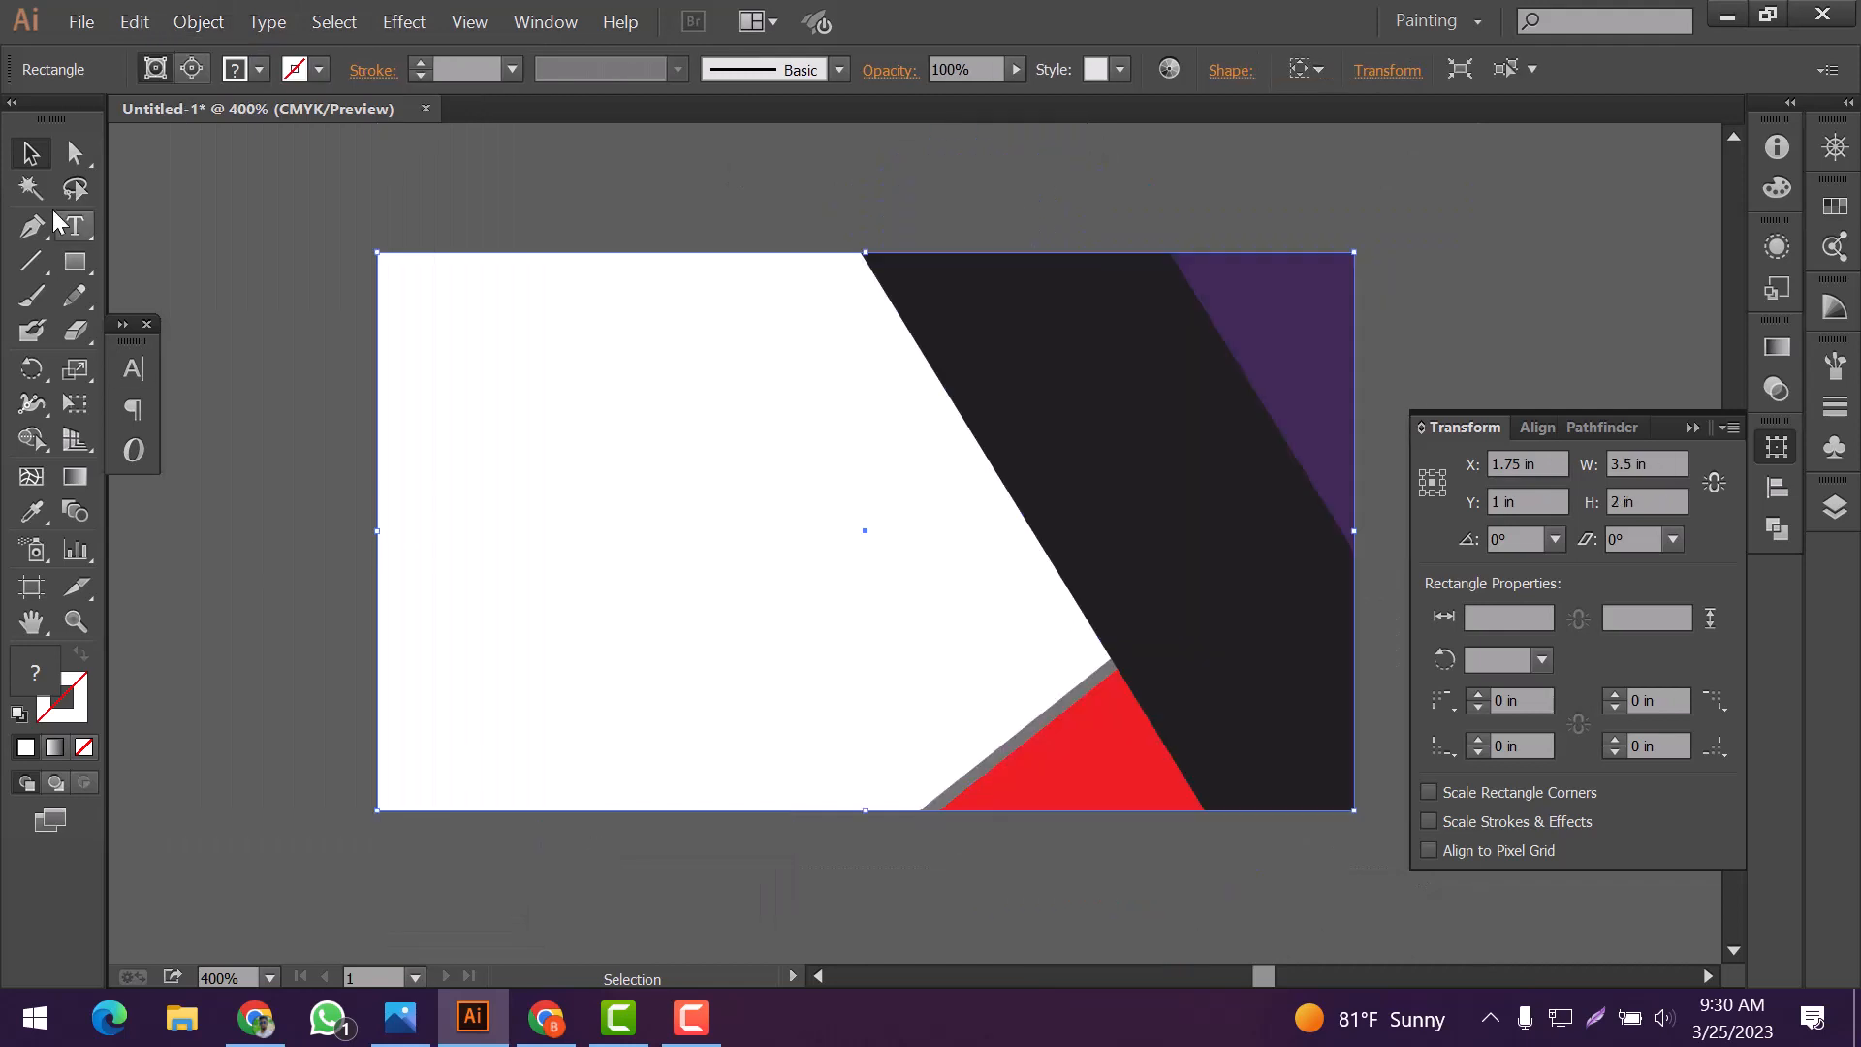
# Bring the blue S-shaped logo from Logo [Converted].eps into the Untitled-1 business card
pyautogui.hotkey('ctrl', 'shift', 'a')
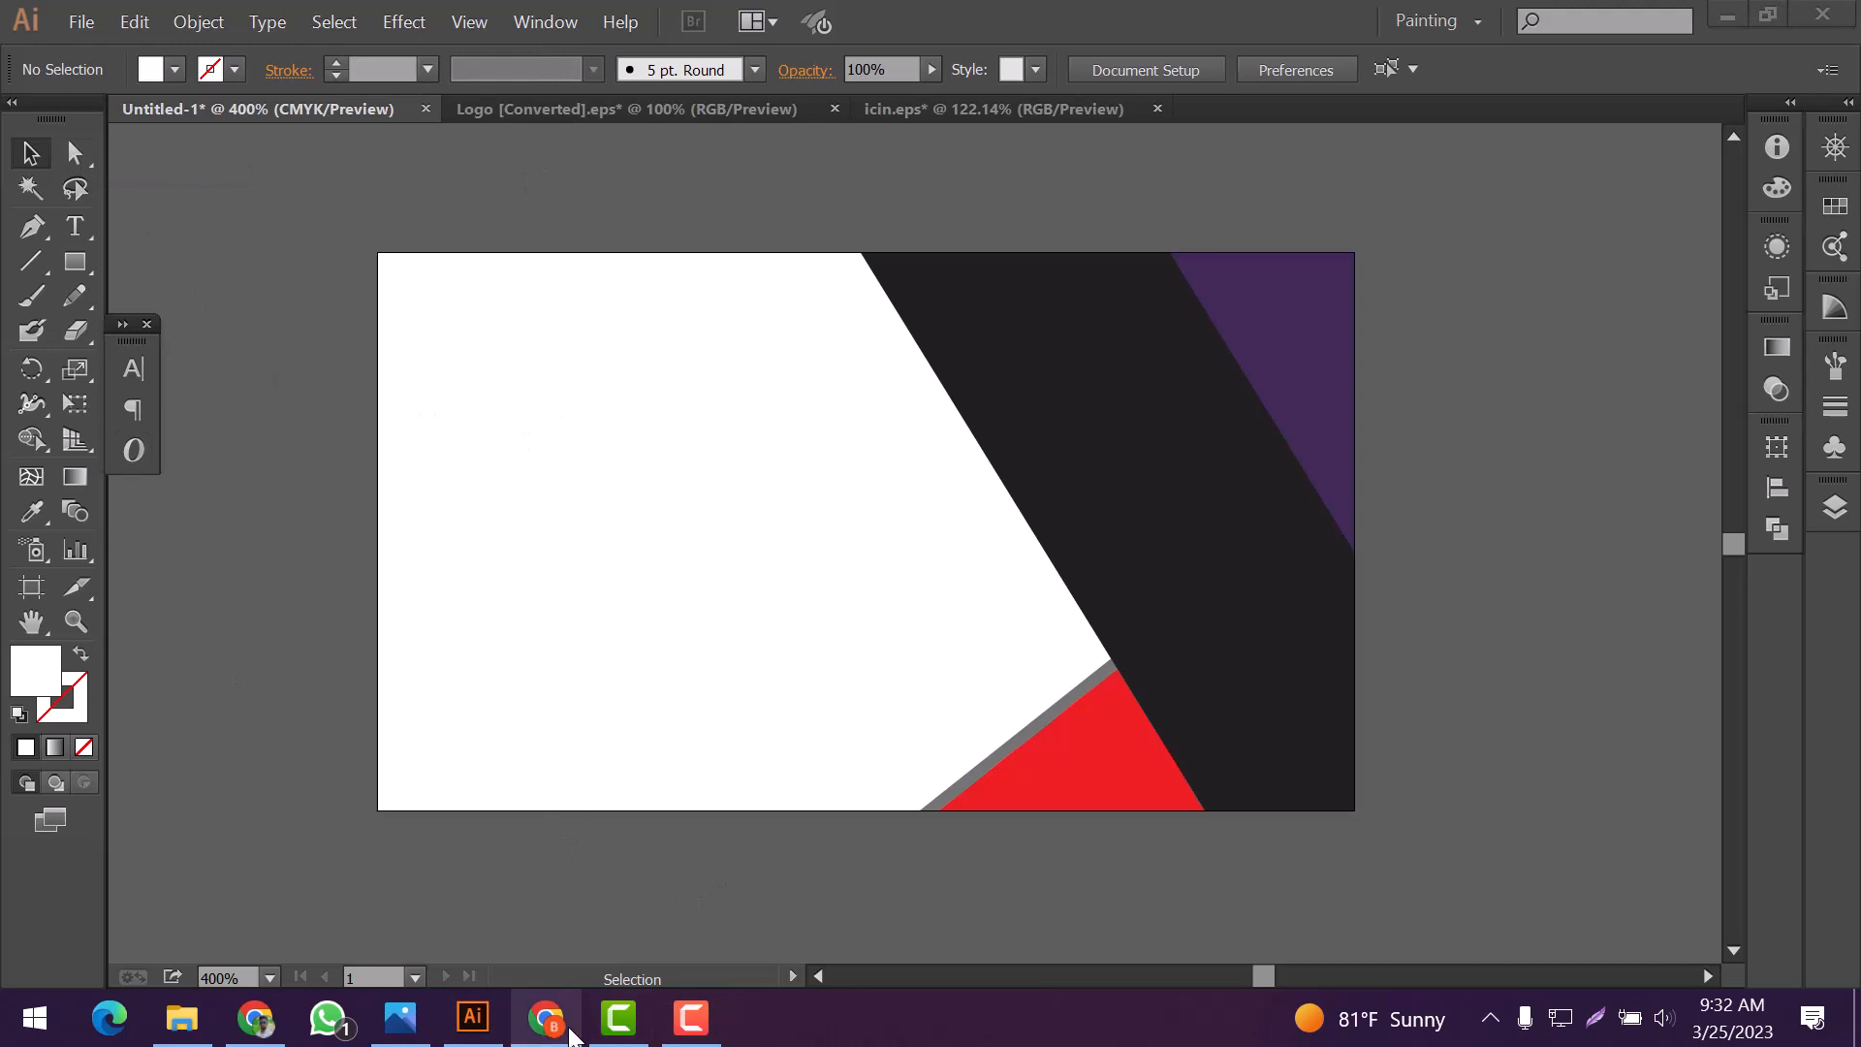
pyautogui.click(631, 108)
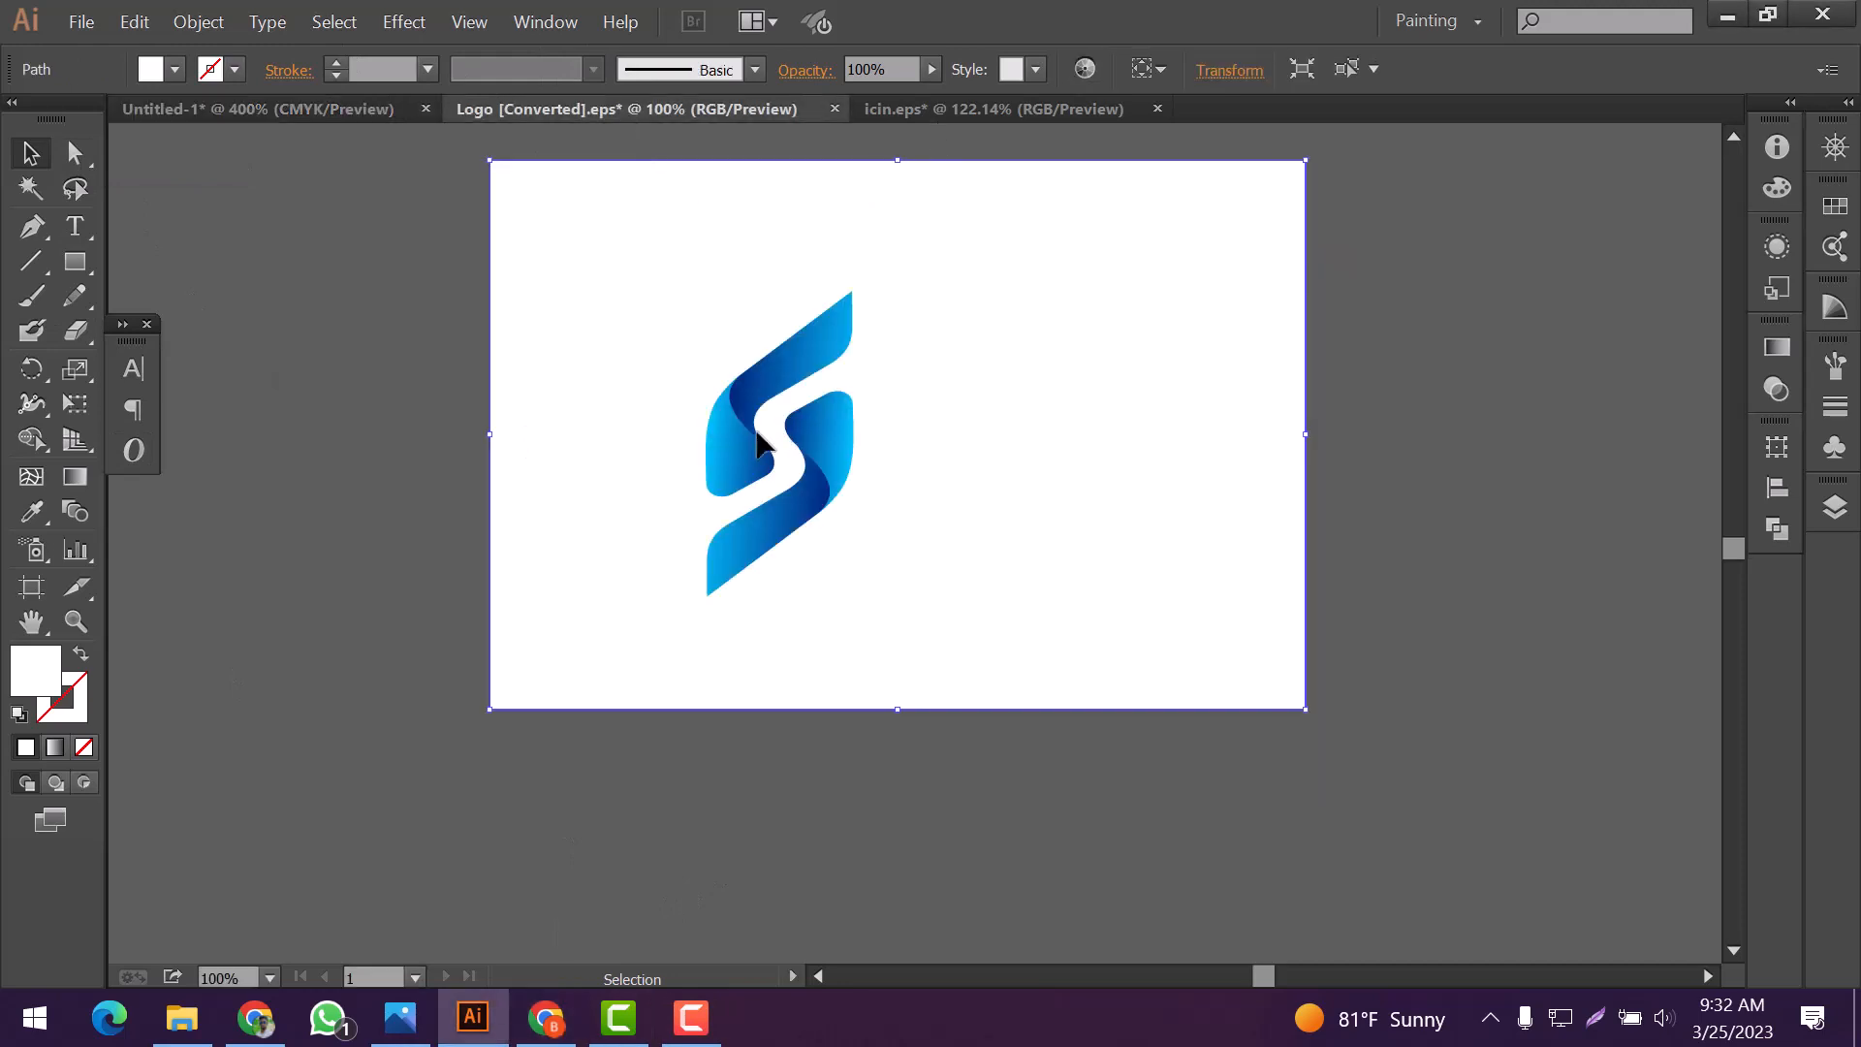
pyautogui.moveTo(712, 451); pyautogui.dragTo(1096, 579)
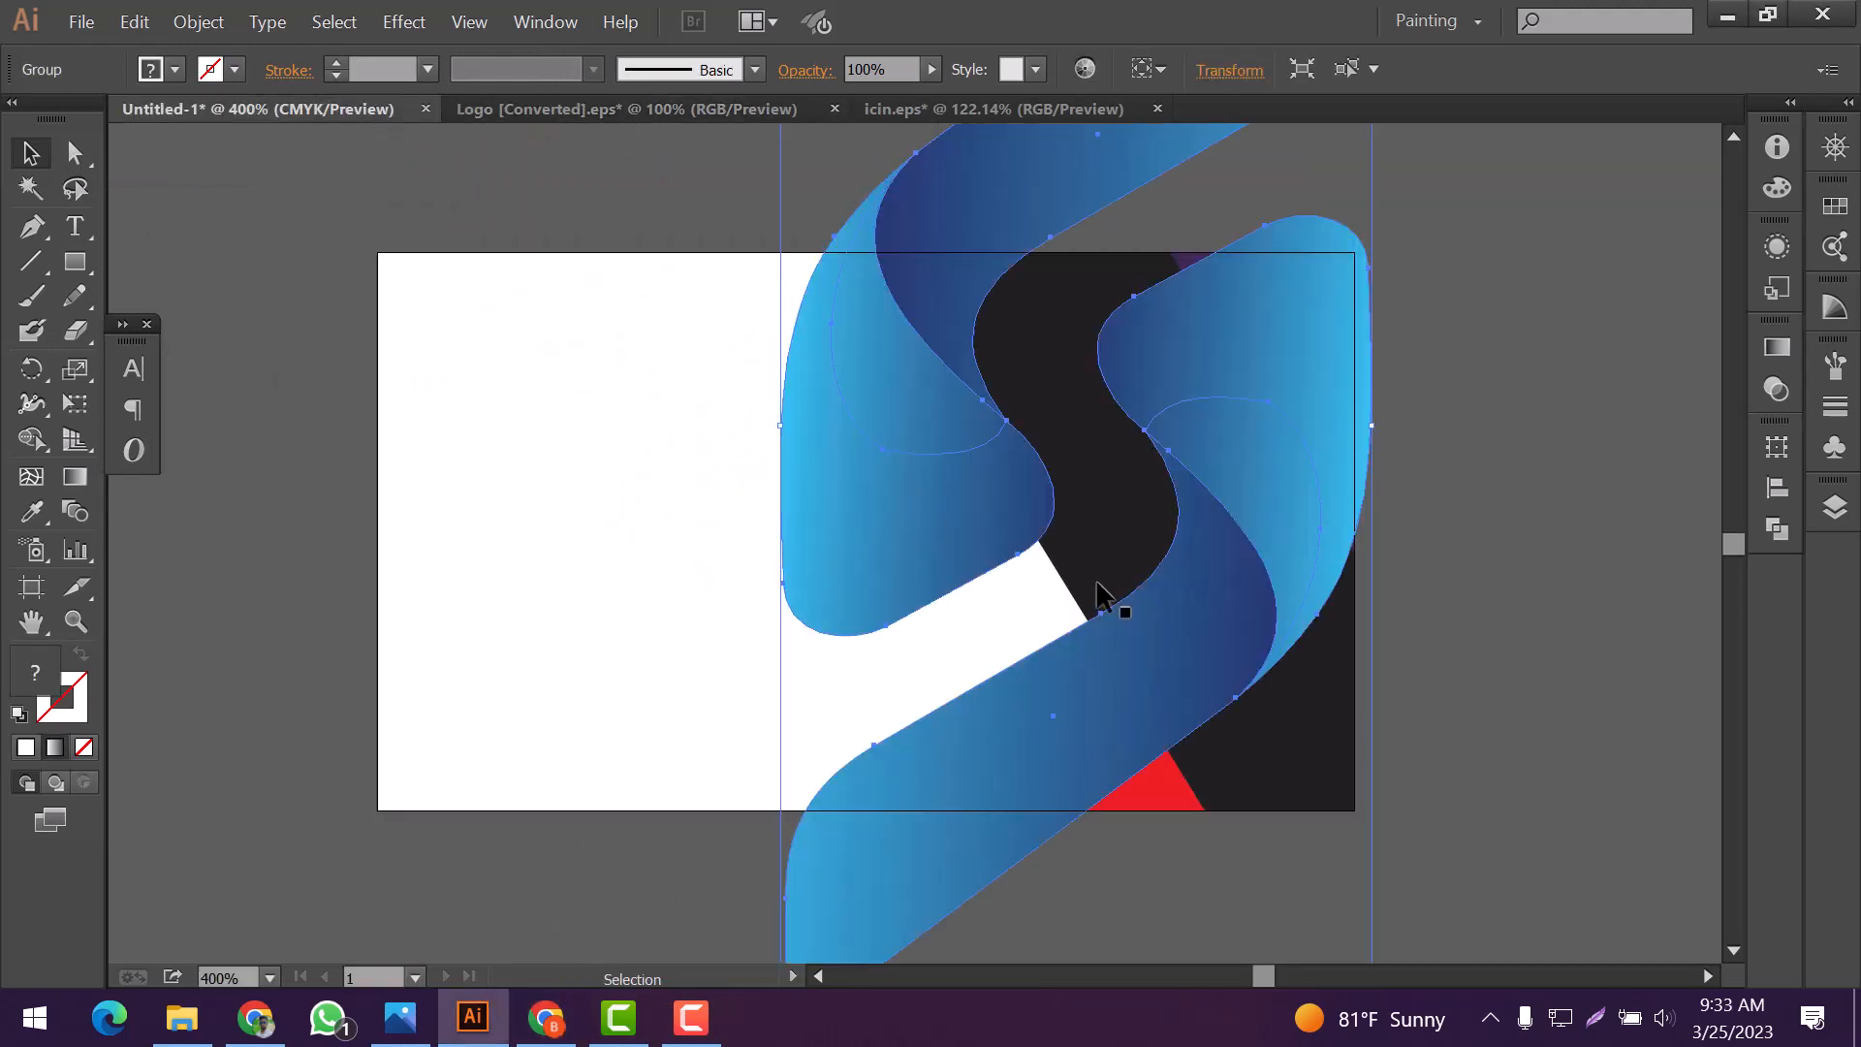
# Scale the S-shaped logo down proportionally and place it in the upper part of the black diagonal band
pyautogui.moveTo(1367, 936); pyautogui.dragTo(1174, 529)
pyautogui.scroll(2, 1203, 528)
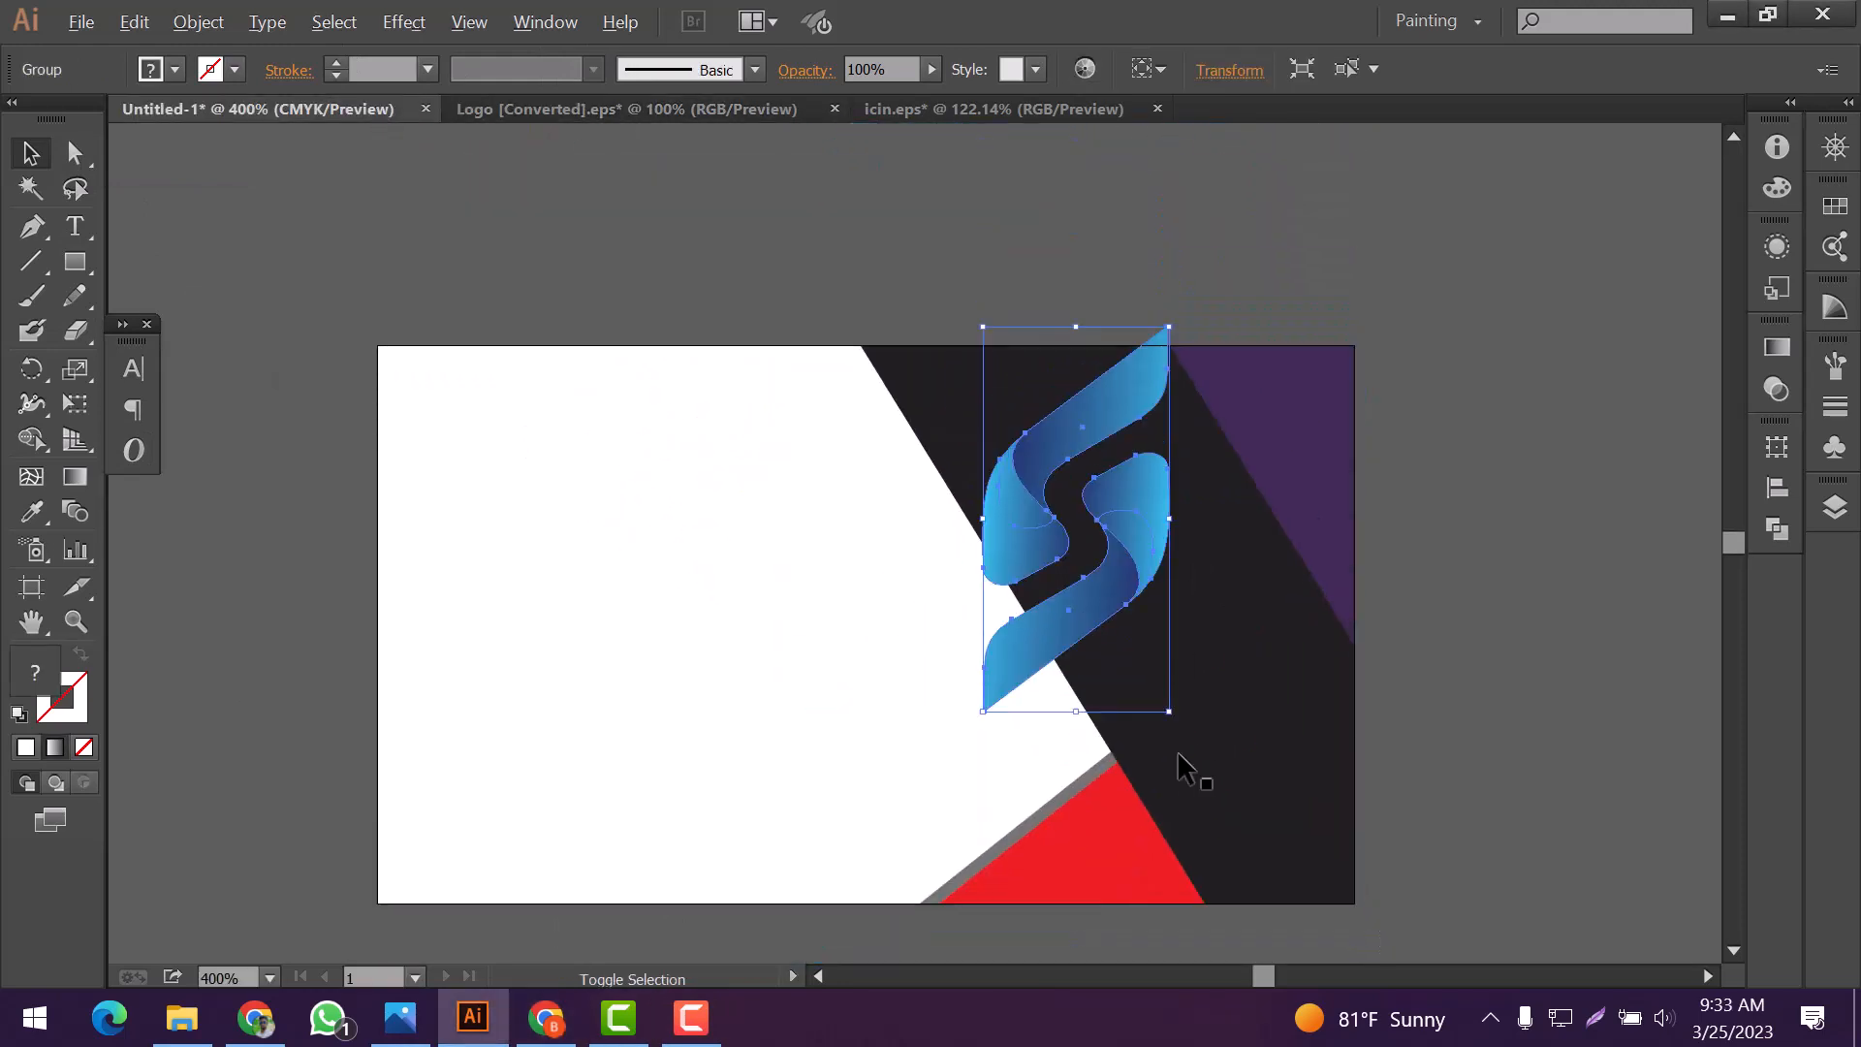
pyautogui.moveTo(1173, 712); pyautogui.dragTo(1063, 458)
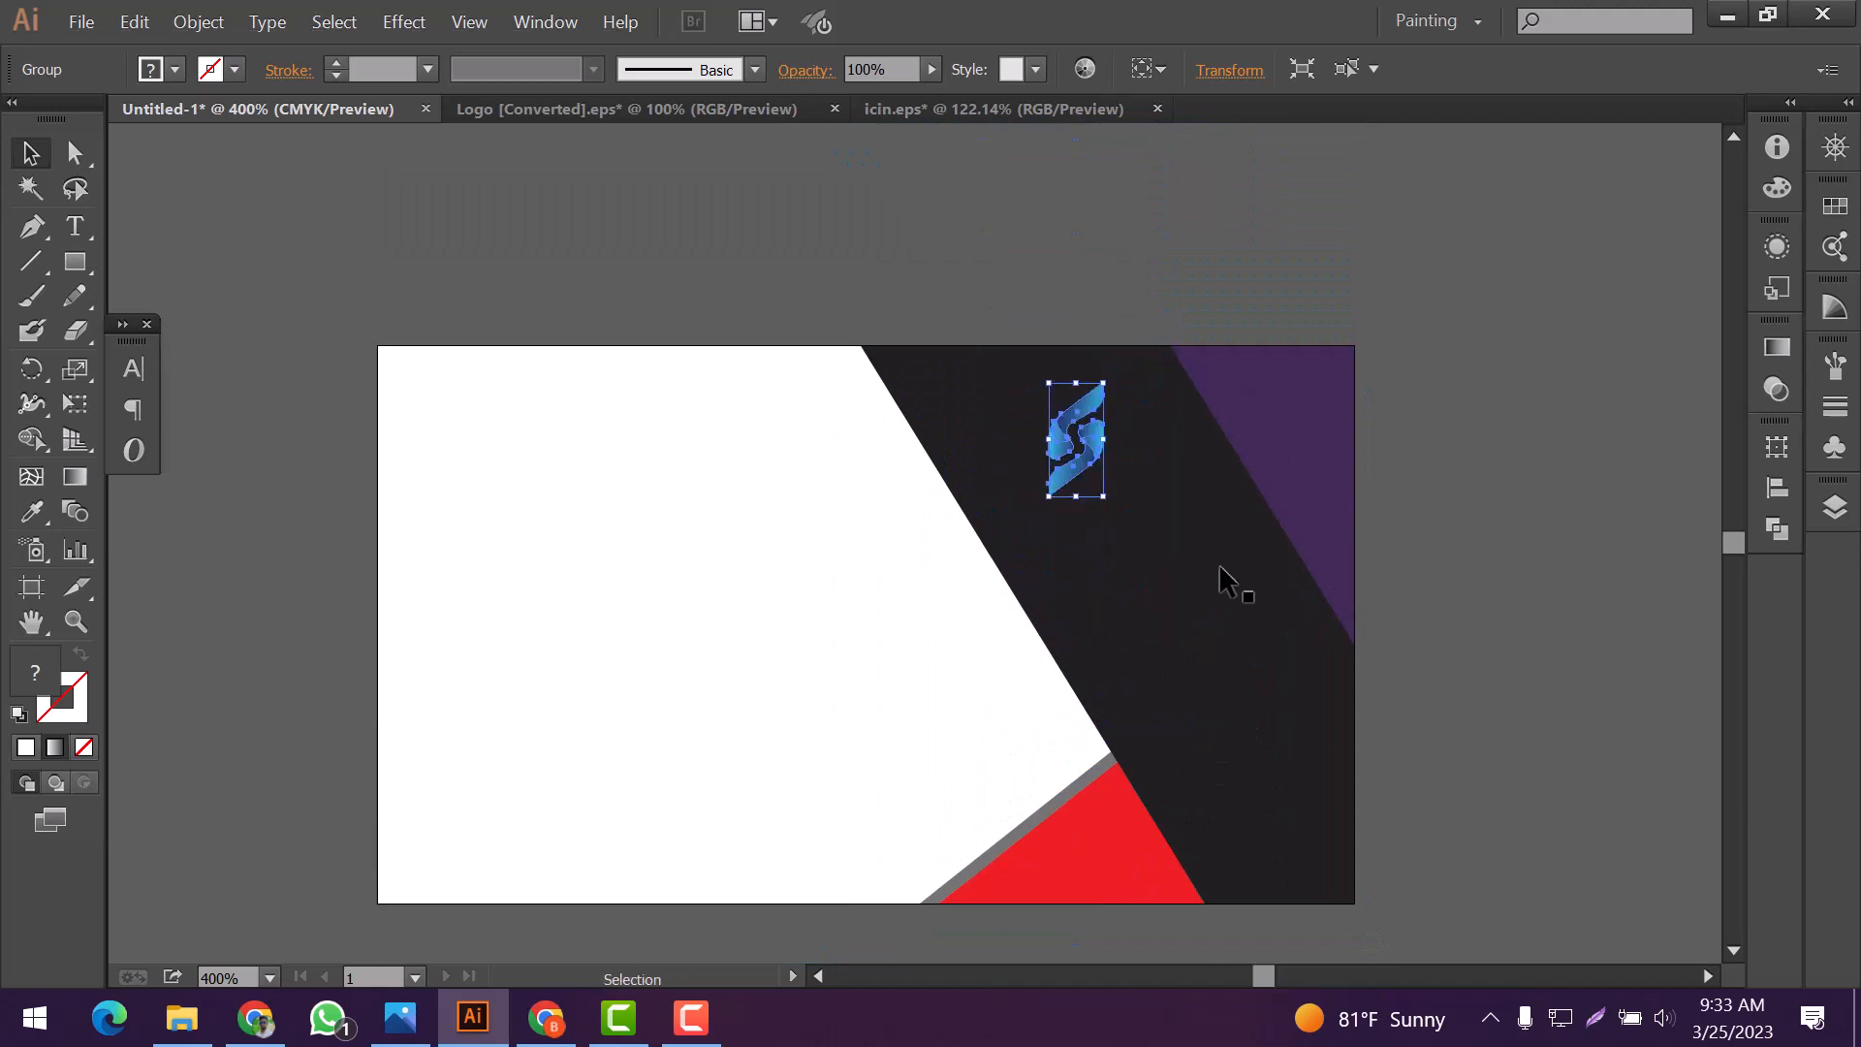
pyautogui.click(1214, 568)
pyautogui.scroll(2, 1072, 534)
pyautogui.scroll(1, 1072, 533)
# Recolor the logo red by sampling the card's red triangle with the Eyedropper
pyautogui.click(1049, 475)
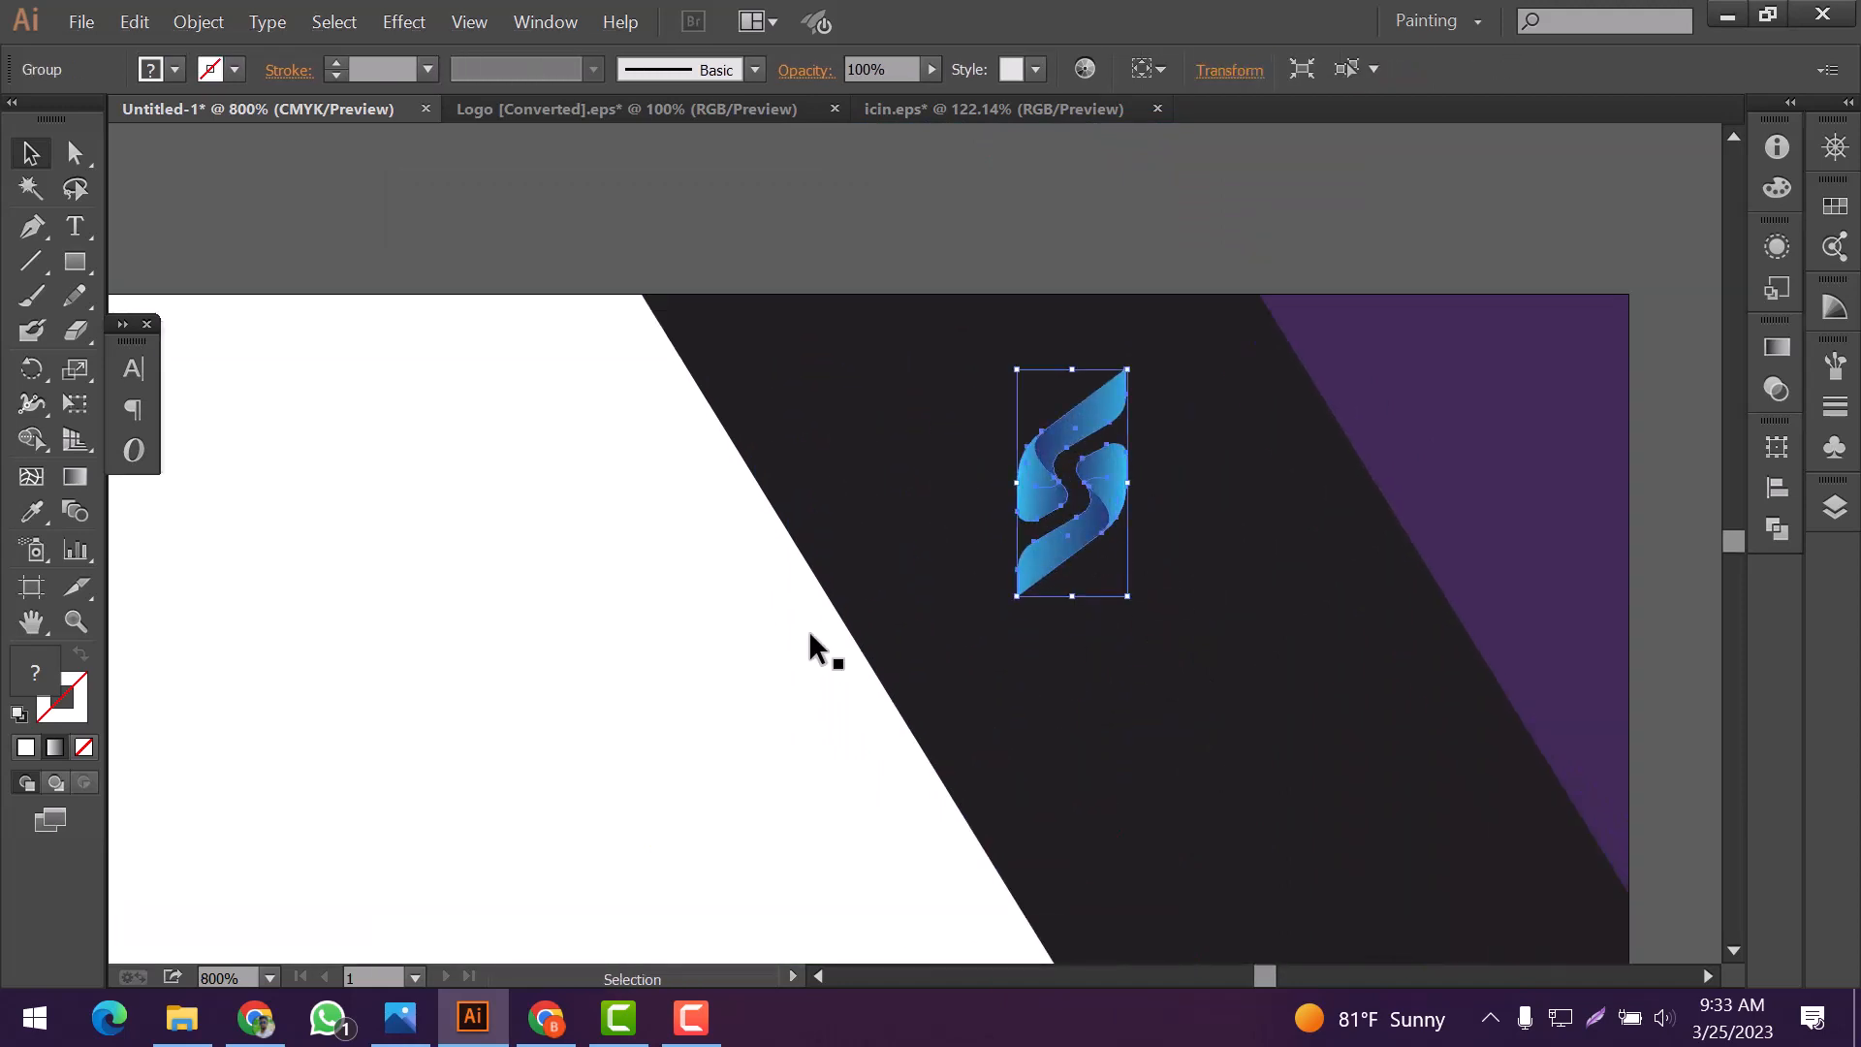
pyautogui.scroll(-1, 706, 631)
pyautogui.press('i')
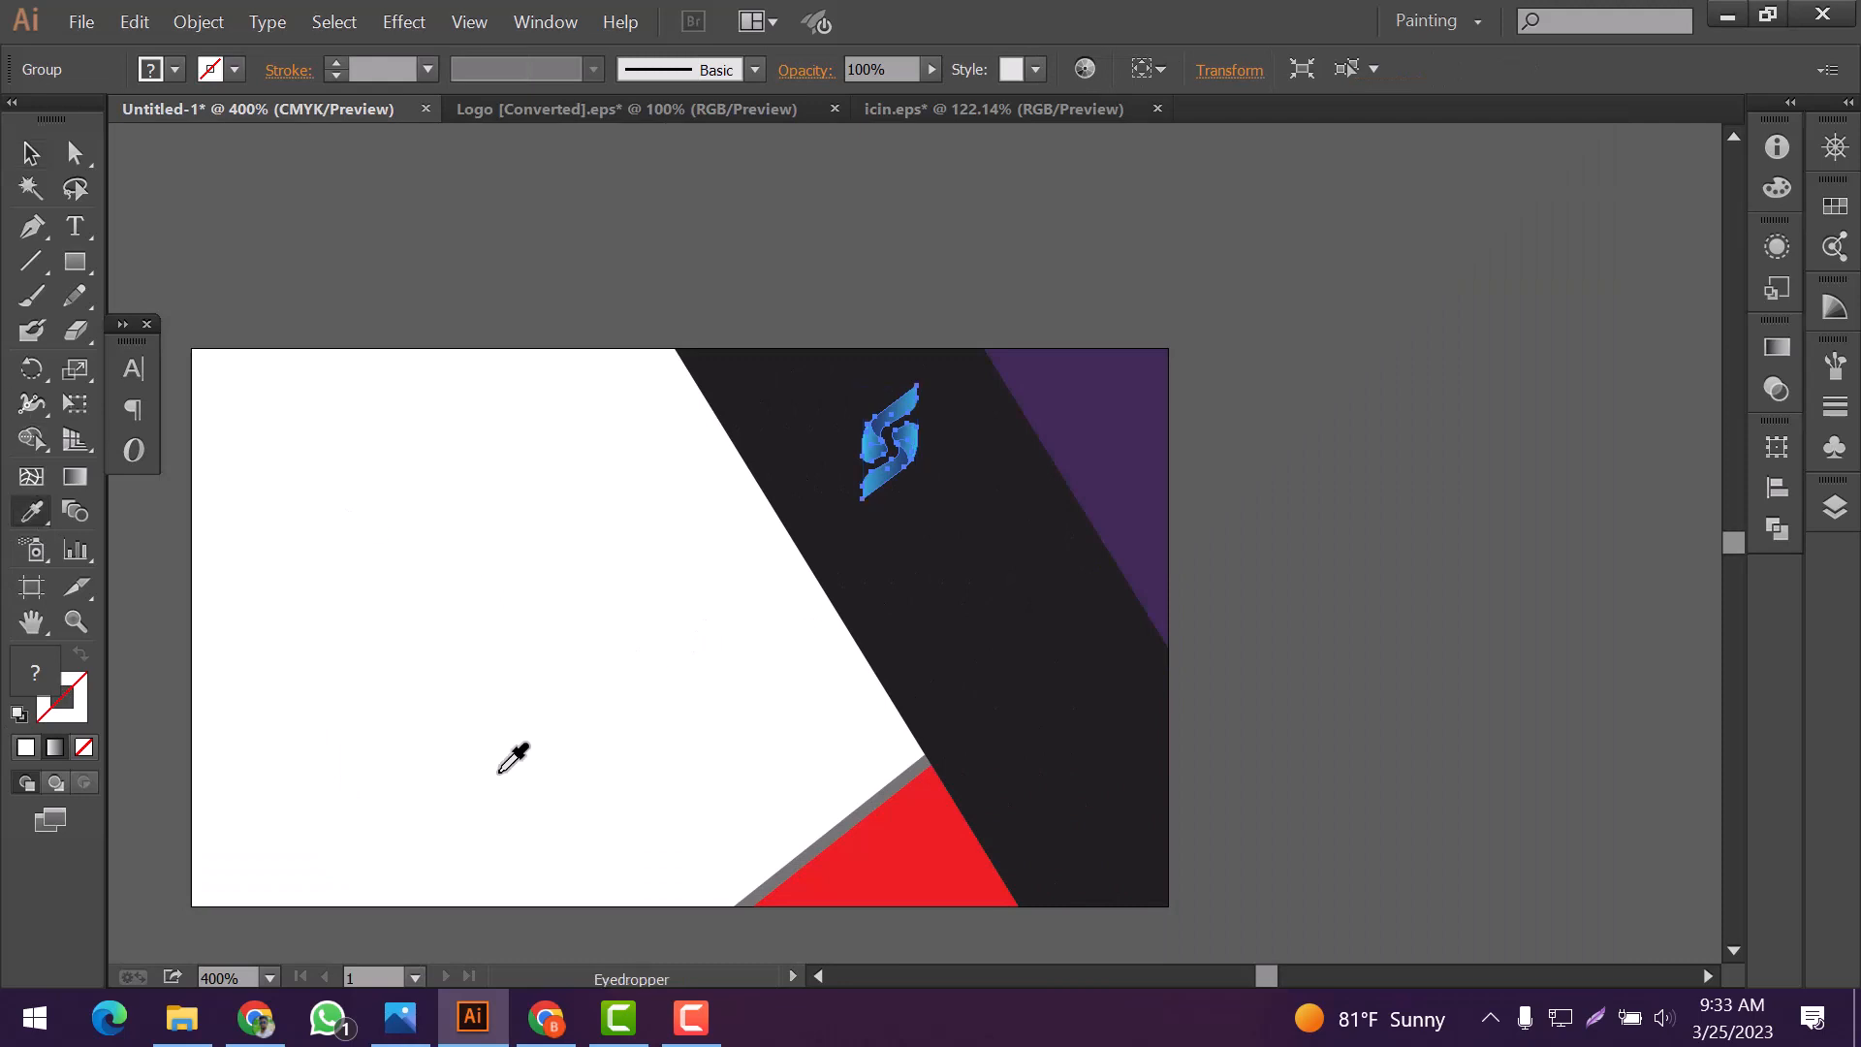
pyautogui.click(890, 781)
pyautogui.scroll(1, 893, 620)
pyautogui.press('v')
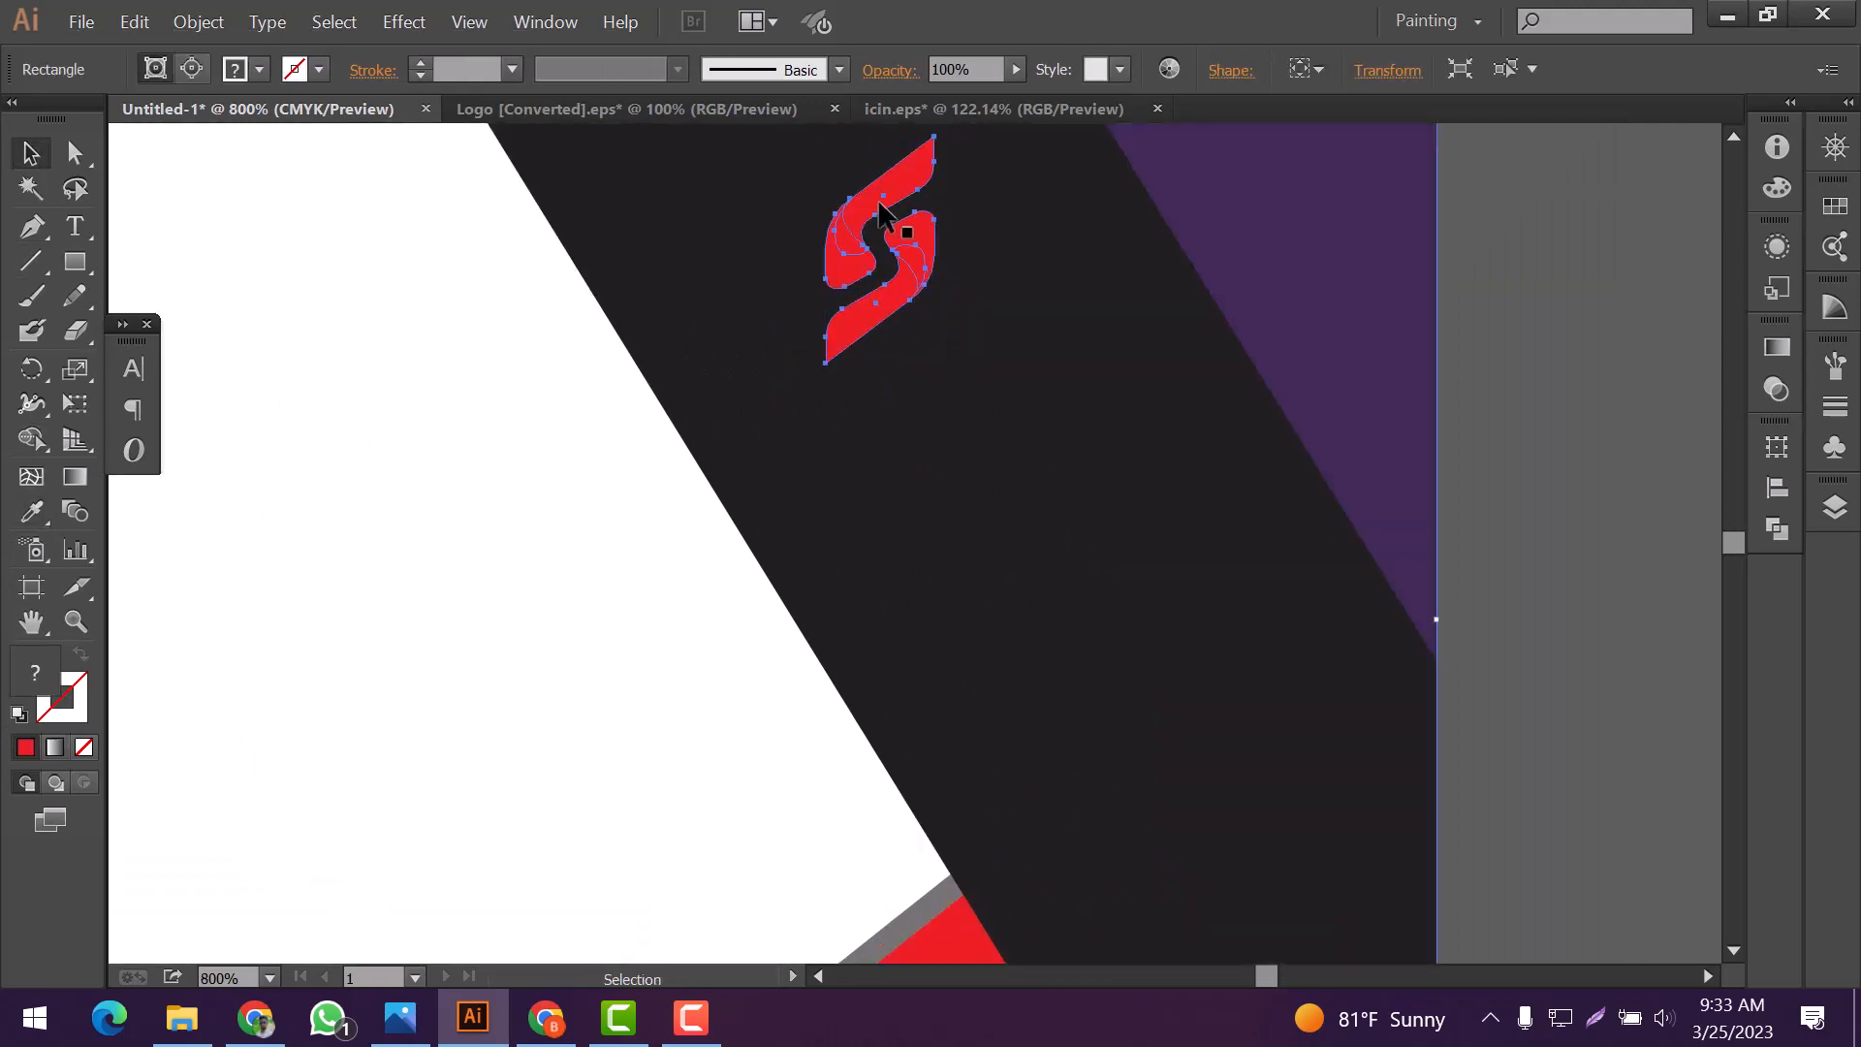
pyautogui.doubleClick(870, 225)
pyautogui.click(866, 225)
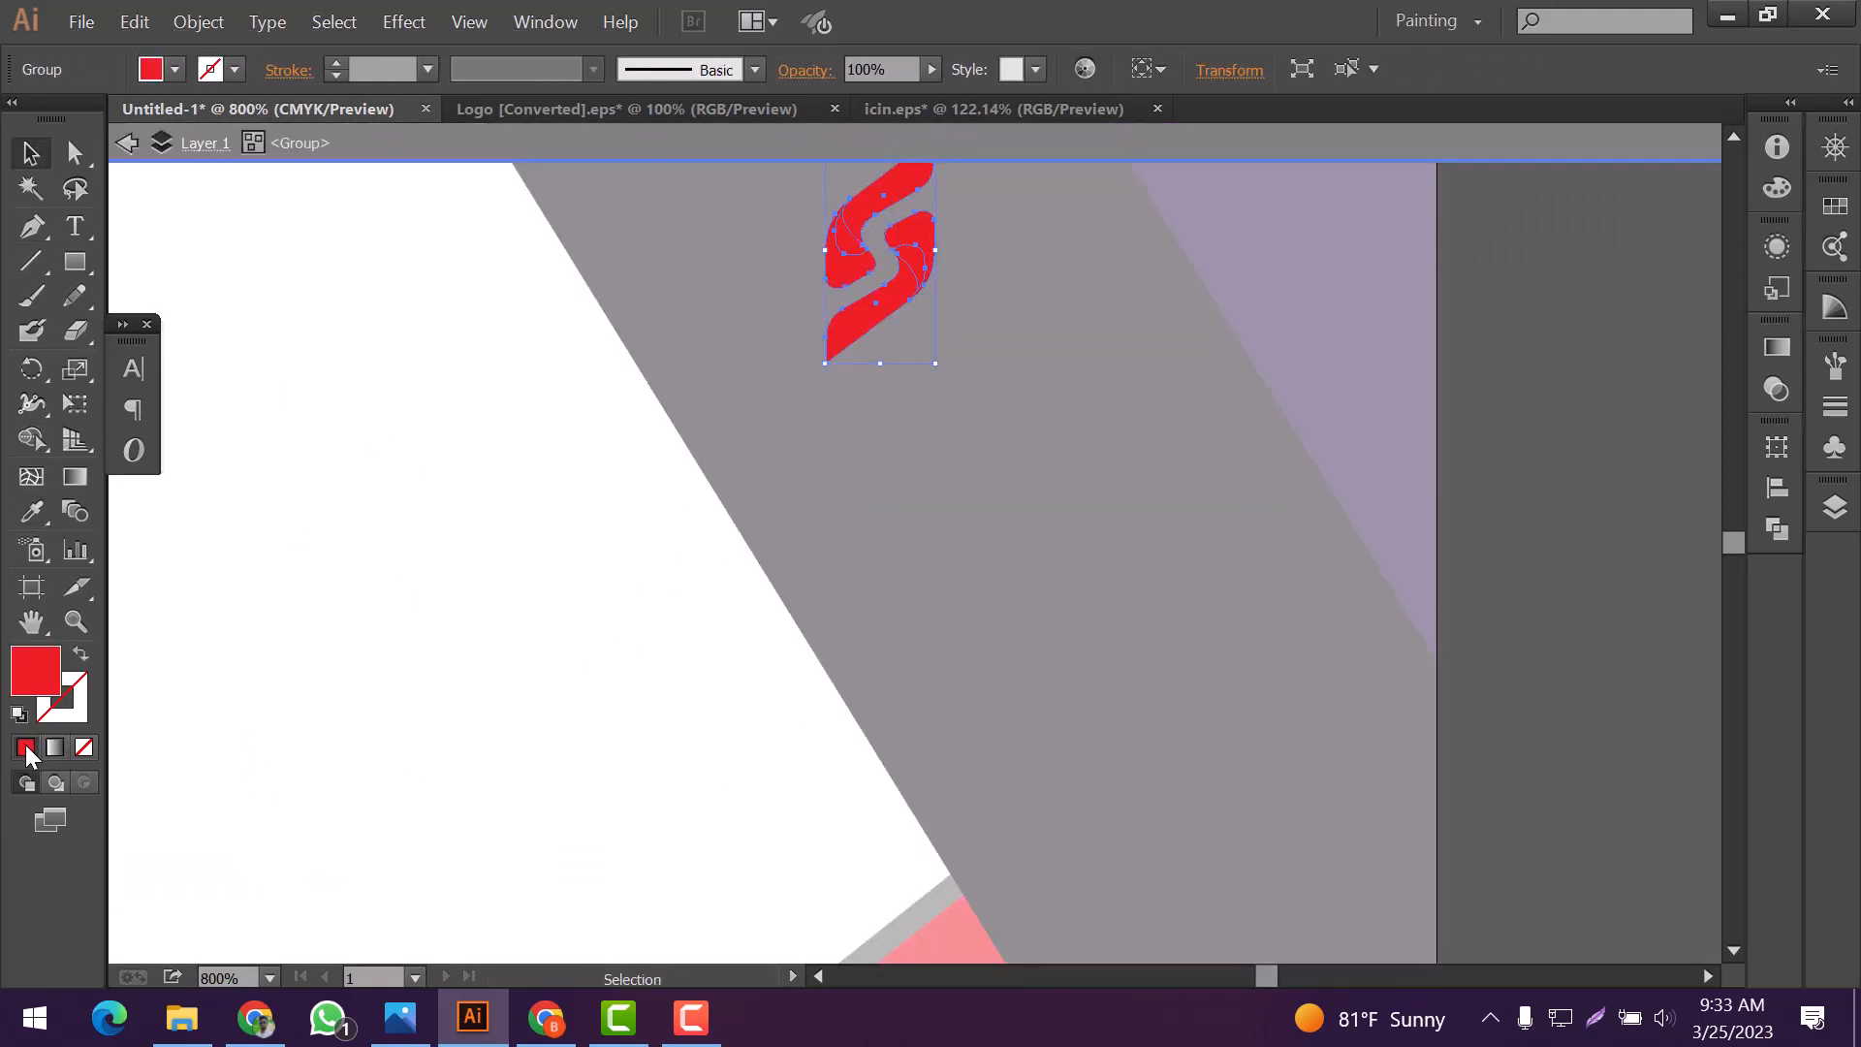
pyautogui.scroll(-3, 287, 707)
pyautogui.hotkey('ctrl', 'shift', 'a')
pyautogui.scroll(-1, 374, 652)
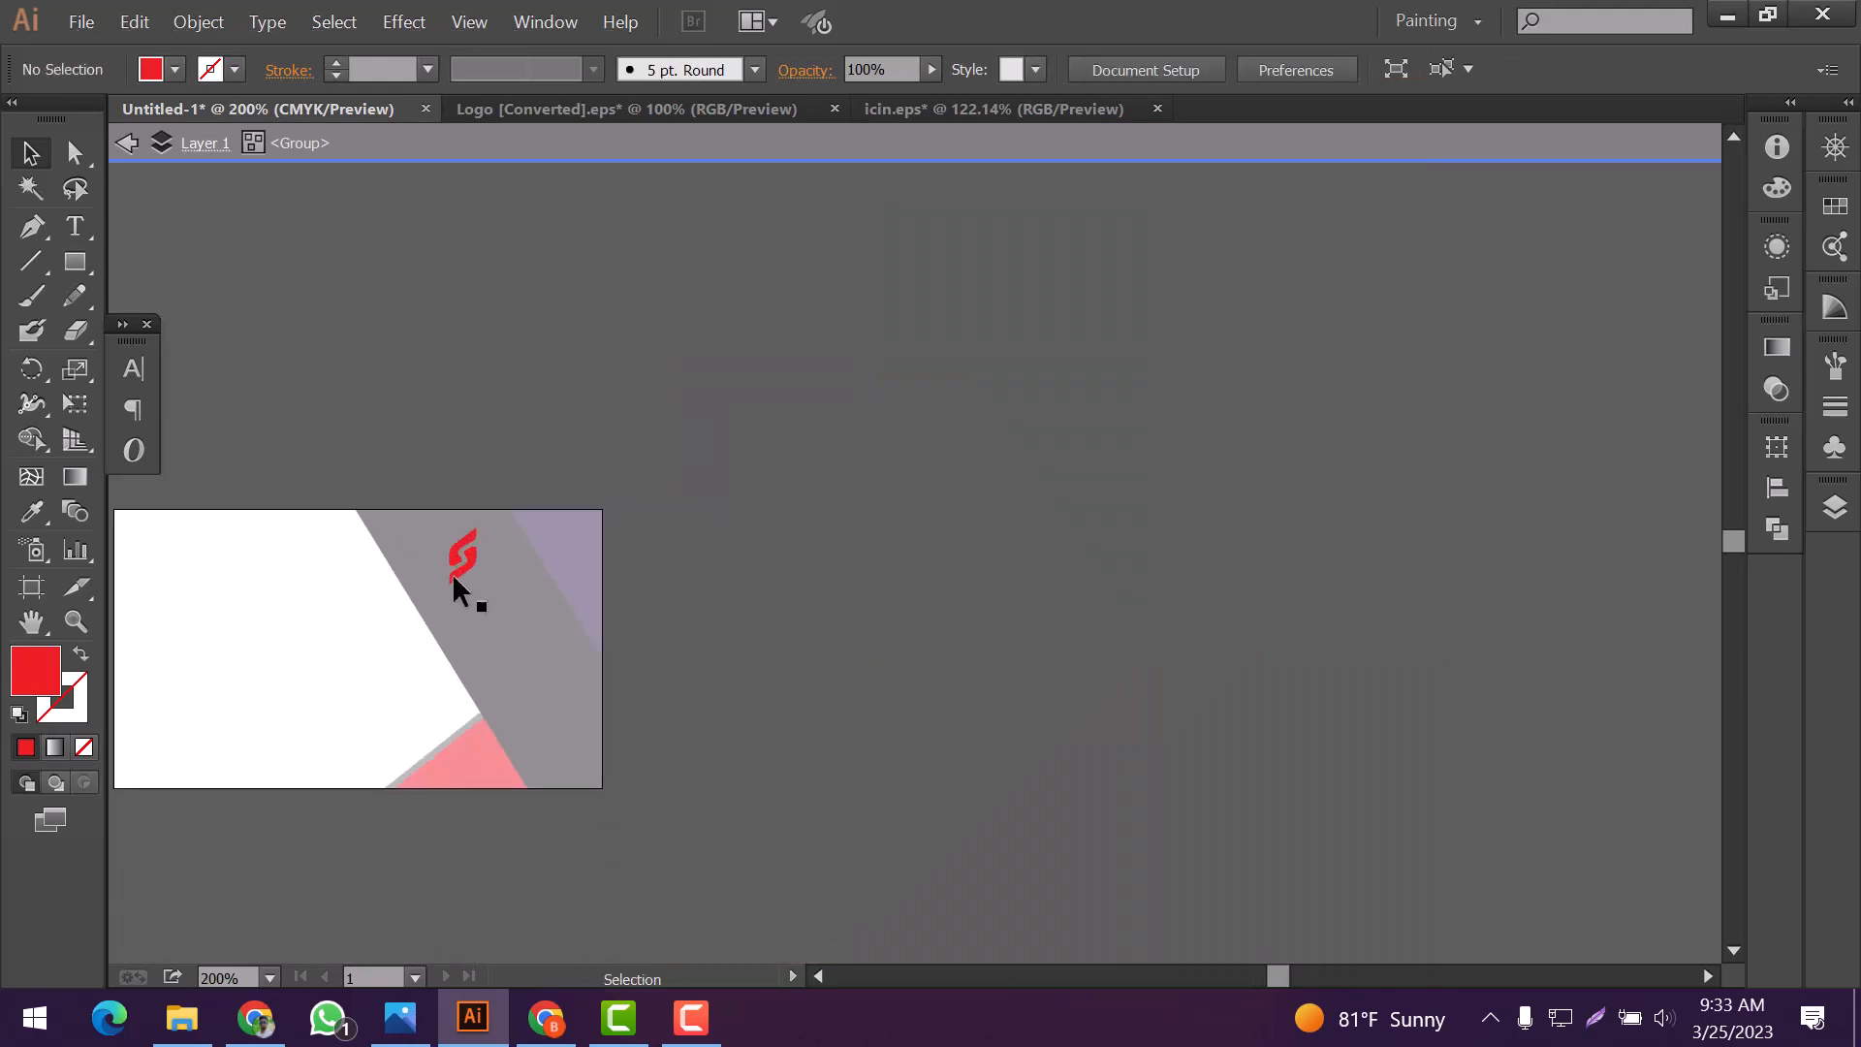
pyautogui.scroll(1, 453, 582)
pyautogui.doubleClick(936, 618)
pyautogui.scroll(-1, 598, 649)
pyautogui.hscroll(-3, 631, 624)
pyautogui.scroll(5, 631, 623)
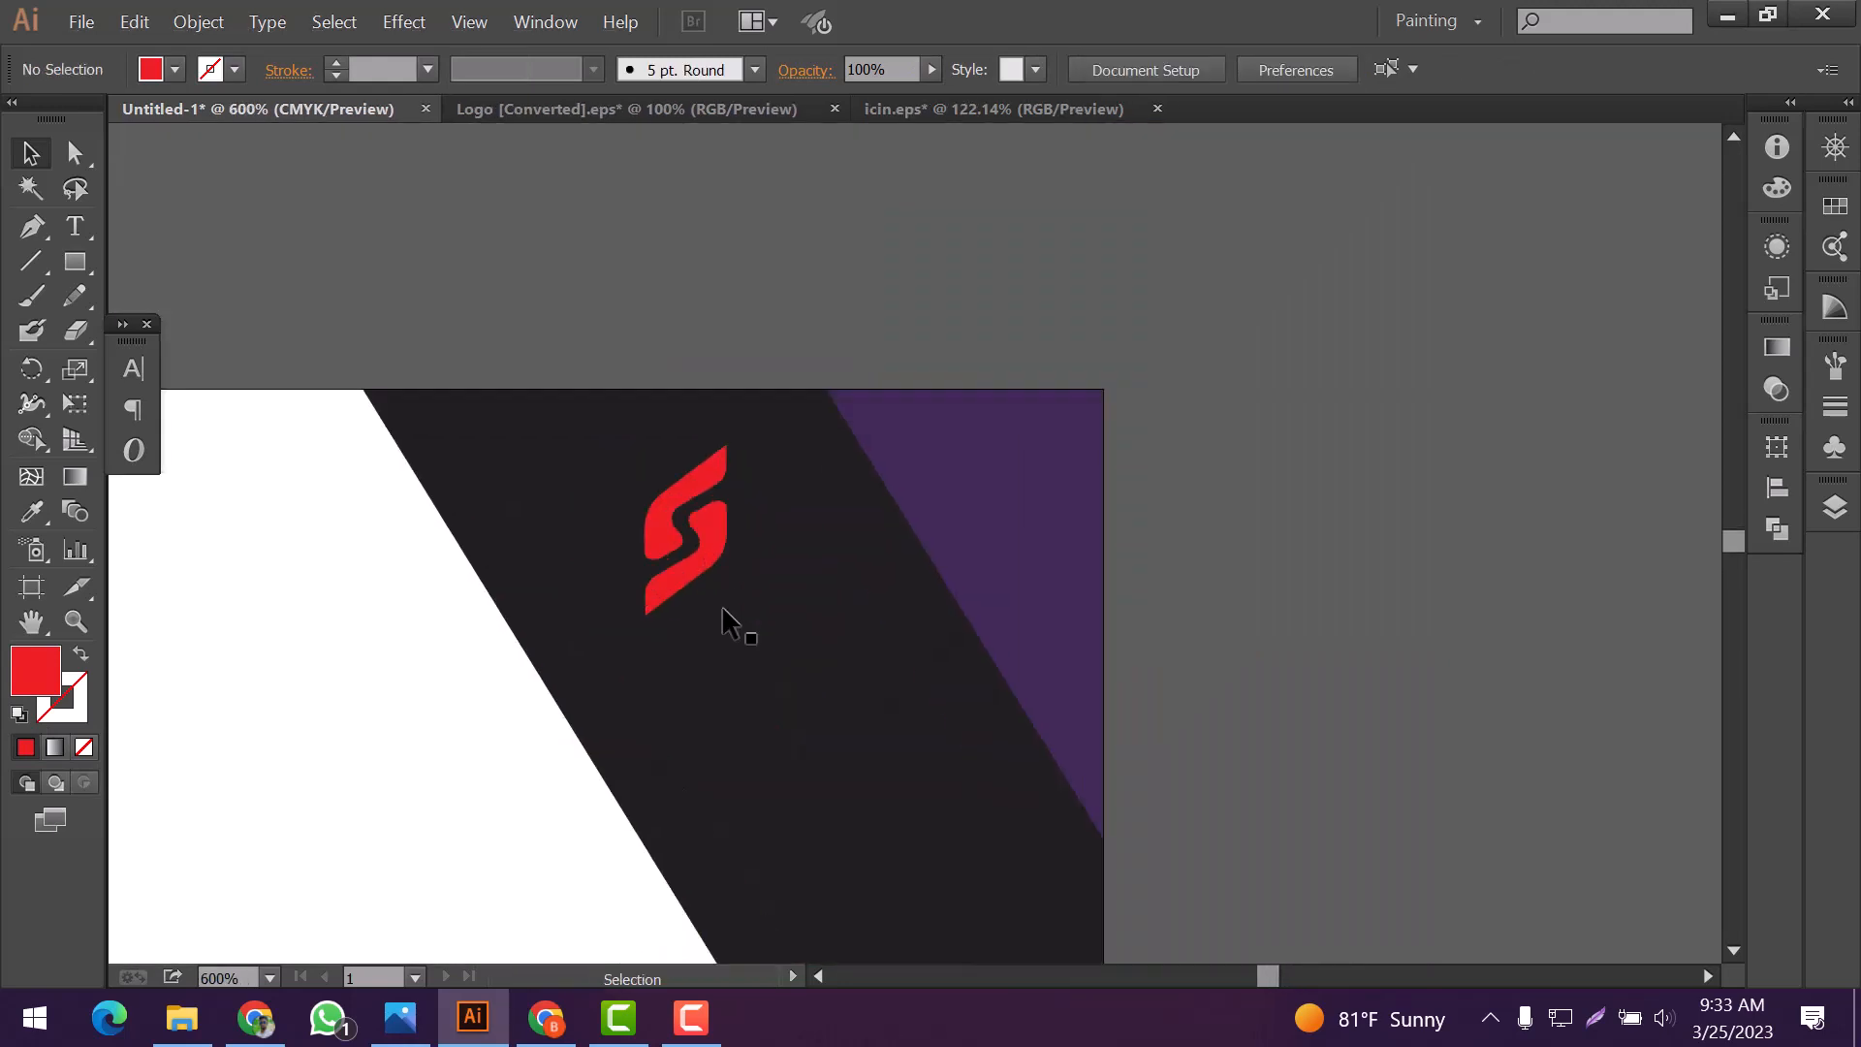
# Add the white 12 pt text Tipscombo below the logo and set its font to Impact
pyautogui.scroll(-2, 727, 623)
pyautogui.press('t')
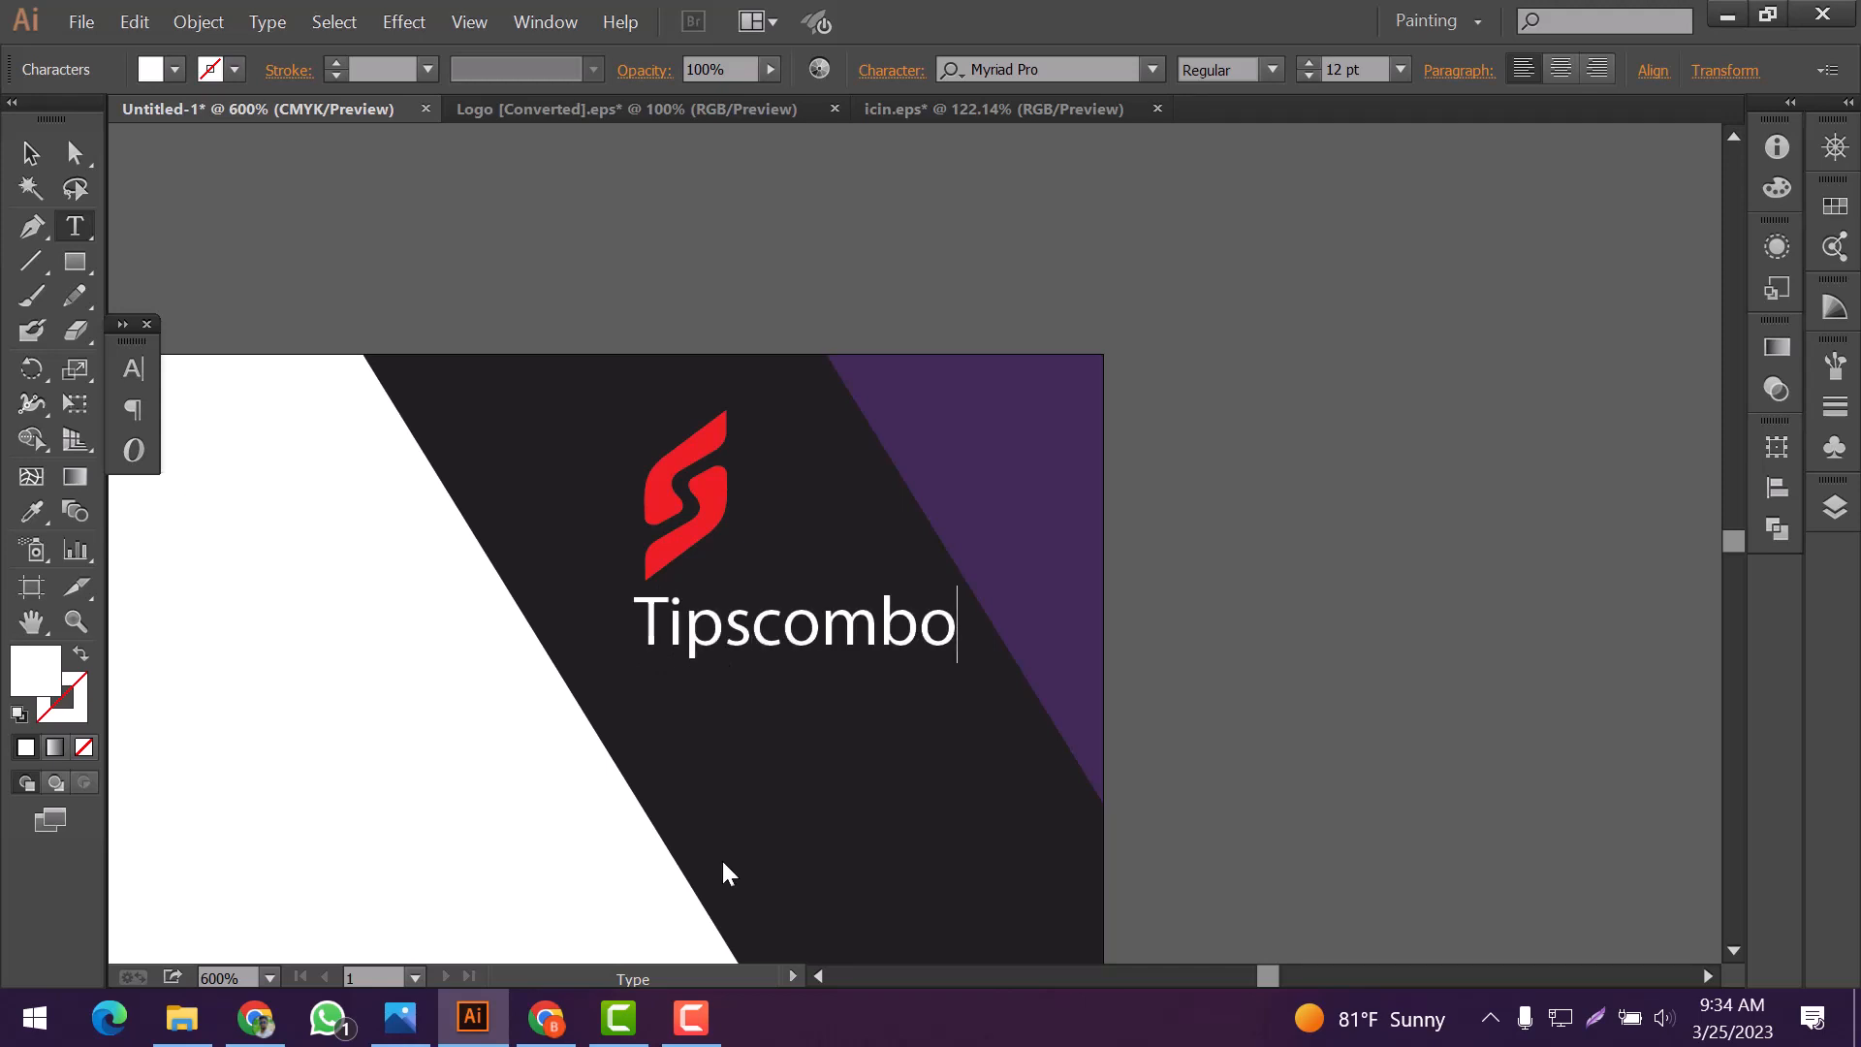
pyautogui.moveTo(959, 625); pyautogui.dragTo(595, 636)
pyautogui.click(1153, 69)
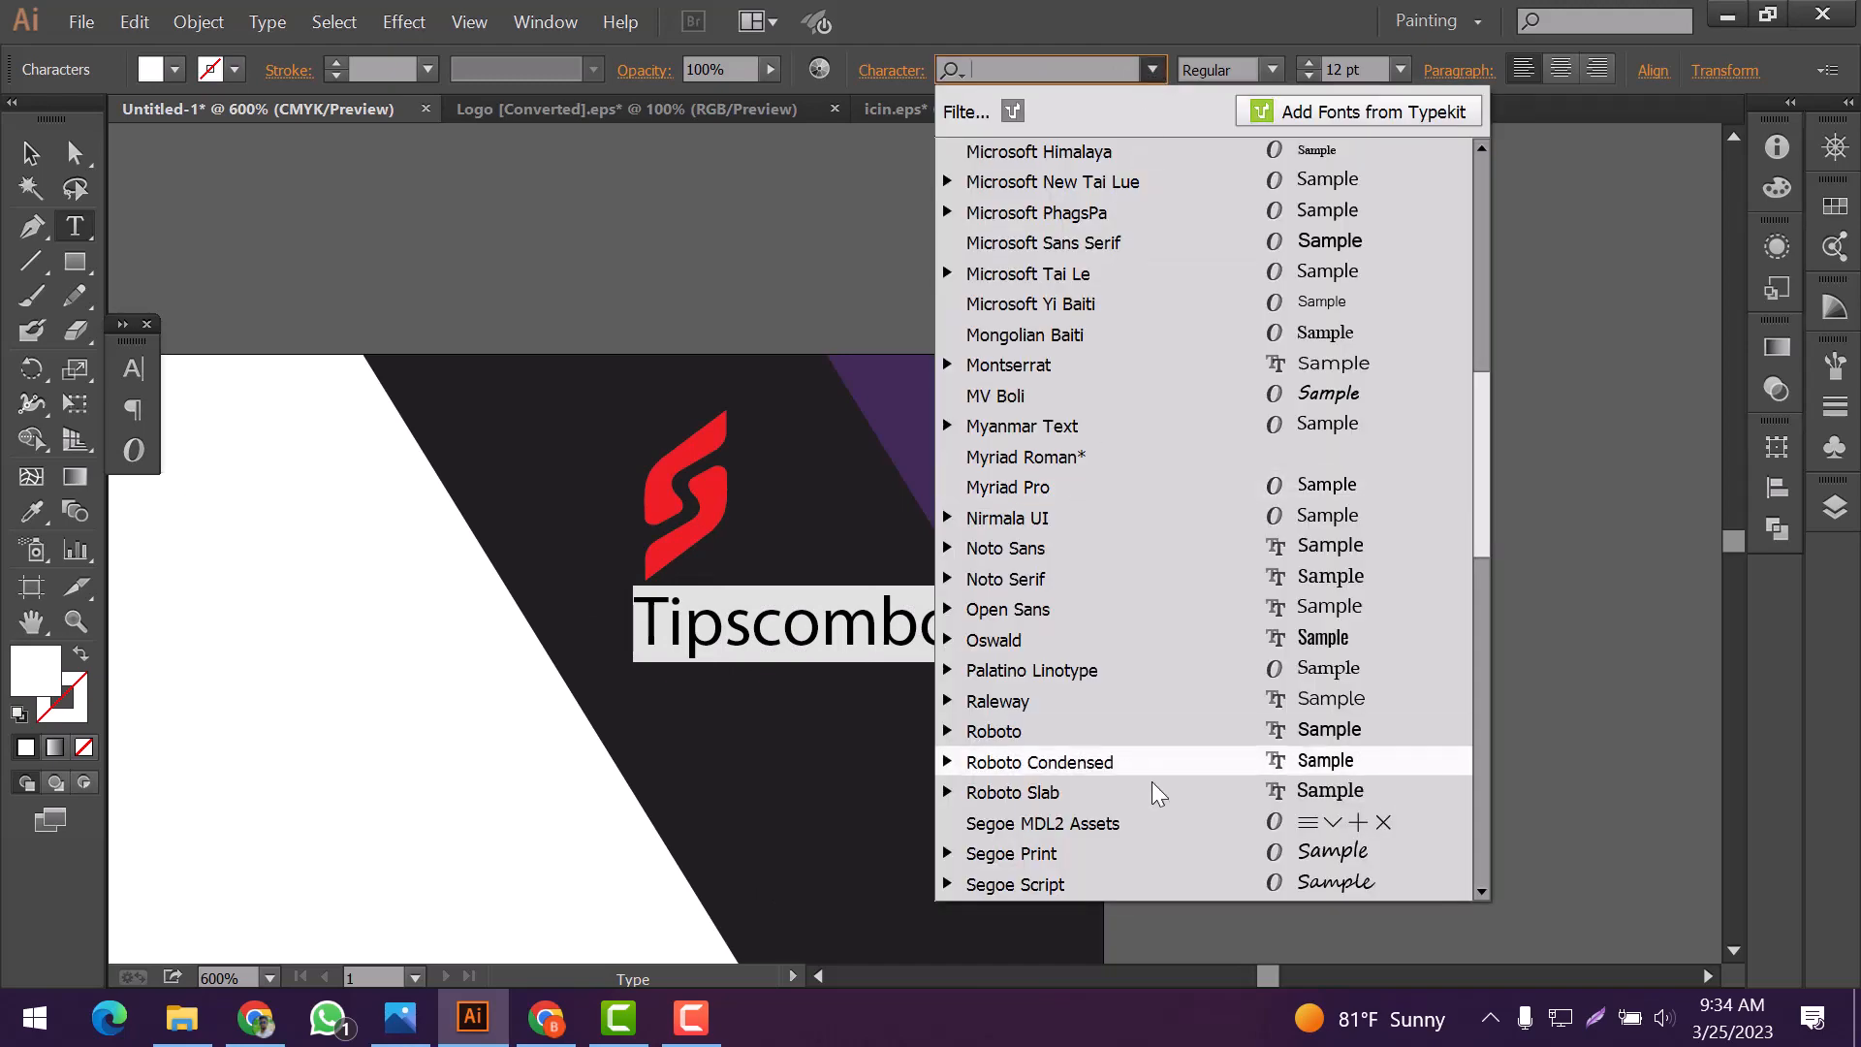
pyautogui.scroll(10, 1244, 626)
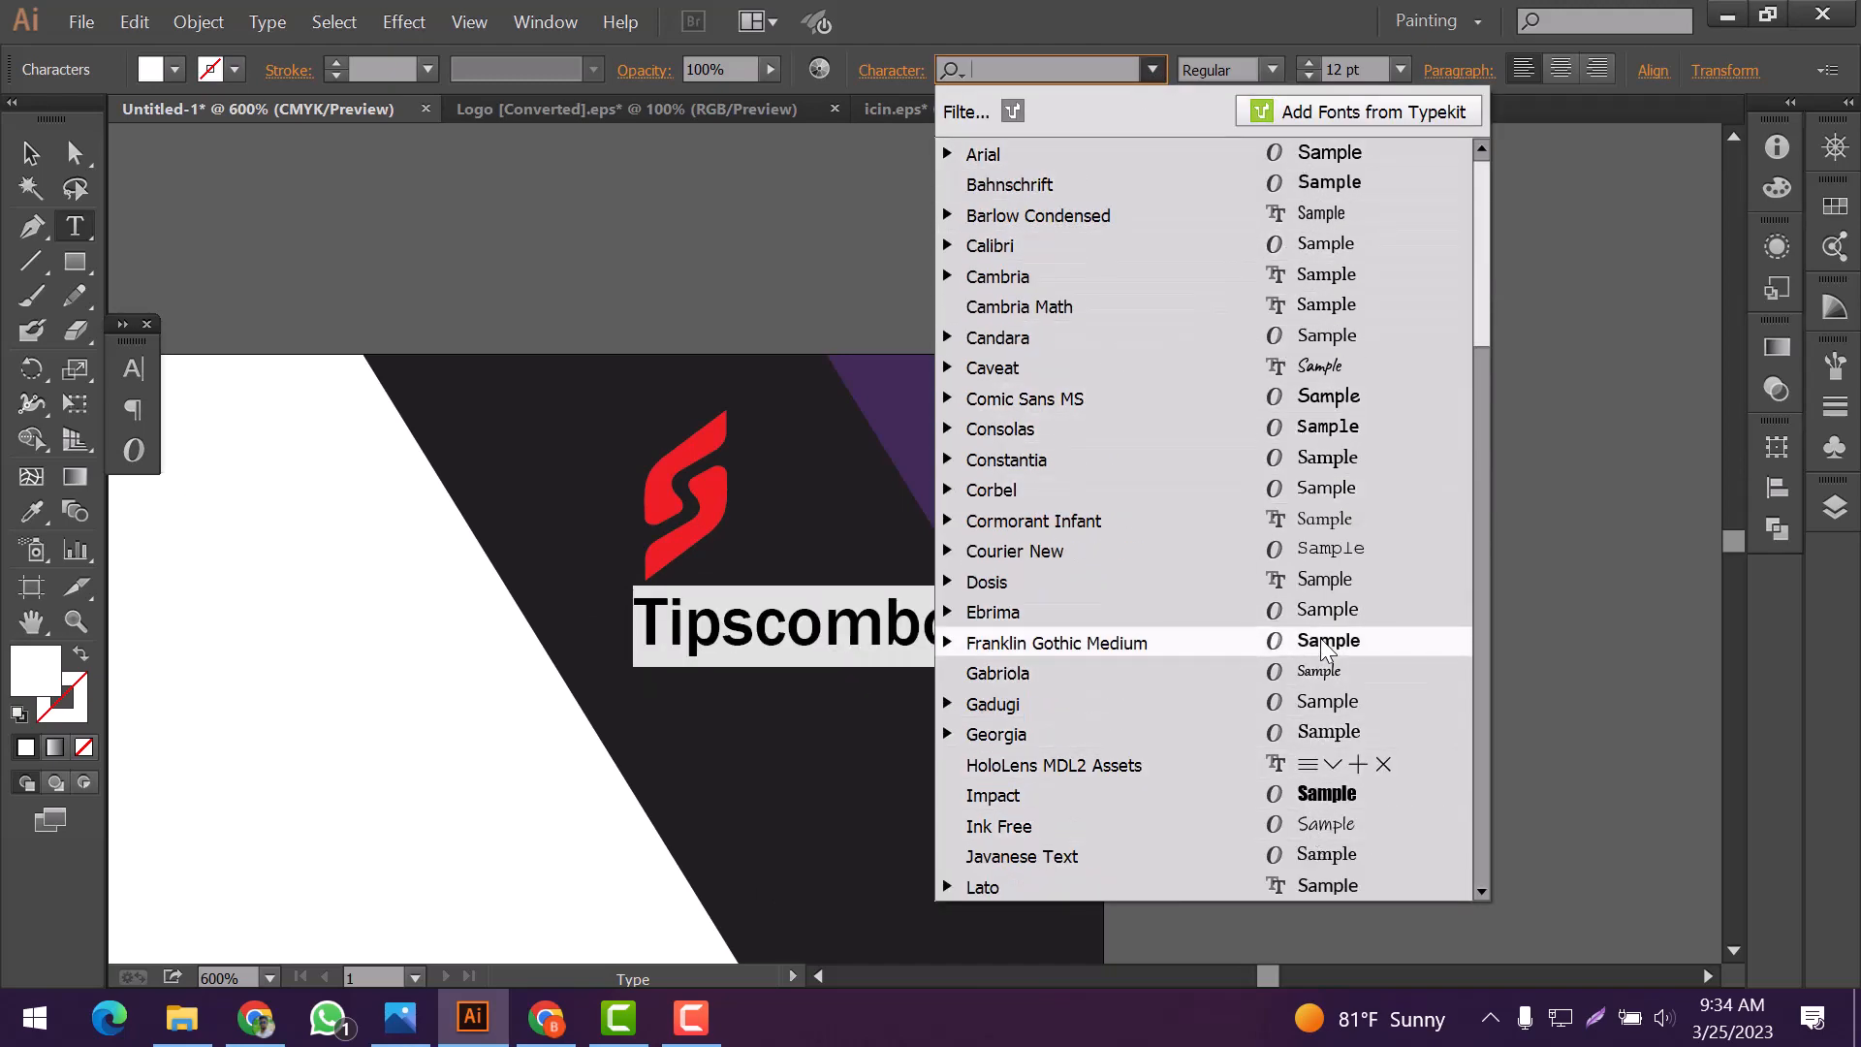
pyautogui.press('Down')
pyautogui.press('Down')
pyautogui.press('Down')
pyautogui.press('Down')
pyautogui.press('Down')
pyautogui.press('Down')
pyautogui.press('Up')
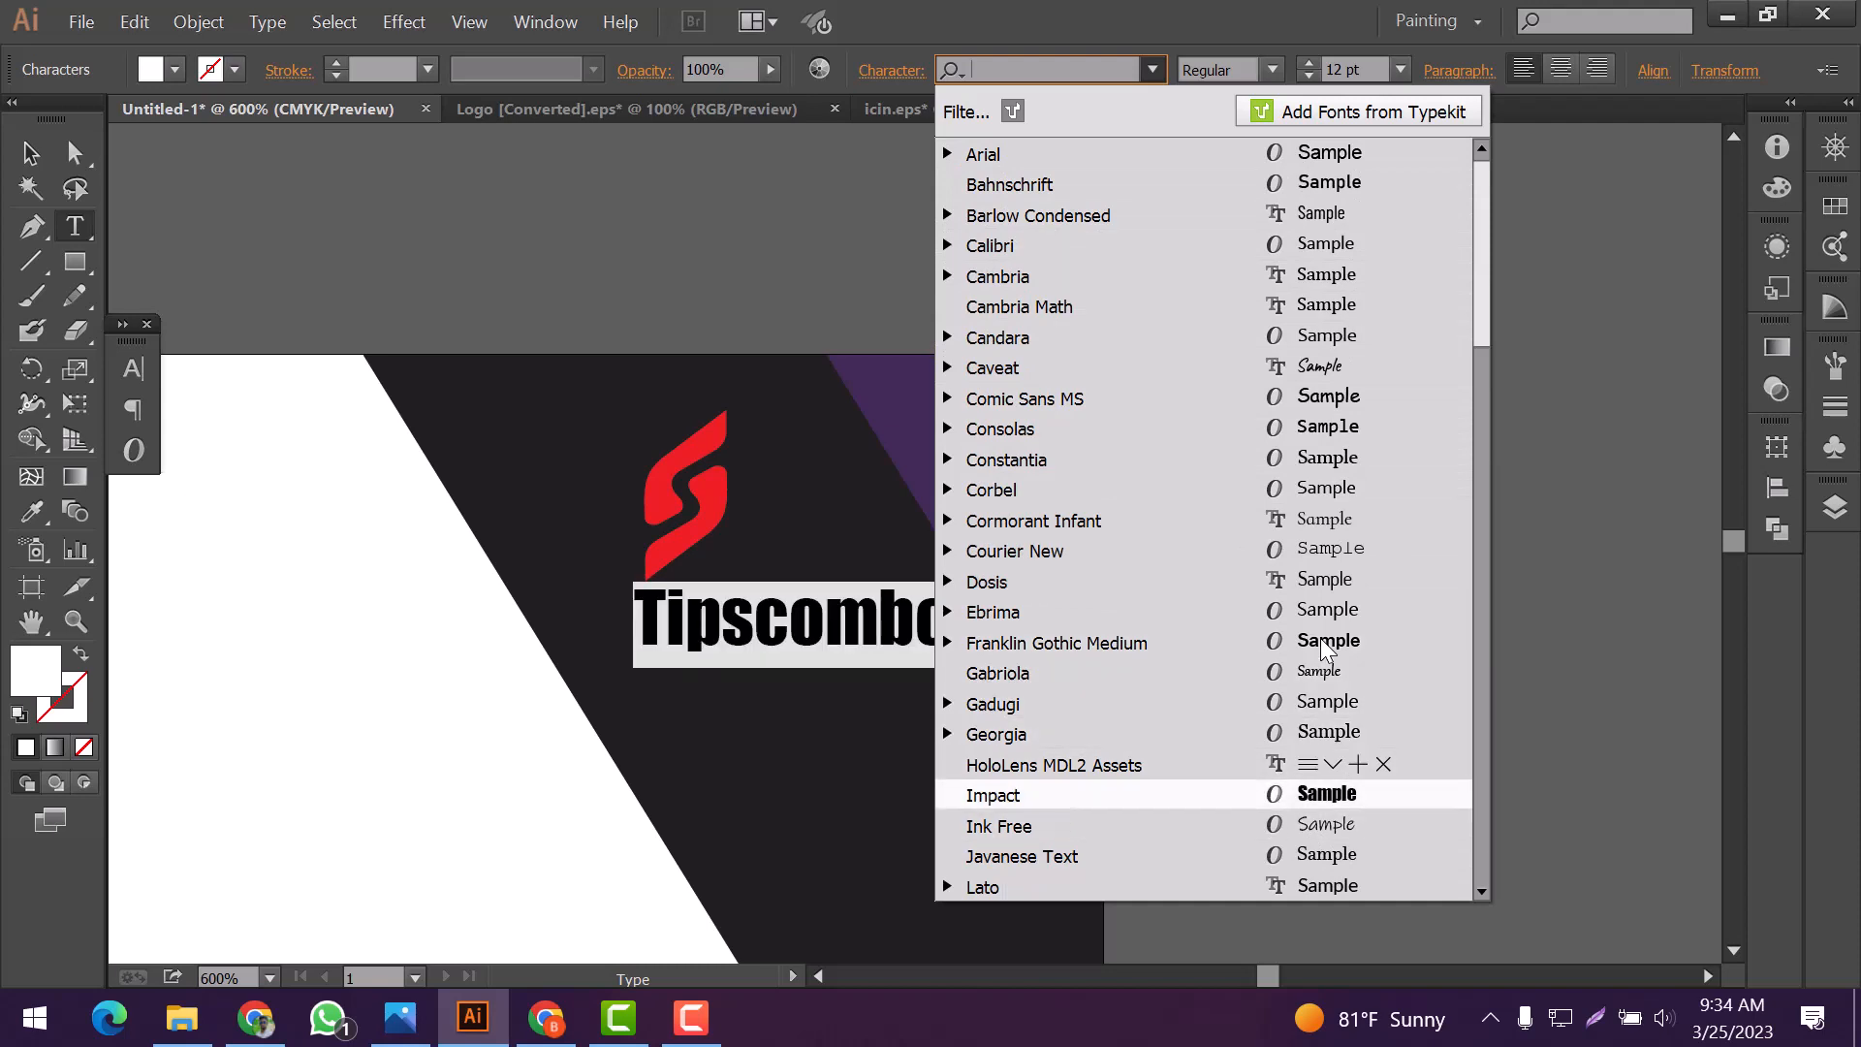
pyautogui.click(1323, 807)
# Shift the Tipscombo text and the logo so the logo sits centered above the text on the black band
pyautogui.click(31, 153)
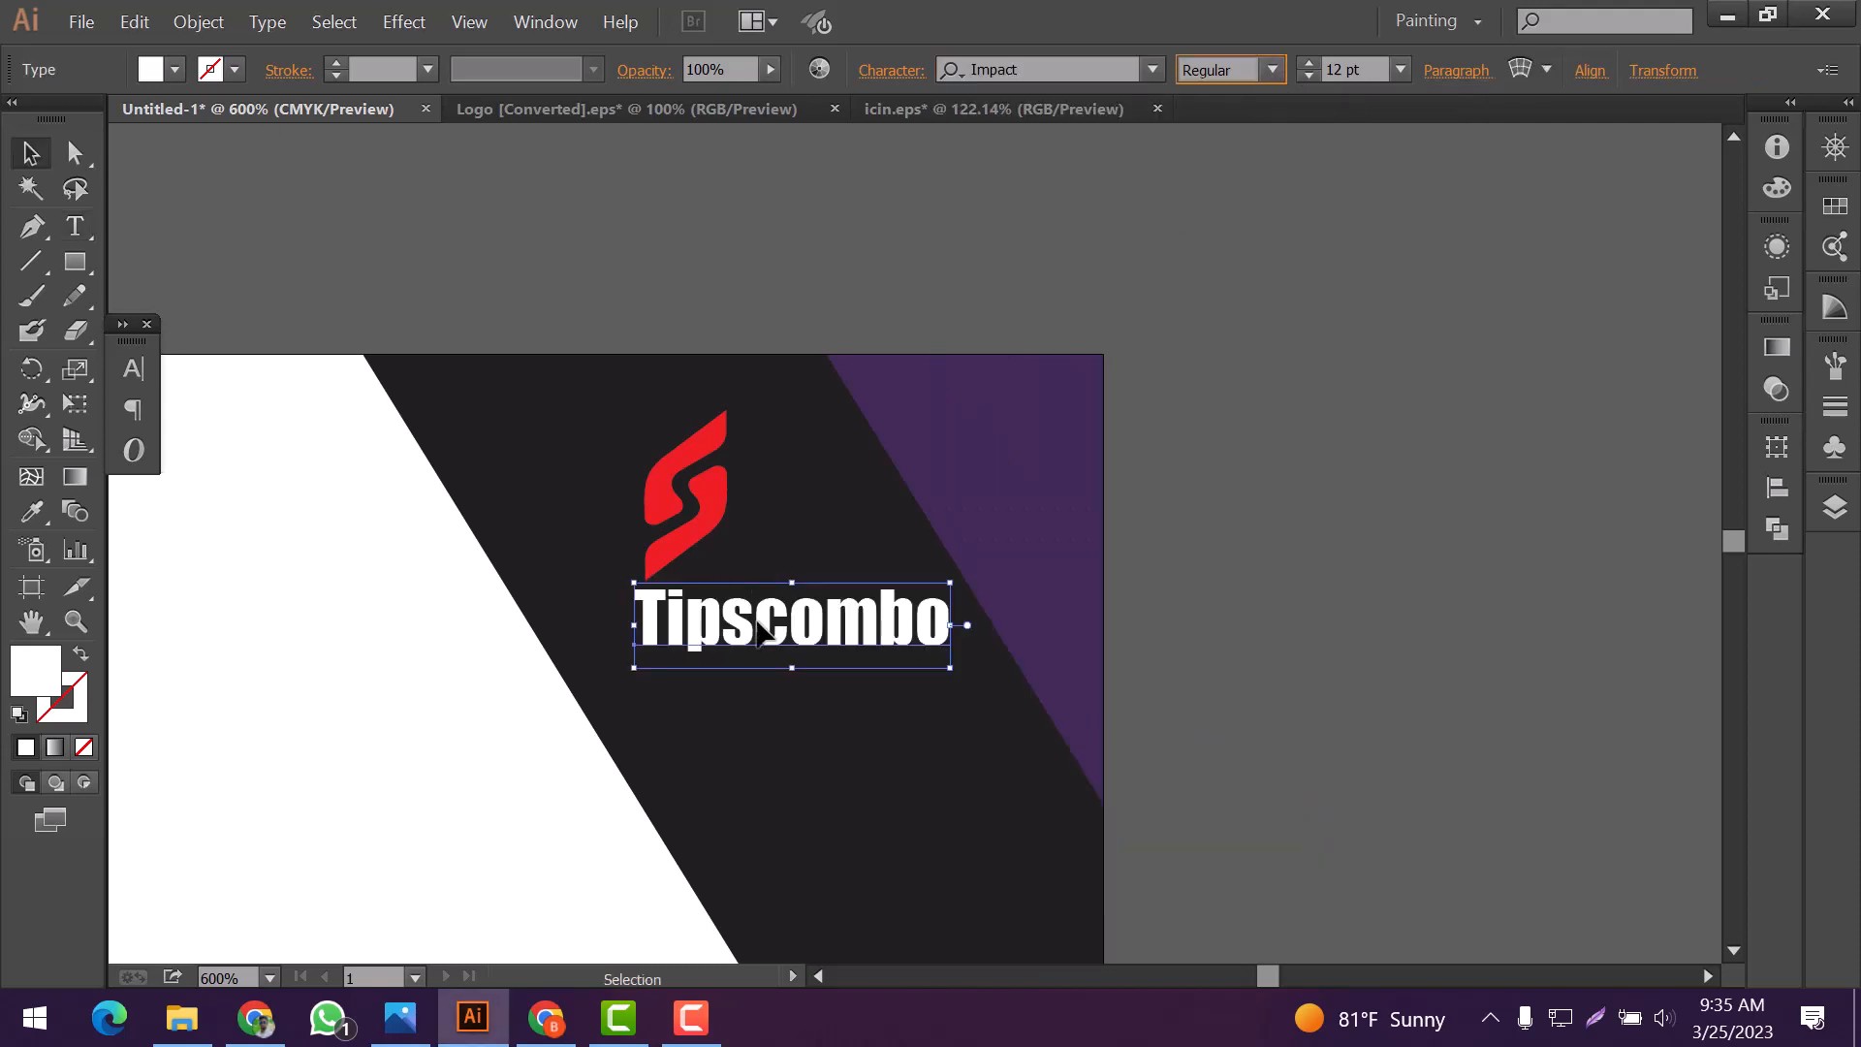
pyautogui.moveTo(763, 622); pyautogui.dragTo(720, 631)
pyautogui.click(717, 513)
pyautogui.moveTo(716, 512); pyautogui.dragTo(770, 519)
# Color the "combo" part of the Tipscombo text purple by sampling the card's purple corner shape
pyautogui.click(75, 226)
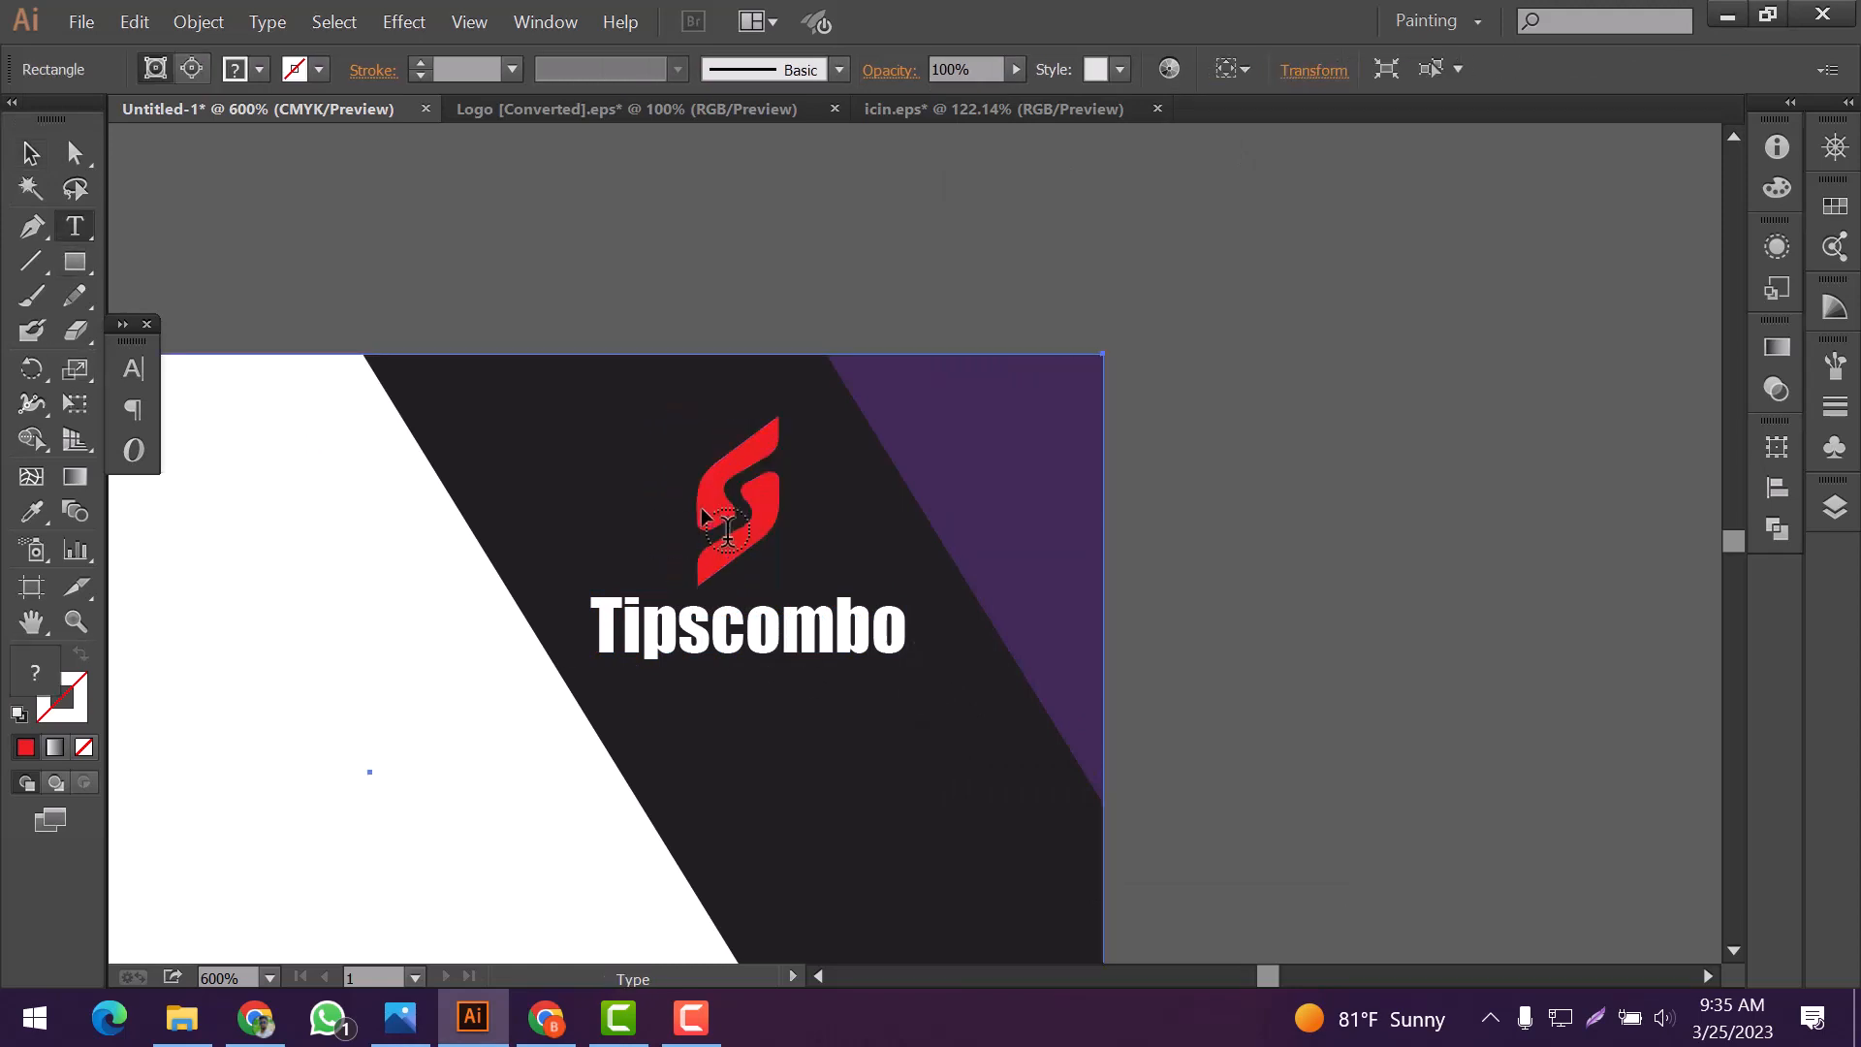
pyautogui.moveTo(712, 635); pyautogui.dragTo(885, 665)
pyautogui.scroll(-2, 873, 653)
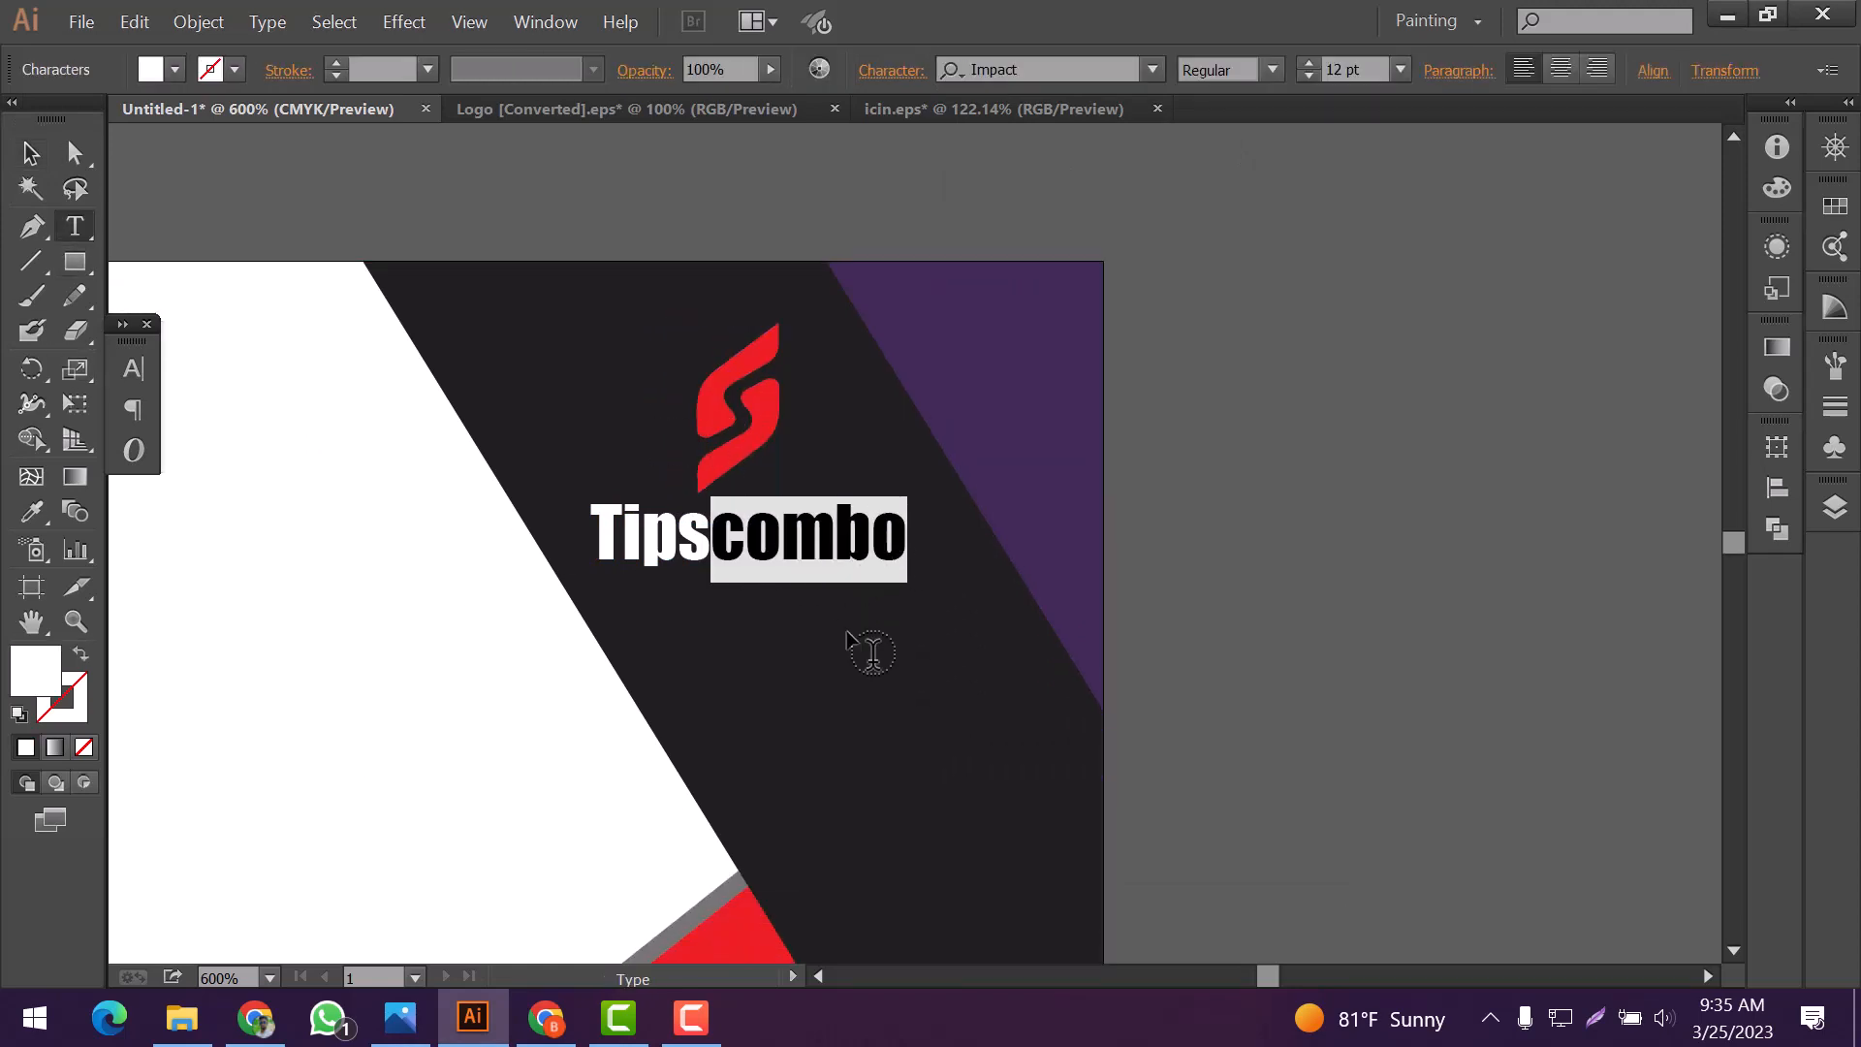
pyautogui.scroll(-2, 845, 628)
pyautogui.scroll(2, 828, 590)
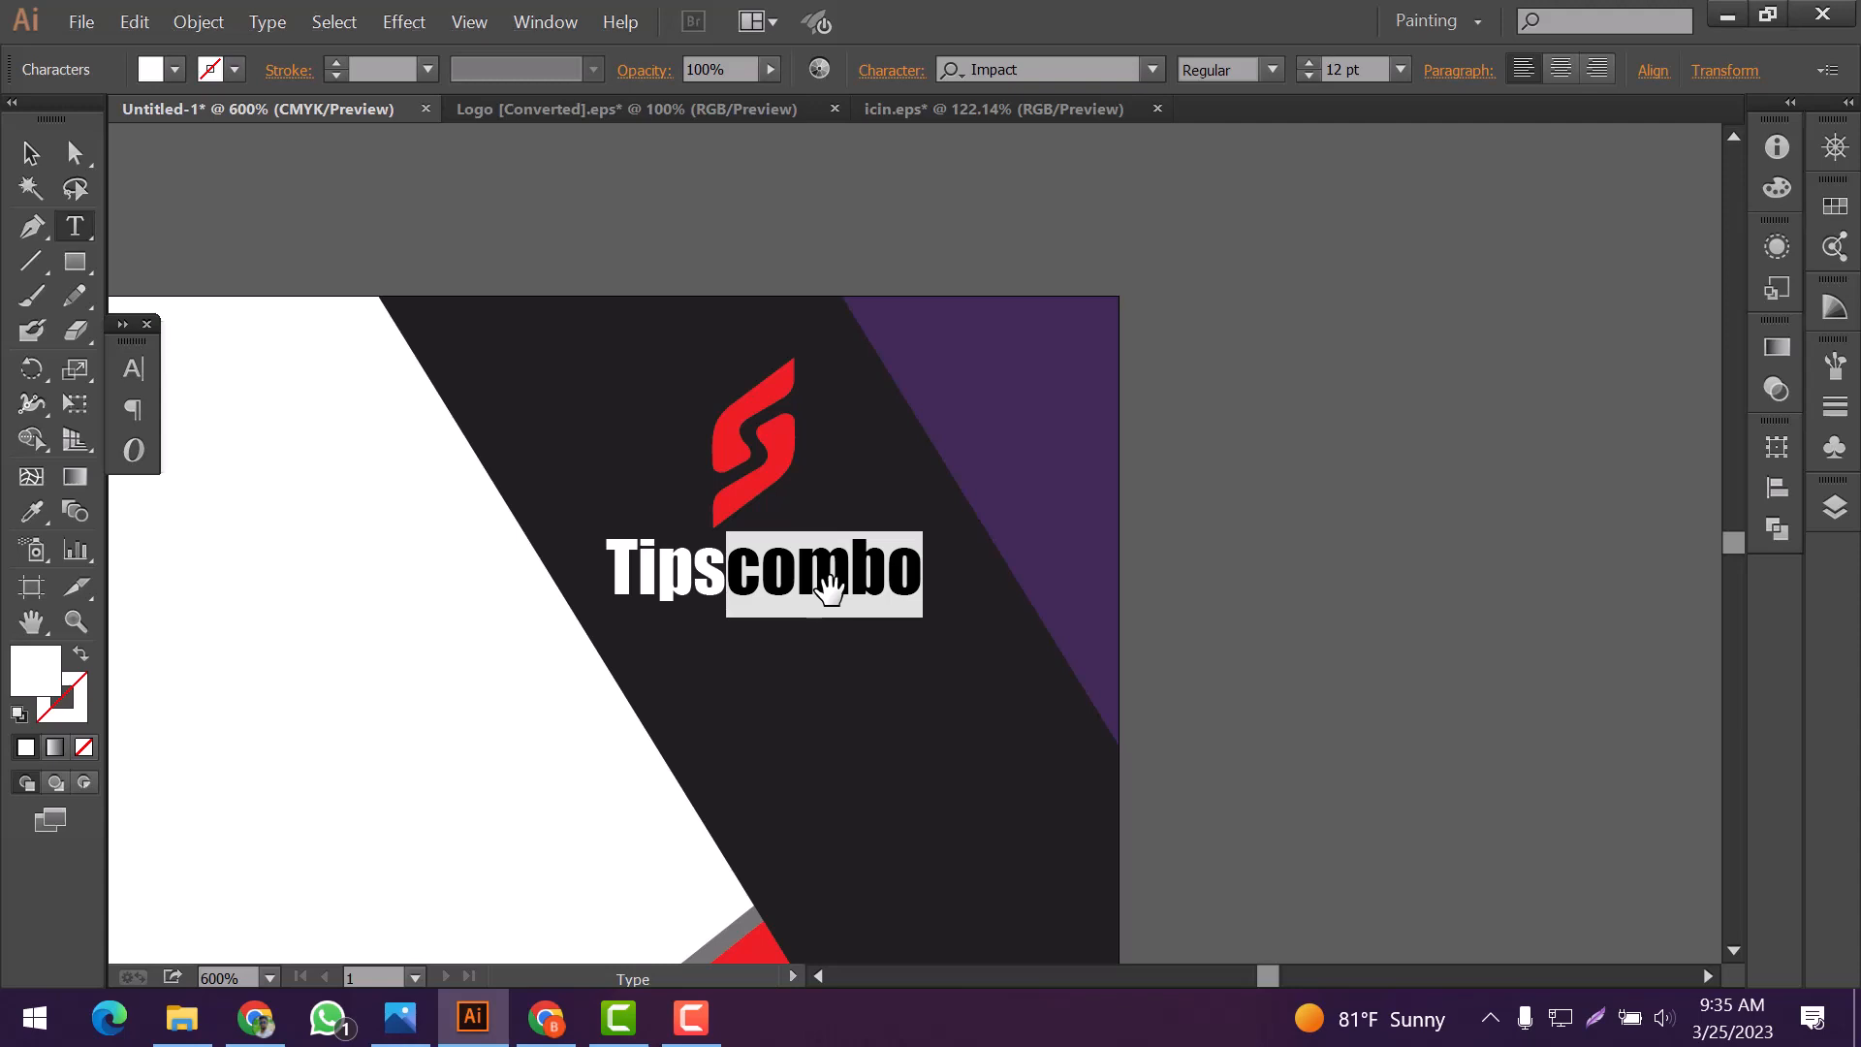
pyautogui.click(32, 511)
pyautogui.scroll(-2, 1060, 353)
pyautogui.click(1060, 353)
pyautogui.click(30, 153)
pyautogui.click(783, 475)
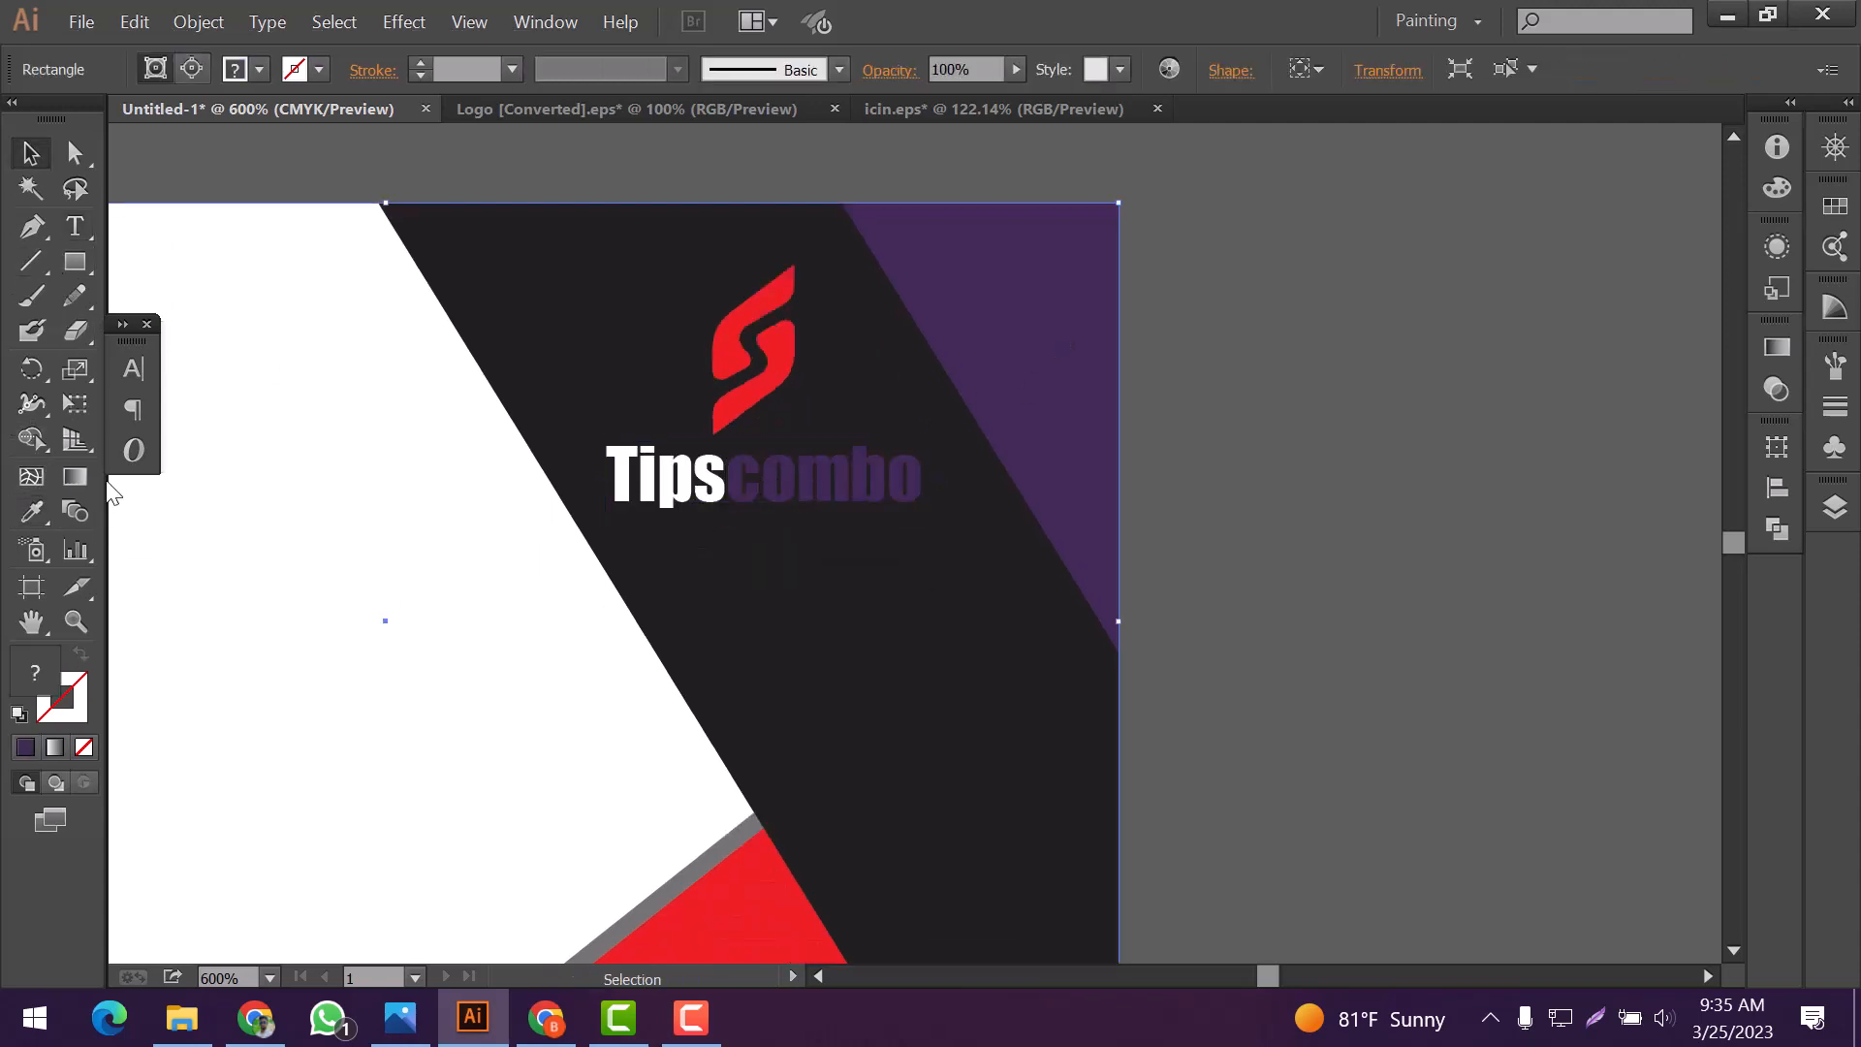
# Color the "combo" part of the Tipscombo text red by sampling the logo with the Eyedropper
pyautogui.click(75, 227)
pyautogui.moveTo(729, 490); pyautogui.dragTo(938, 491)
pyautogui.click(35, 511)
pyautogui.click(778, 364)
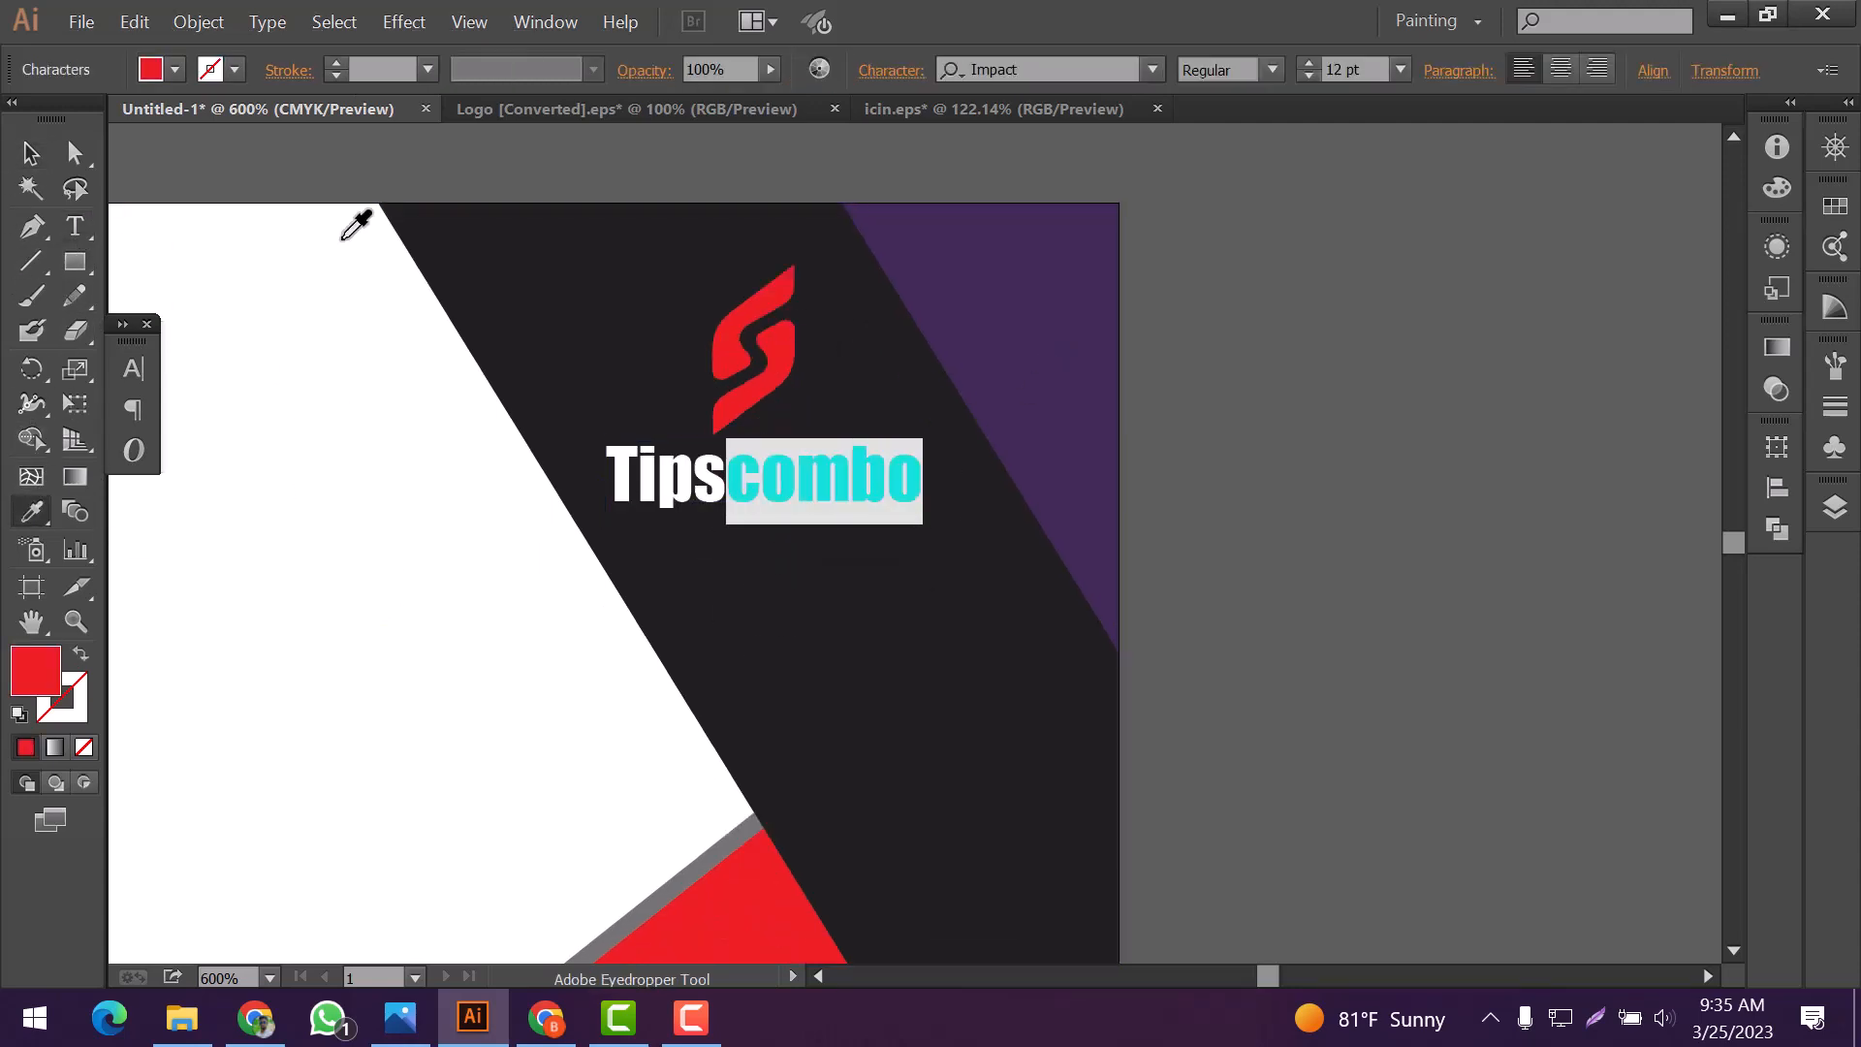
pyautogui.click(30, 153)
pyautogui.click(632, 394)
pyautogui.scroll(-1, 635, 397)
pyautogui.moveTo(593, 281); pyautogui.dragTo(842, 464)
pyautogui.hotkey('ctrl', 'z')
# Lock the selected clipped background artwork of the card
pyautogui.click(198, 22)
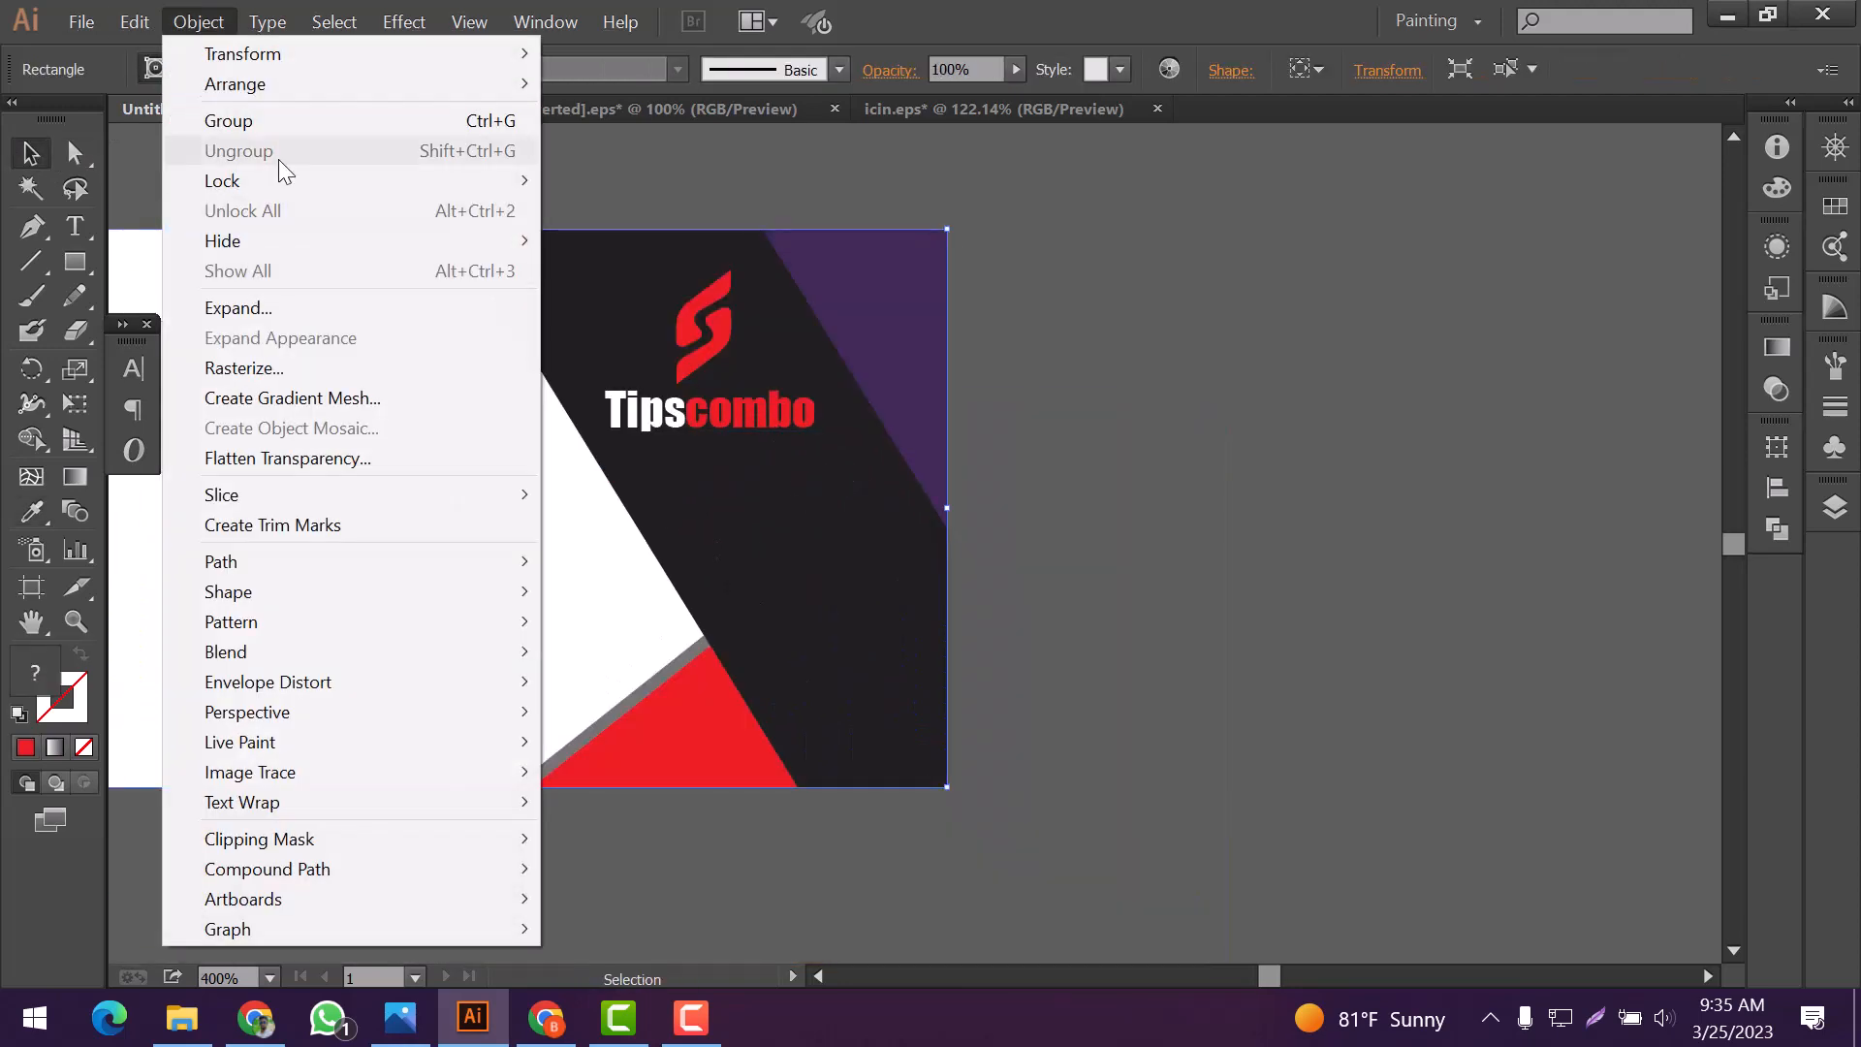
pyautogui.moveTo(283, 182)
pyautogui.click(606, 184)
# Group the red logo with the Tipscombo text and deselect them
pyautogui.moveTo(610, 272); pyautogui.dragTo(748, 404)
pyautogui.rightClick(747, 404)
pyautogui.click(807, 520)
pyautogui.click(801, 512)
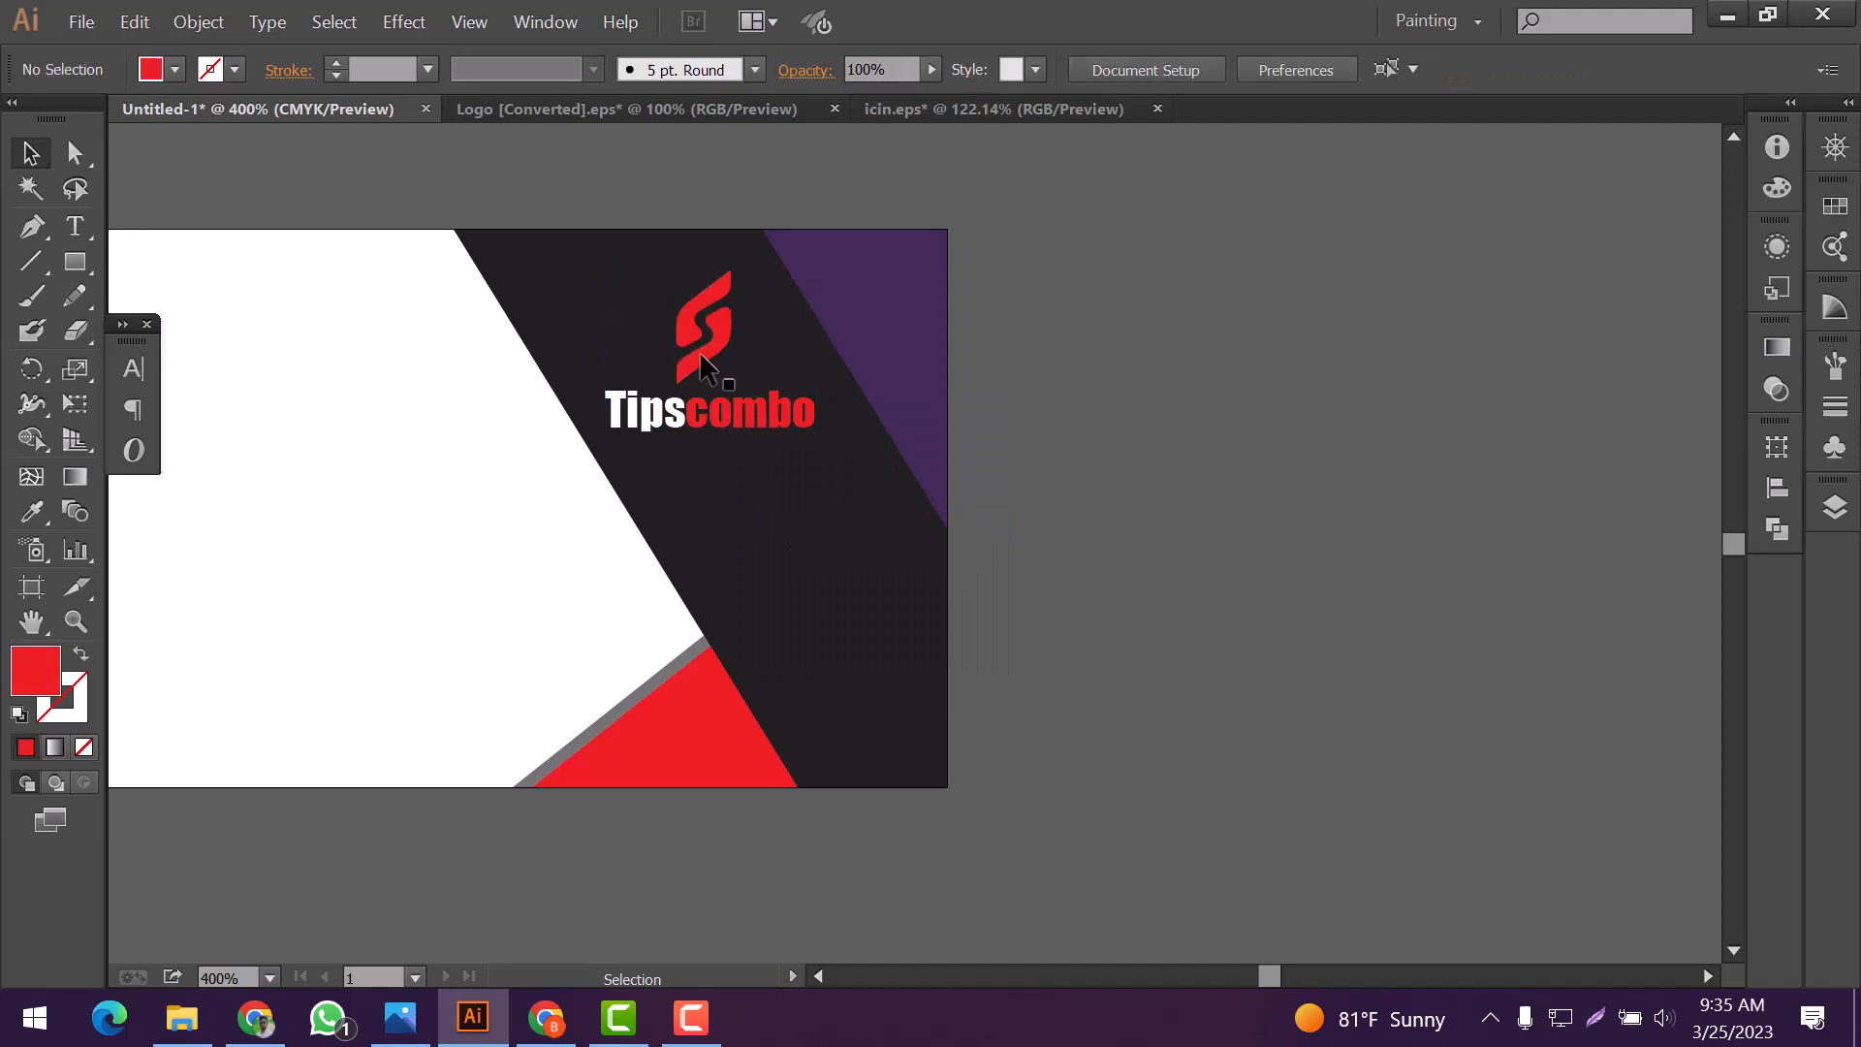
pyautogui.click(701, 367)
pyautogui.click(740, 528)
# Bring the outline phone icon from icin.eps onto the white area of the business card
pyautogui.scroll(-3, 748, 499)
pyautogui.scroll(2, 512, 498)
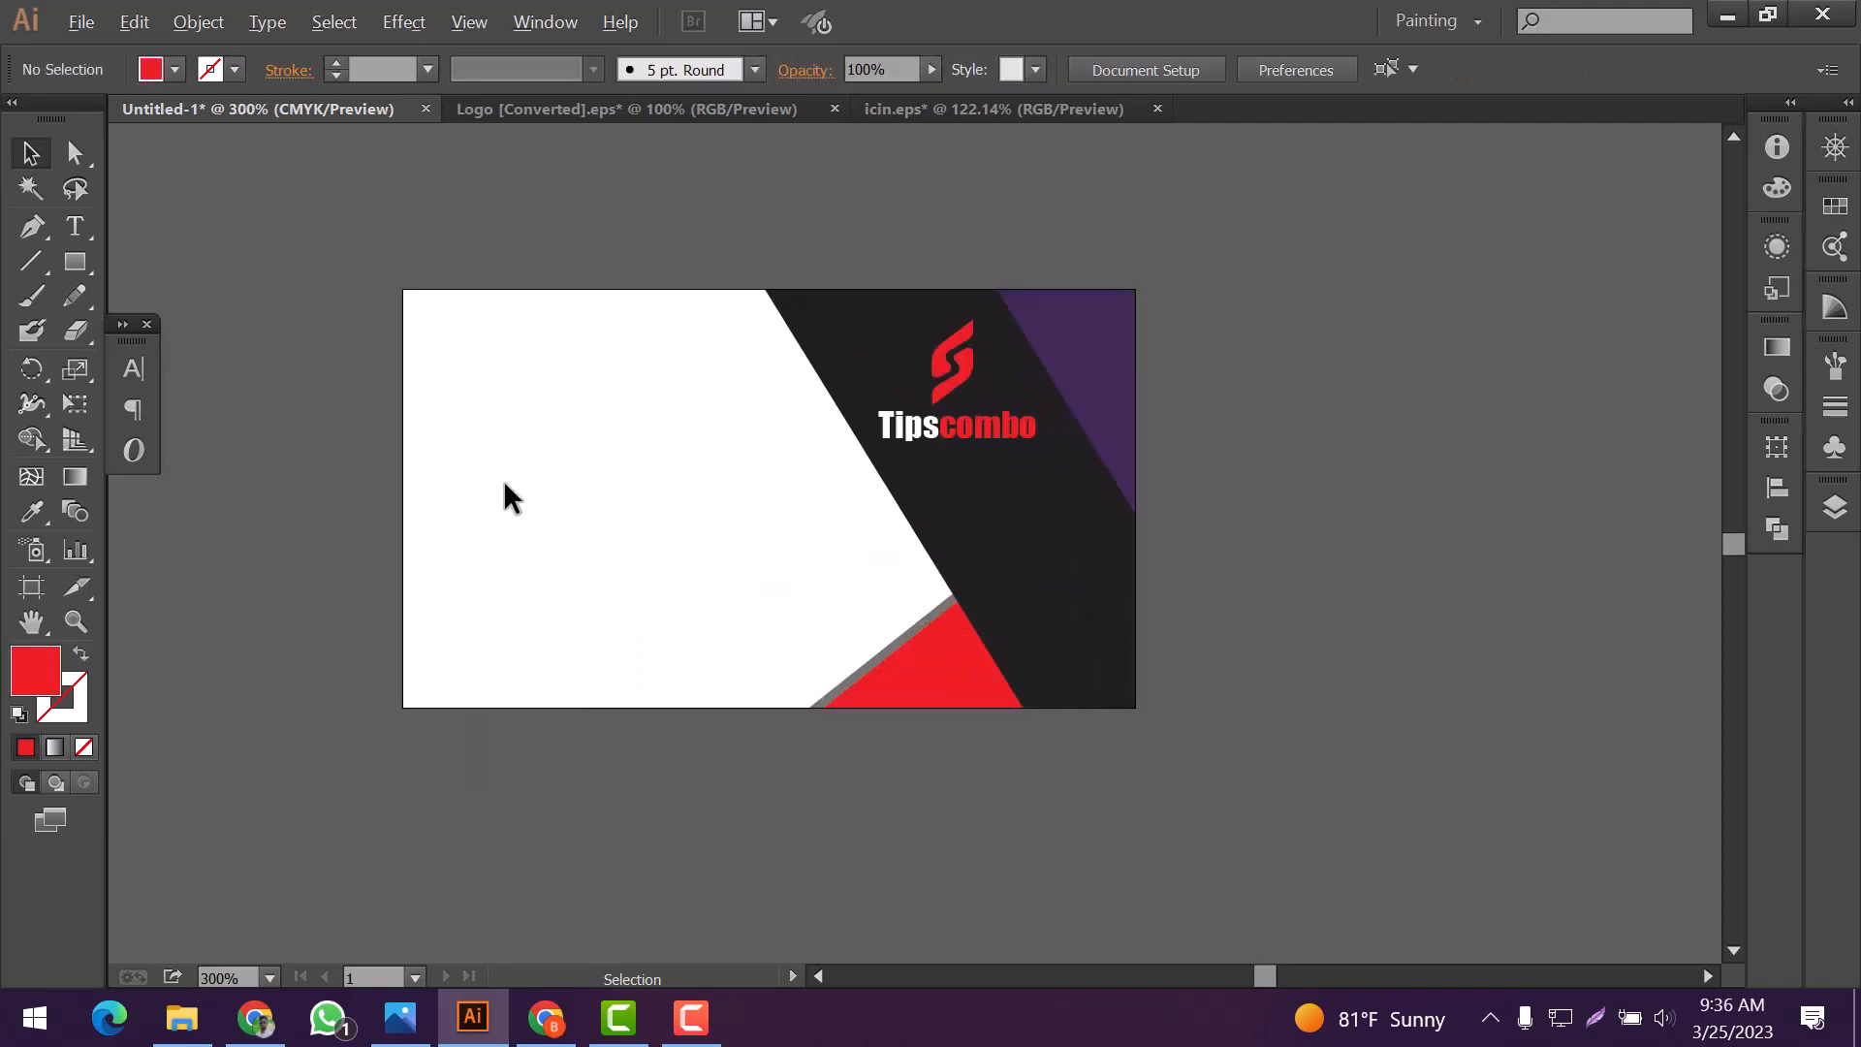
pyautogui.scroll(1, 504, 497)
pyautogui.click(980, 108)
pyautogui.click(824, 504)
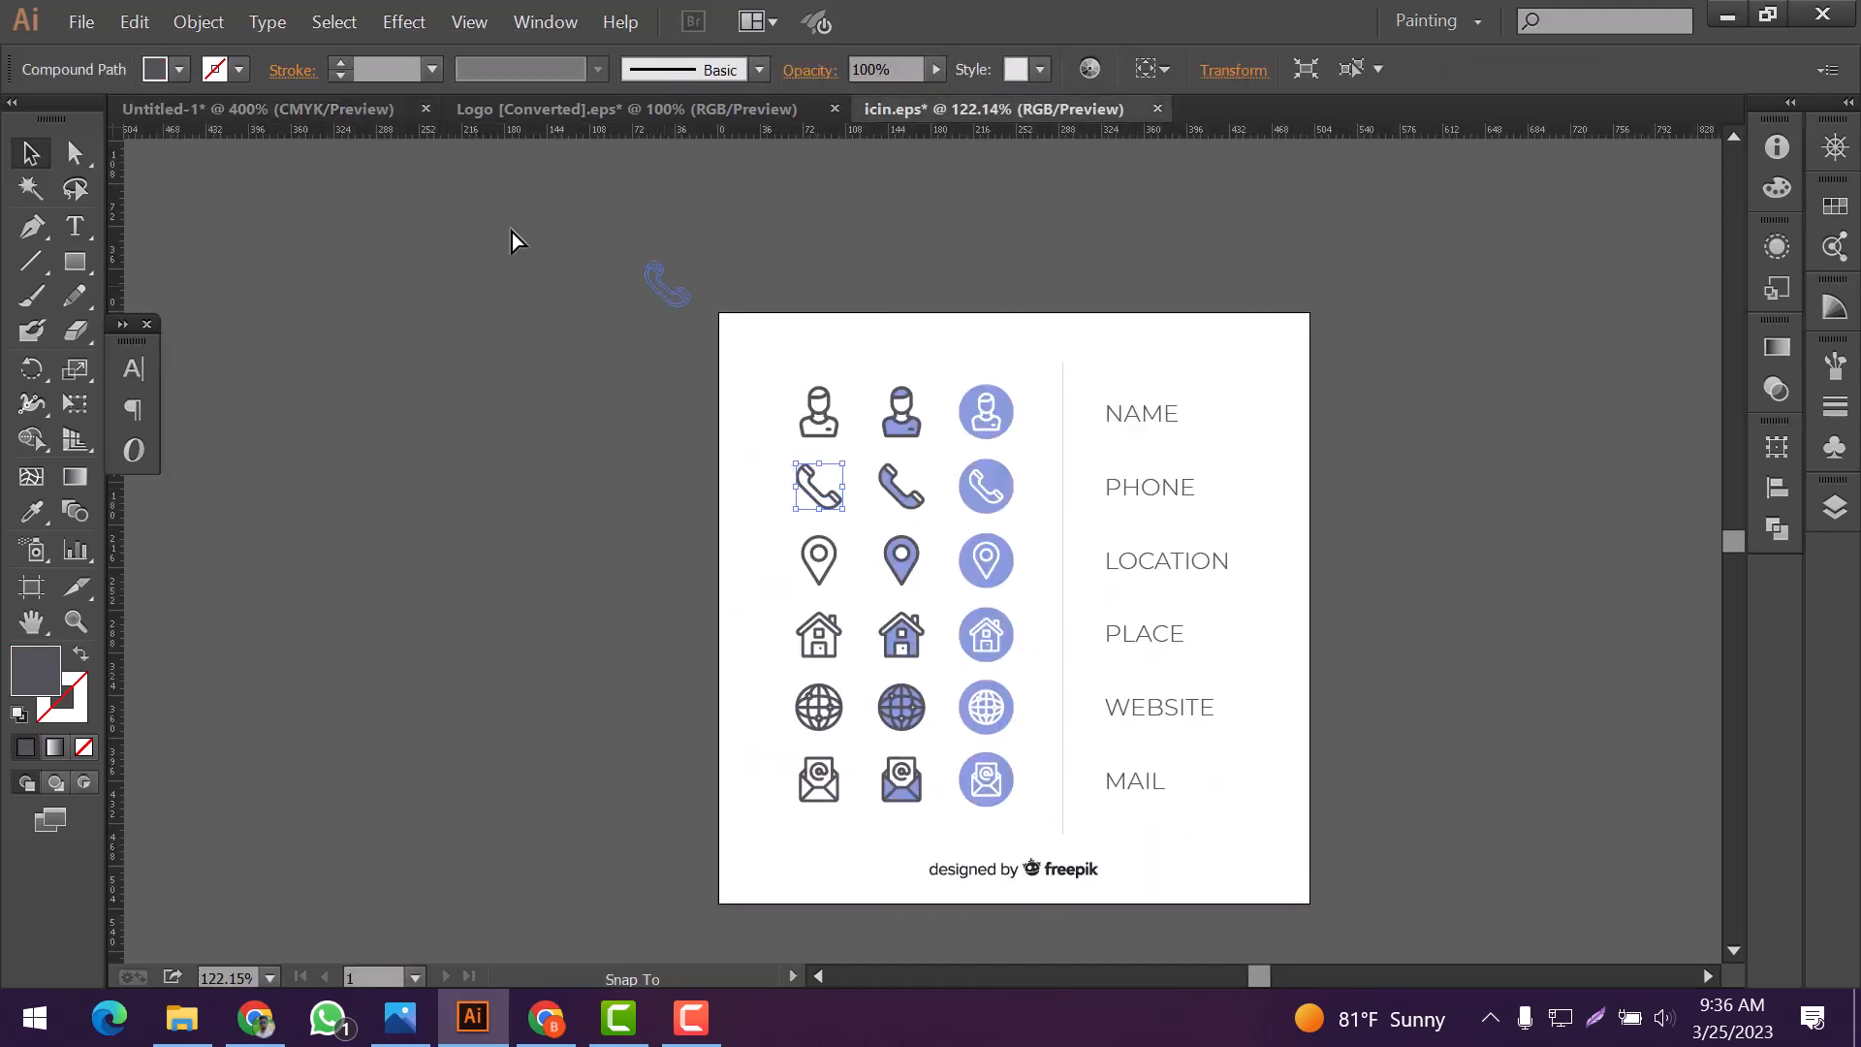
pyautogui.moveTo(514, 240); pyautogui.dragTo(582, 432)
# Bring the outline location pin and website globe icons from icin.eps onto the card's white area
pyautogui.click(906, 111)
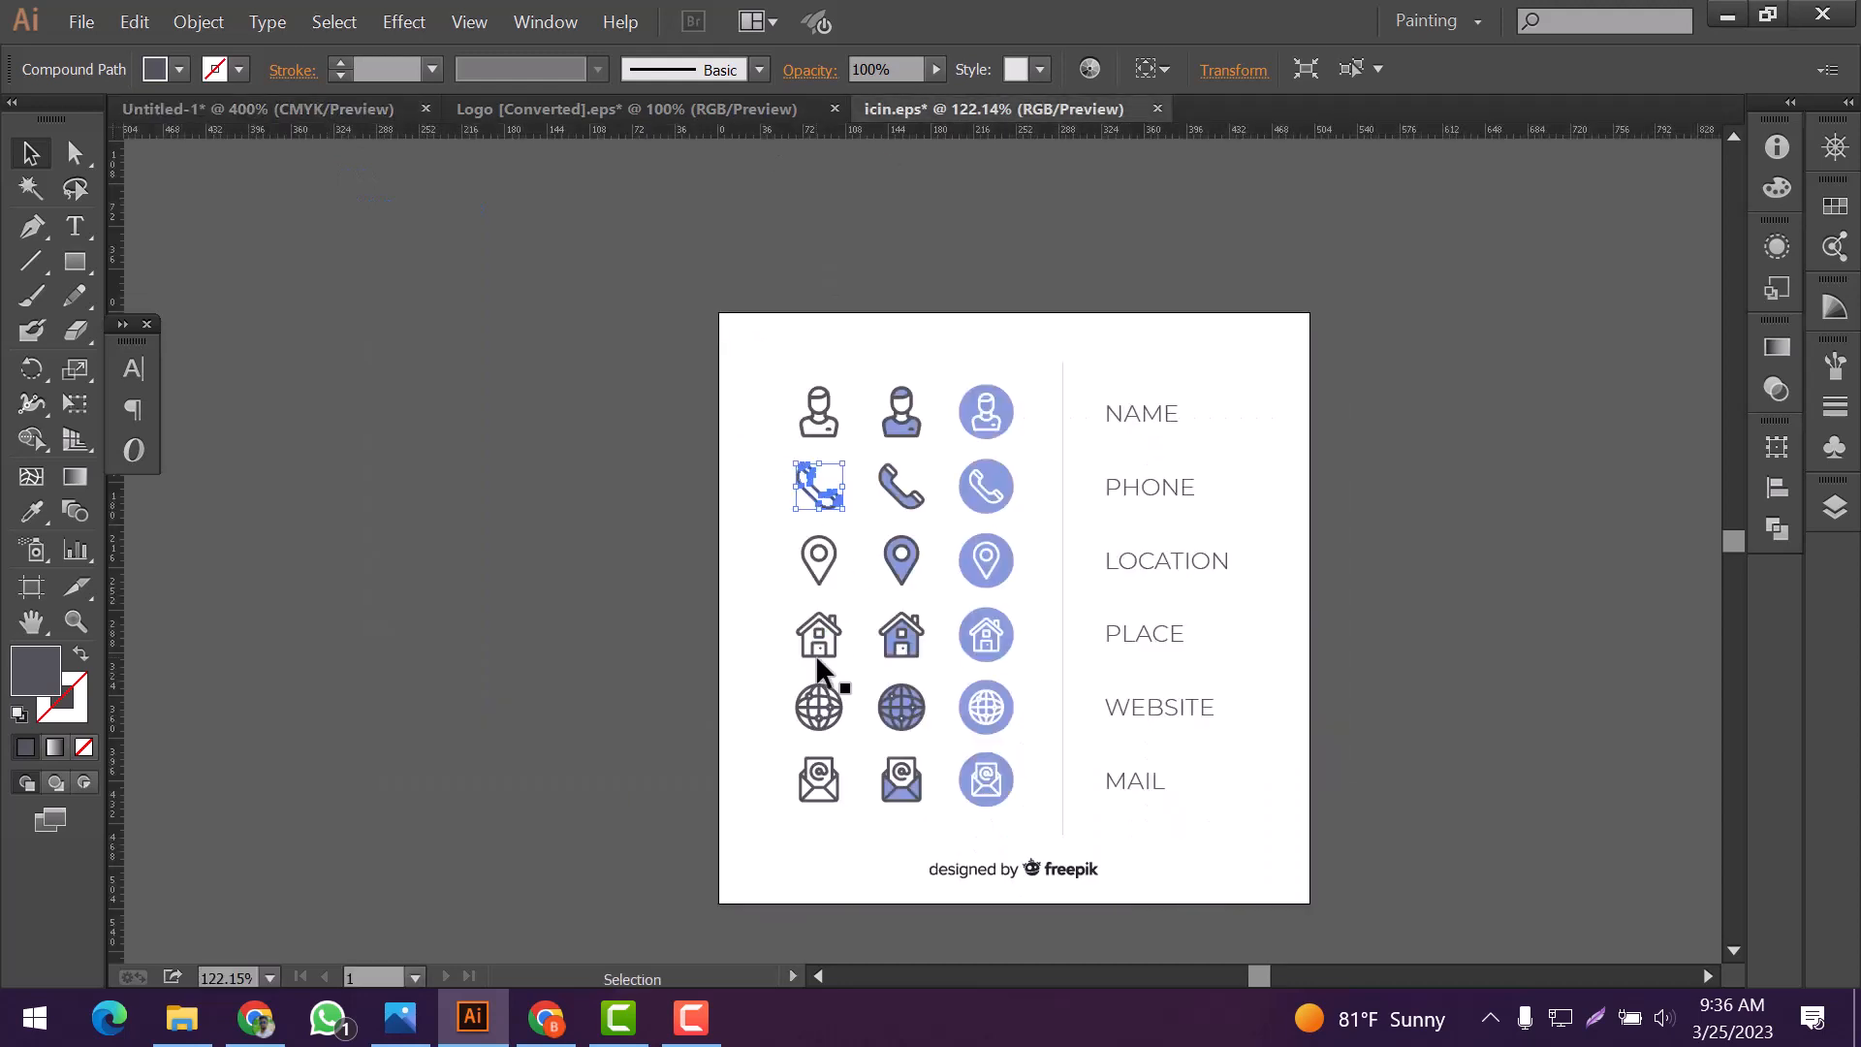
pyautogui.click(830, 560)
pyautogui.moveTo(291, 101); pyautogui.dragTo(582, 436)
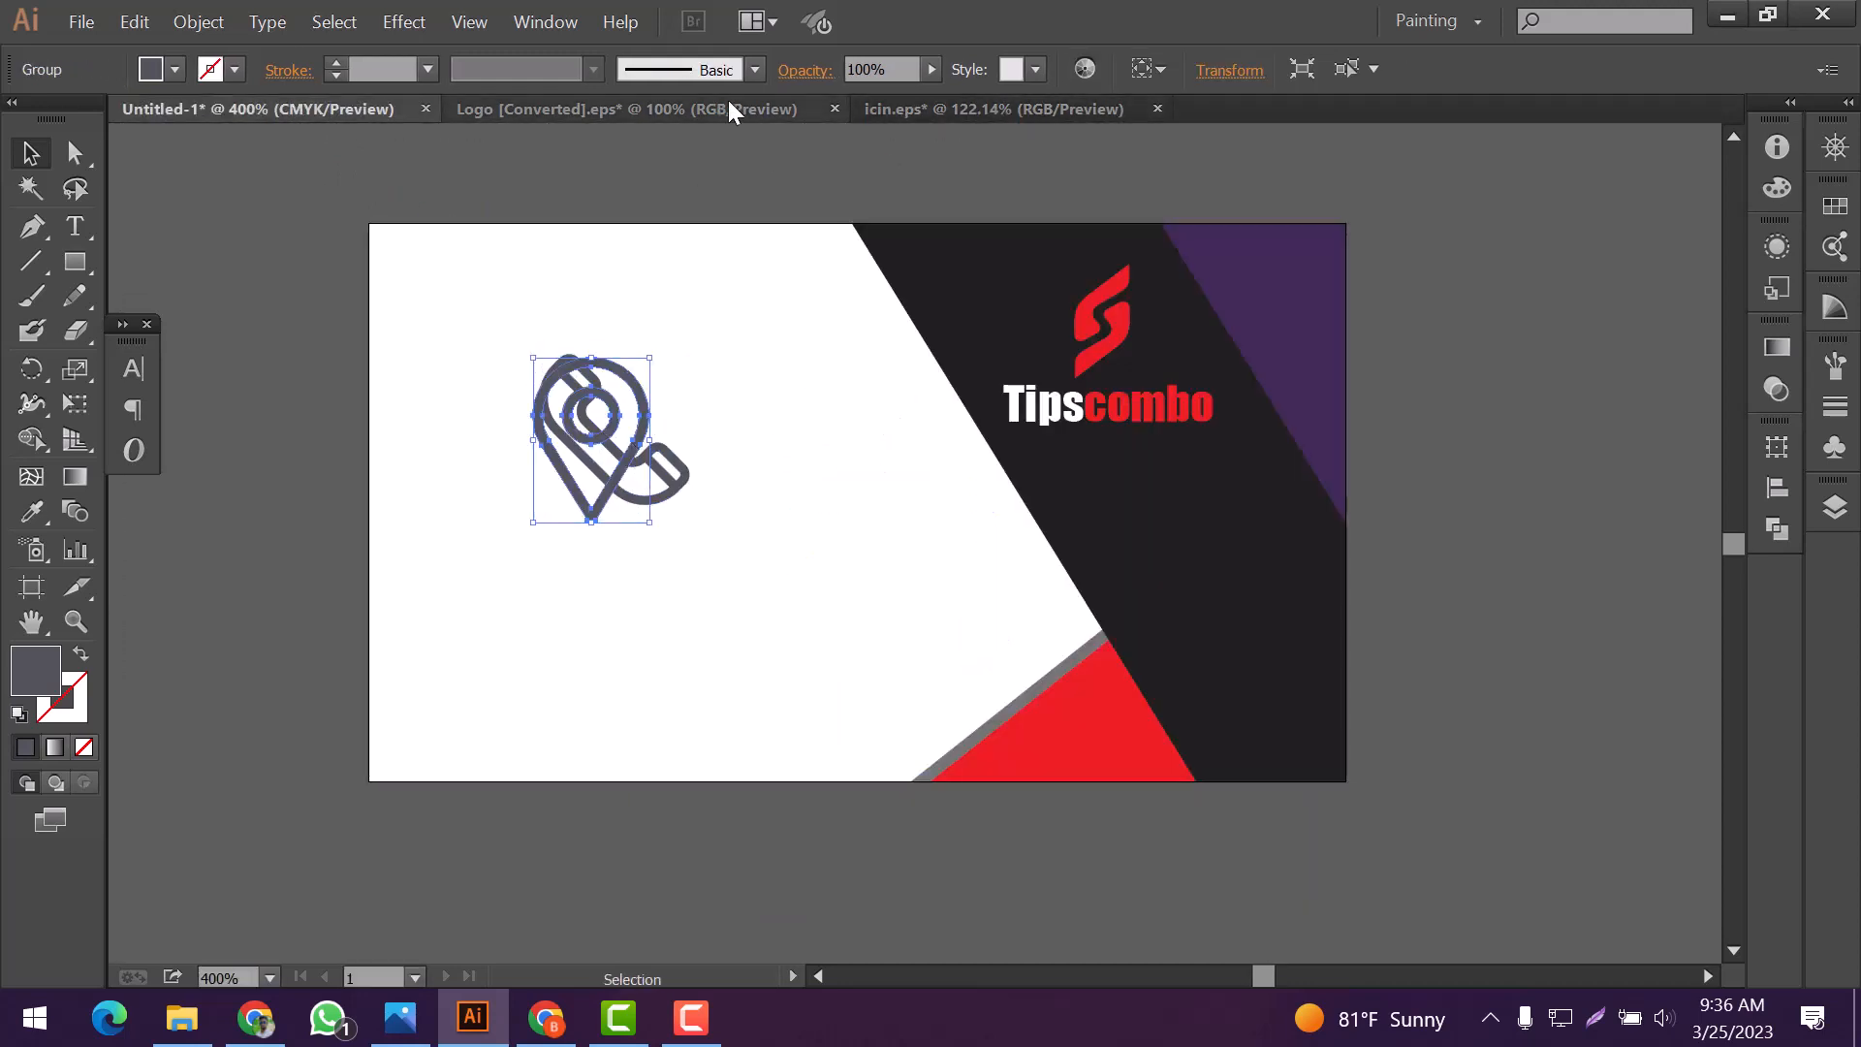
pyautogui.click(892, 108)
pyautogui.click(824, 712)
pyautogui.moveTo(832, 718); pyautogui.dragTo(598, 468)
# Scale the three contact icons down and stack phone, location pin and globe in a column near the card's lower-left edge
pyautogui.moveTo(734, 359); pyautogui.dragTo(402, 639)
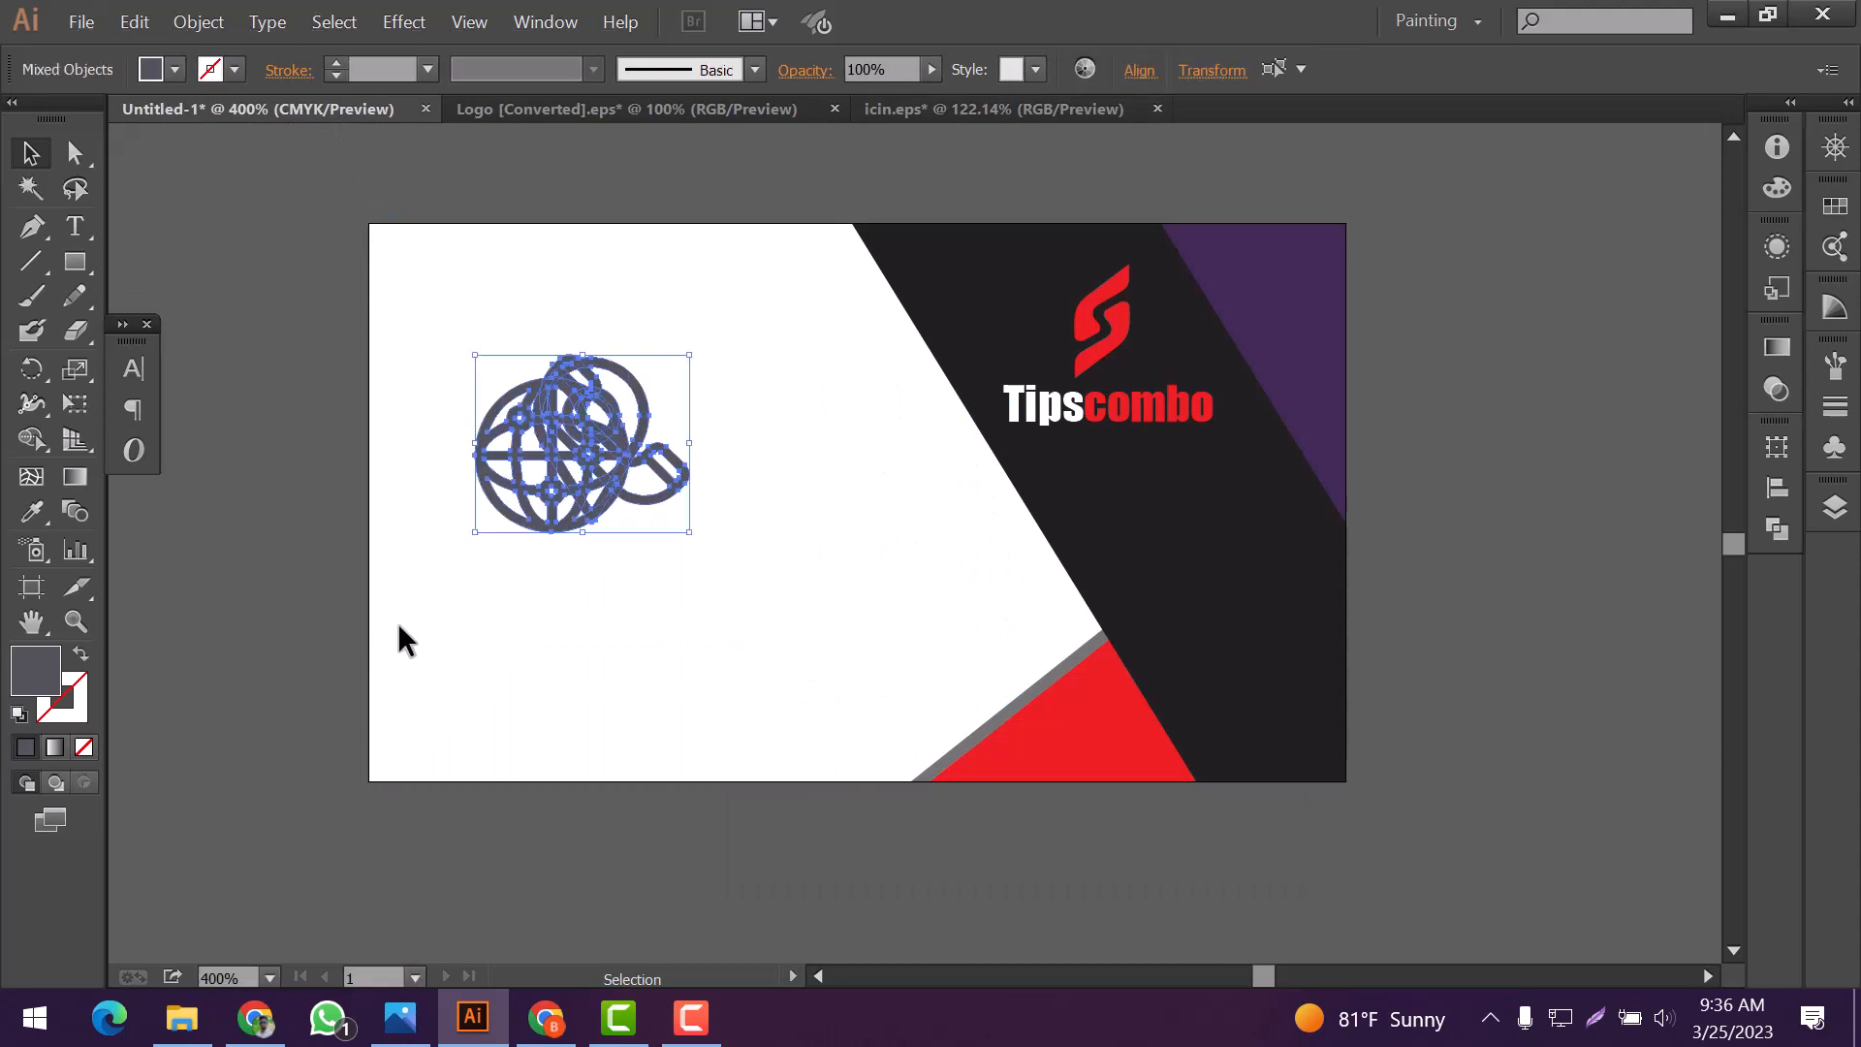
pyautogui.moveTo(688, 354); pyautogui.dragTo(492, 657)
pyautogui.click(585, 463)
pyautogui.scroll(2, 586, 464)
pyautogui.scroll(-2, 716, 435)
pyautogui.click(630, 425)
pyautogui.moveTo(642, 424); pyautogui.dragTo(501, 574)
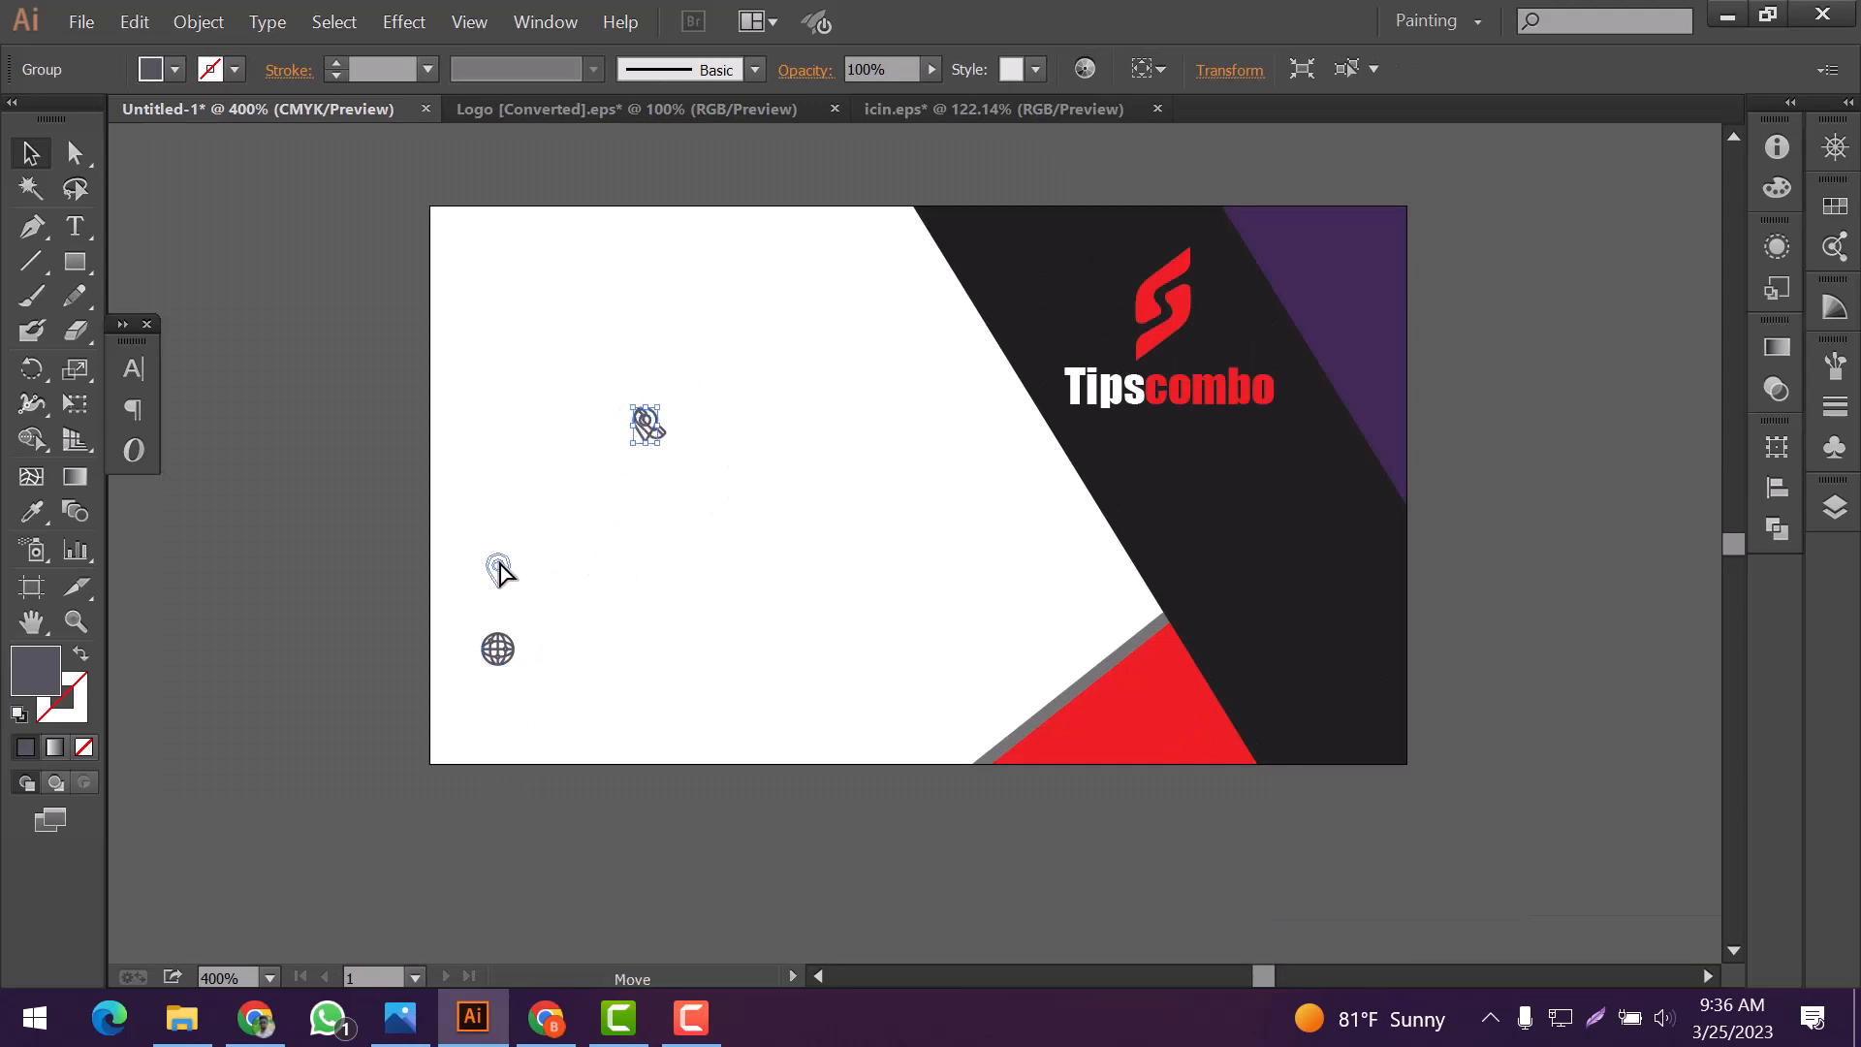
pyautogui.click(648, 424)
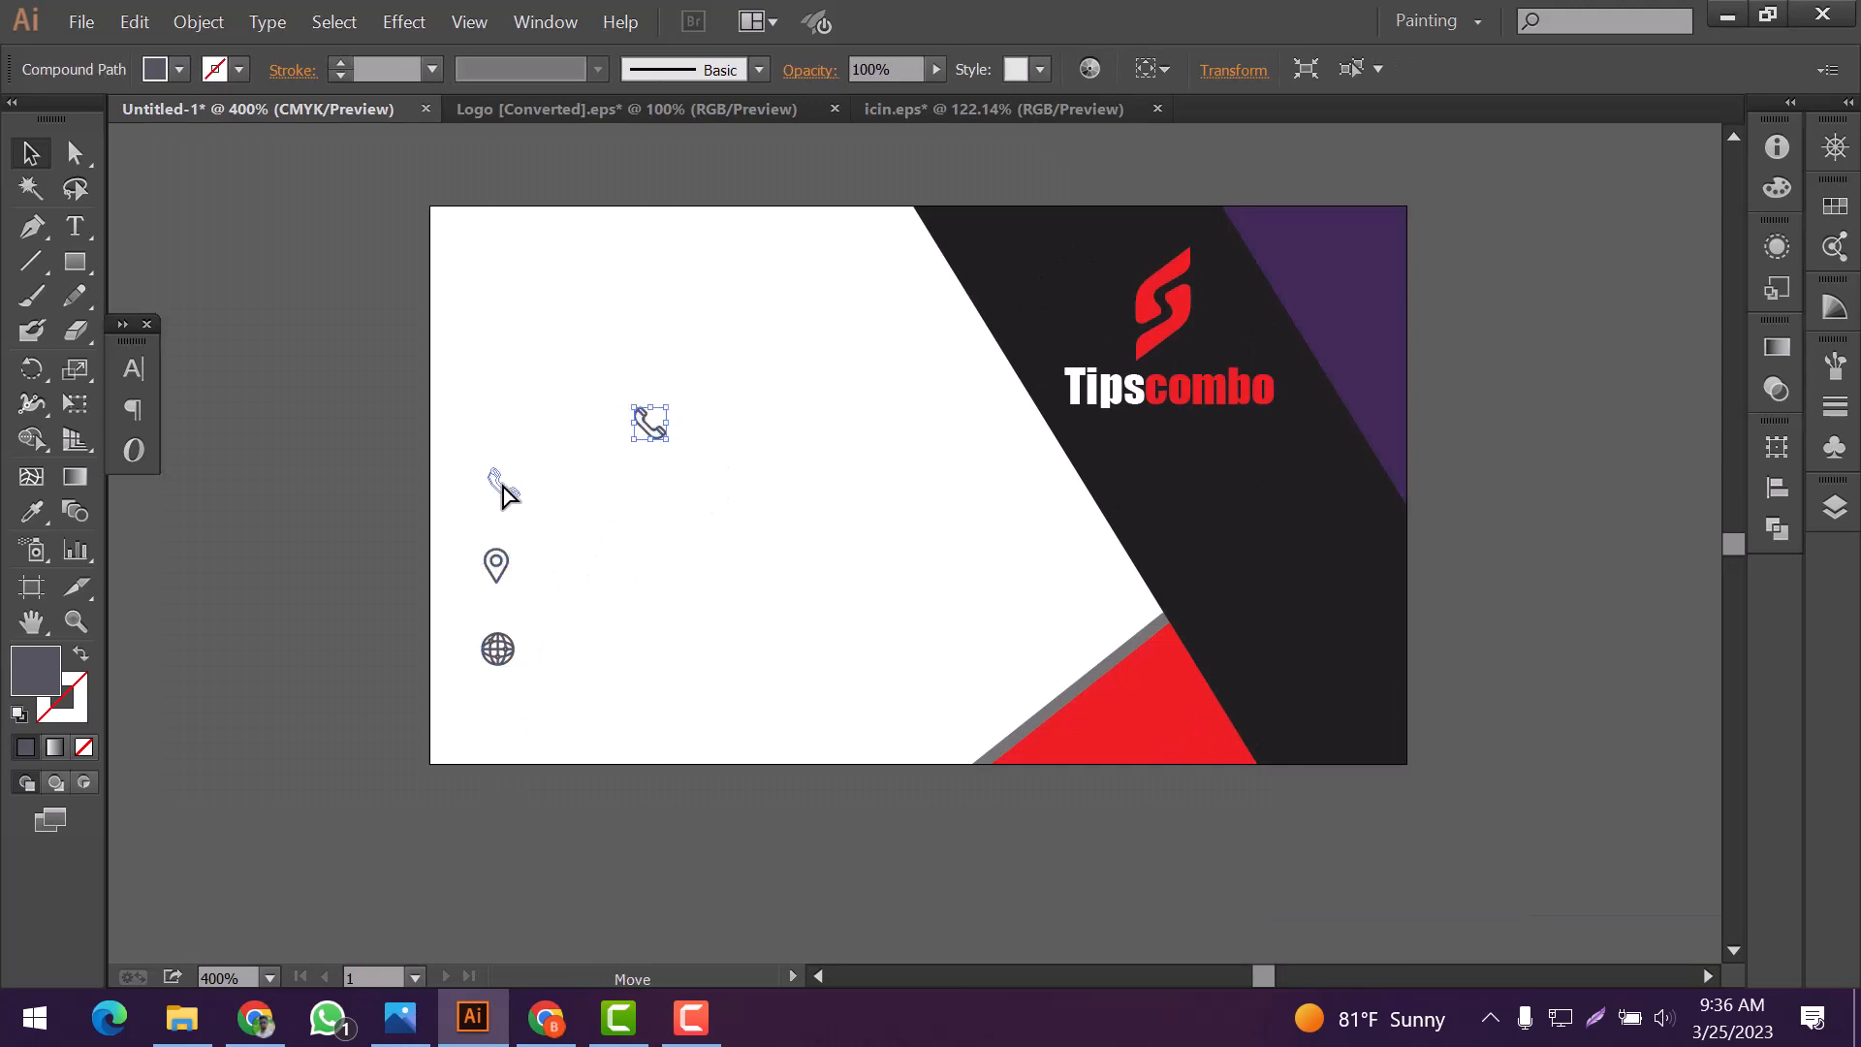
pyautogui.moveTo(503, 494); pyautogui.dragTo(503, 496)
# Align the phone, location and globe icons to their horizontal centers
pyautogui.moveTo(601, 434); pyautogui.dragTo(446, 770)
pyautogui.click(1777, 488)
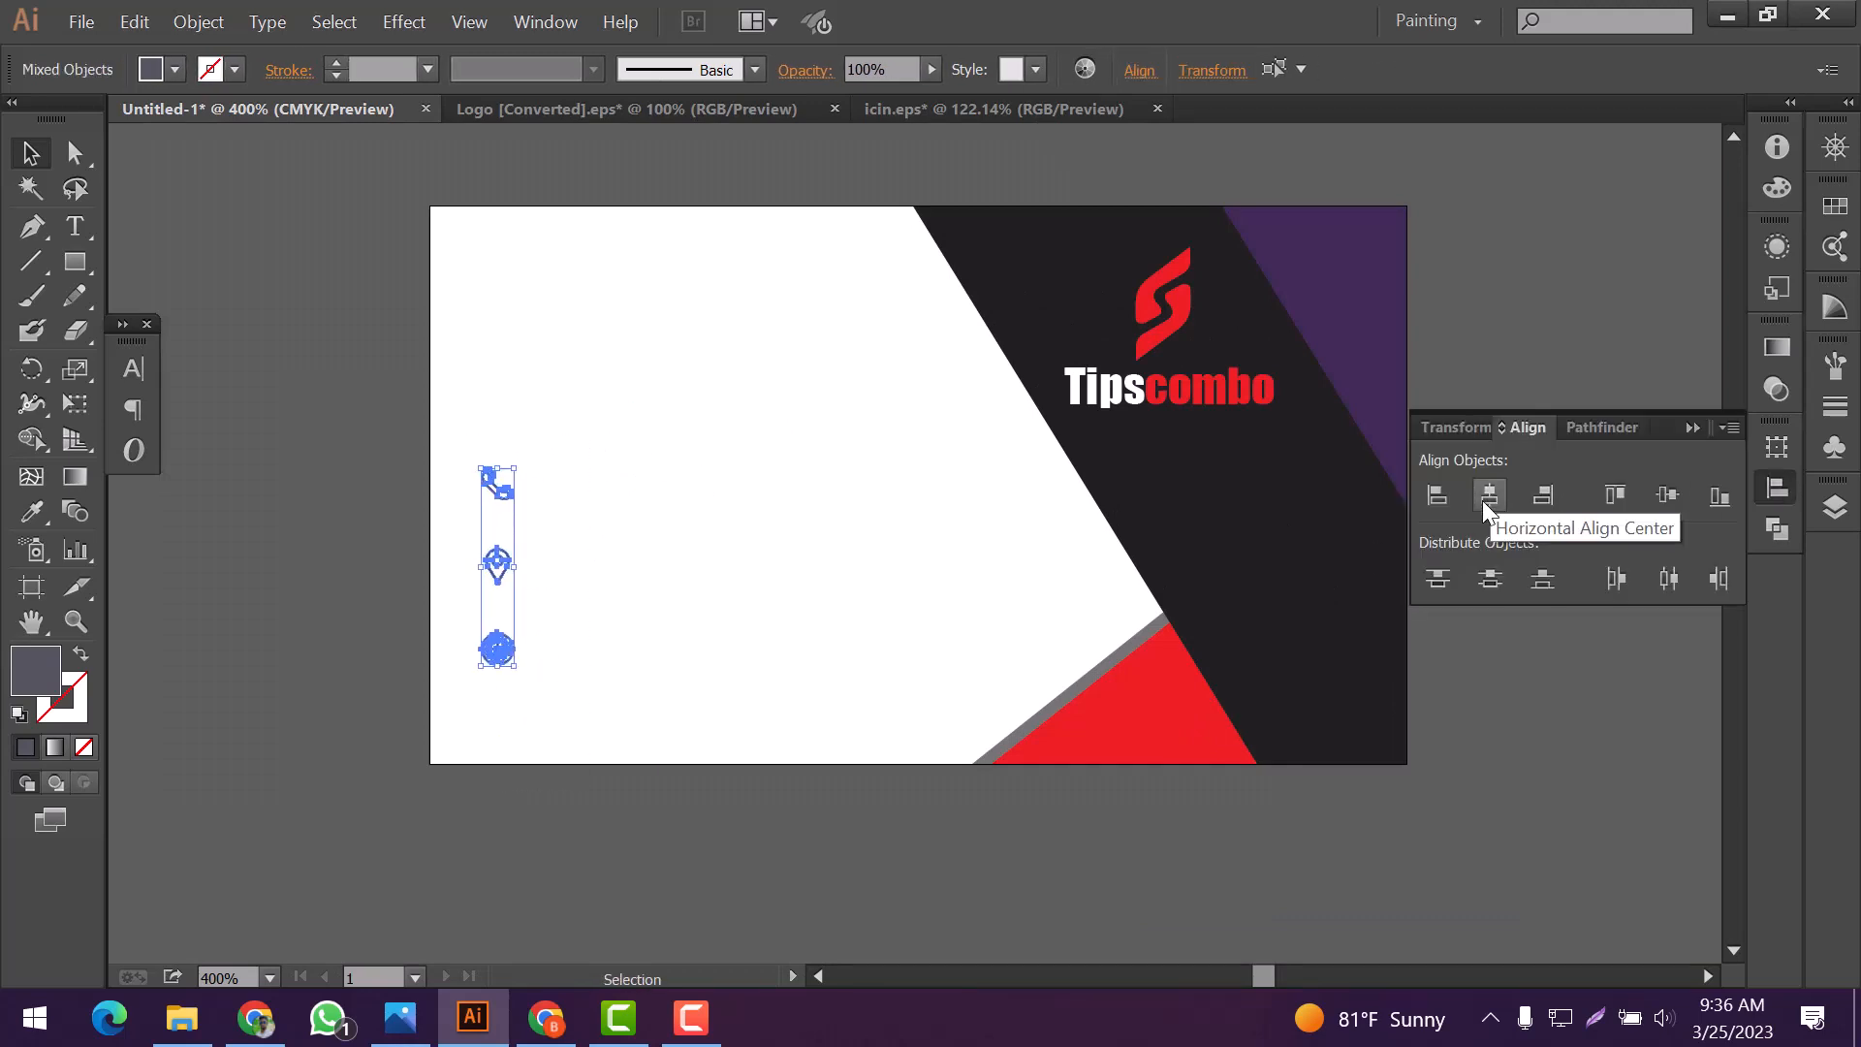
pyautogui.click(1489, 495)
pyautogui.click(948, 665)
pyautogui.scroll(-2, 582, 436)
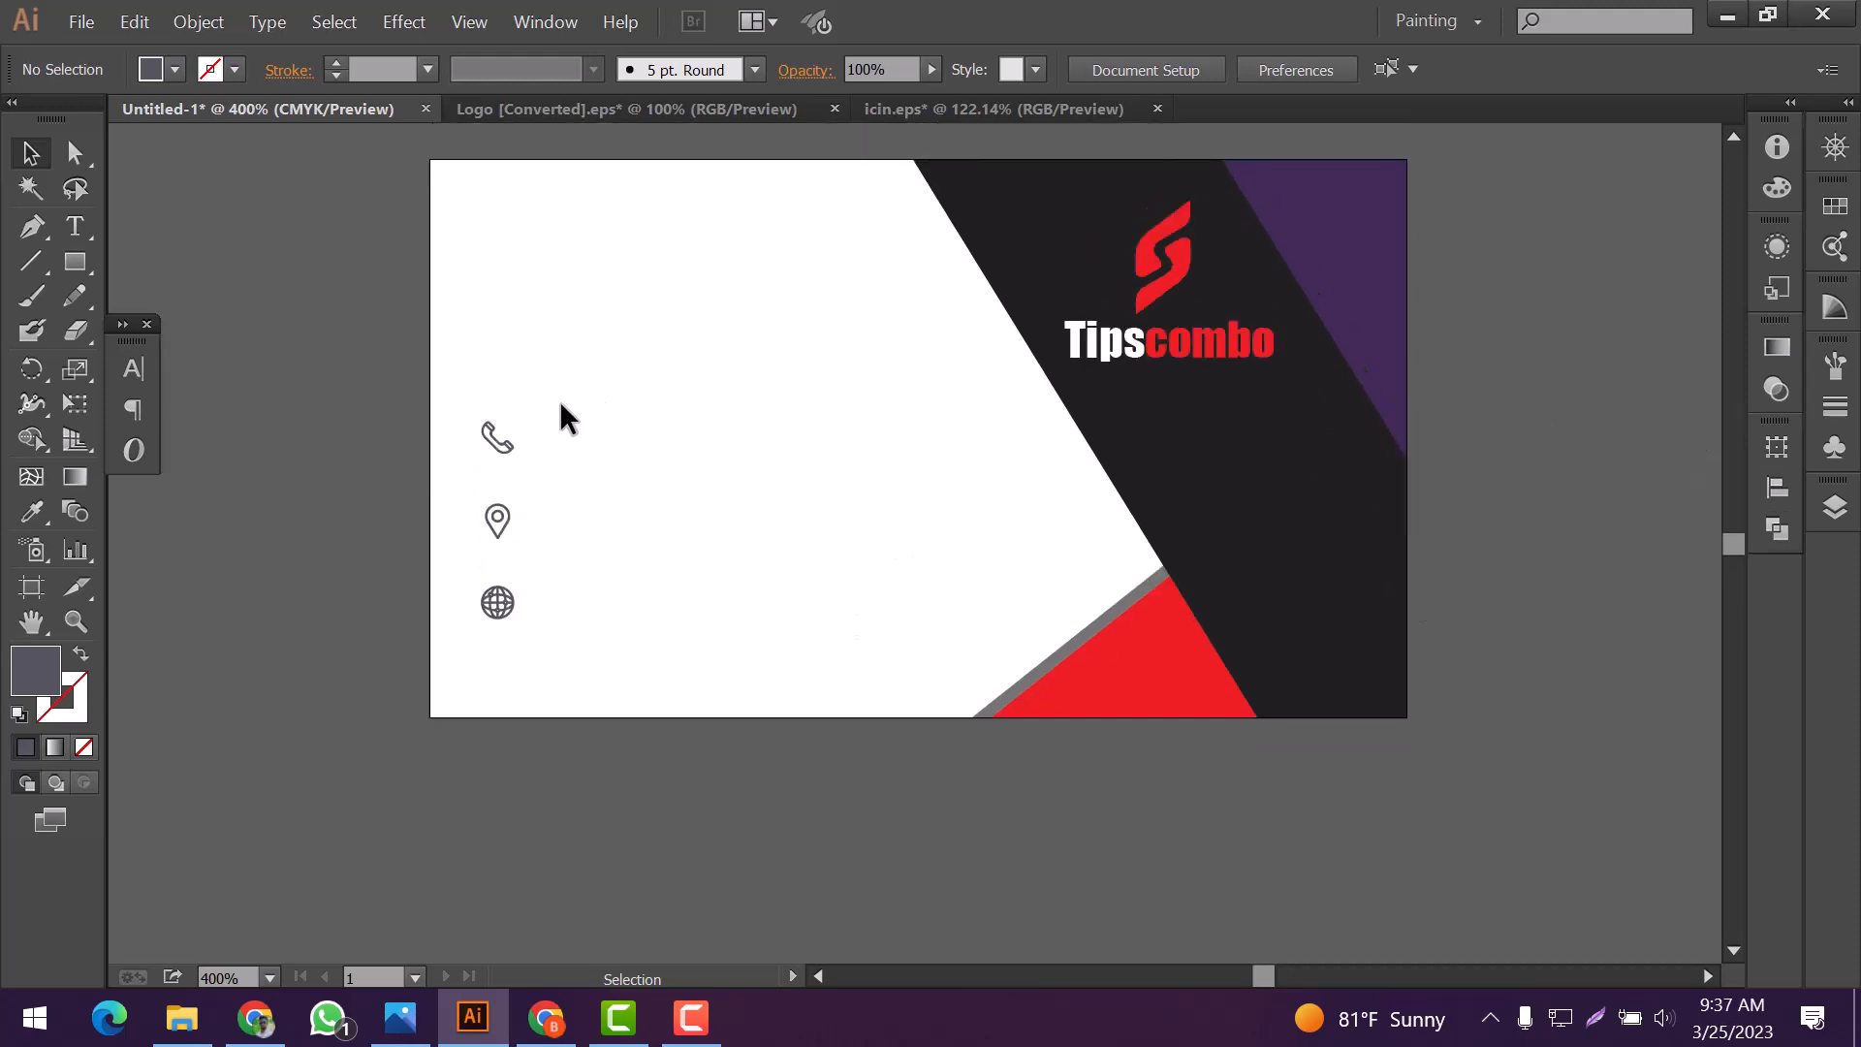
pyautogui.moveTo(560, 405); pyautogui.dragTo(461, 641)
pyautogui.scroll(6, 459, 642)
pyautogui.click(459, 642)
# Add the cardholder's full name as black 12 pt Impact text in the upper-left of the white area and select all of it
pyautogui.click(74, 229)
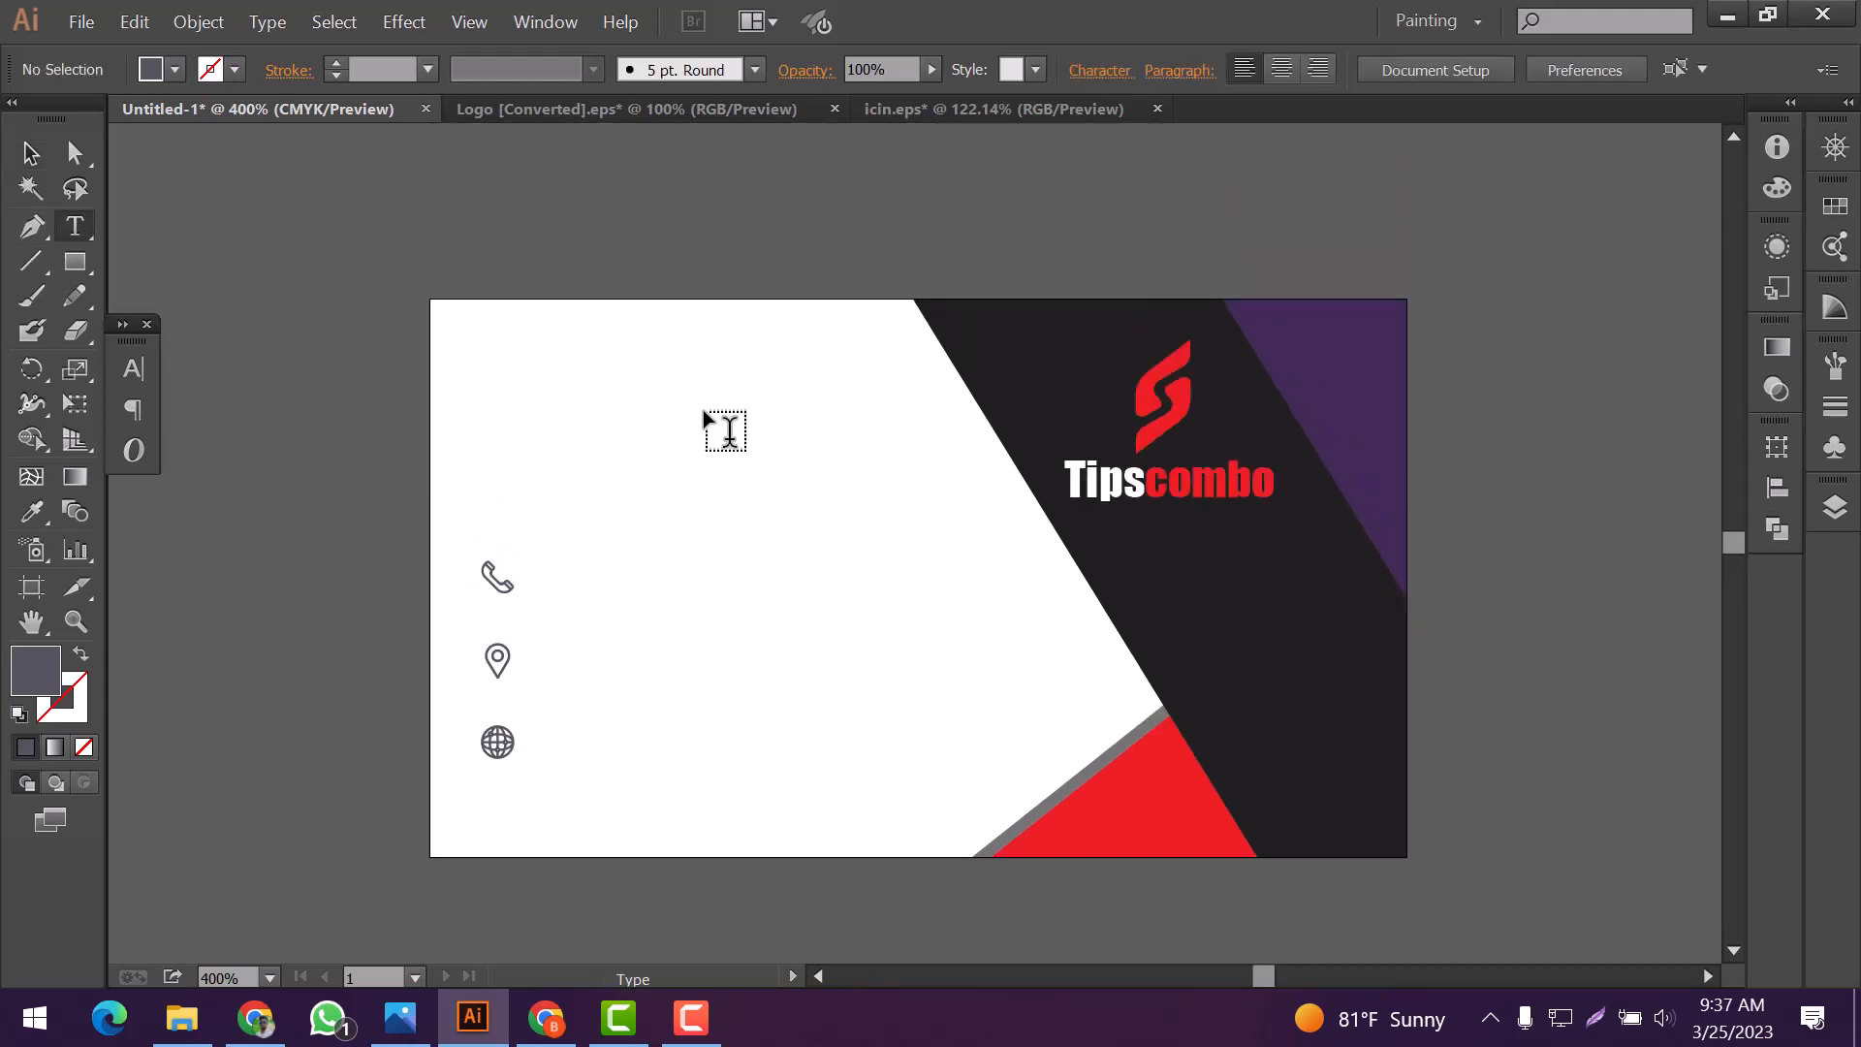
pyautogui.click(727, 431)
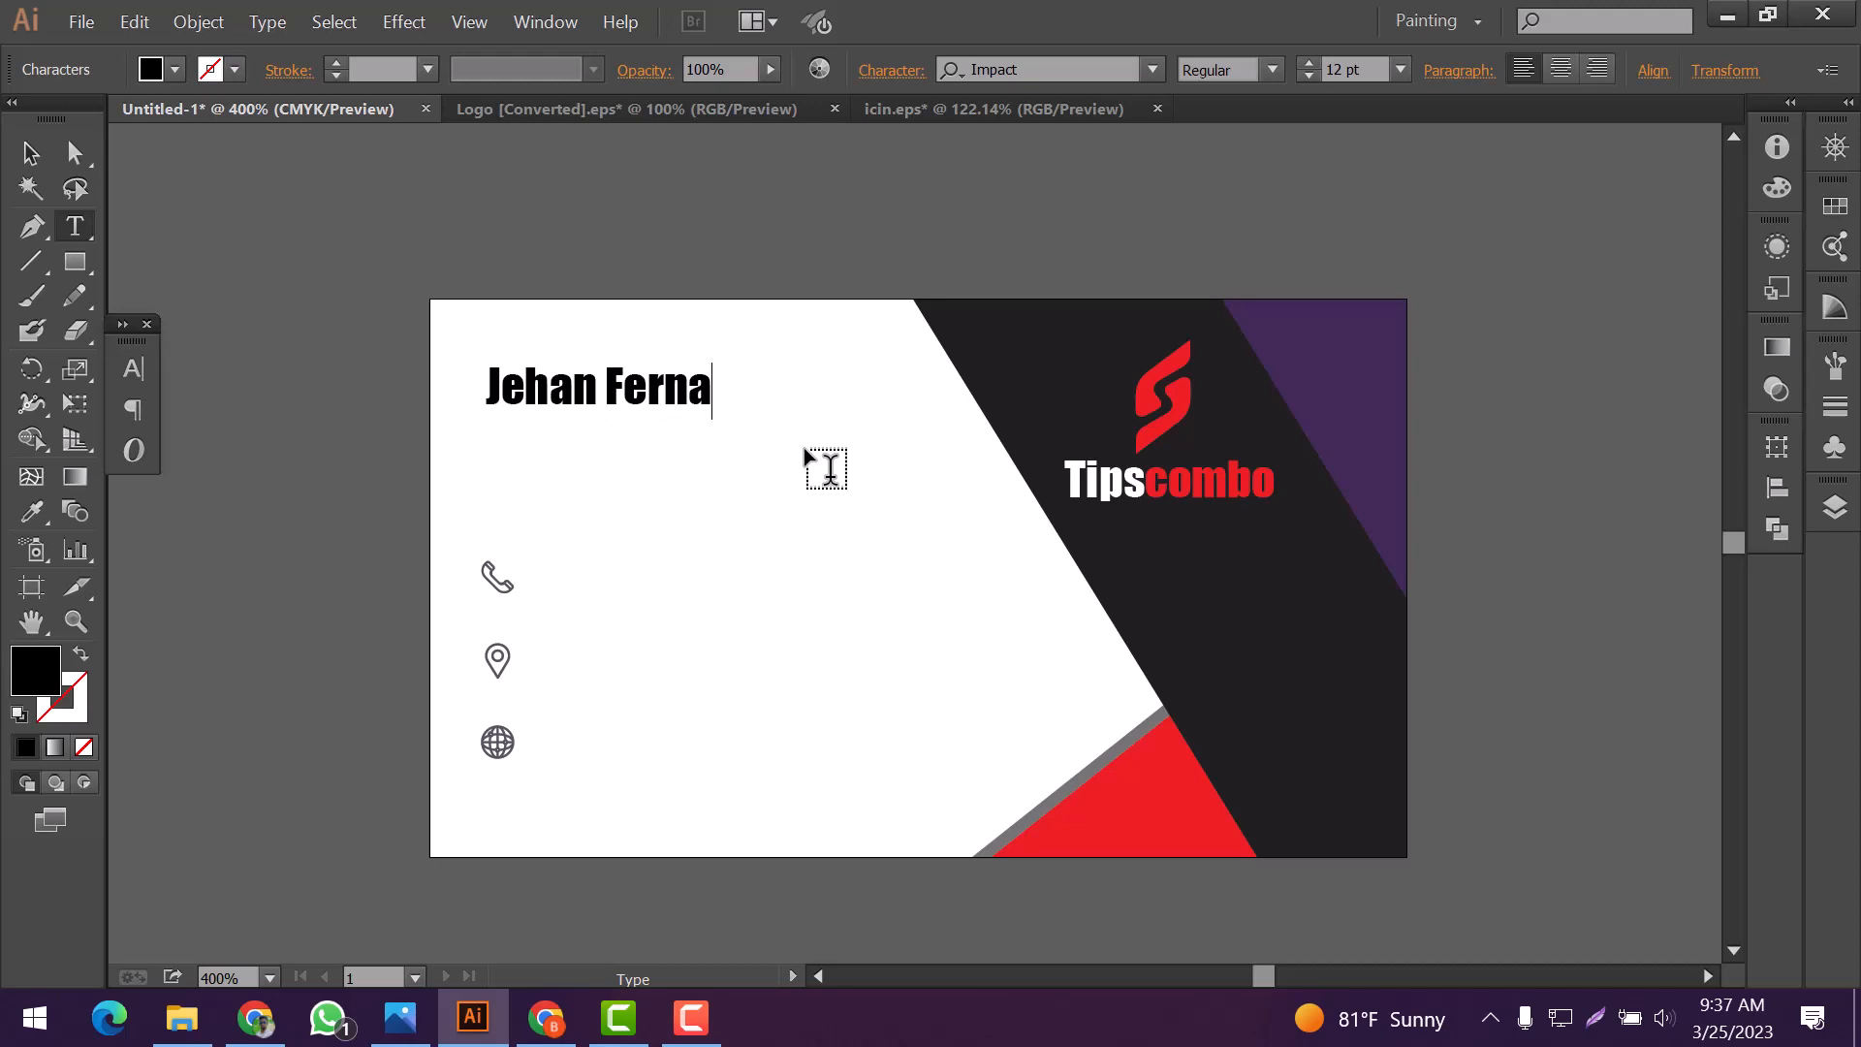
pyautogui.hotkey('ctrl', 'a')
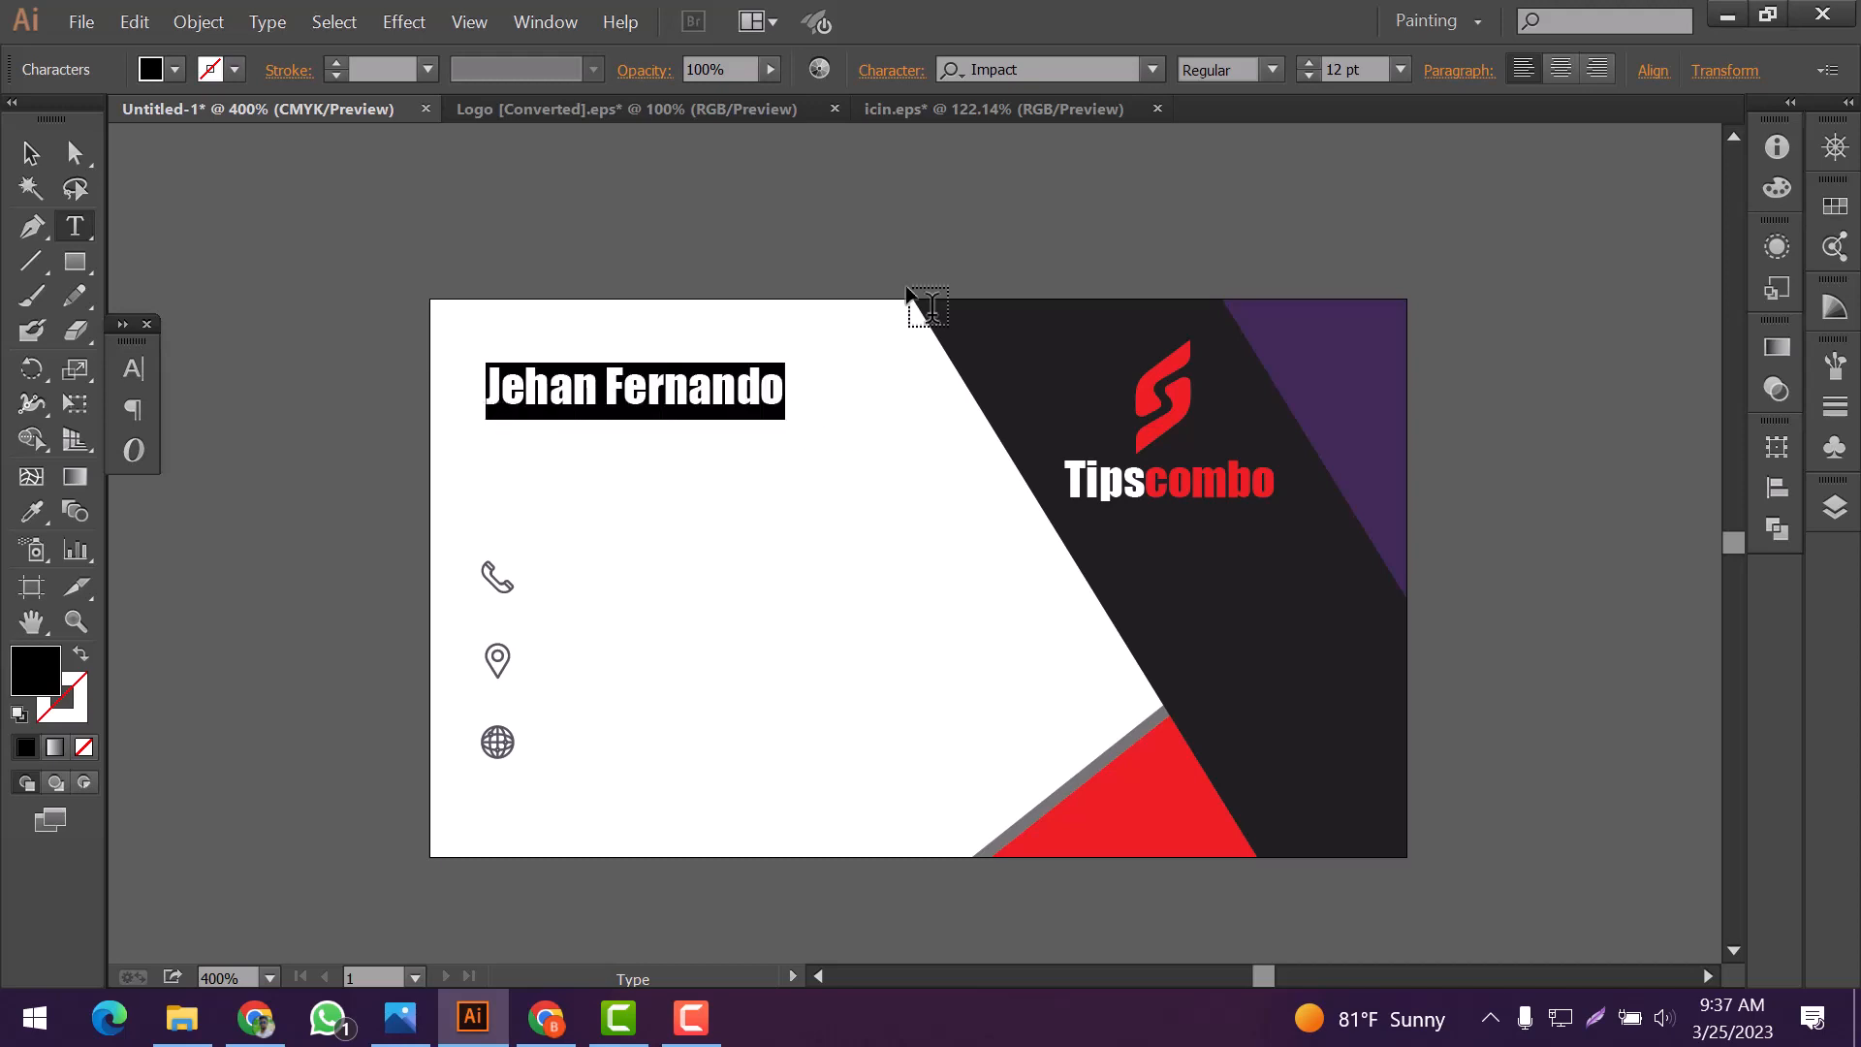
# Change the cardholder's name to the Comic Sans MS font
pyautogui.click(1153, 69)
pyautogui.press('Down')
pyautogui.press('Down')
pyautogui.press('Down')
pyautogui.press('Down')
pyautogui.press('Down')
pyautogui.press('Down')
pyautogui.press('Down')
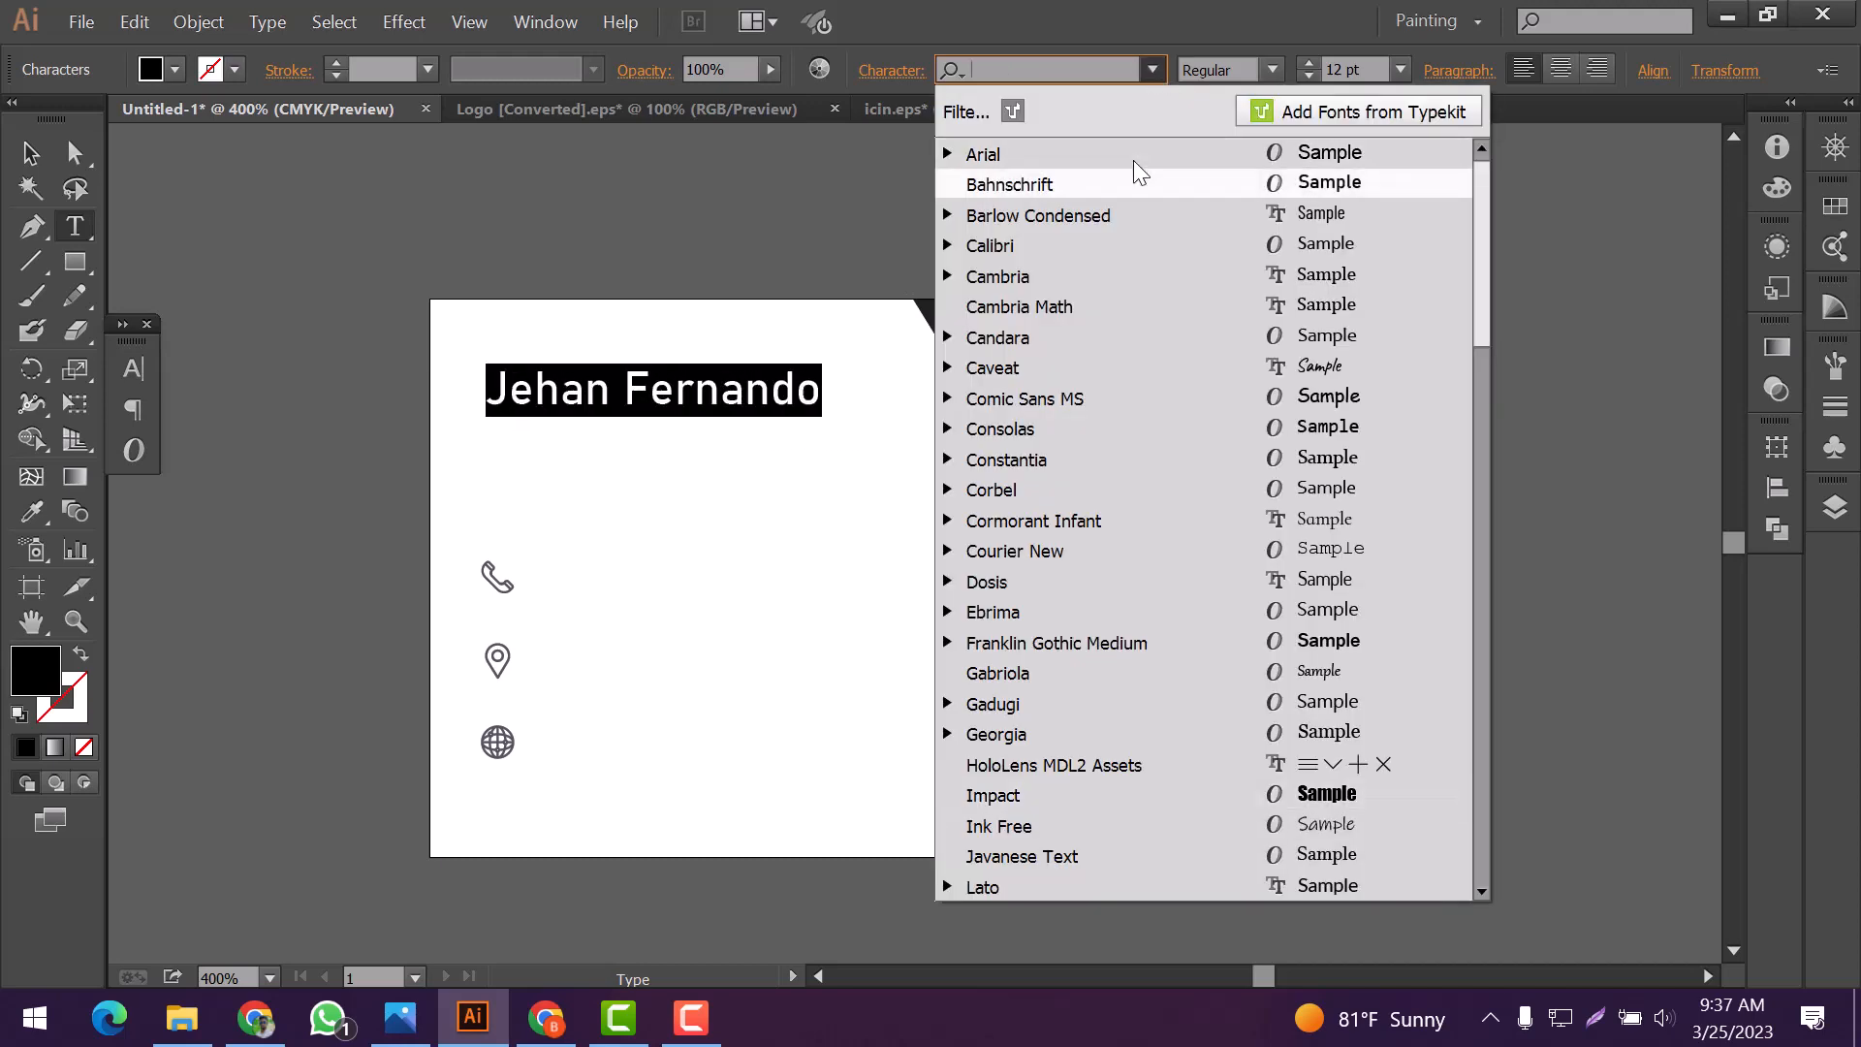
pyautogui.press('Down')
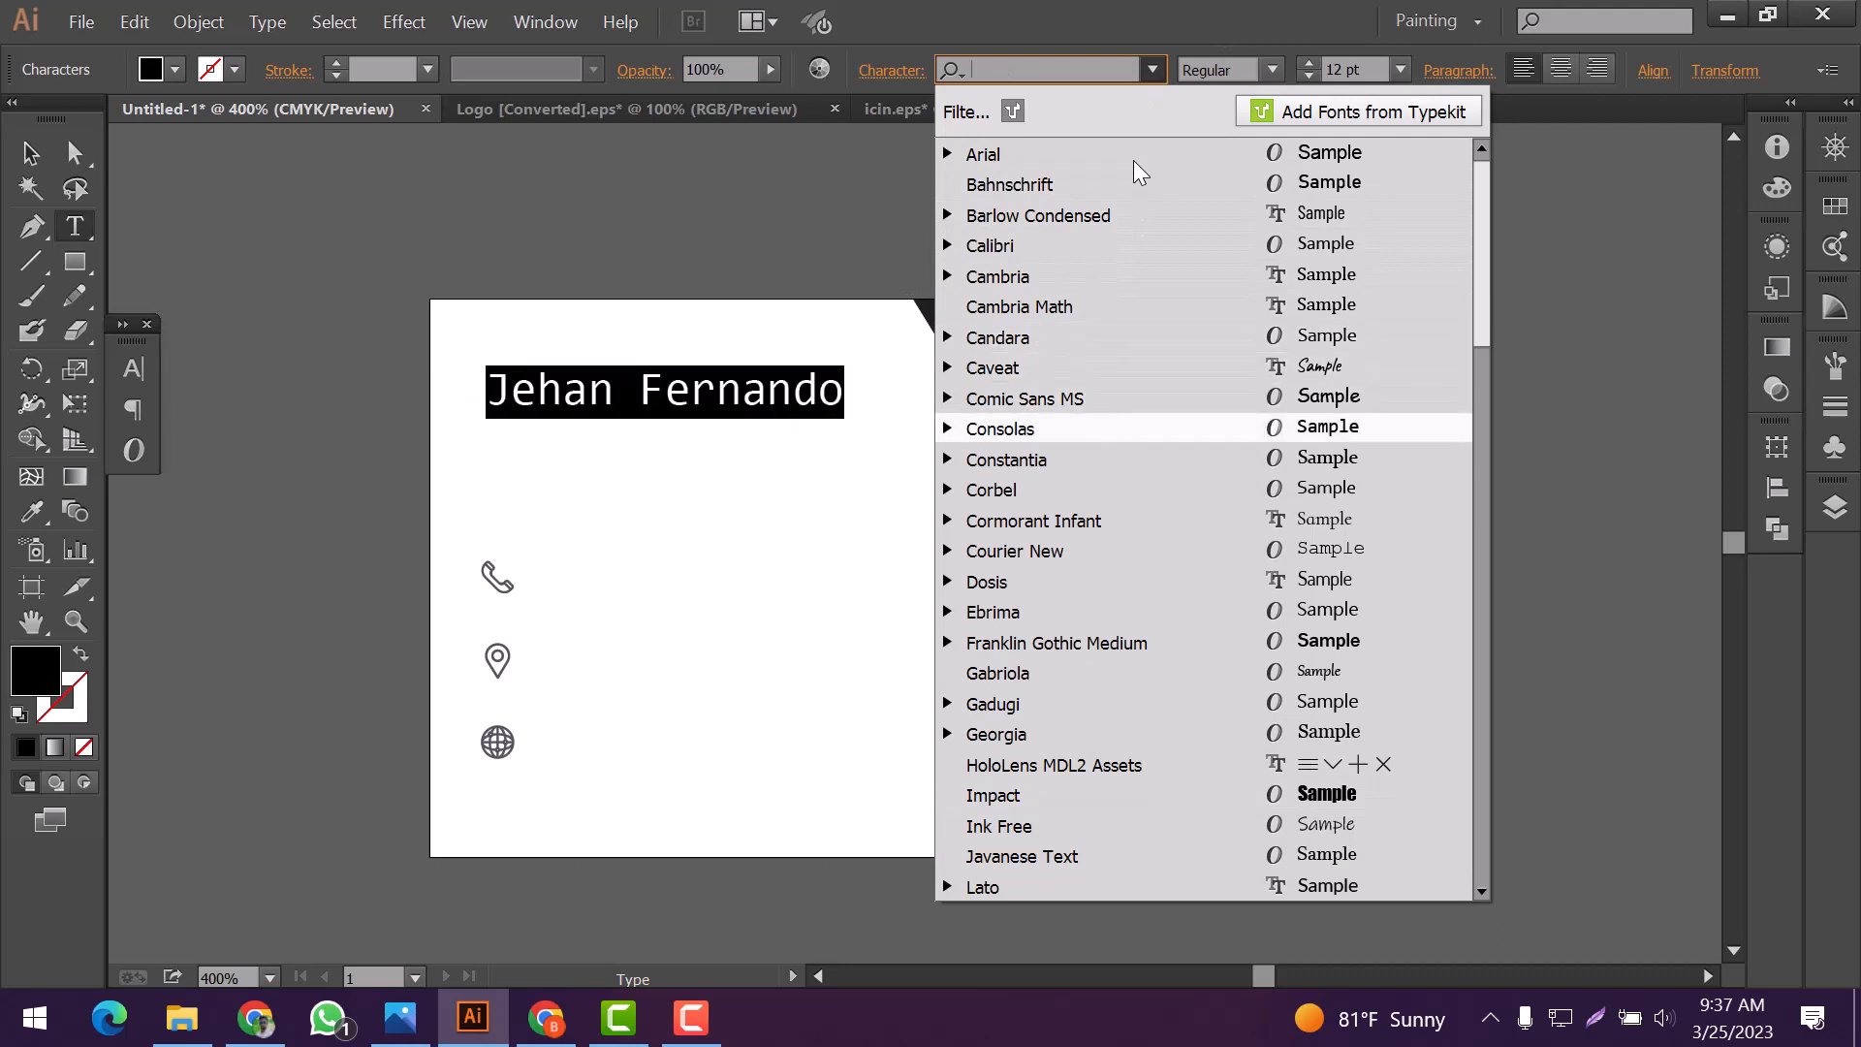
pyautogui.doubleClick(823, 412)
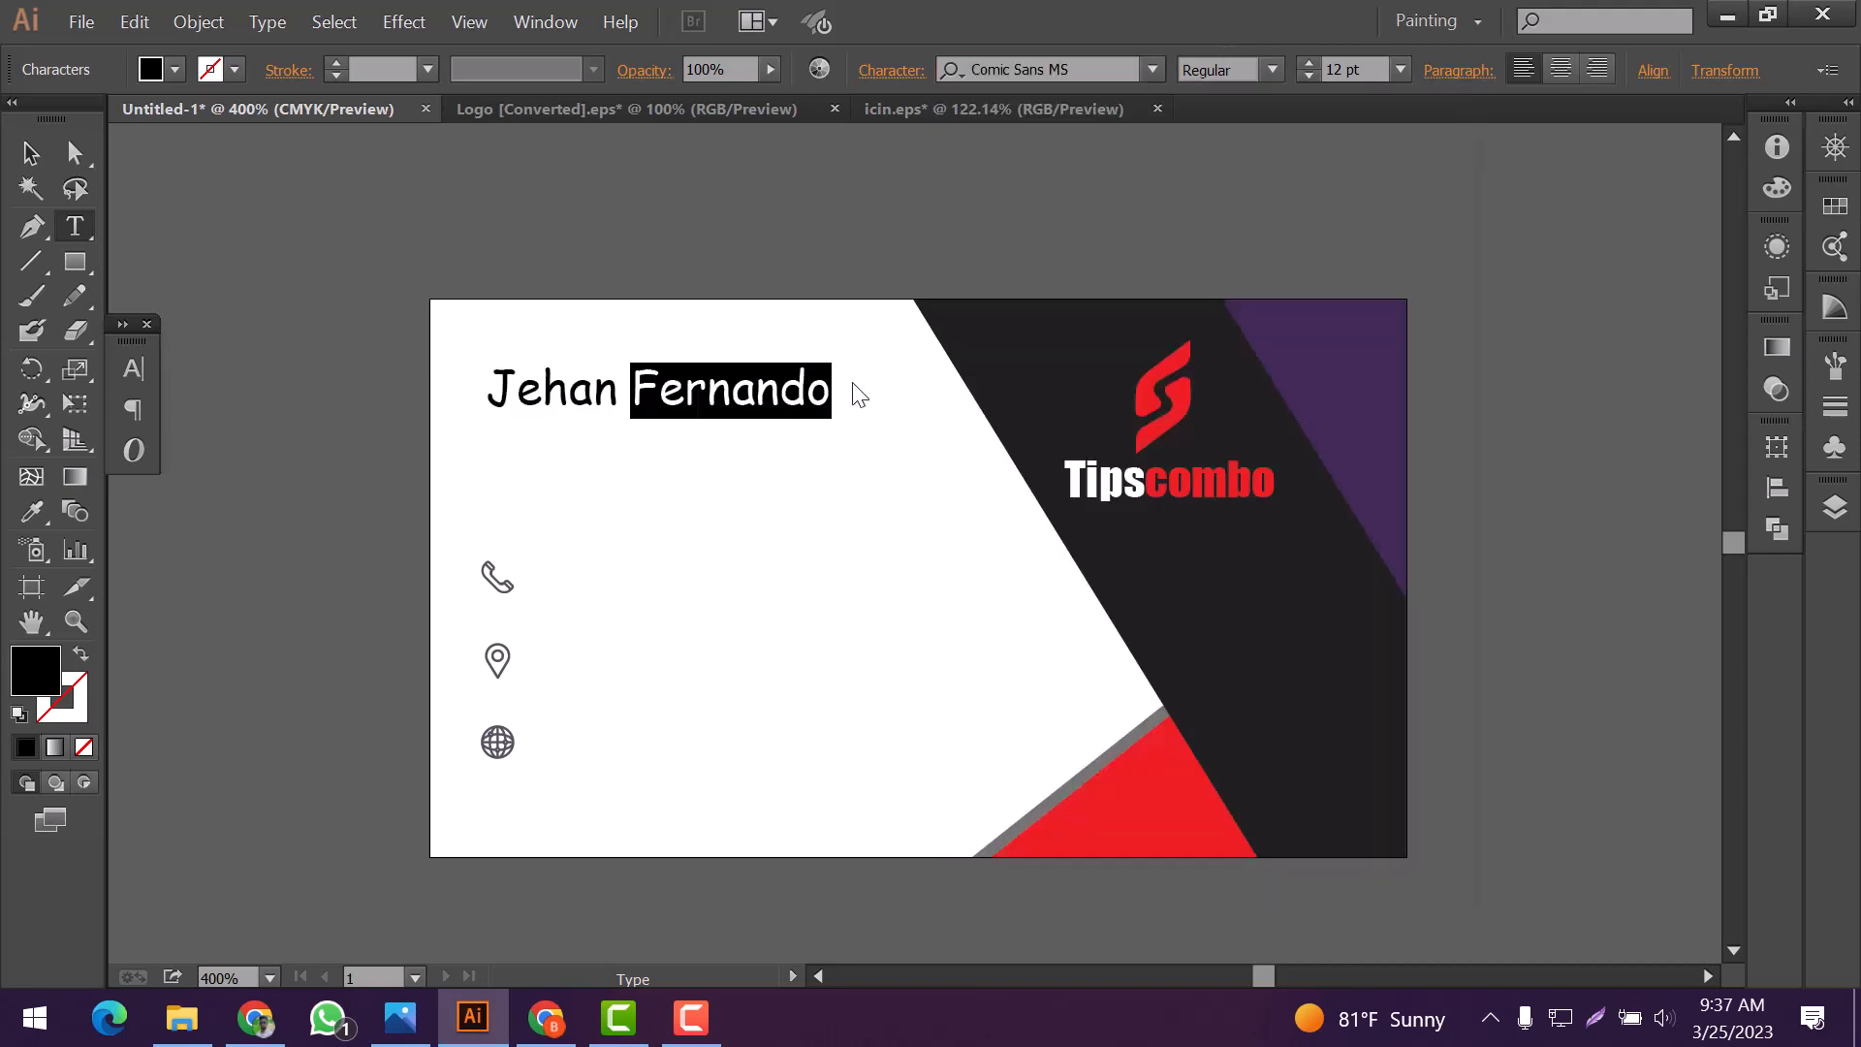
# Make the cardholder's first name bold and nudge the name text slightly toward the card's upper-left corner
pyautogui.doubleClick(514, 392)
pyautogui.click(1272, 70)
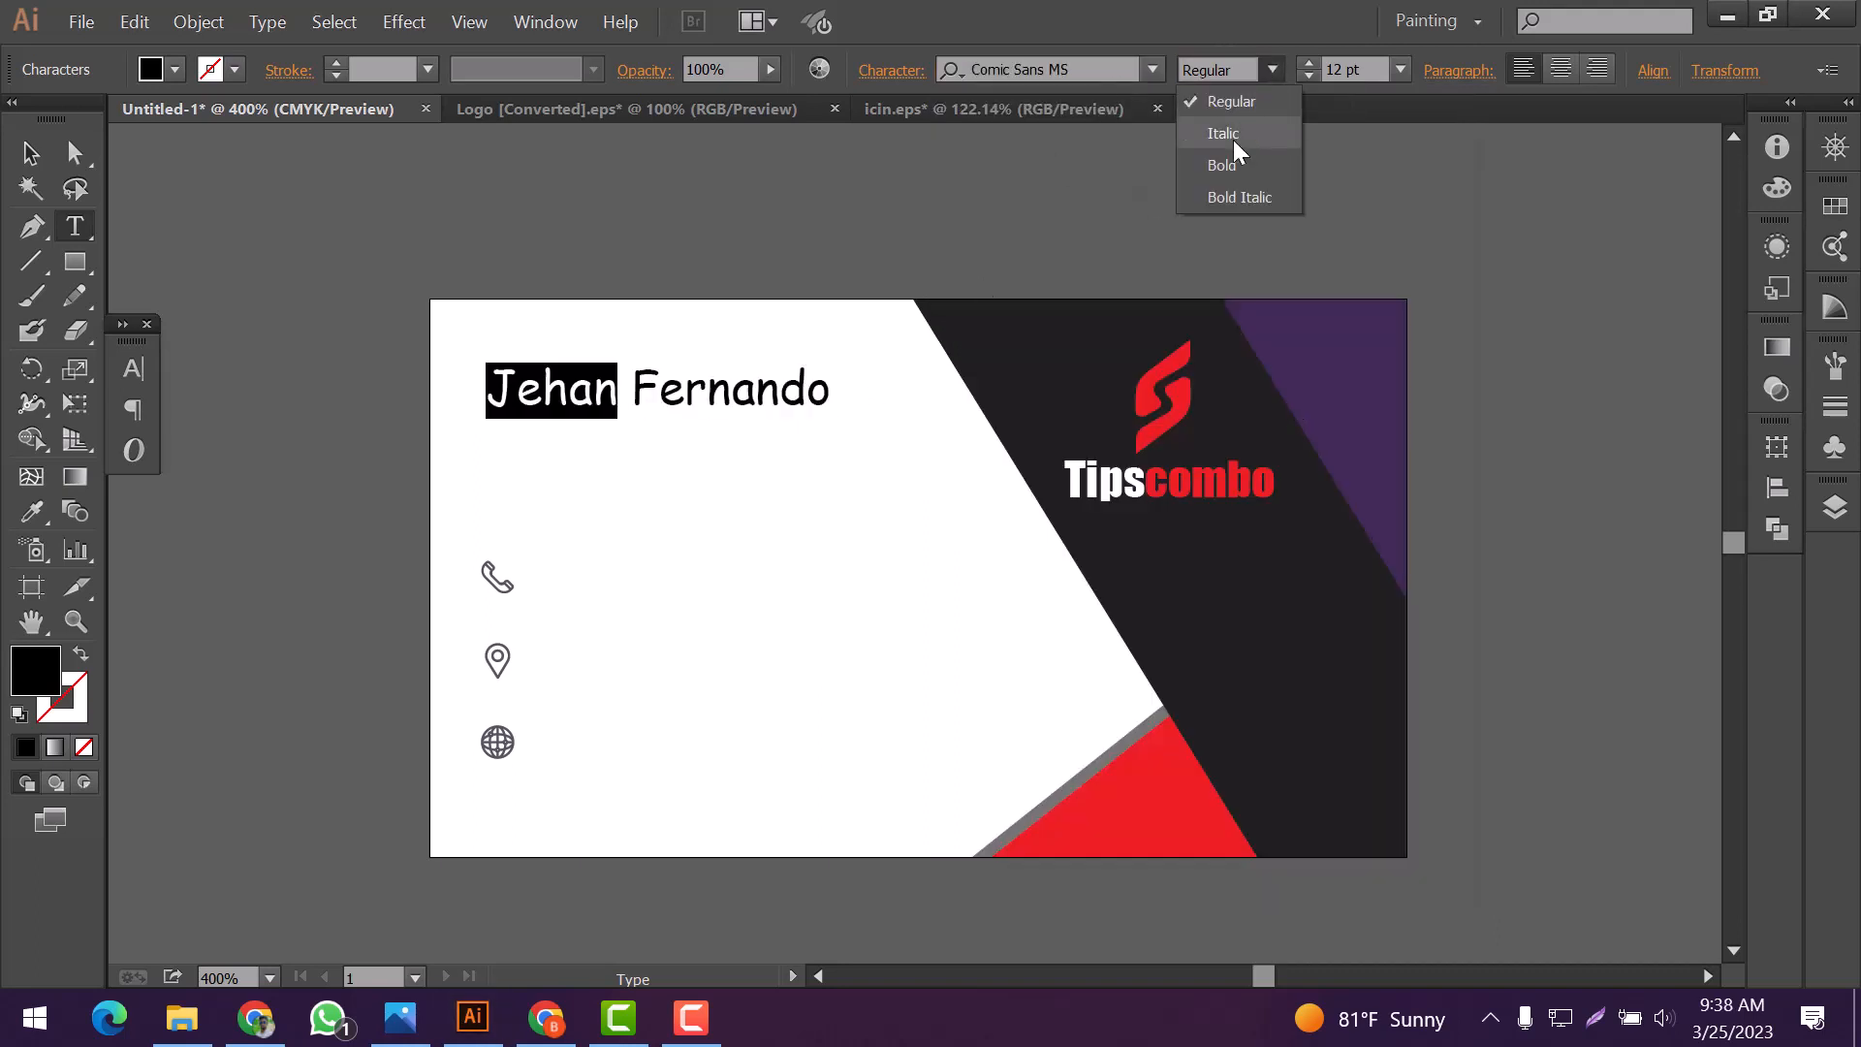
pyautogui.click(1234, 166)
pyautogui.click(31, 154)
pyautogui.moveTo(640, 388); pyautogui.dragTo(633, 386)
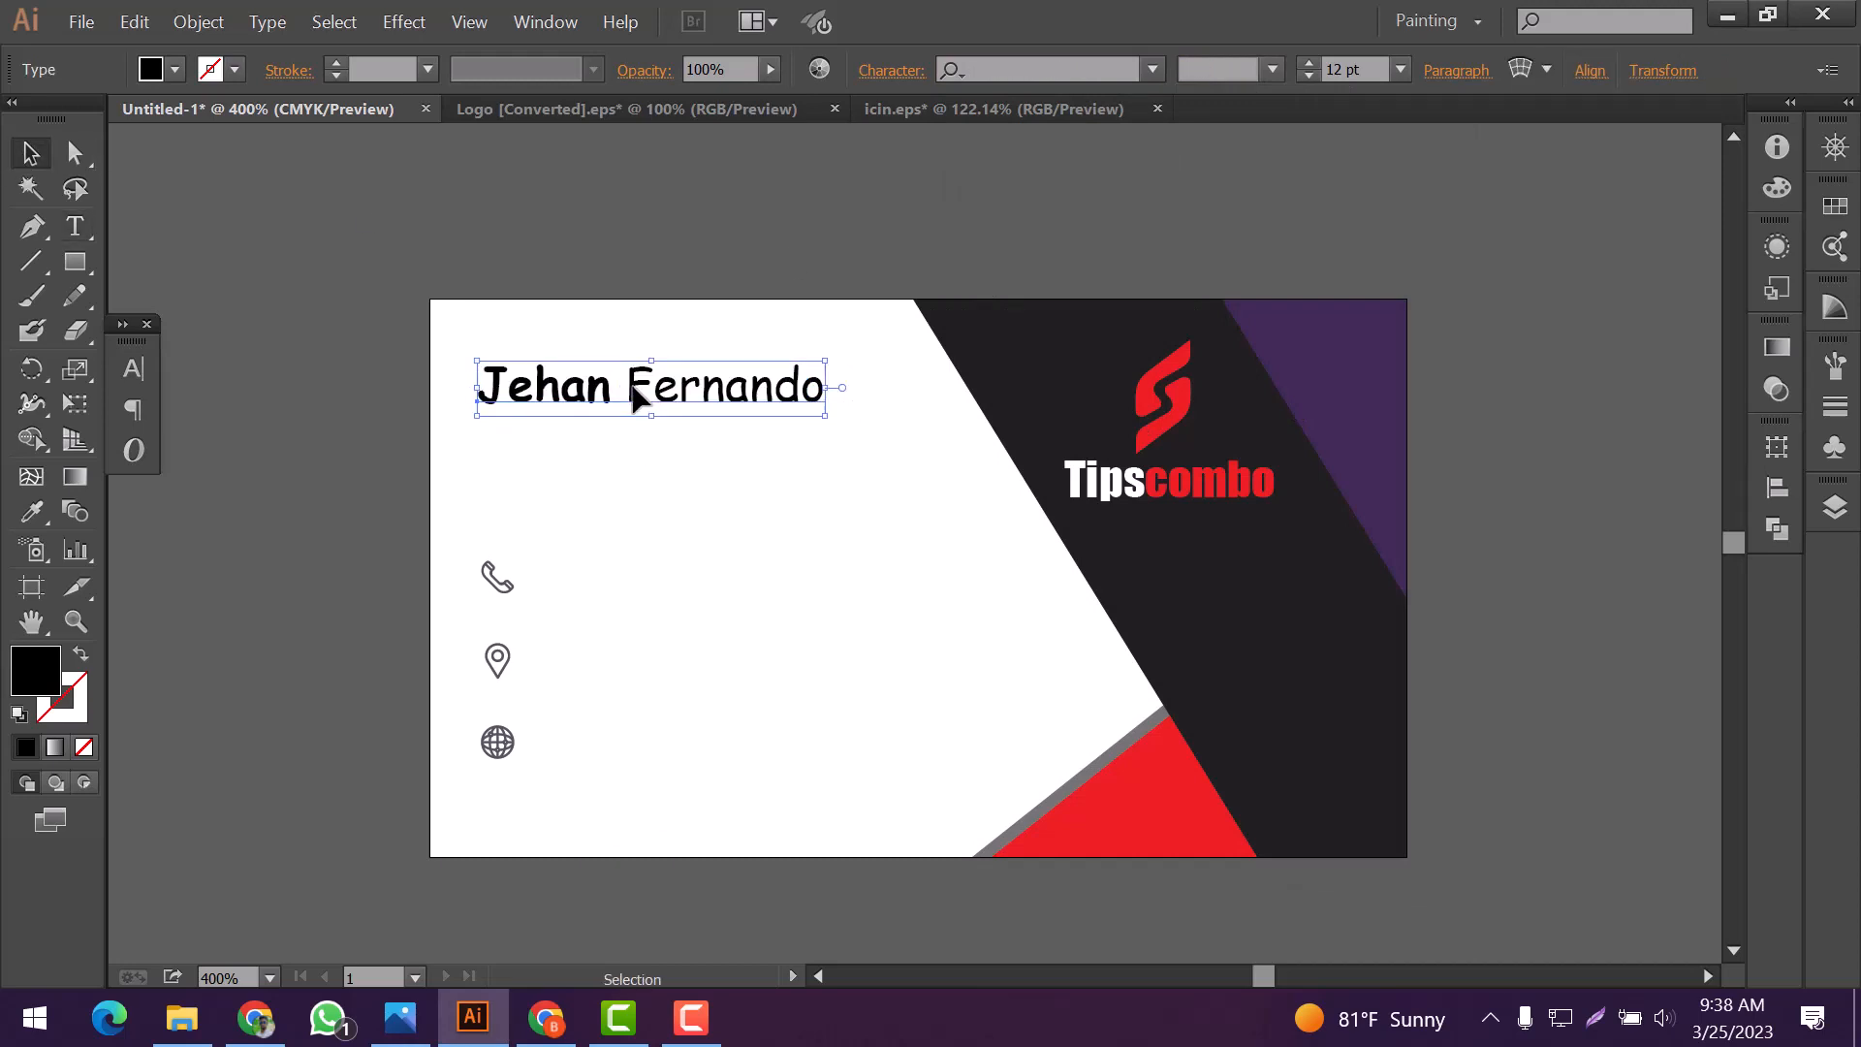
# Color the cardholder's last name with the red sampled from the logo
pyautogui.click(490, 427)
pyautogui.press('t')
pyautogui.doubleClick(504, 398)
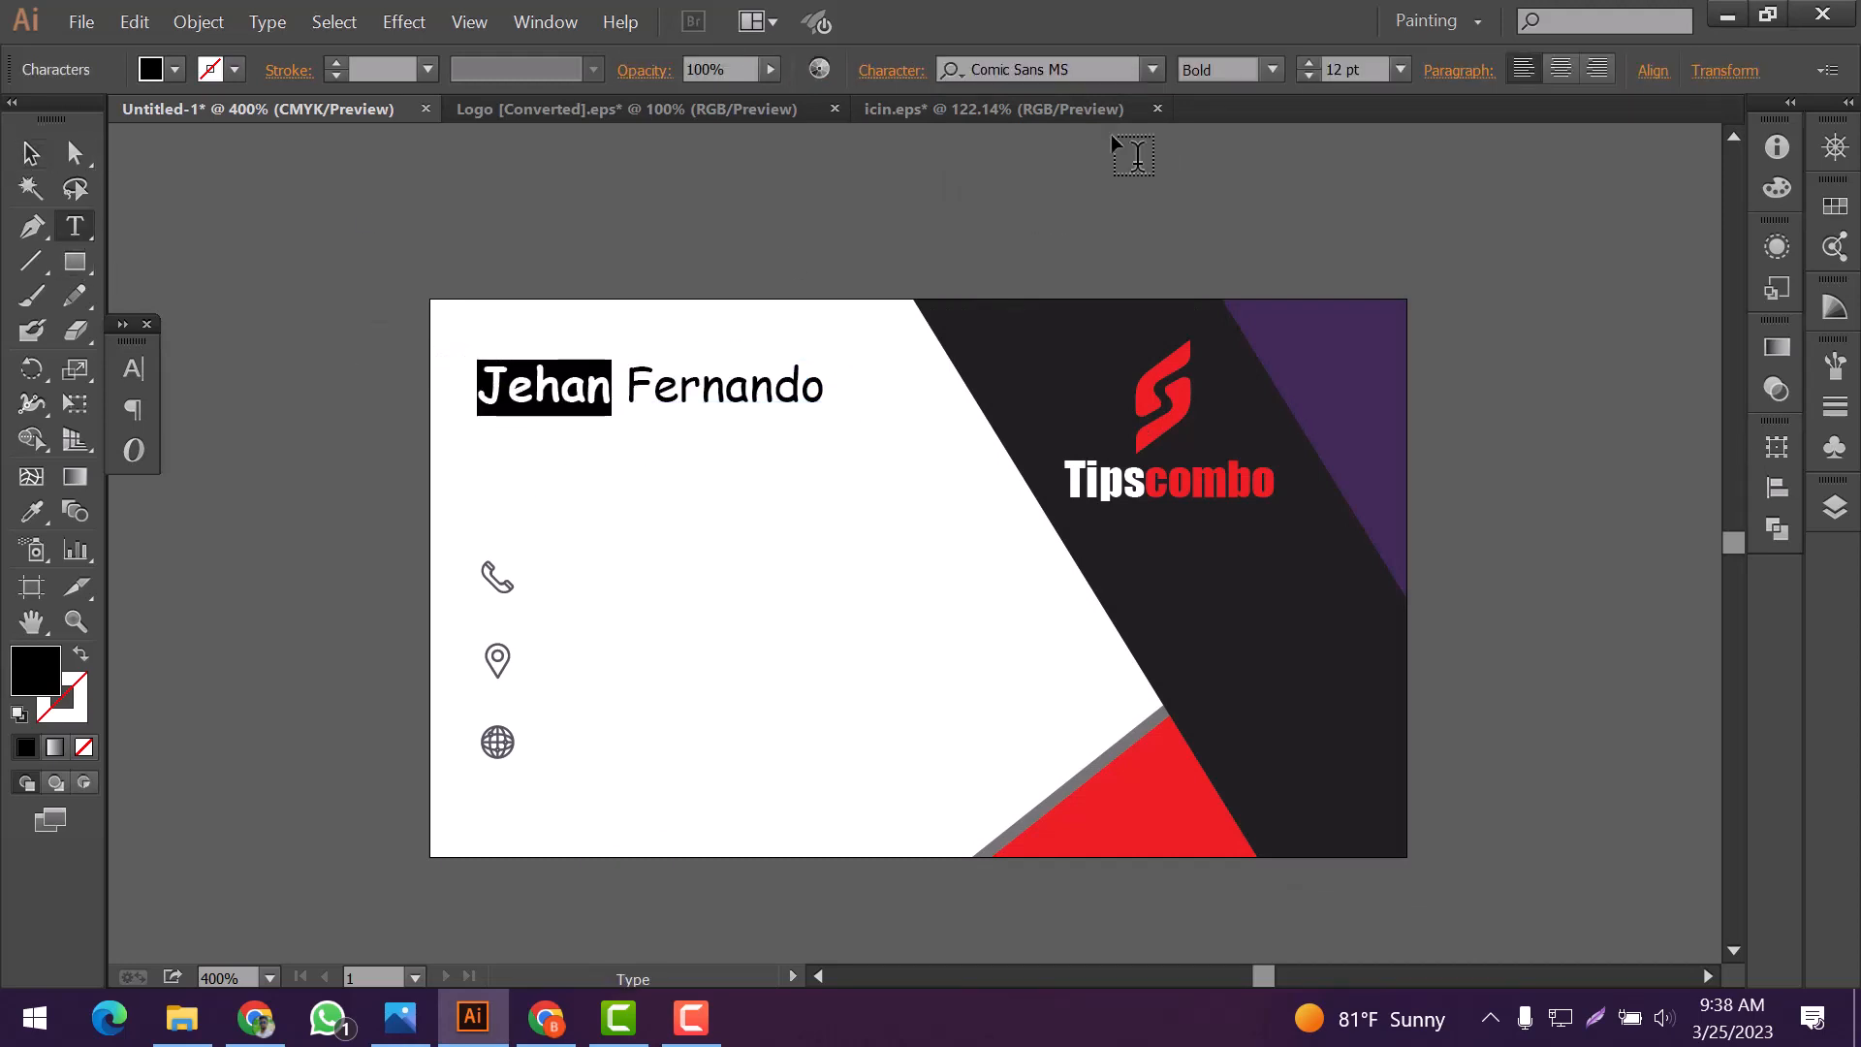
pyautogui.moveTo(626, 388); pyautogui.dragTo(827, 395)
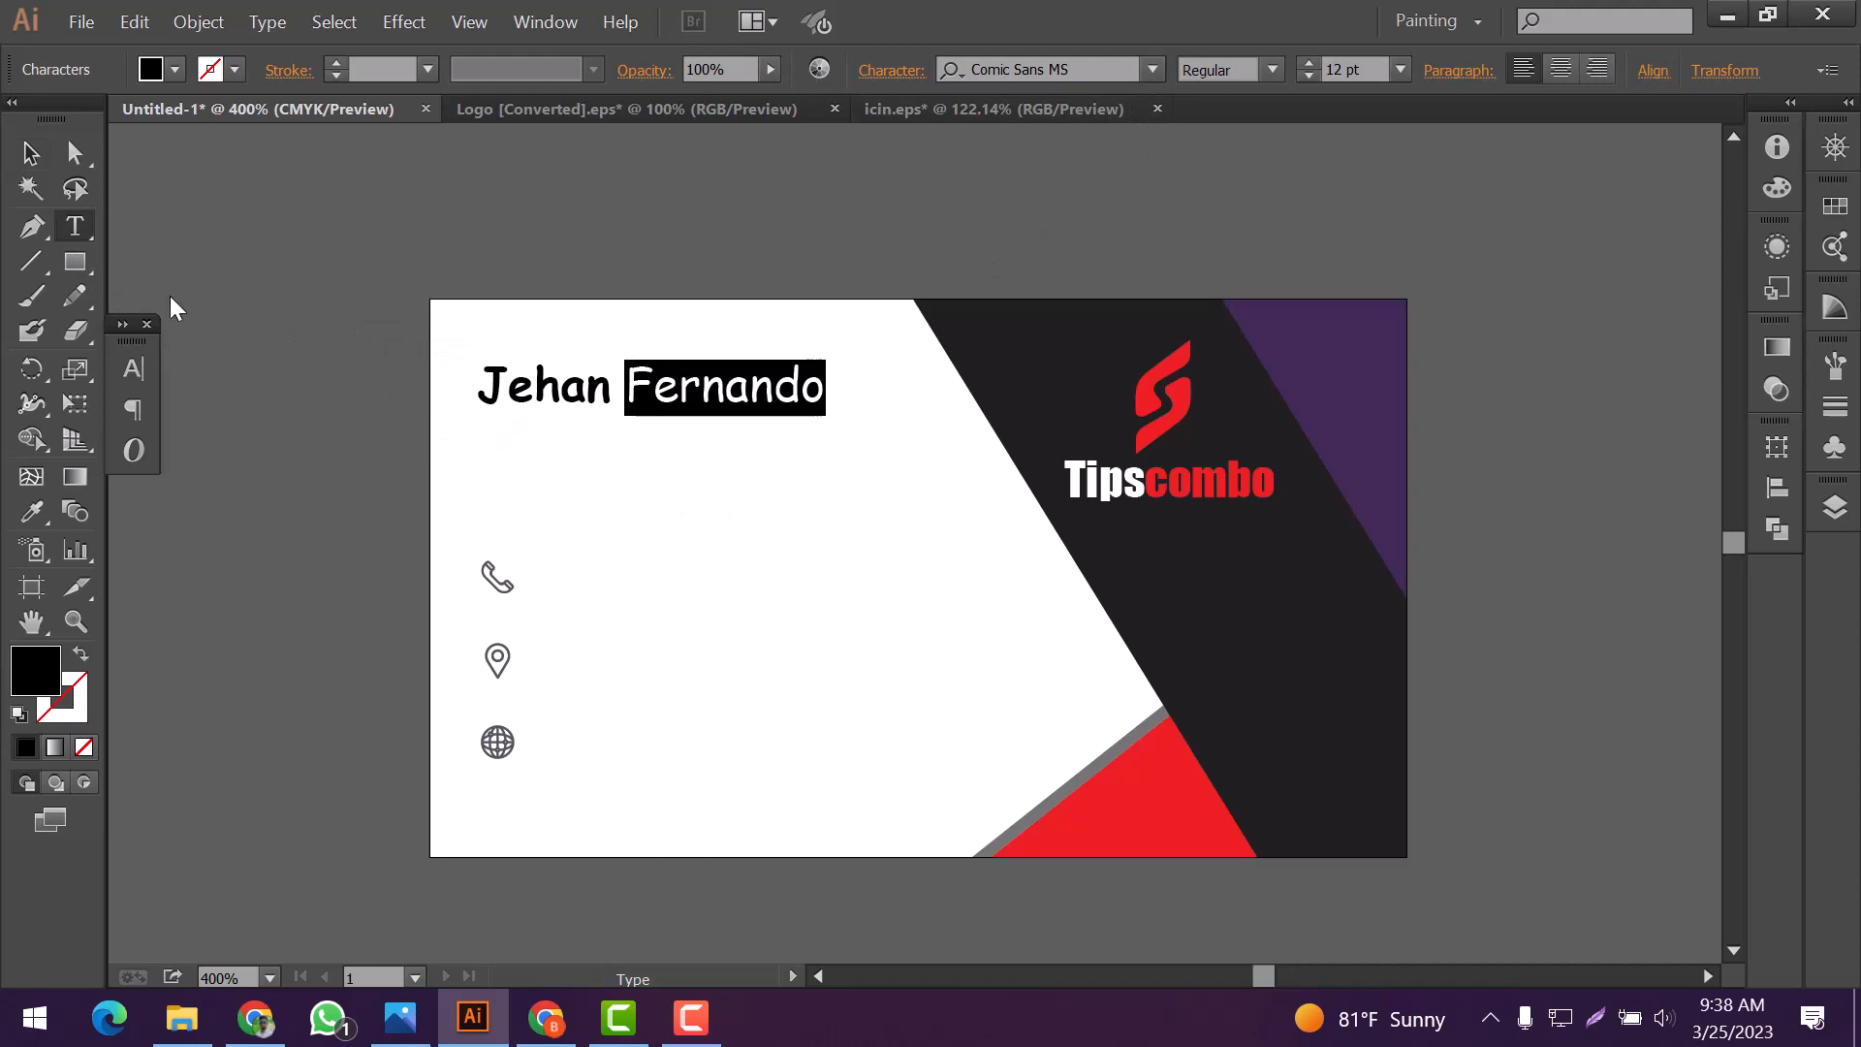
pyautogui.click(34, 514)
pyautogui.click(1153, 407)
pyautogui.press('v')
pyautogui.click(728, 439)
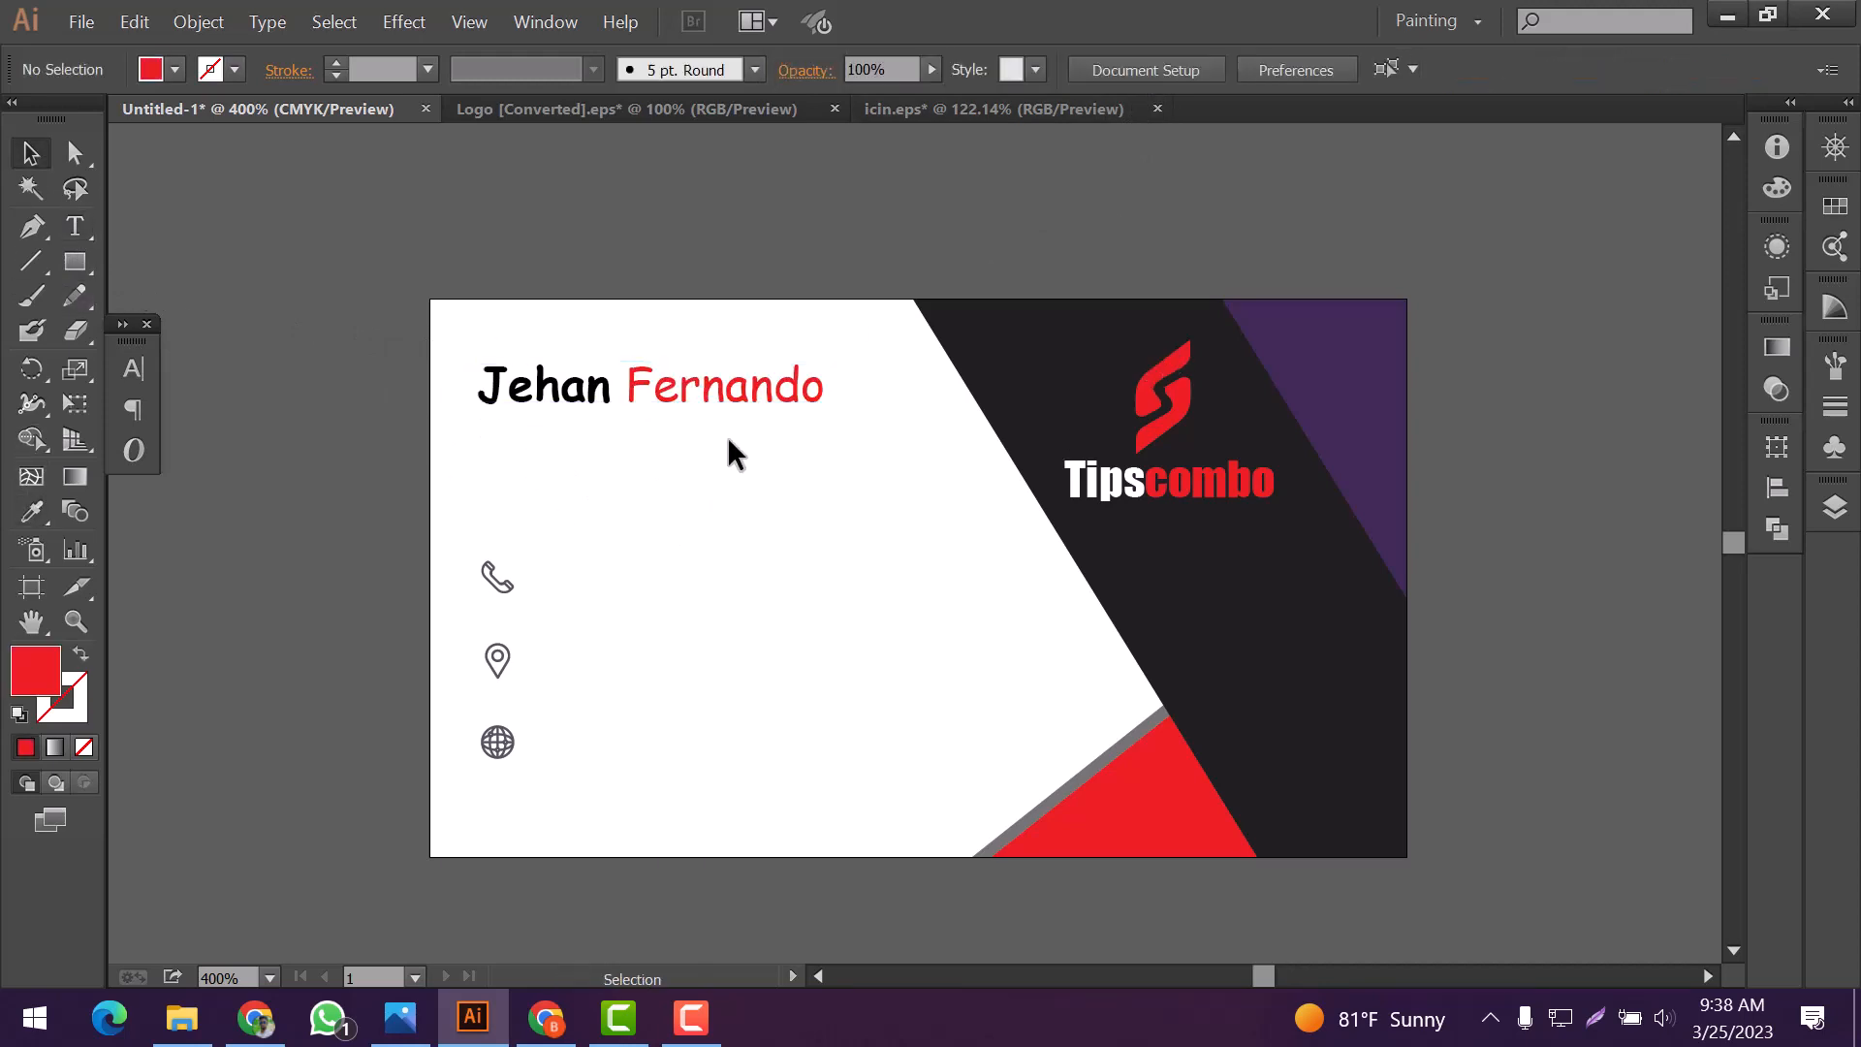
# Add the job title "Graphic Designer" as text just below the cardholder's name
pyautogui.click(77, 228)
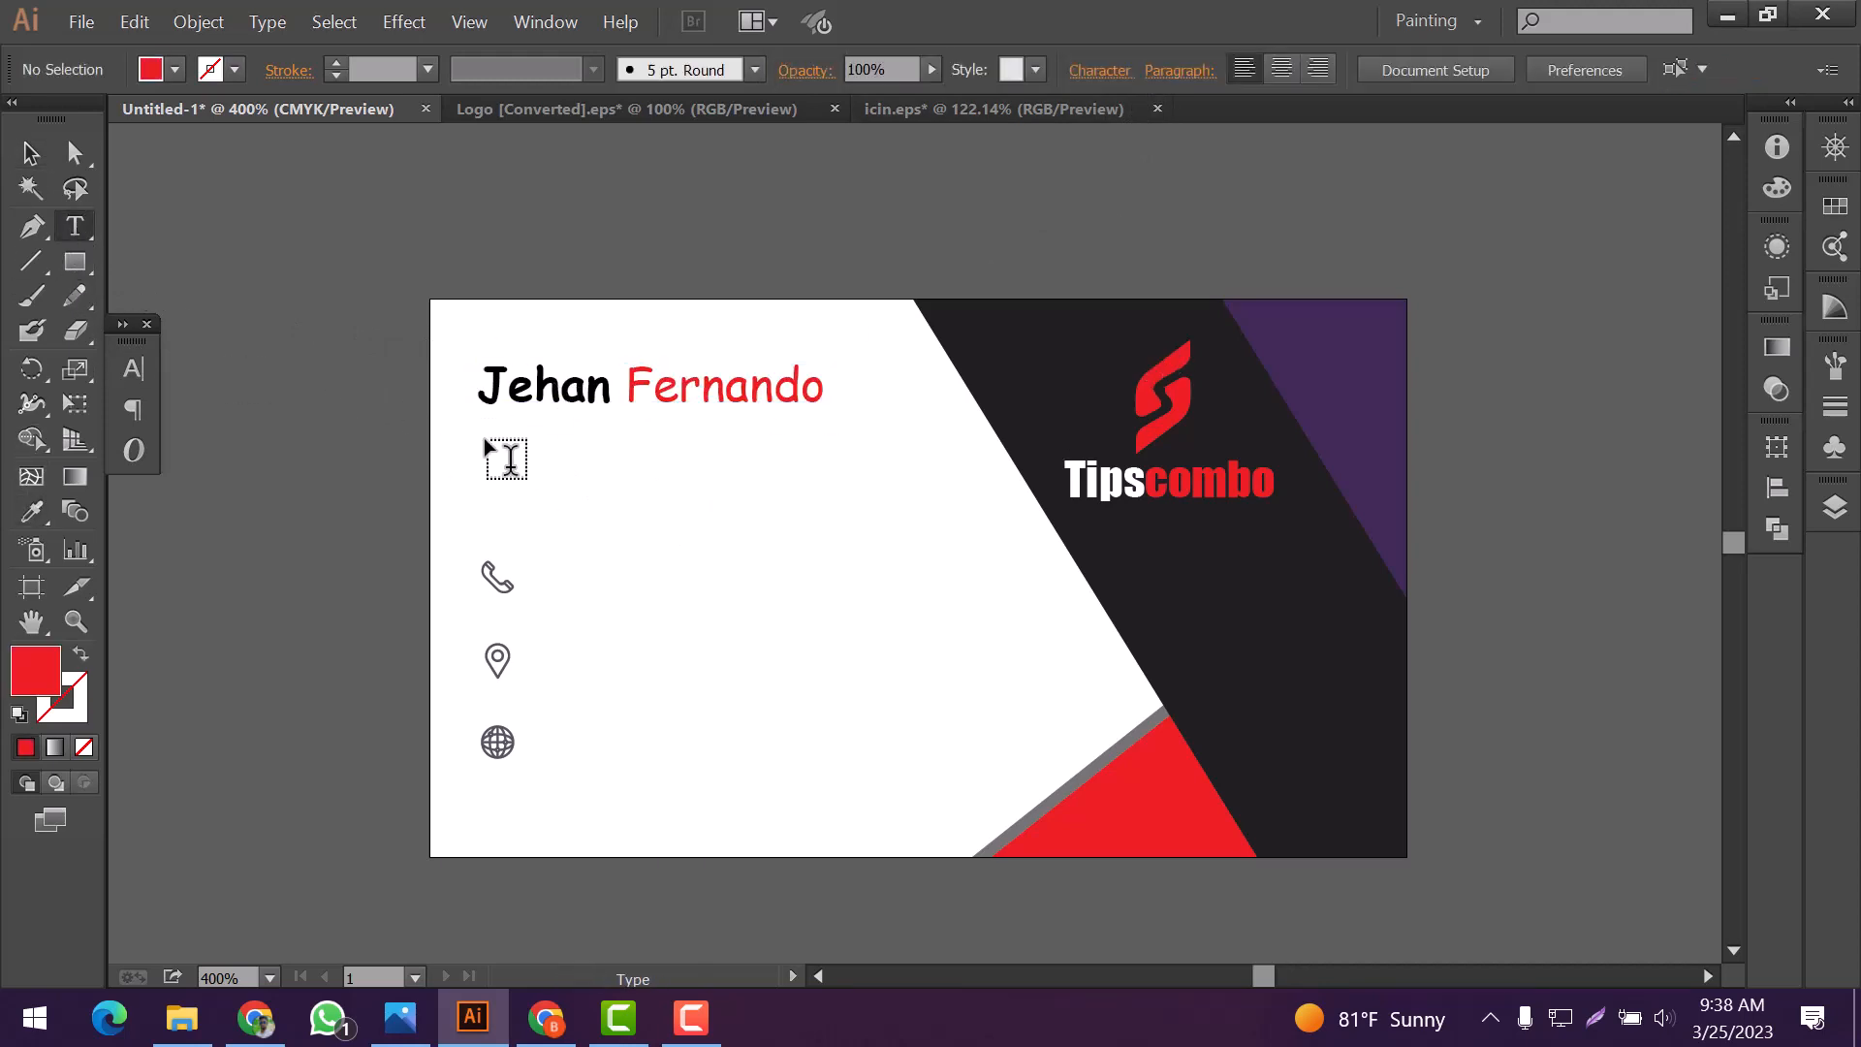
pyautogui.click(490, 438)
pyautogui.write('g')
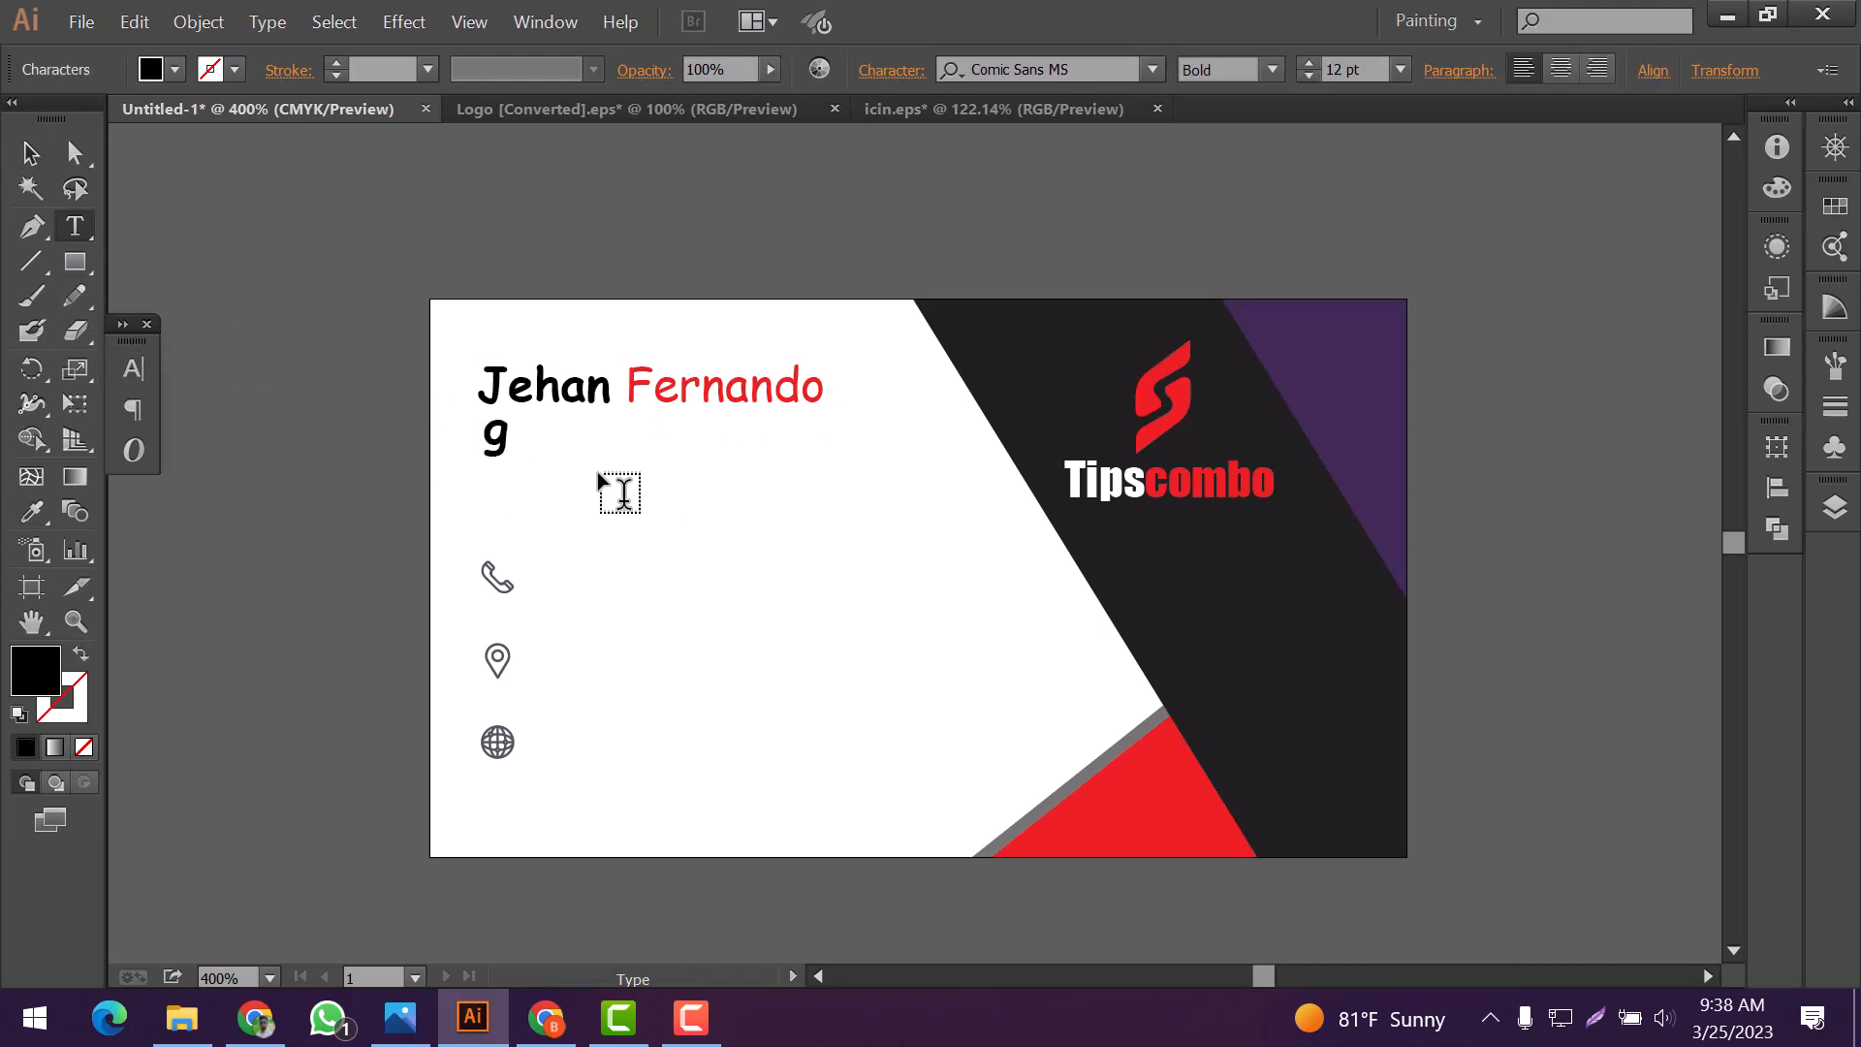
pyautogui.write('rafhic')
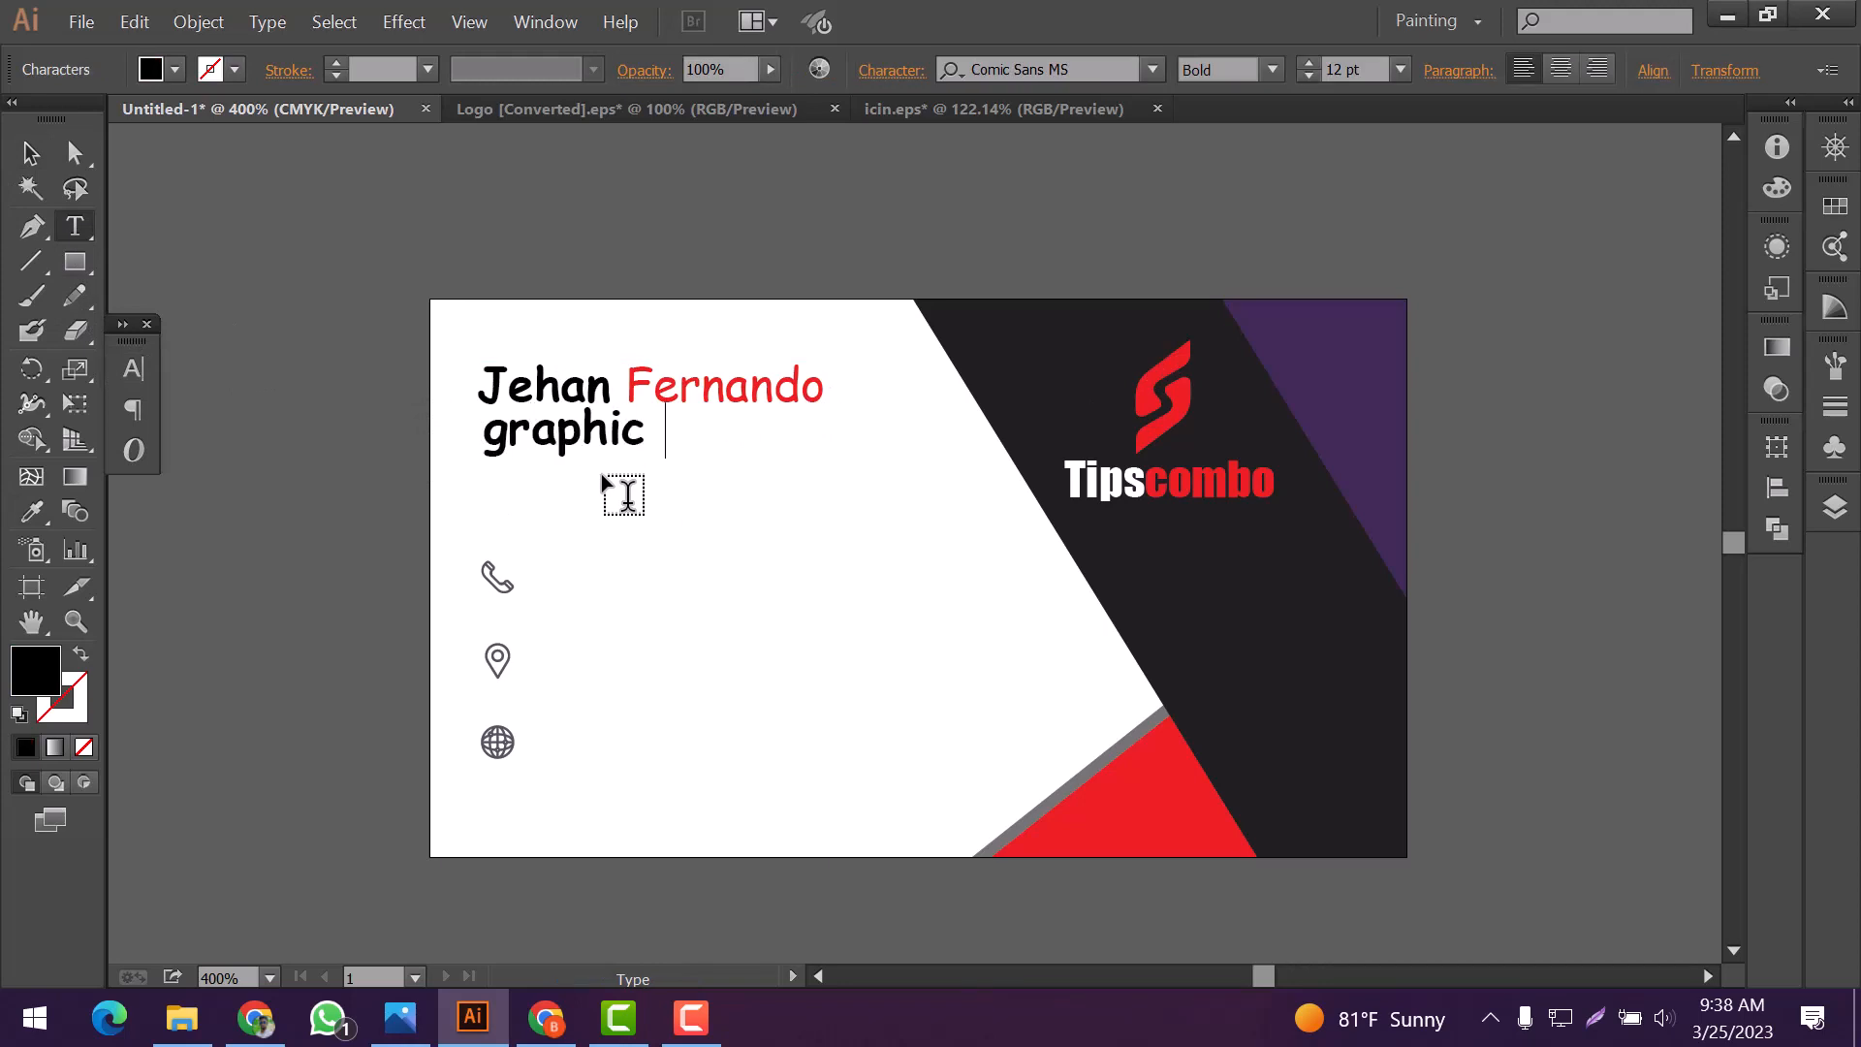
pyautogui.write(' Designer')
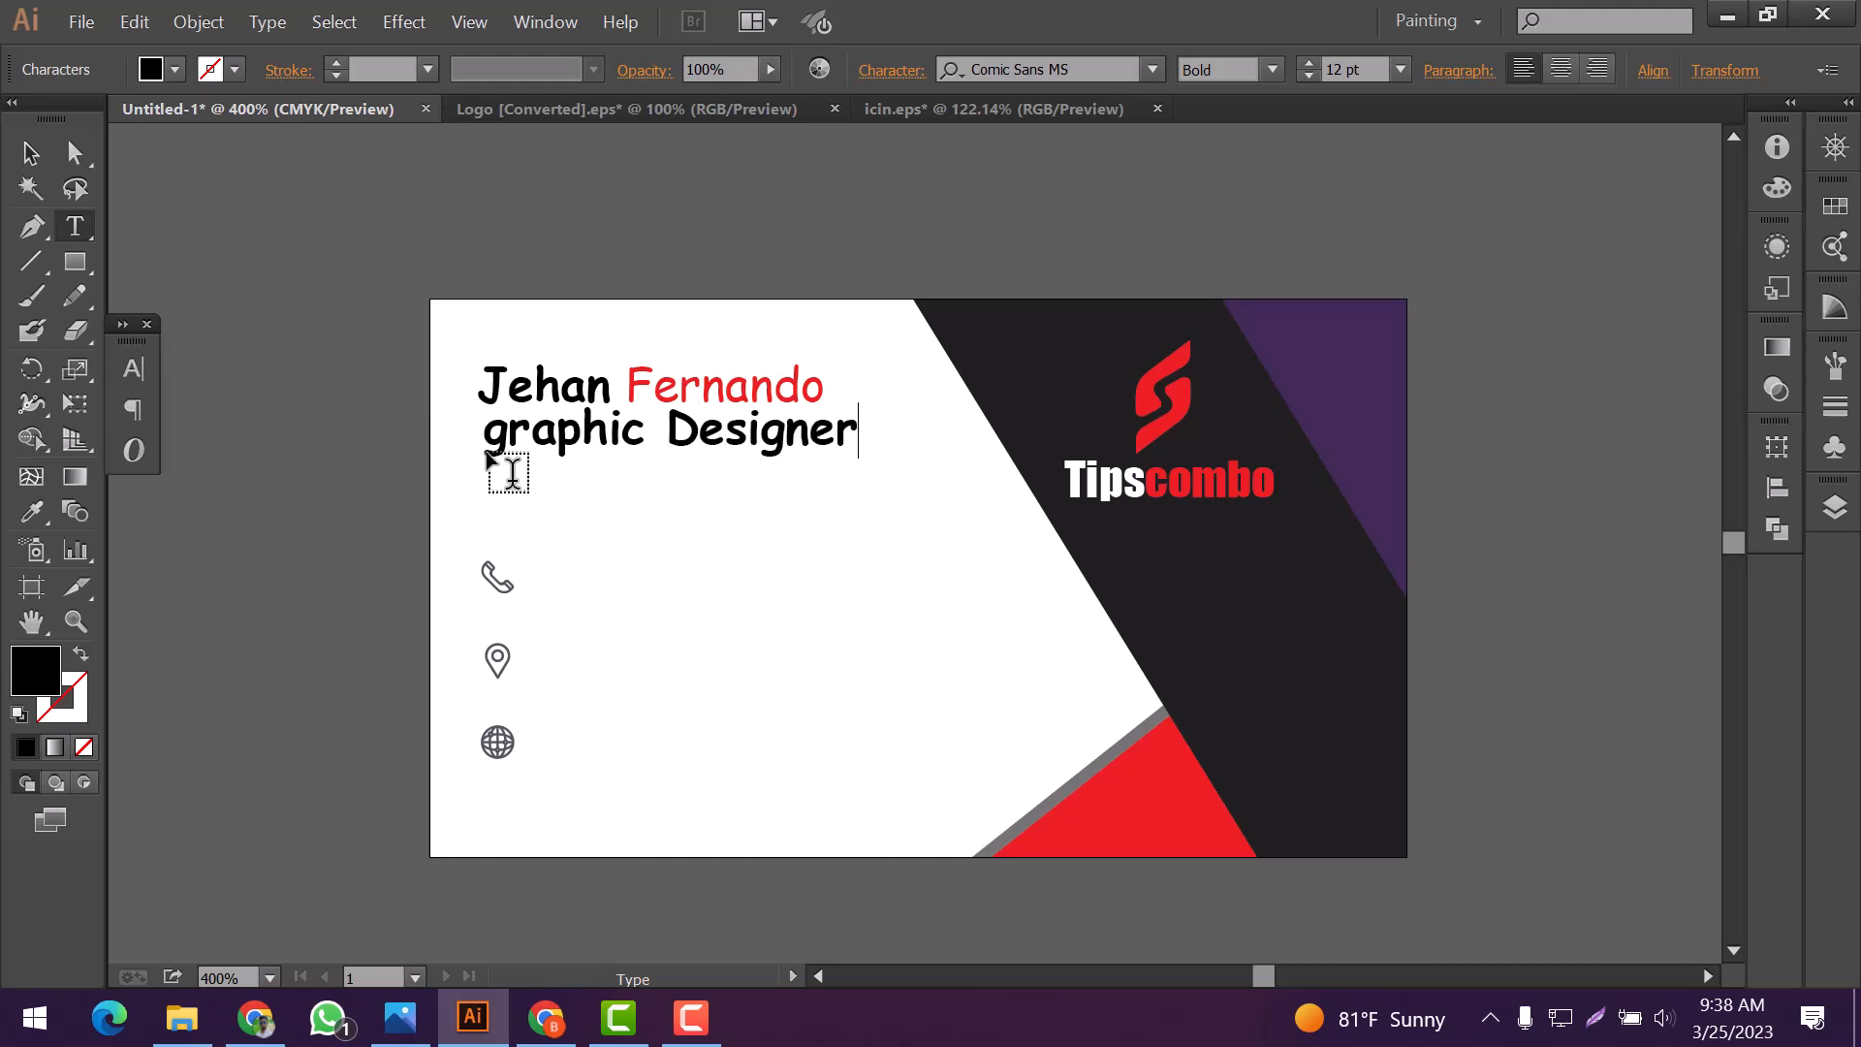
pyautogui.moveTo(510, 448); pyautogui.dragTo(471, 472)
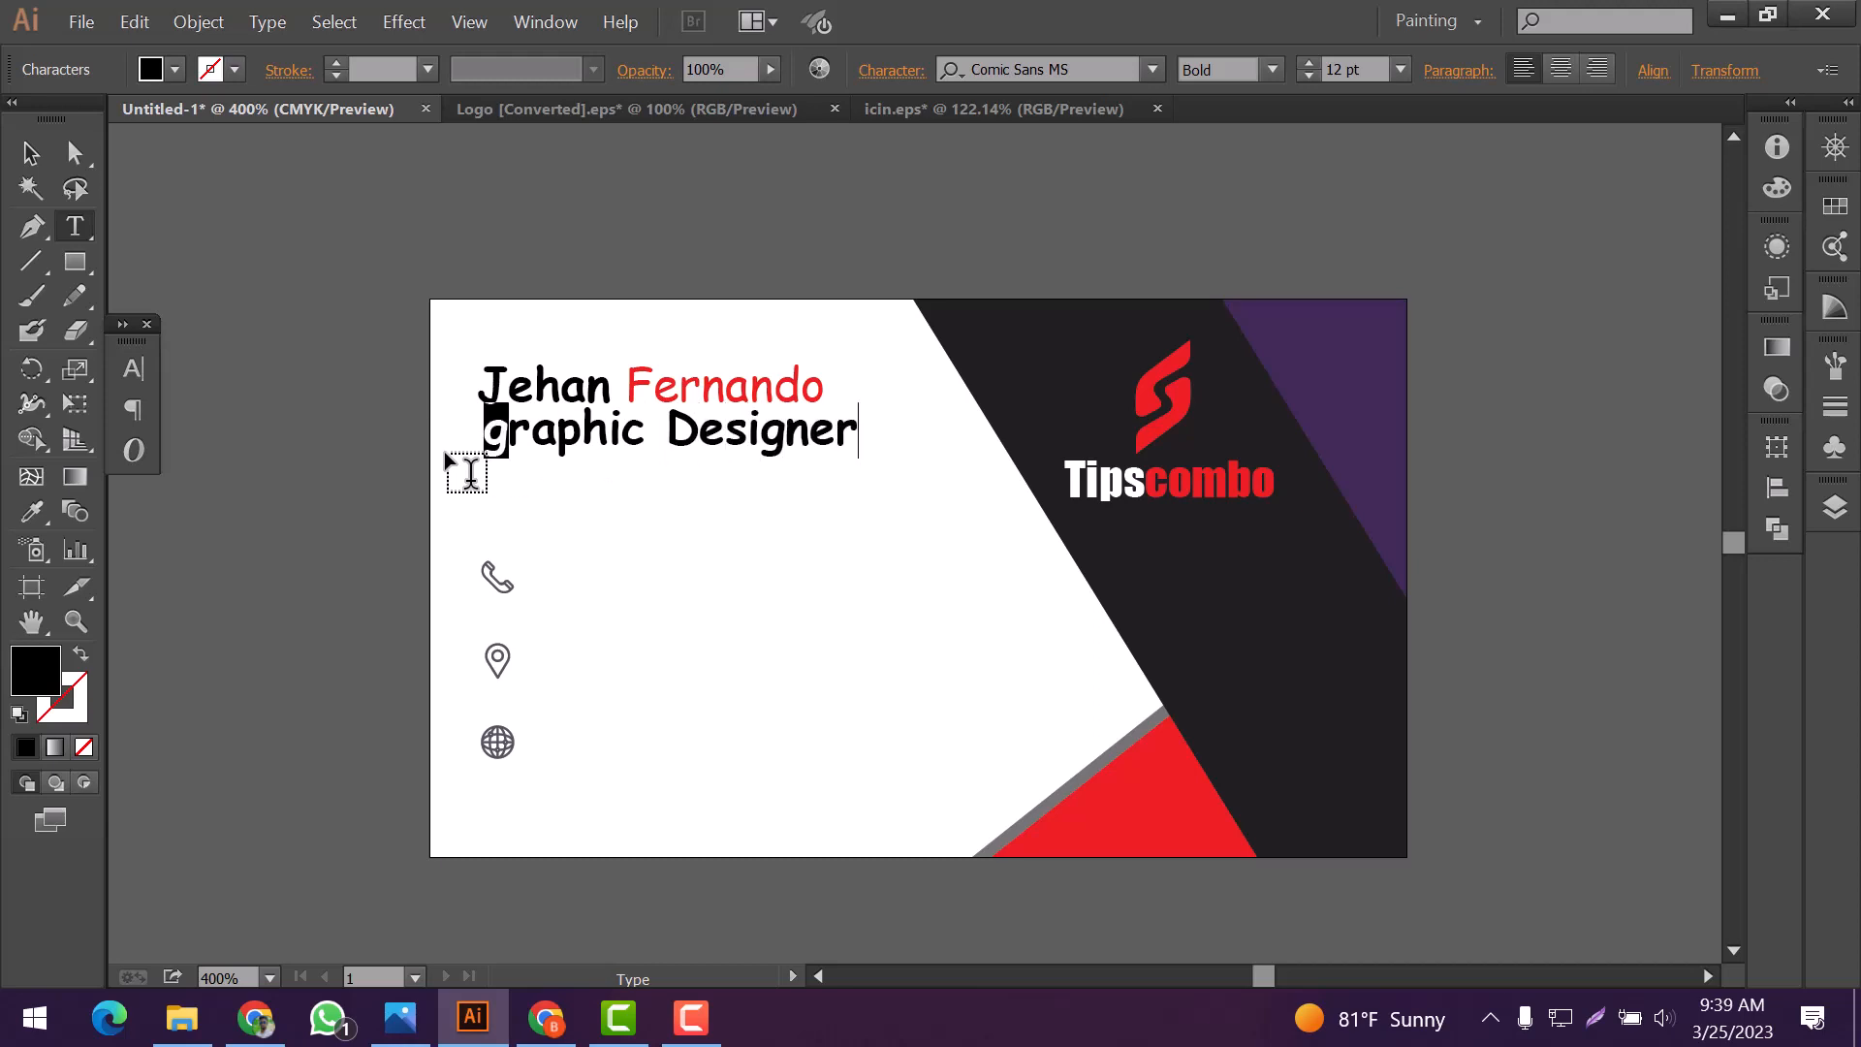
pyautogui.write('G')
# Set the job title in Bahnschrift Regular at 7 pt
pyautogui.moveTo(876, 451); pyautogui.dragTo(489, 463)
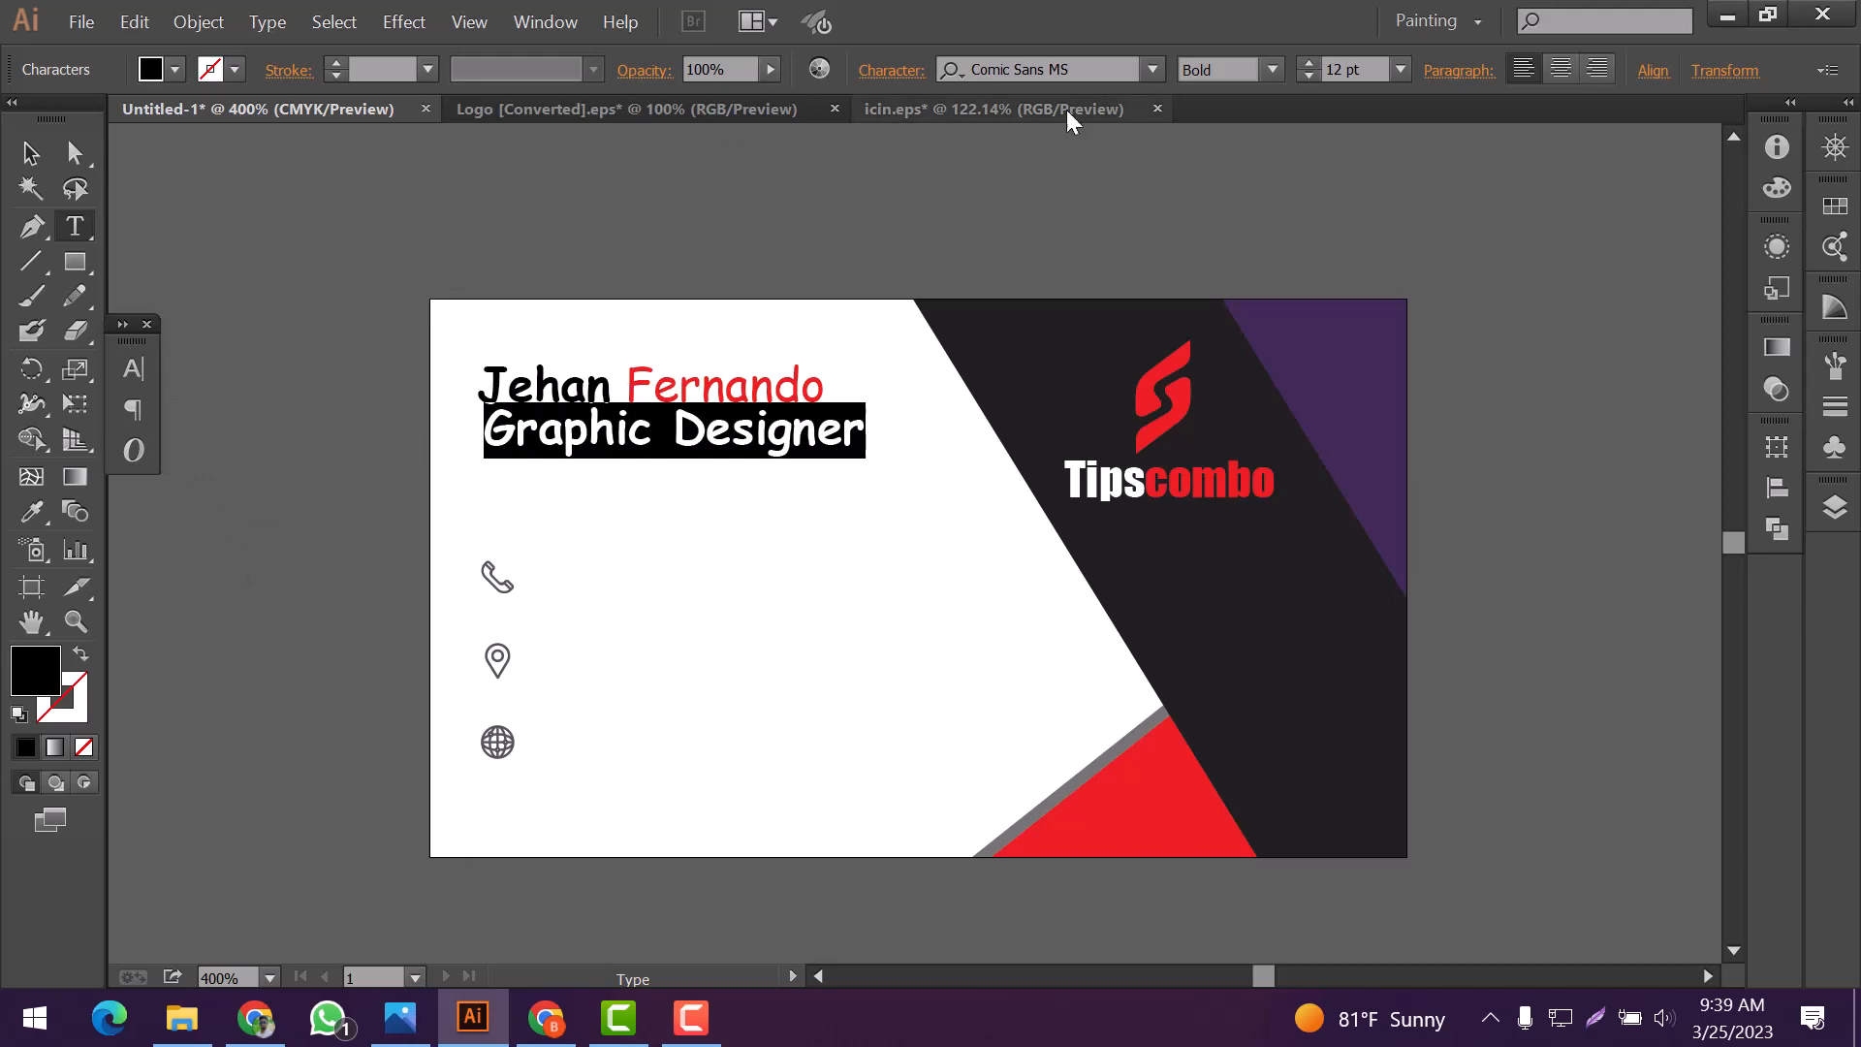
pyautogui.click(1153, 69)
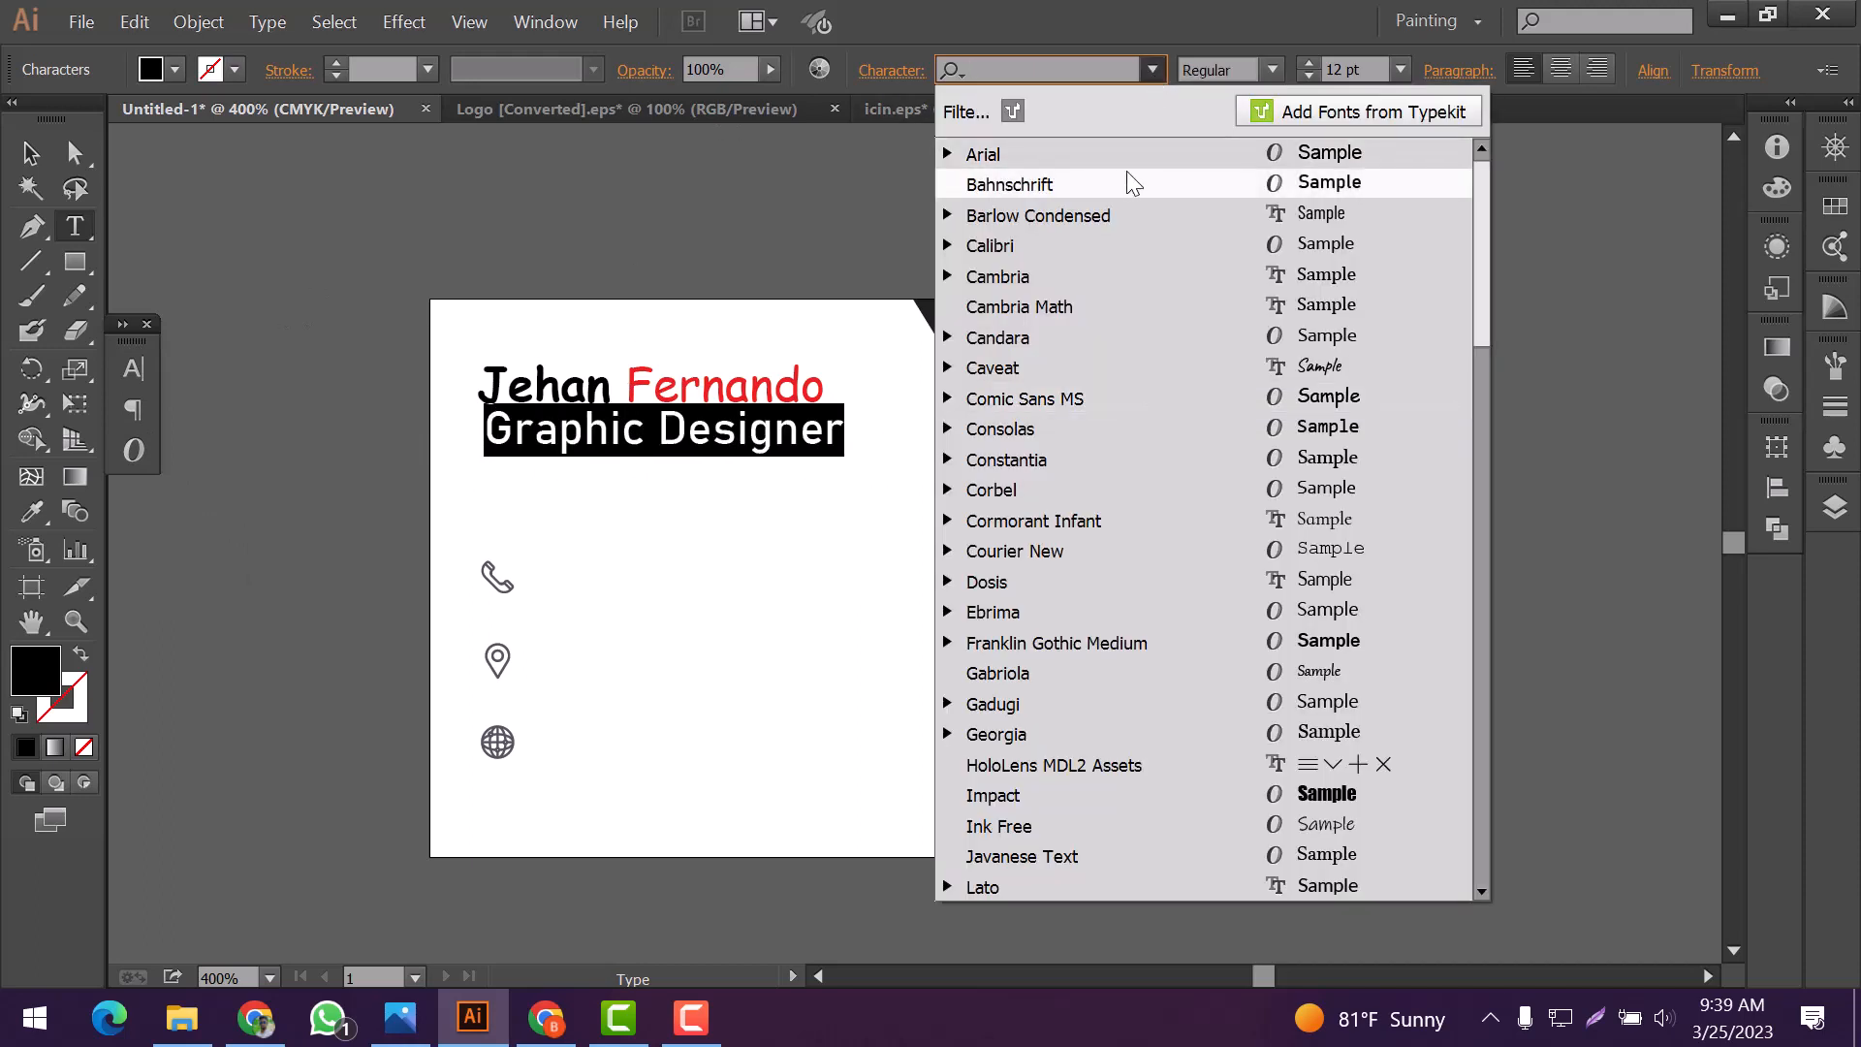
pyautogui.click(1134, 184)
pyautogui.click(1309, 77)
pyautogui.click(1309, 77)
pyautogui.click(1309, 78)
pyautogui.click(1309, 77)
pyautogui.click(1308, 77)
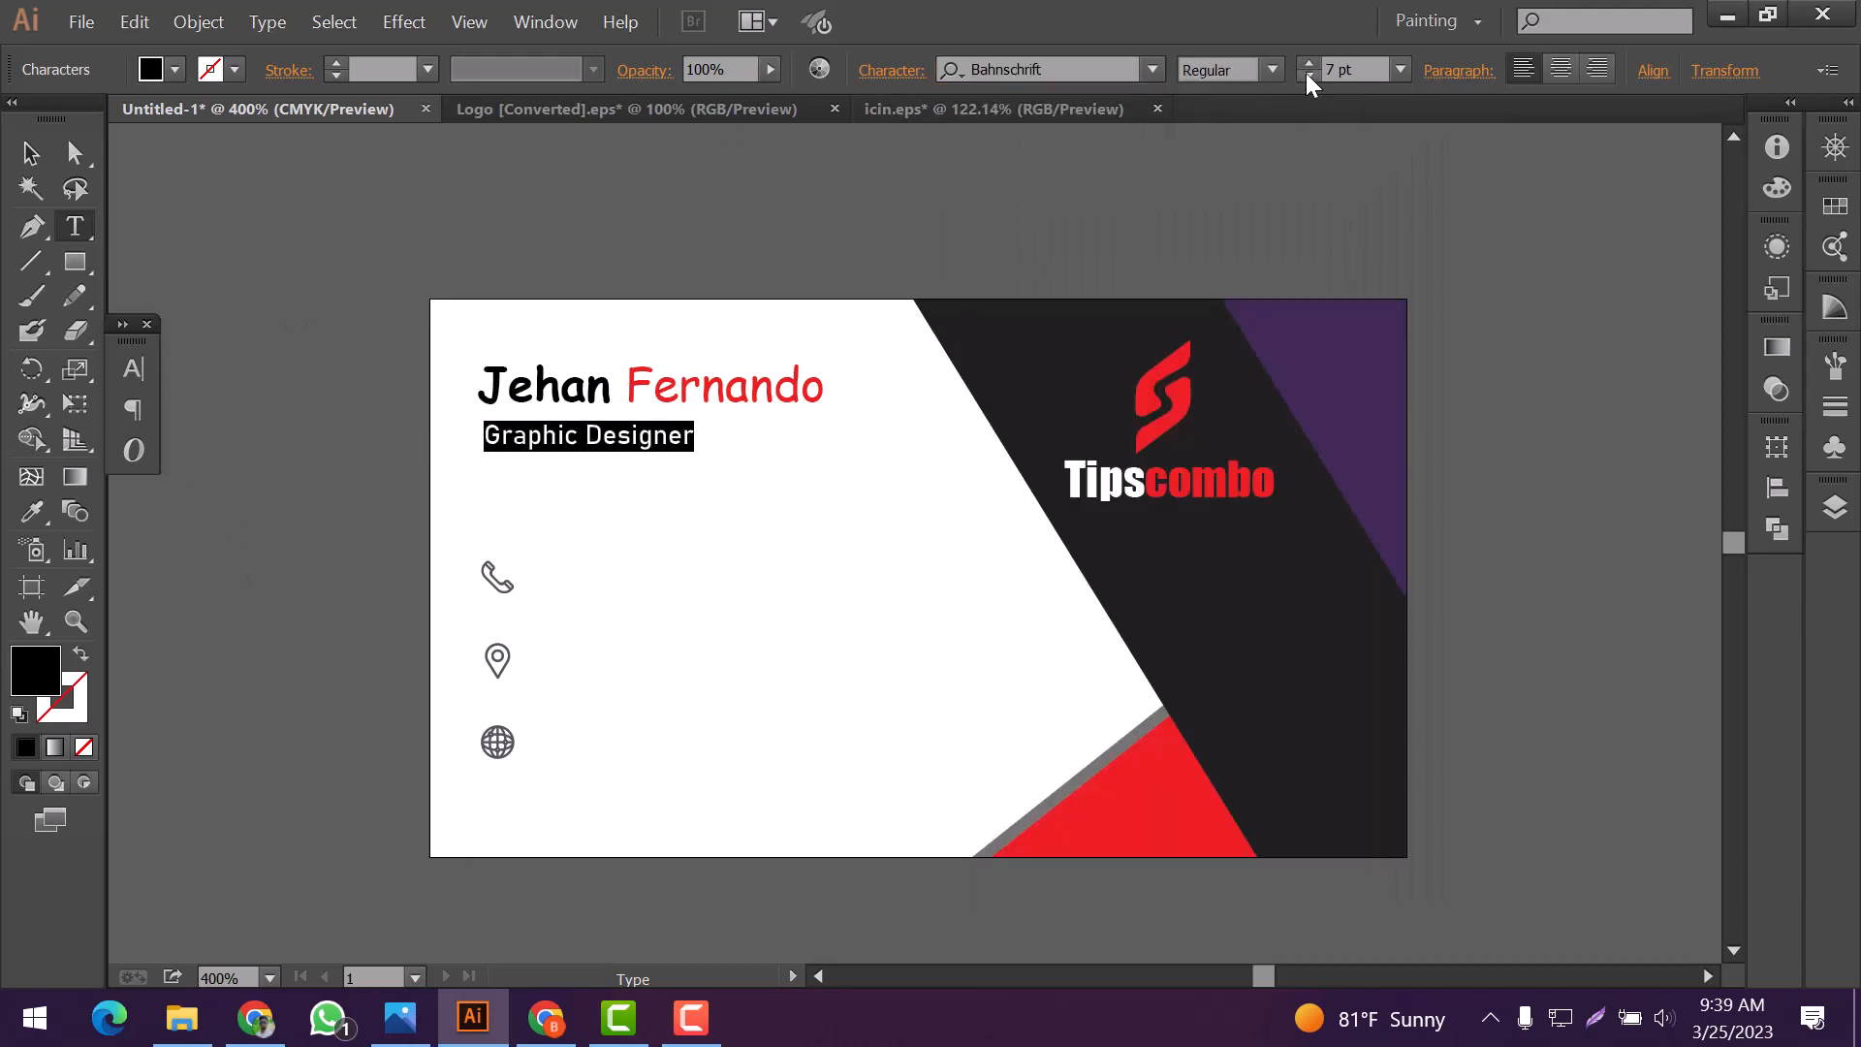
pyautogui.click(32, 155)
pyautogui.click(744, 458)
# Draw a thin black rectangle as a short bar beneath the job title
pyautogui.moveTo(594, 436); pyautogui.dragTo(607, 469)
pyautogui.click(773, 466)
pyautogui.click(75, 262)
pyautogui.click(1702, 429)
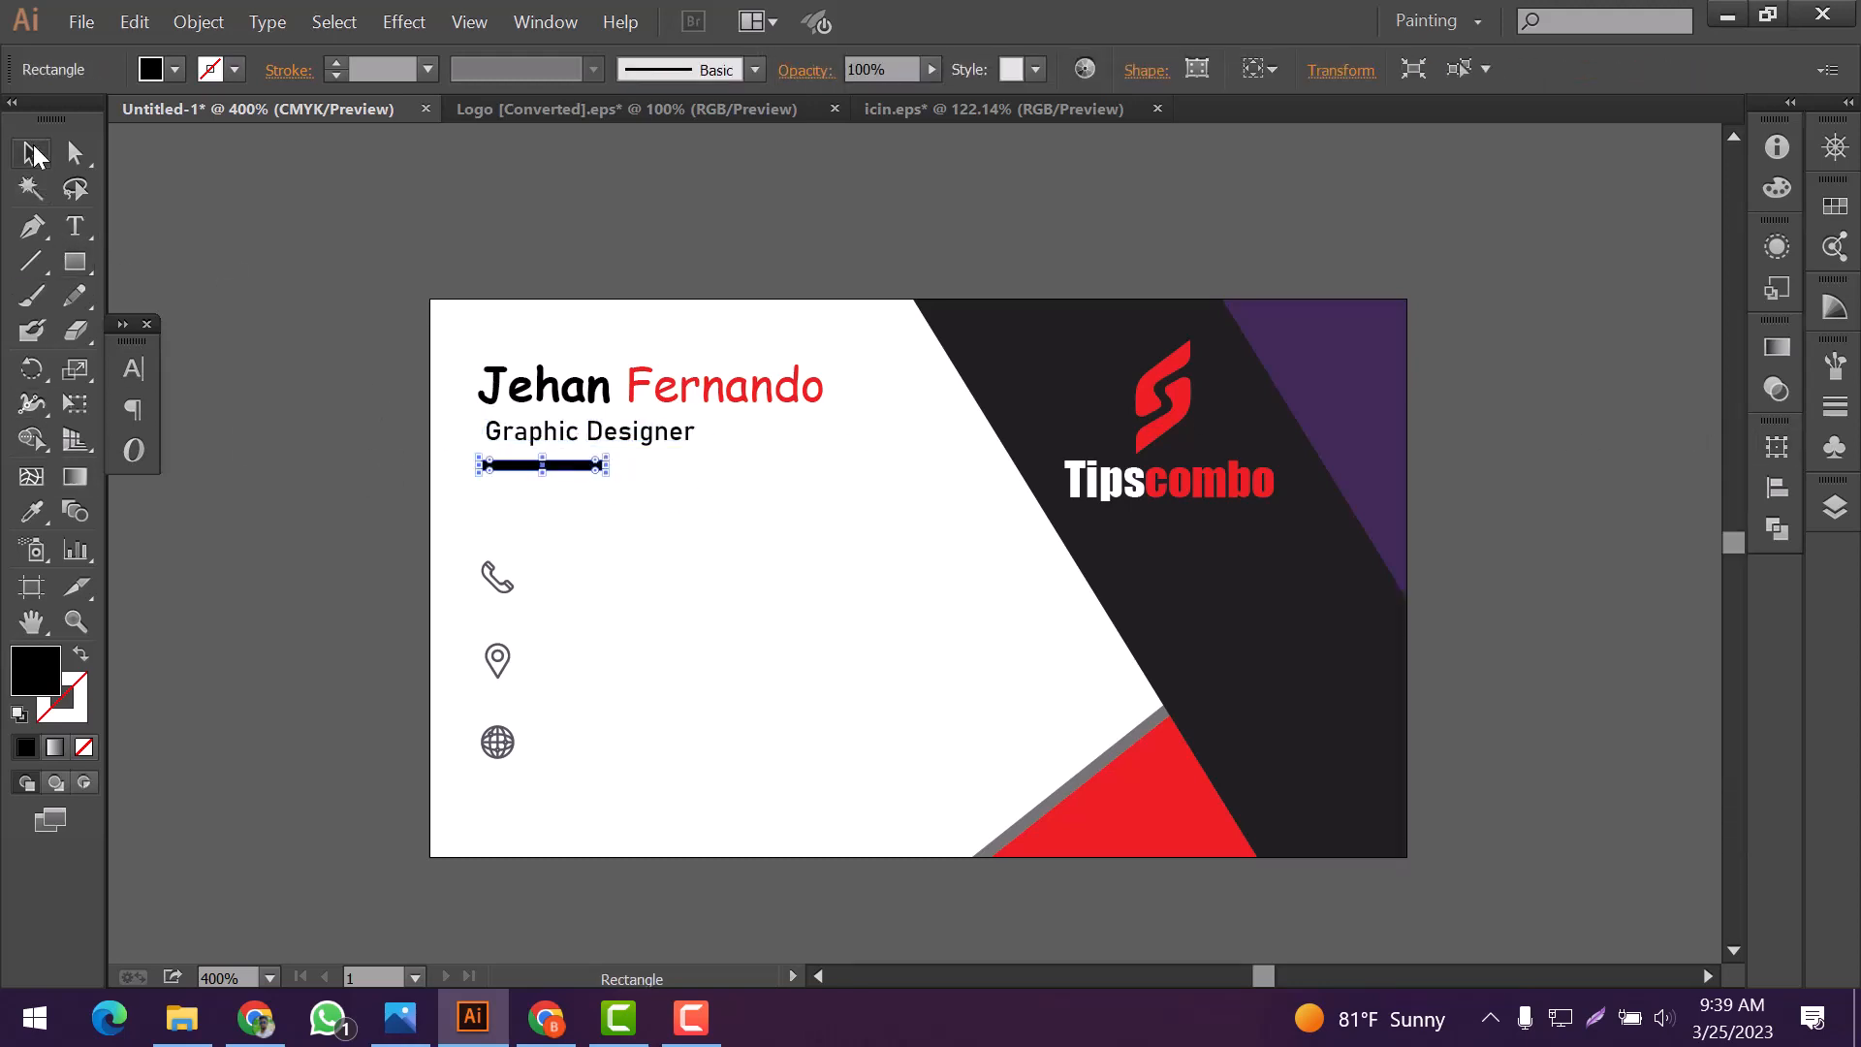
# Align the name, job title and bar to their left edges and distribute them vertically by their top edges
pyautogui.press('v')
pyautogui.moveTo(464, 349); pyautogui.dragTo(616, 508)
pyautogui.click(1777, 488)
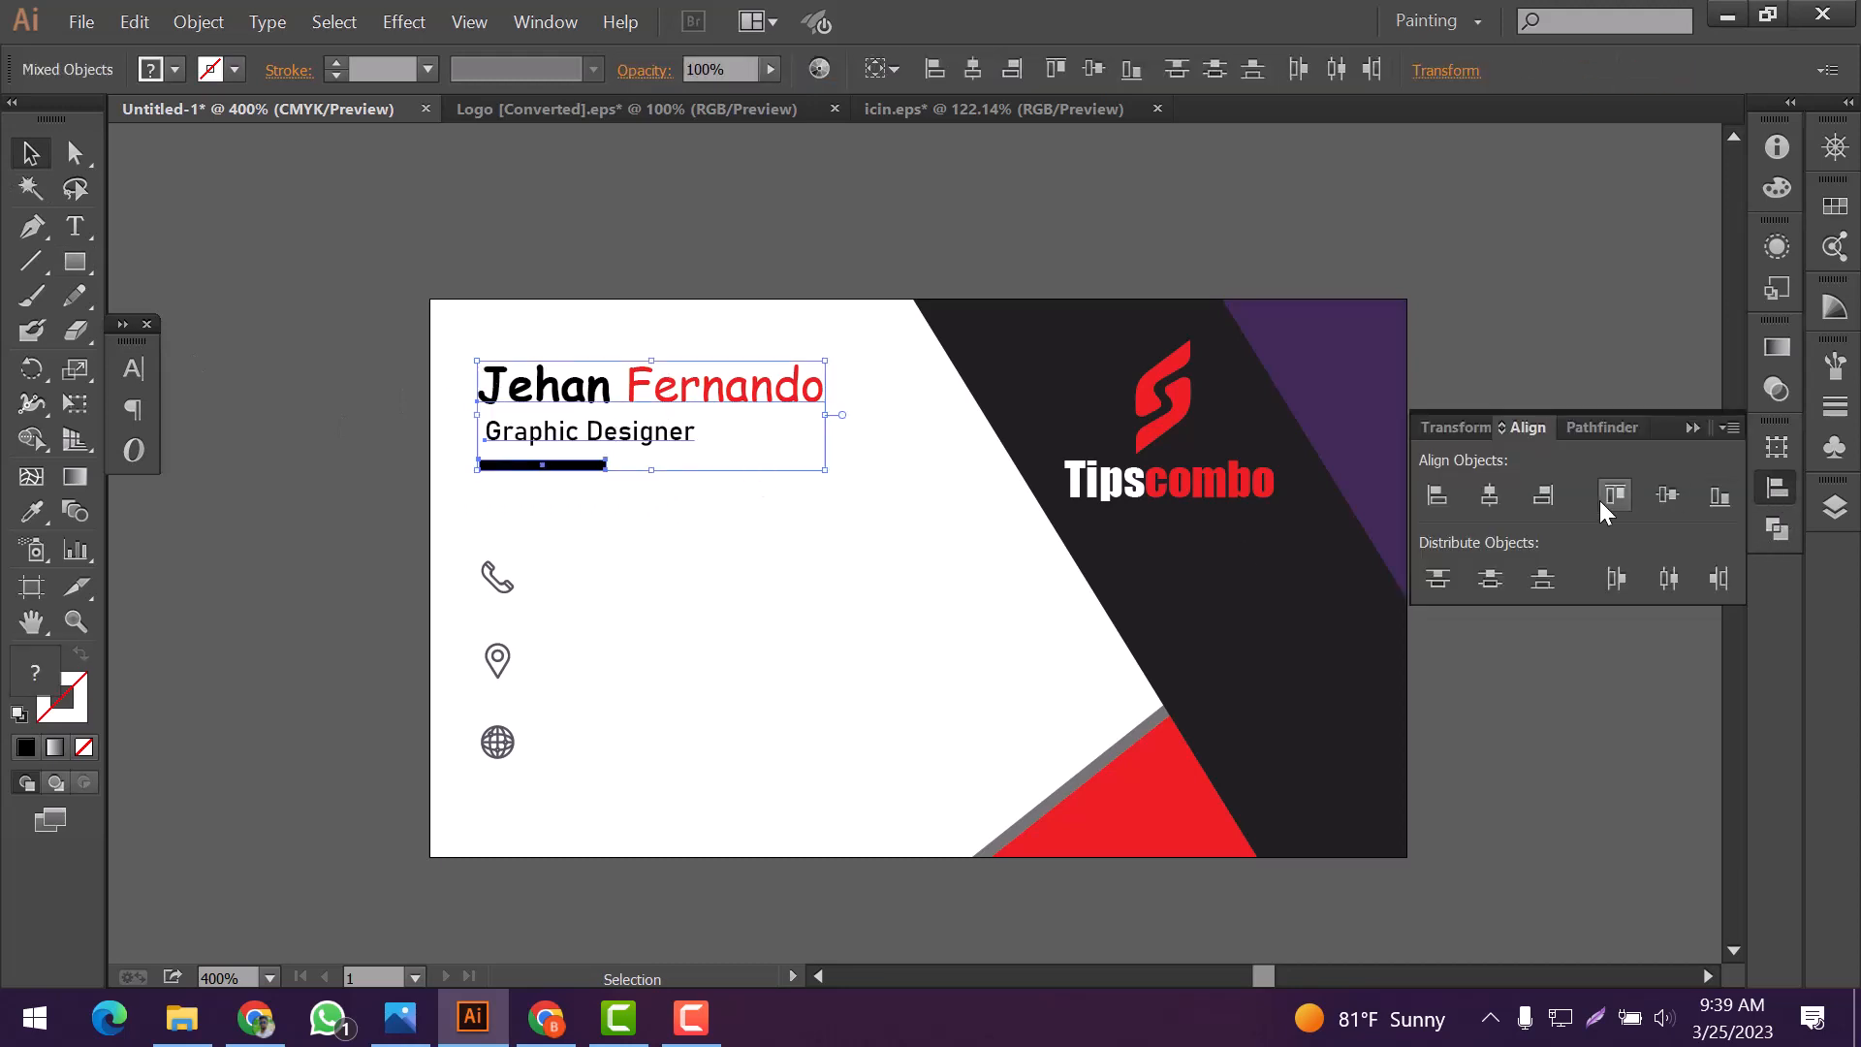
pyautogui.click(1439, 496)
pyautogui.click(1438, 579)
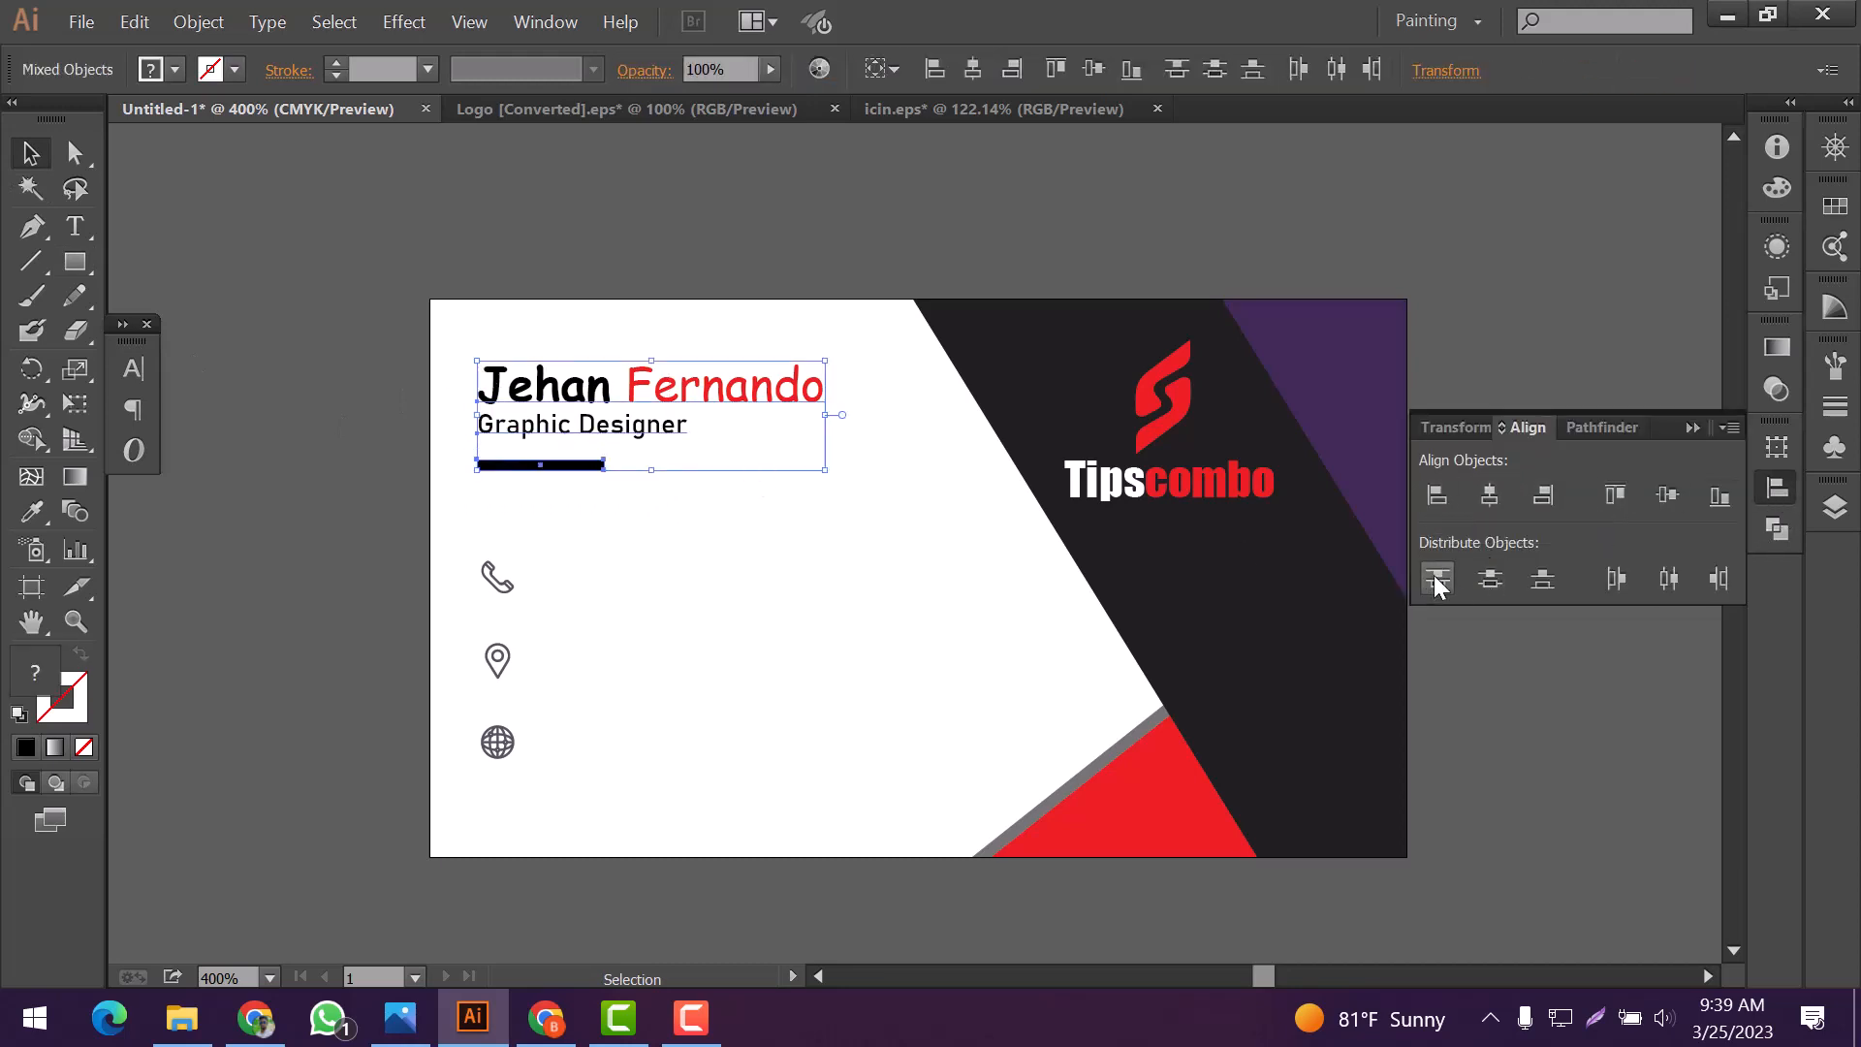
pyautogui.click(817, 502)
# Move the black bar up closer to the job title
pyautogui.click(553, 467)
pyautogui.press('Up')
pyautogui.press('Up')
pyautogui.press('Up')
pyautogui.click(586, 525)
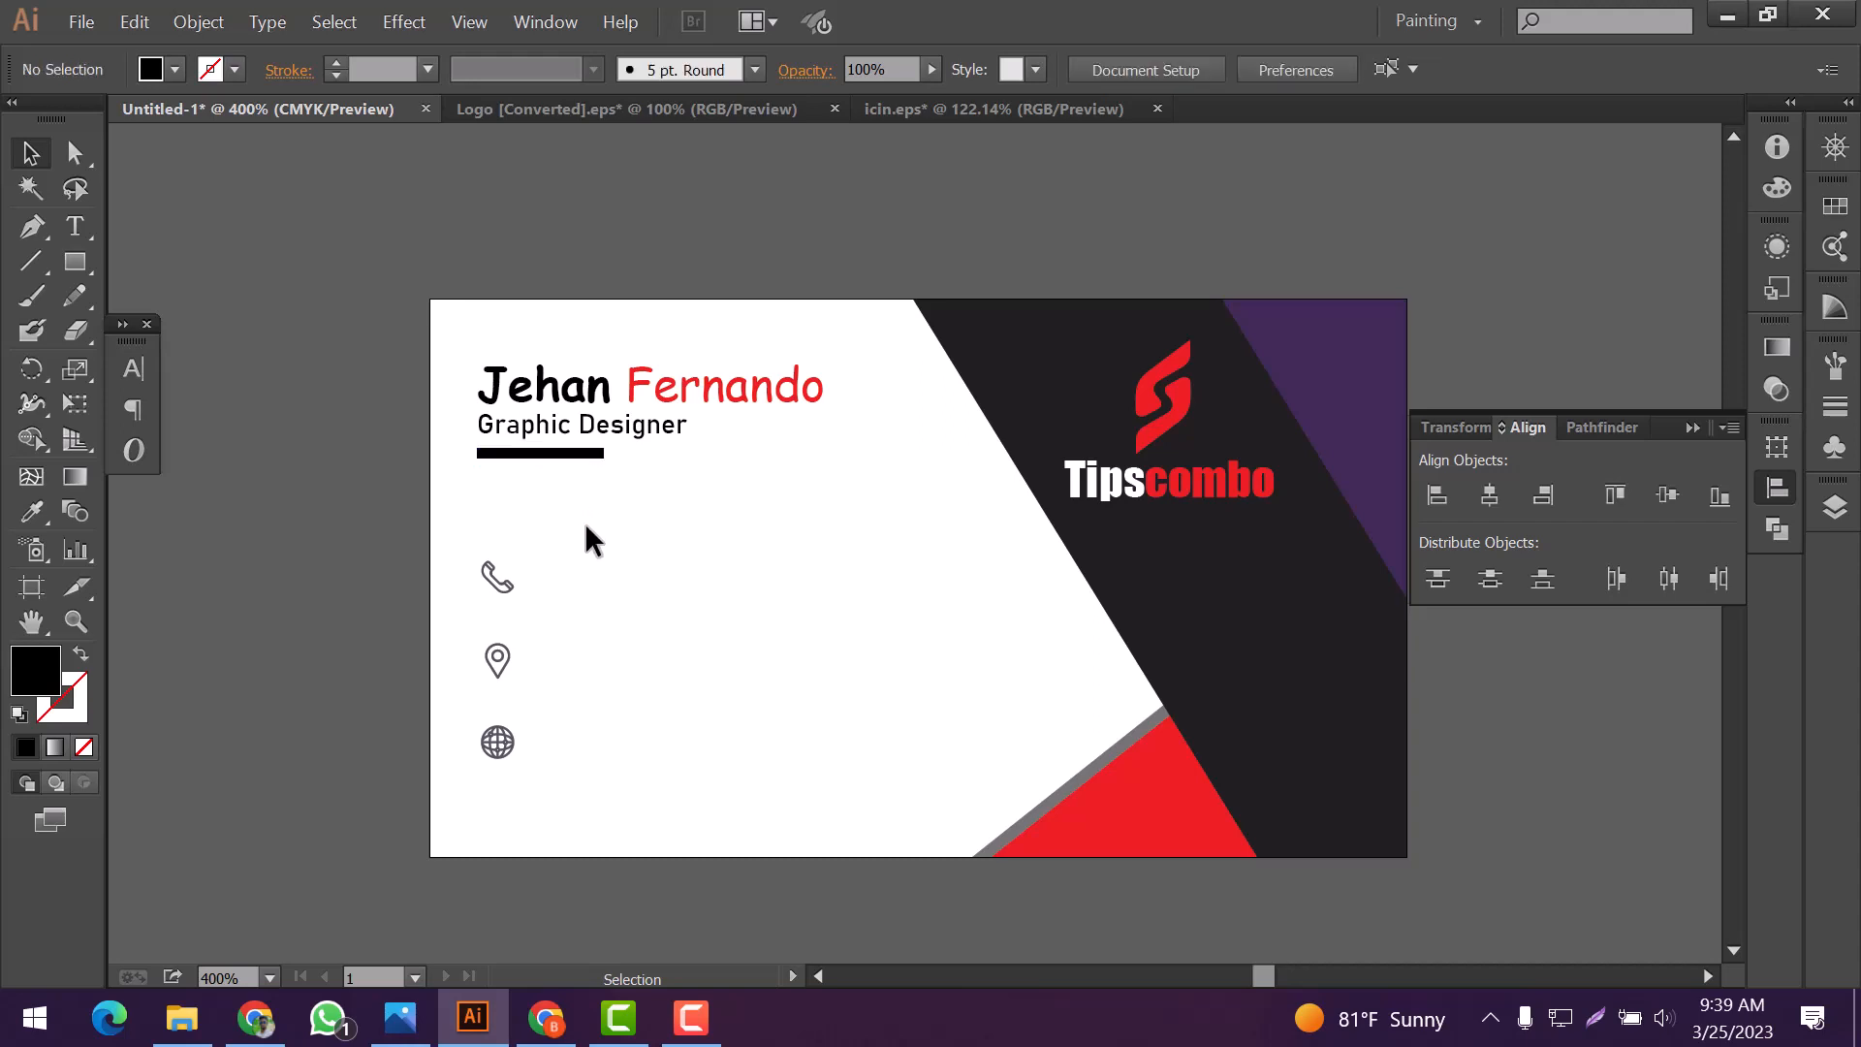
pyautogui.click(1693, 427)
# Group the name, job title and bar, and scale the group up slightly
pyautogui.scroll(-4, 738, 446)
pyautogui.scroll(3, 739, 446)
pyautogui.scroll(-2, 739, 446)
pyautogui.scroll(2, 739, 446)
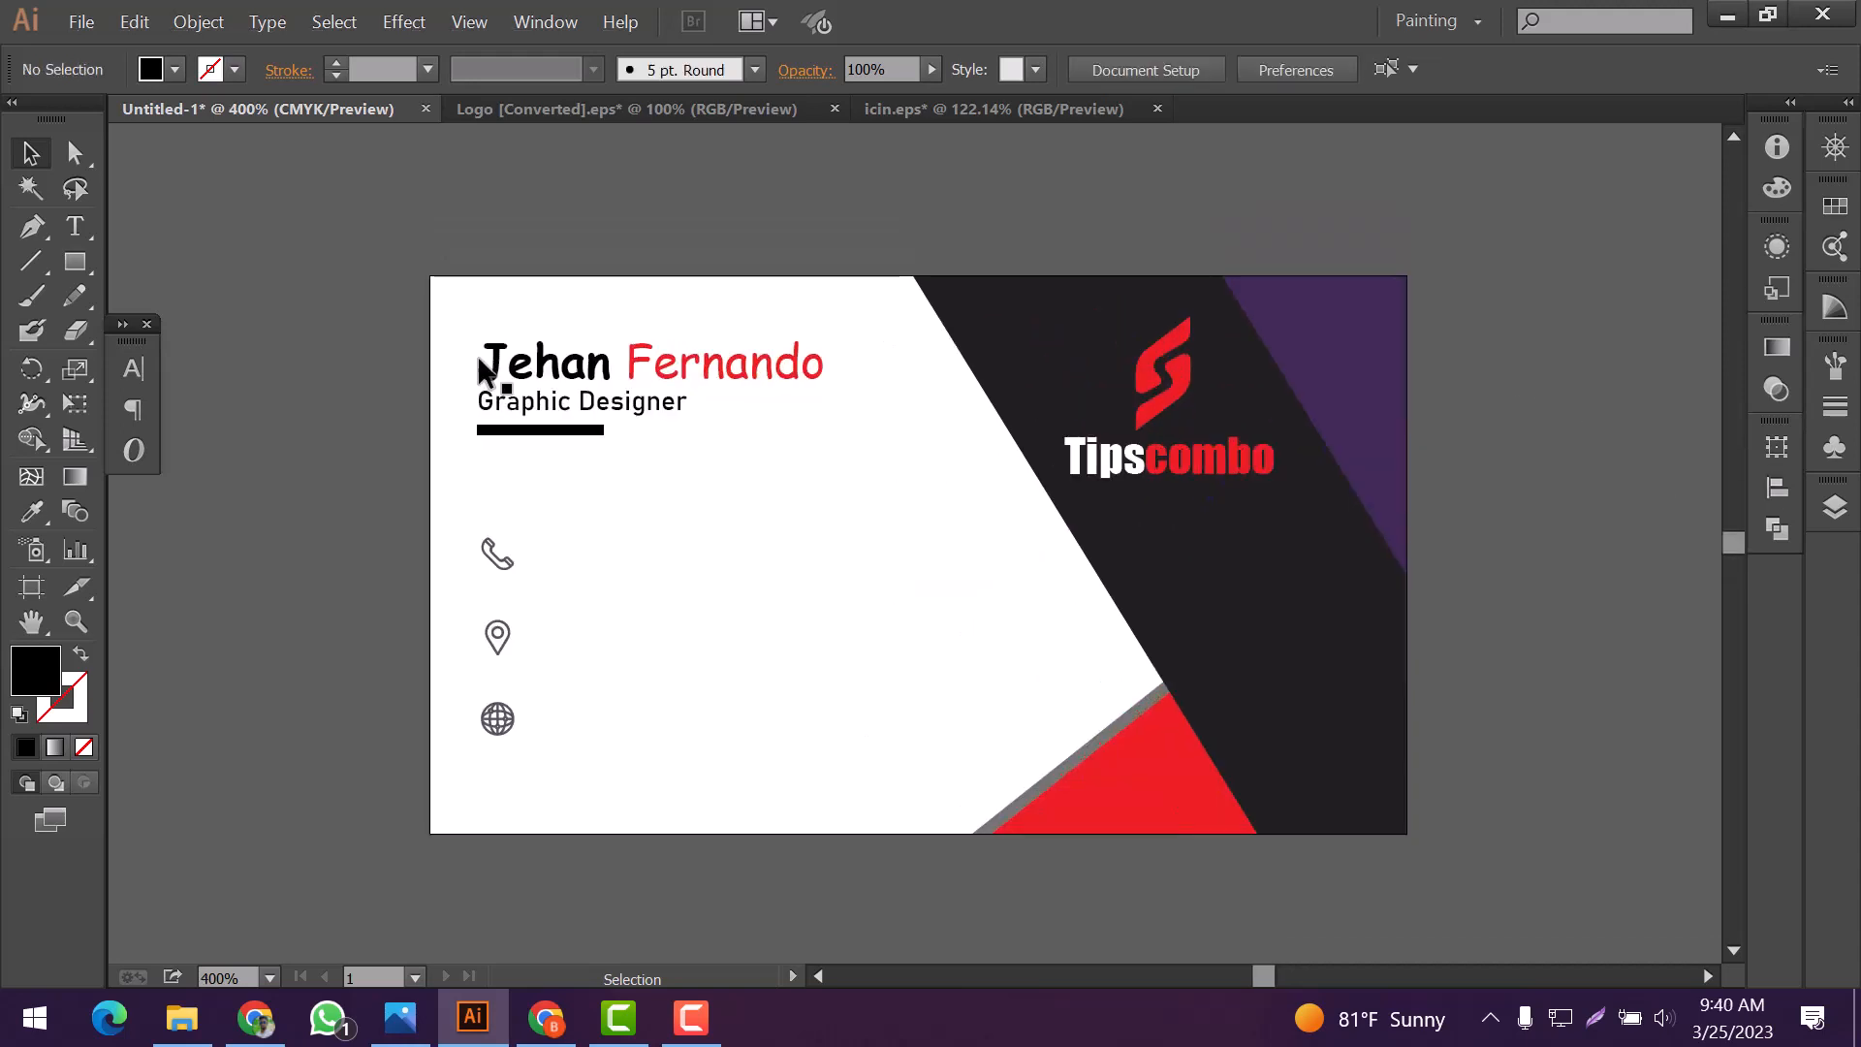
pyautogui.moveTo(461, 313); pyautogui.dragTo(850, 442)
pyautogui.rightClick(679, 412)
pyautogui.click(758, 499)
pyautogui.moveTo(581, 417); pyautogui.dragTo(605, 417)
pyautogui.click(519, 544)
# Enlarge the phone, location and globe icons and space them out in their column
pyautogui.moveTo(471, 524); pyautogui.dragTo(555, 772)
pyautogui.click(555, 772)
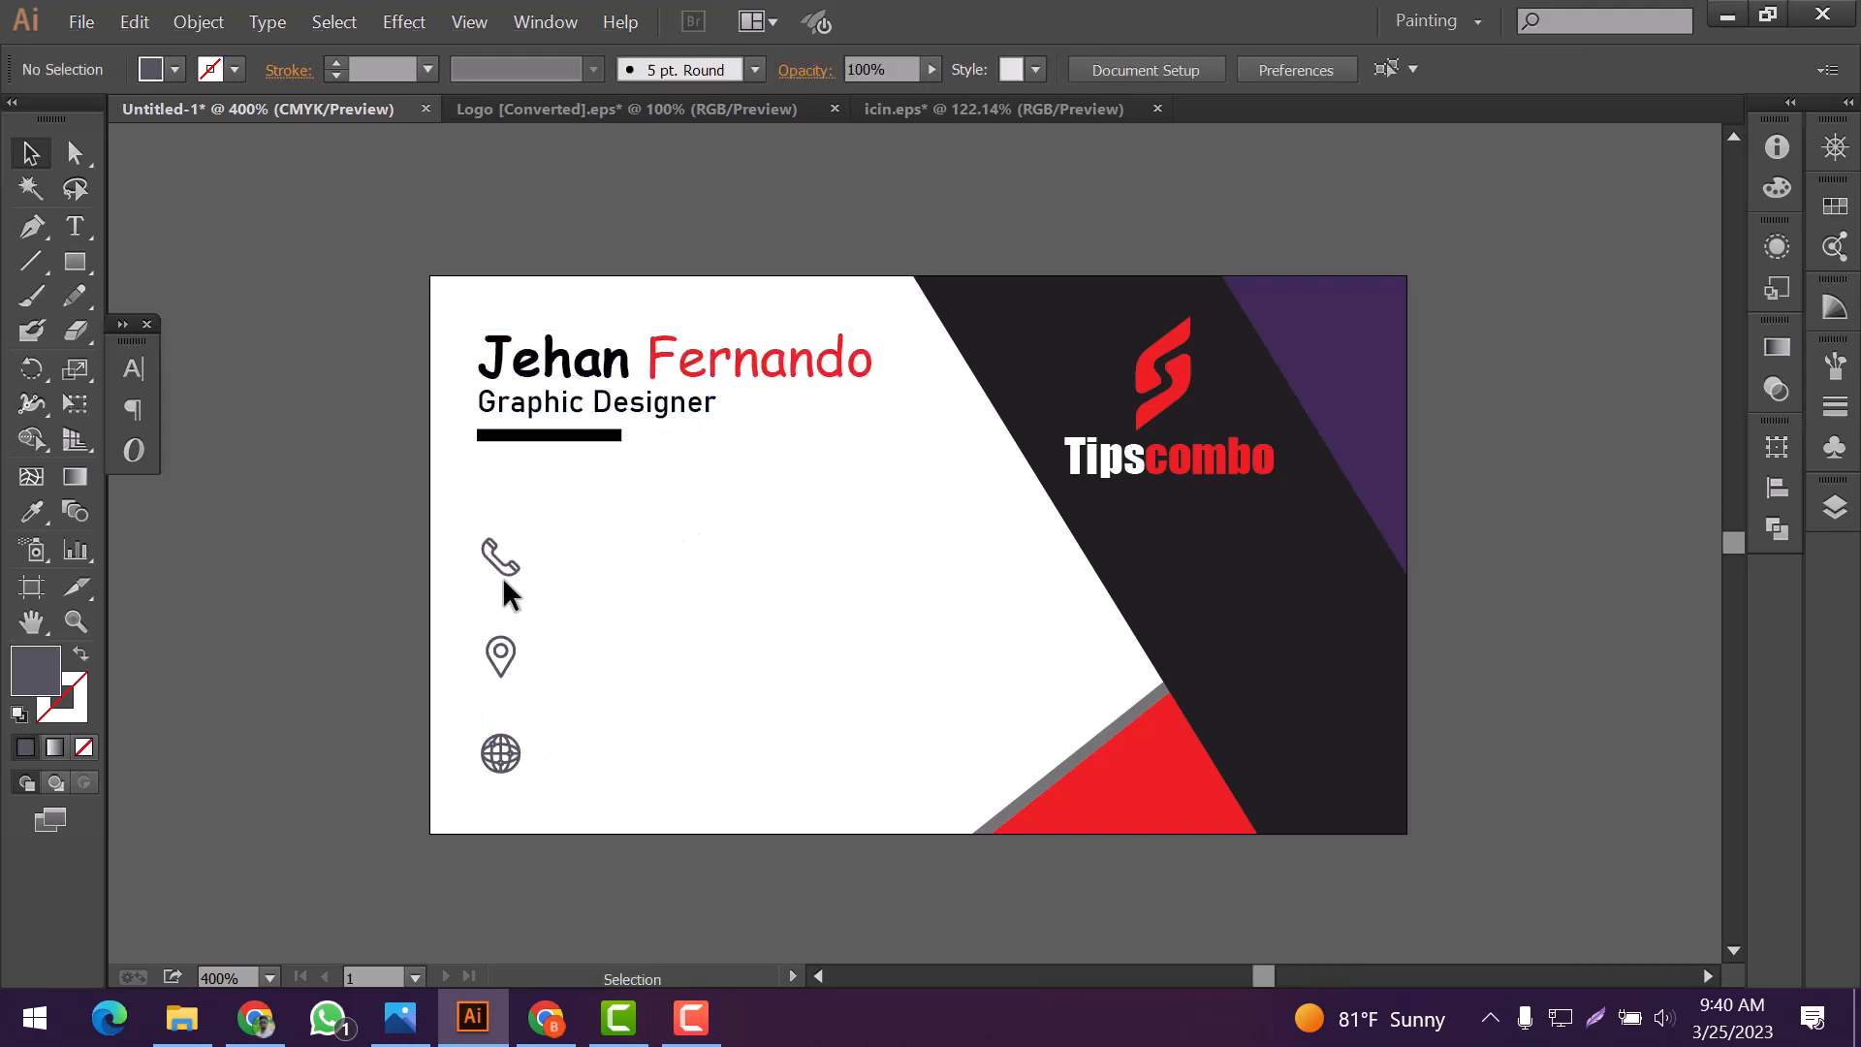
pyautogui.click(500, 567)
pyautogui.moveTo(515, 608); pyautogui.dragTo(541, 793)
pyautogui.click(574, 694)
pyautogui.click(497, 764)
pyautogui.click(497, 596)
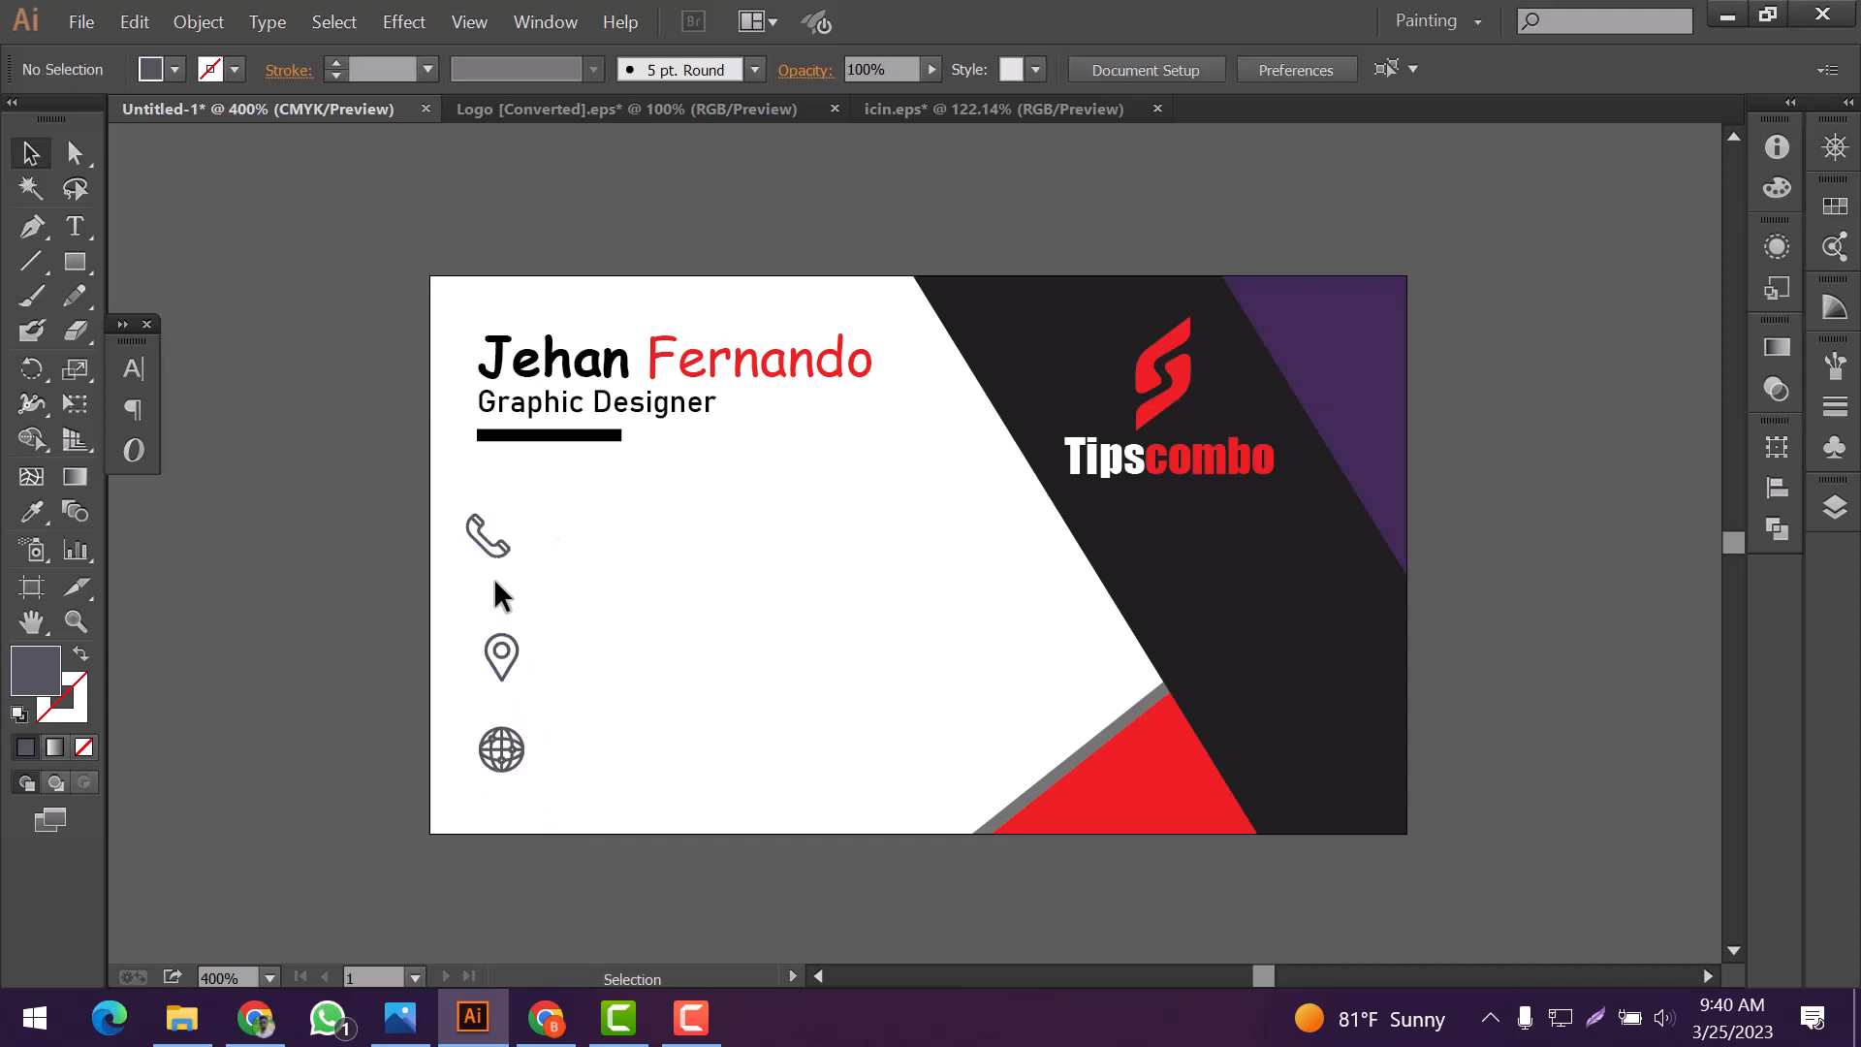
pyautogui.moveTo(496, 555); pyautogui.dragTo(502, 578)
# Align the three enlarged contact icons to their horizontal centers
pyautogui.moveTo(548, 514); pyautogui.dragTo(434, 805)
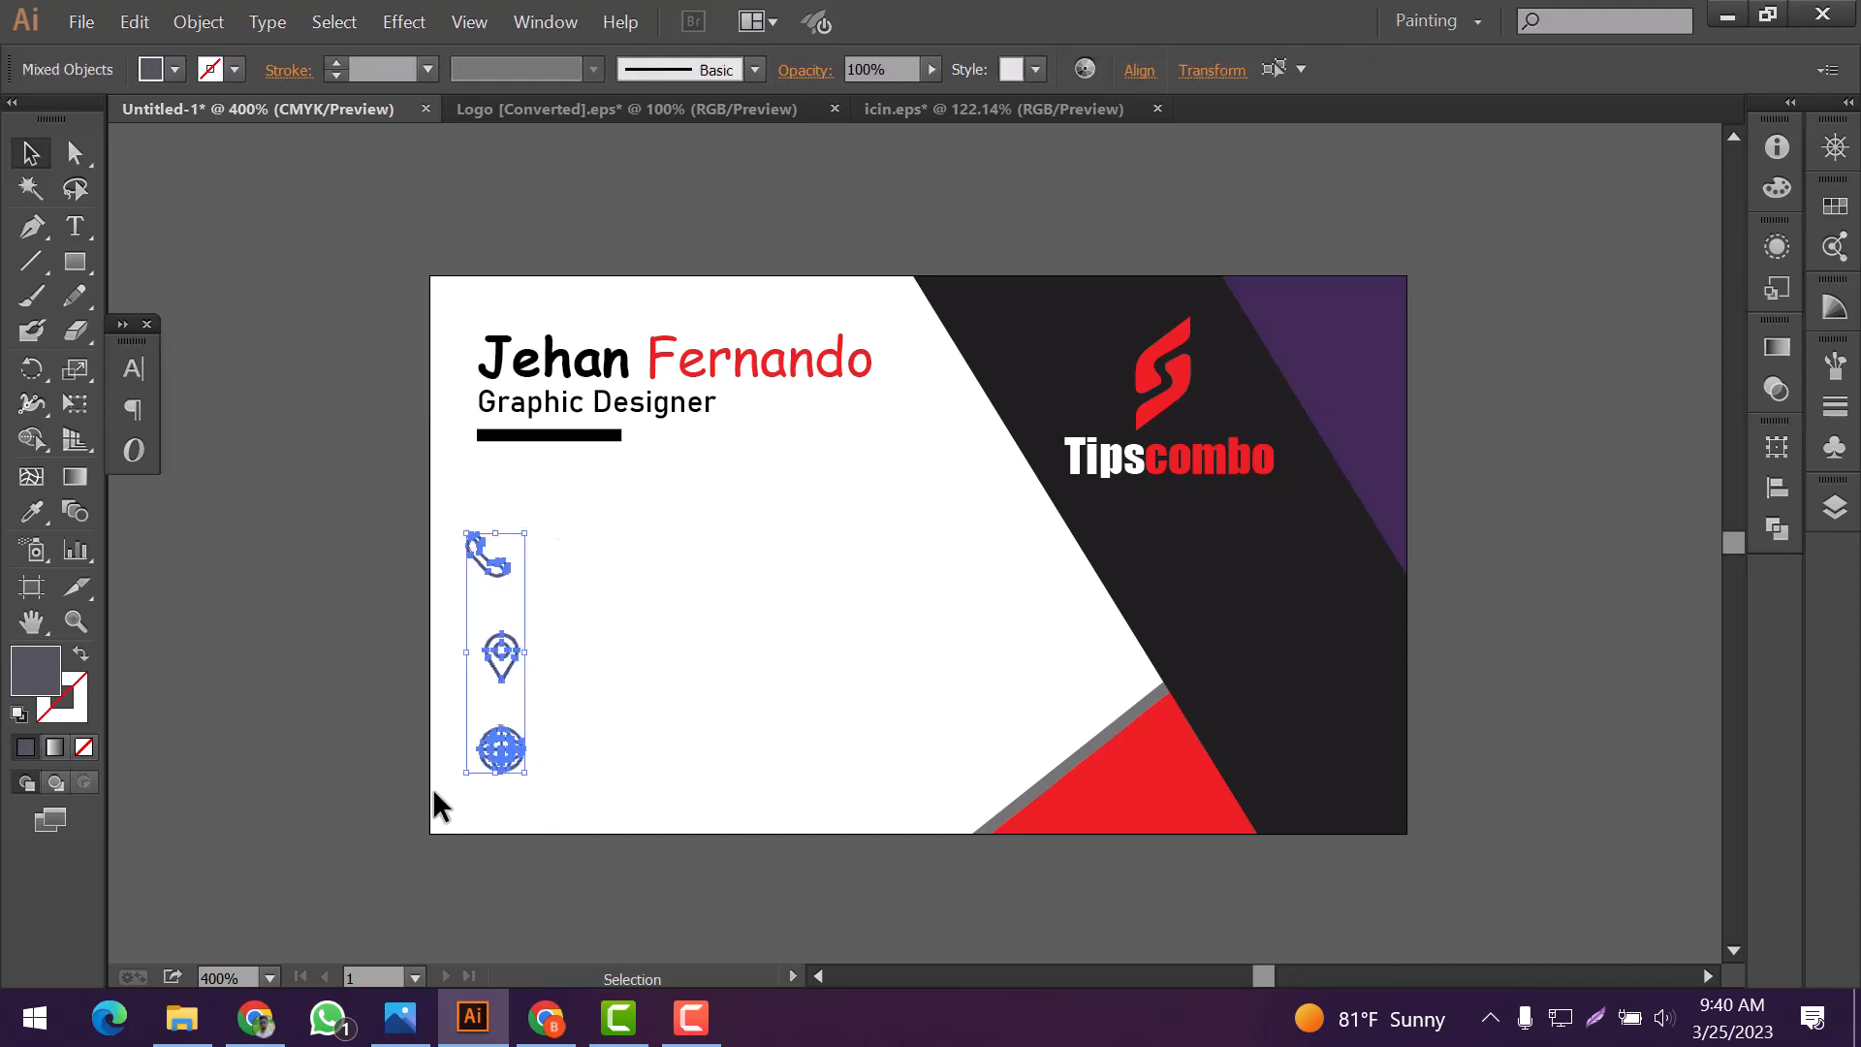
pyautogui.click(1763, 488)
pyautogui.click(1489, 495)
pyautogui.click(855, 630)
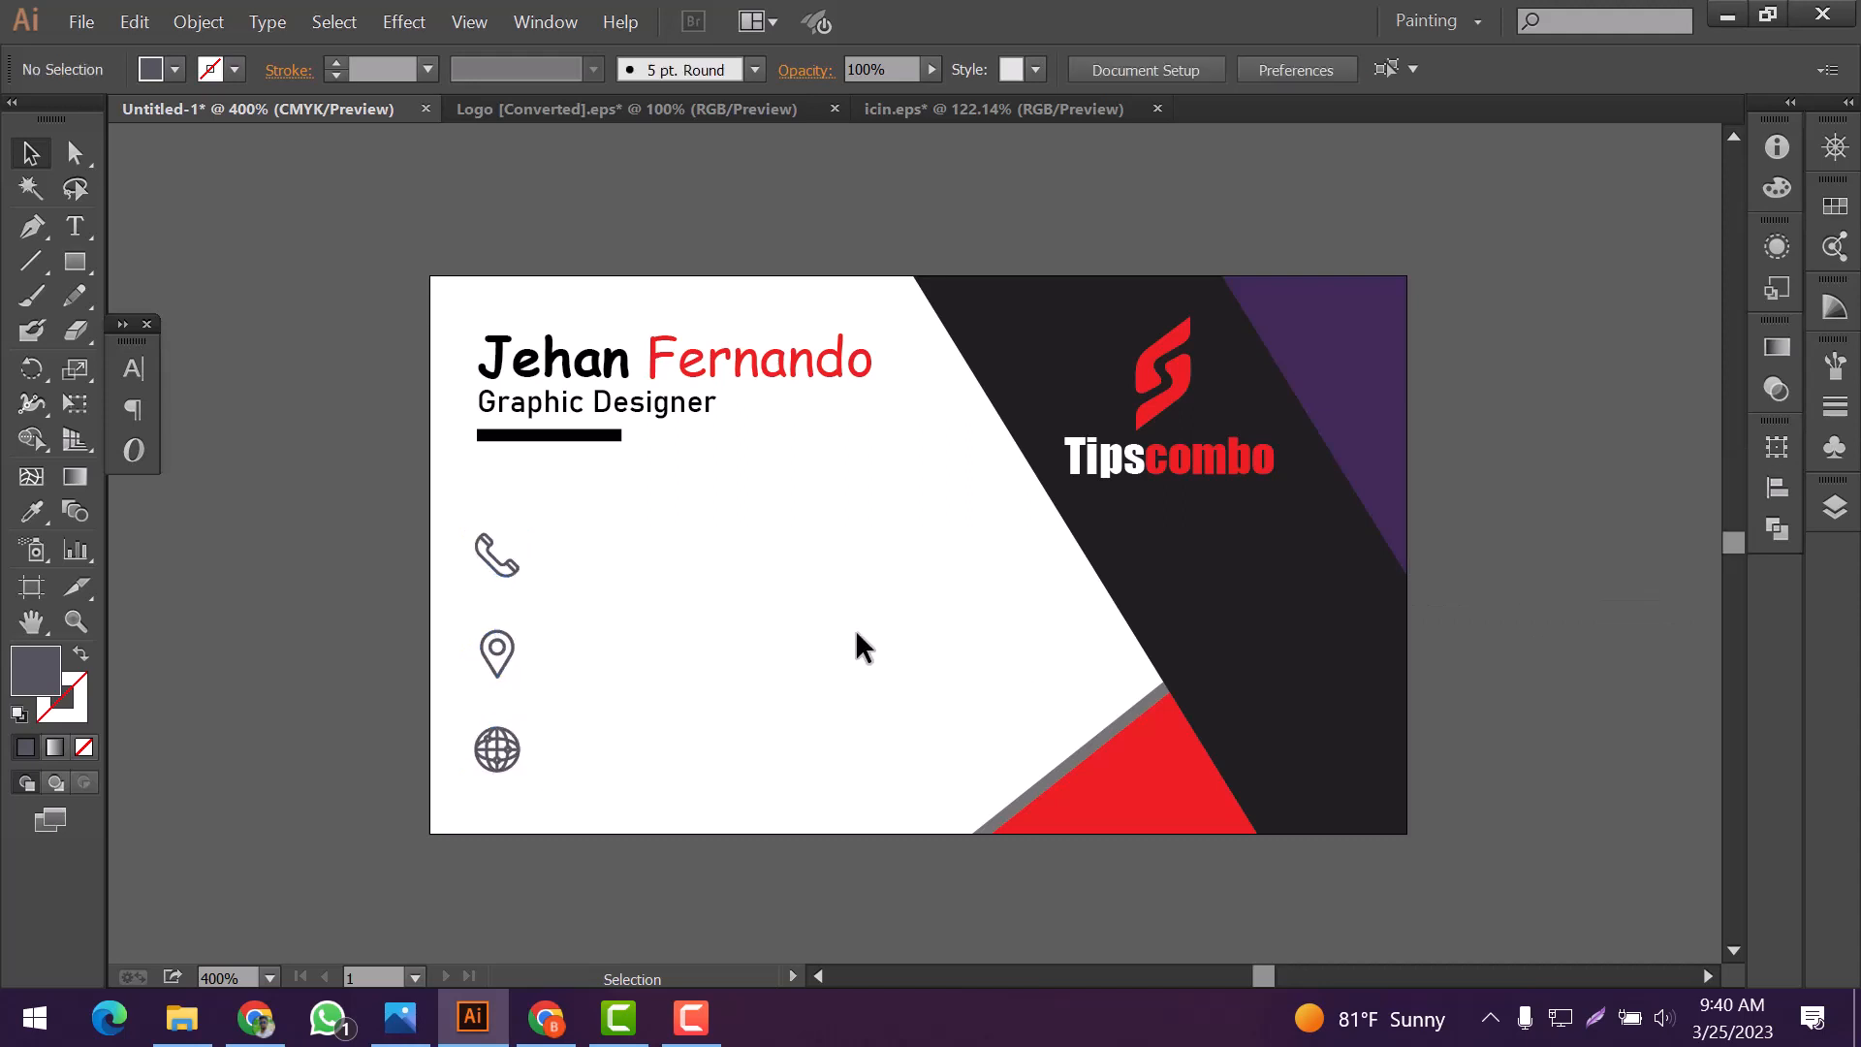
# Draw three equal gray circles with the Ellipse tool, one over each contact icon
pyautogui.scroll(1, 612, 607)
pyautogui.scroll(-3, 672, 563)
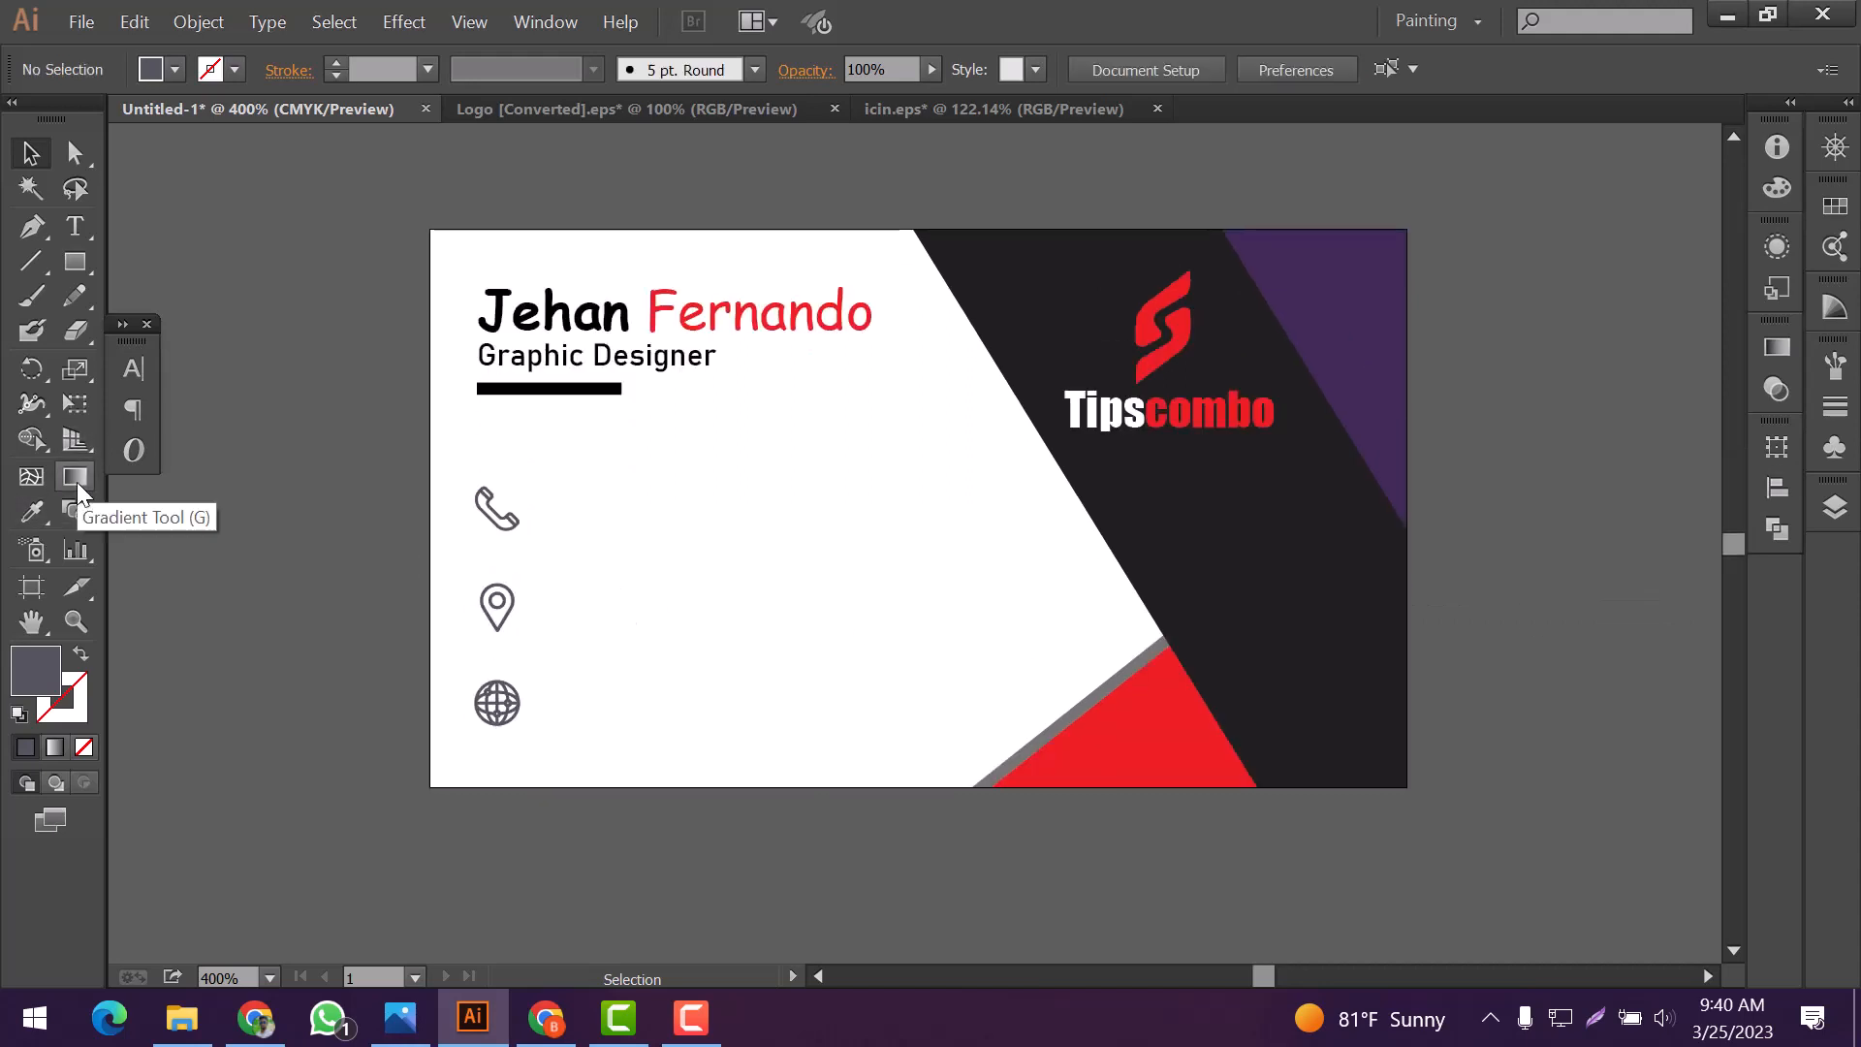
pyautogui.moveTo(74, 261); pyautogui.dragTo(155, 330)
pyautogui.moveTo(518, 531); pyautogui.dragTo(503, 714)
pyautogui.press('v')
pyautogui.click(617, 663)
# Reorder the objects in Layer 1 so the three circles lie beneath the contact icons
pyautogui.click(1836, 507)
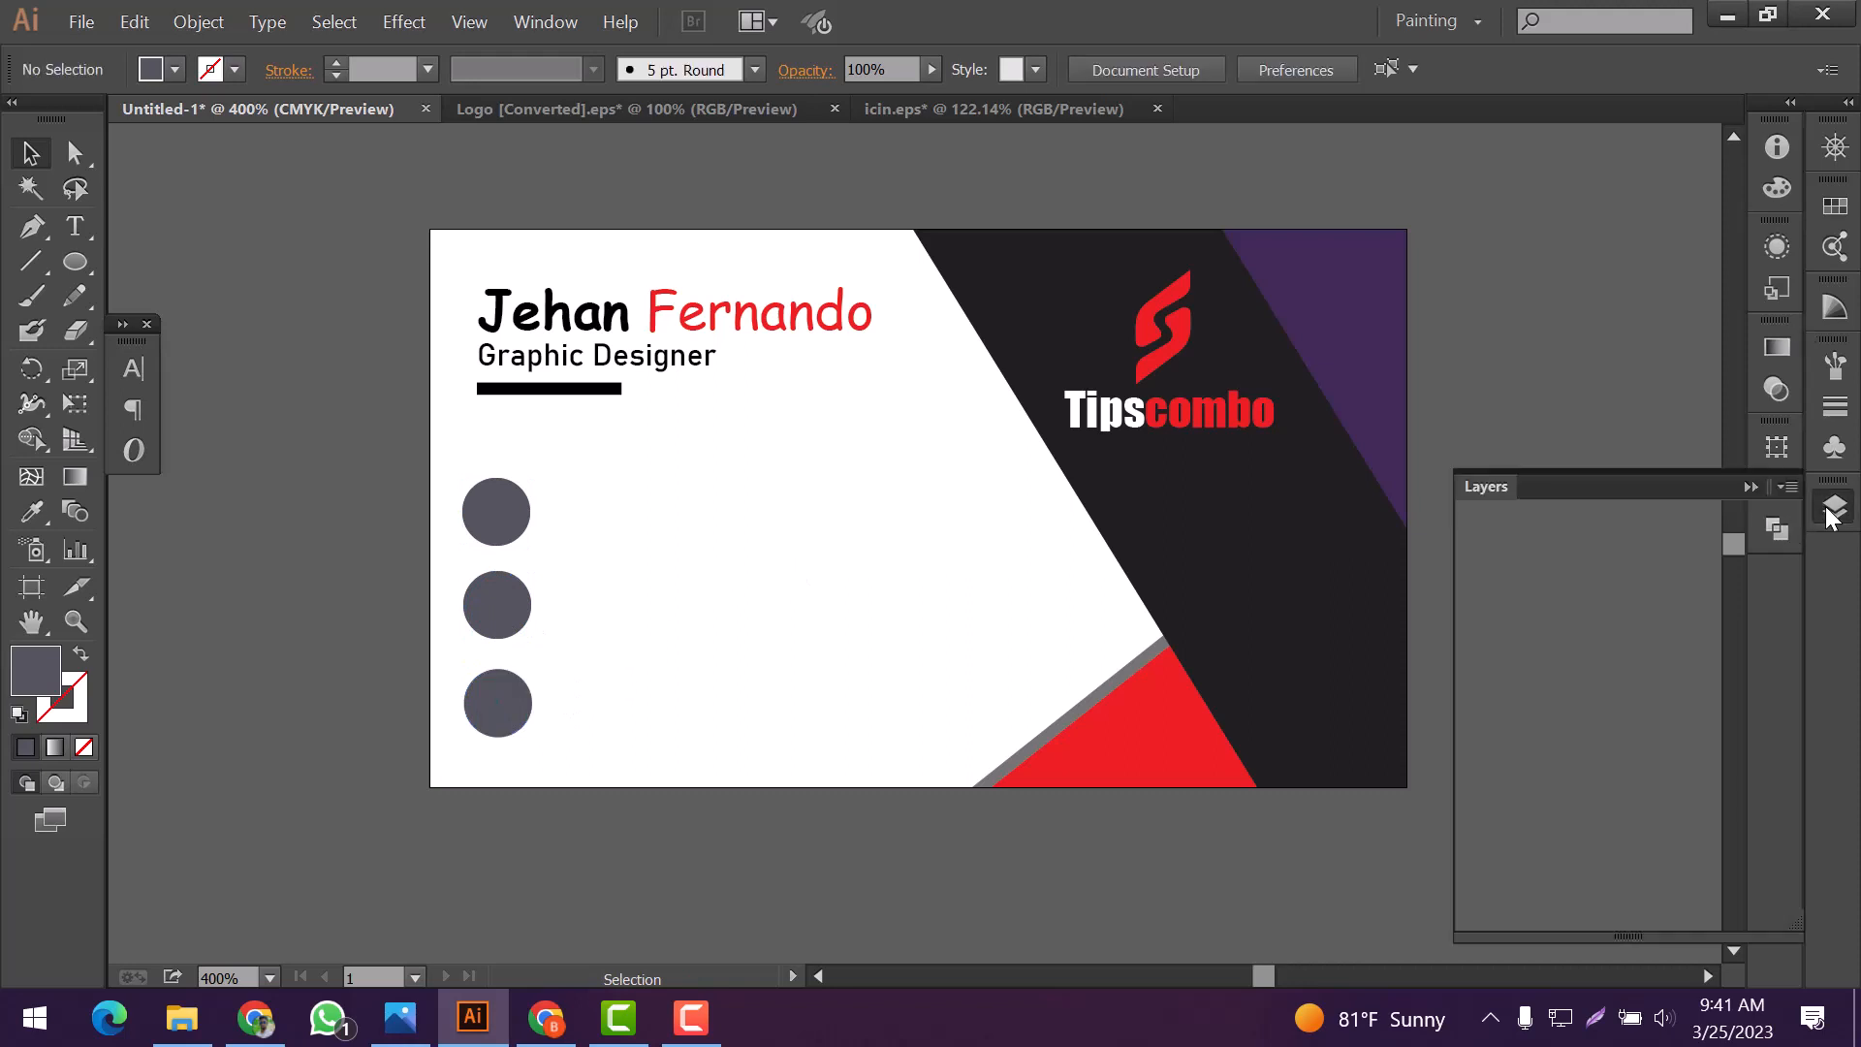
pyautogui.moveTo(1687, 588); pyautogui.dragTo(1684, 724)
pyautogui.moveTo(1685, 557); pyautogui.dragTo(1687, 693)
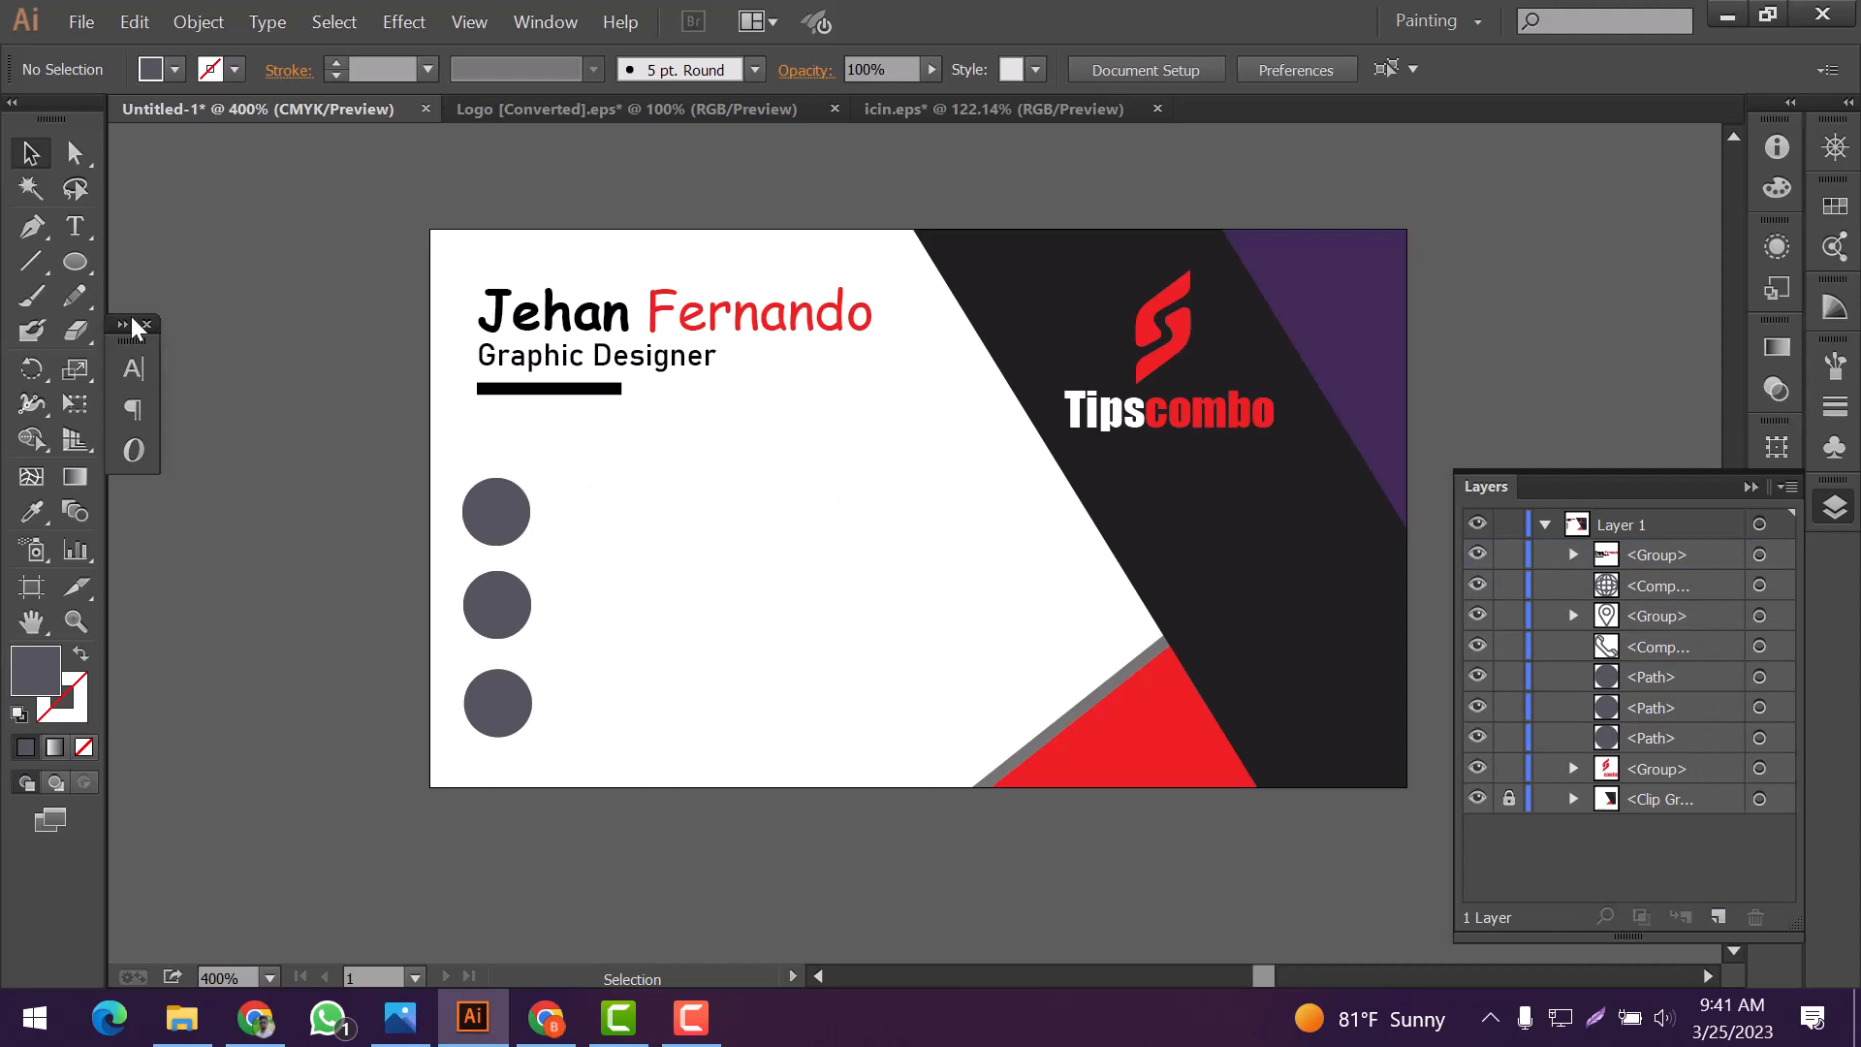
# Fill the phone, location and globe circles with the card's black, the logo's red and the corner's purple, respectively
pyautogui.click(522, 528)
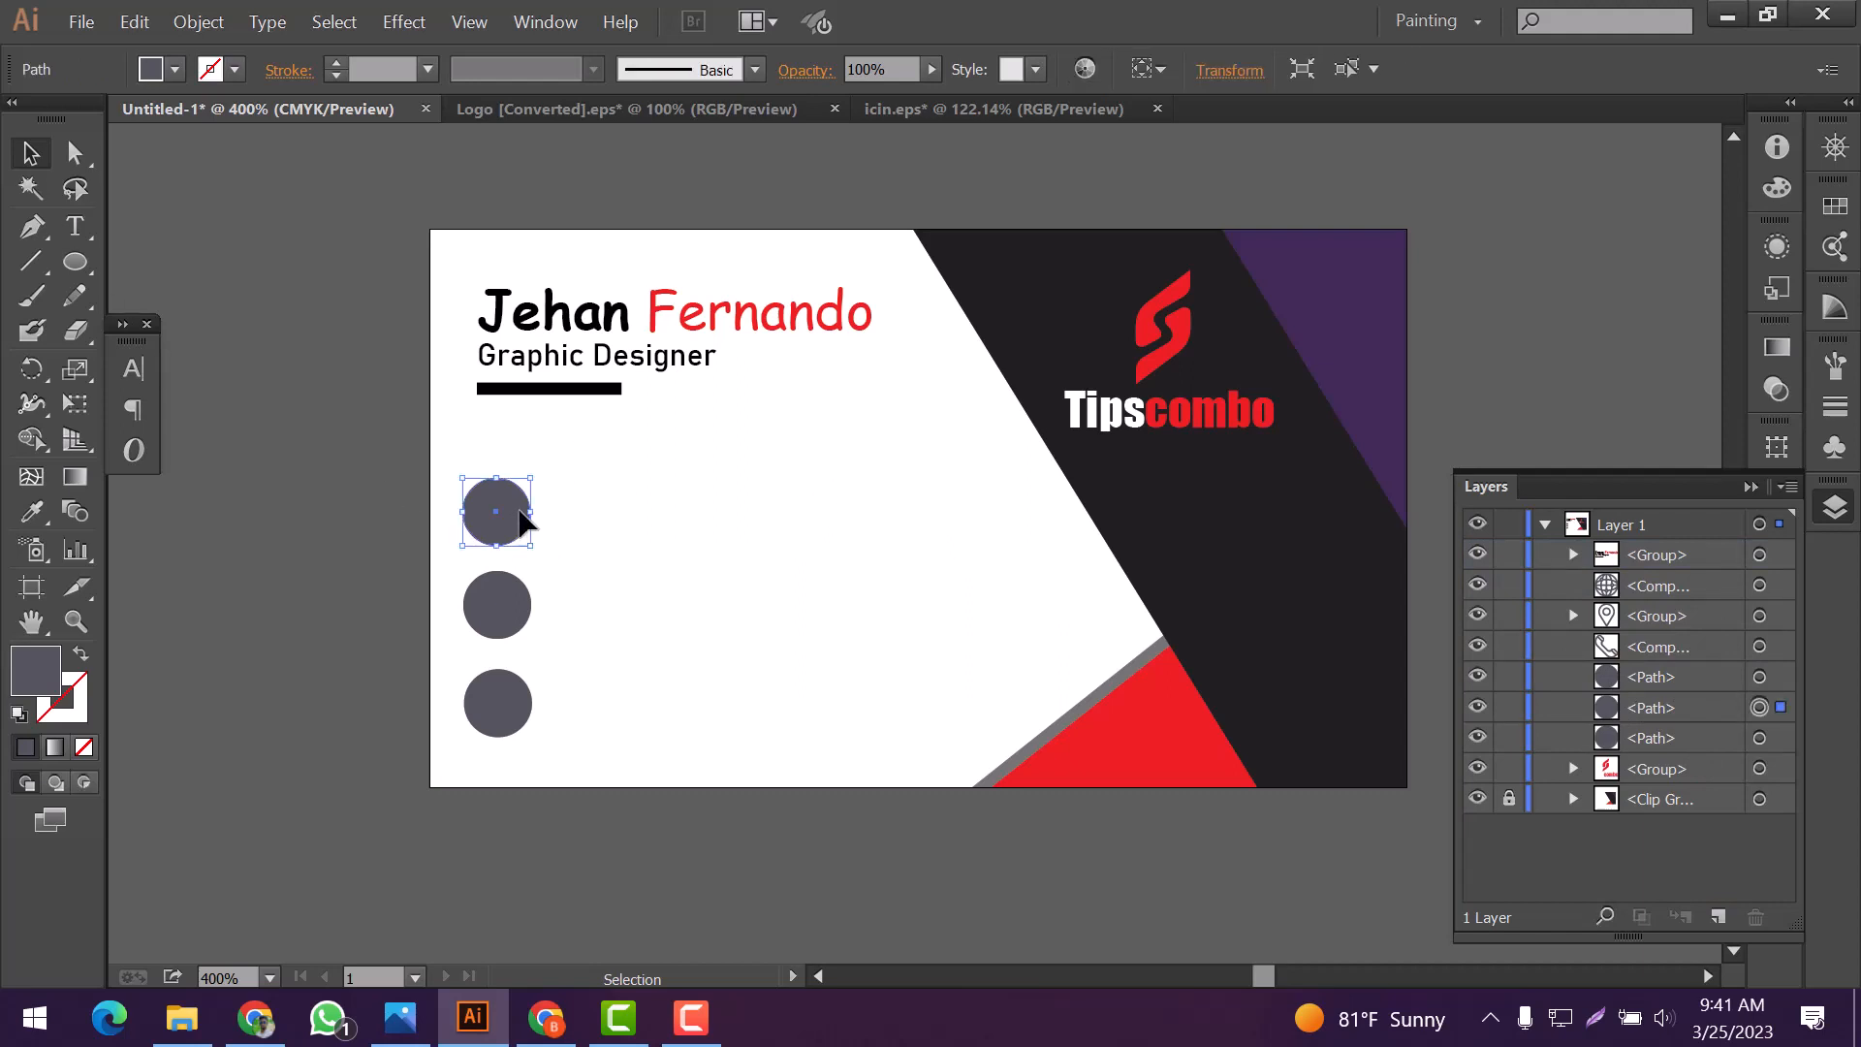
pyautogui.click(32, 511)
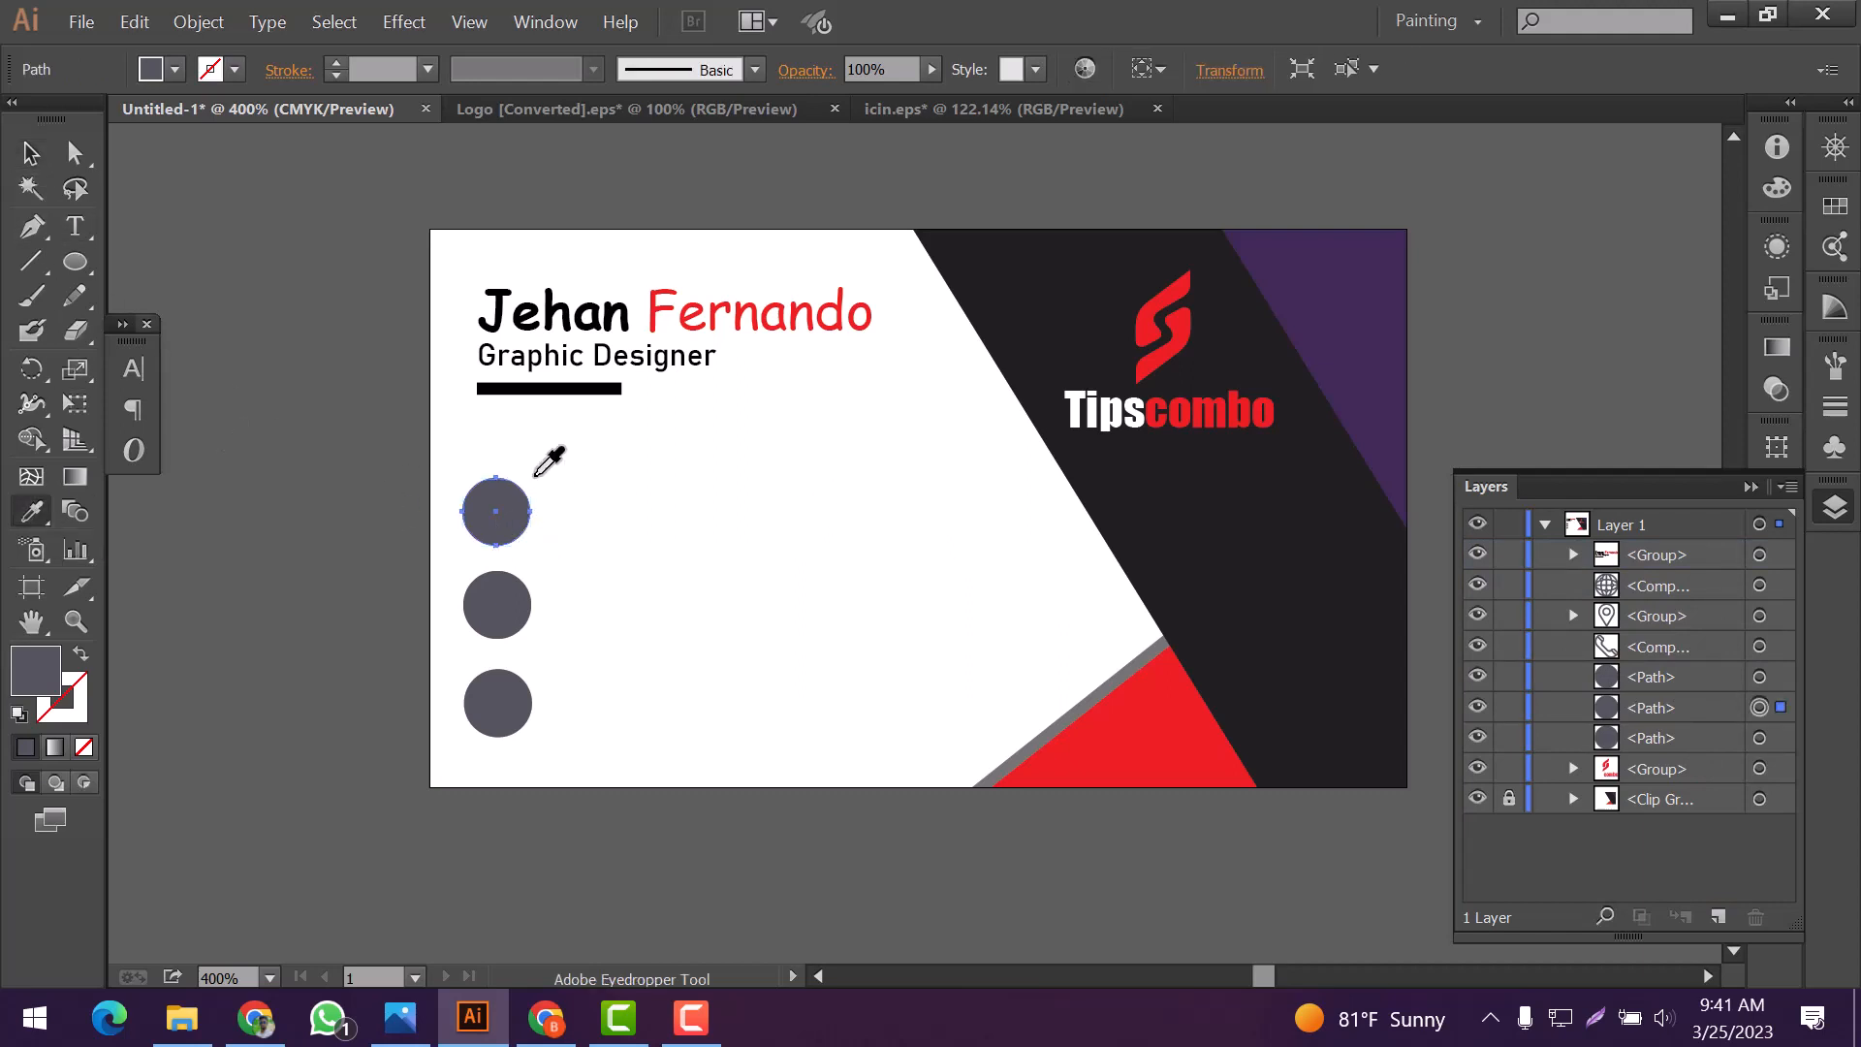
pyautogui.click(981, 296)
pyautogui.keyDown('ctrl'); pyautogui.click(504, 620); pyautogui.keyUp('ctrl')
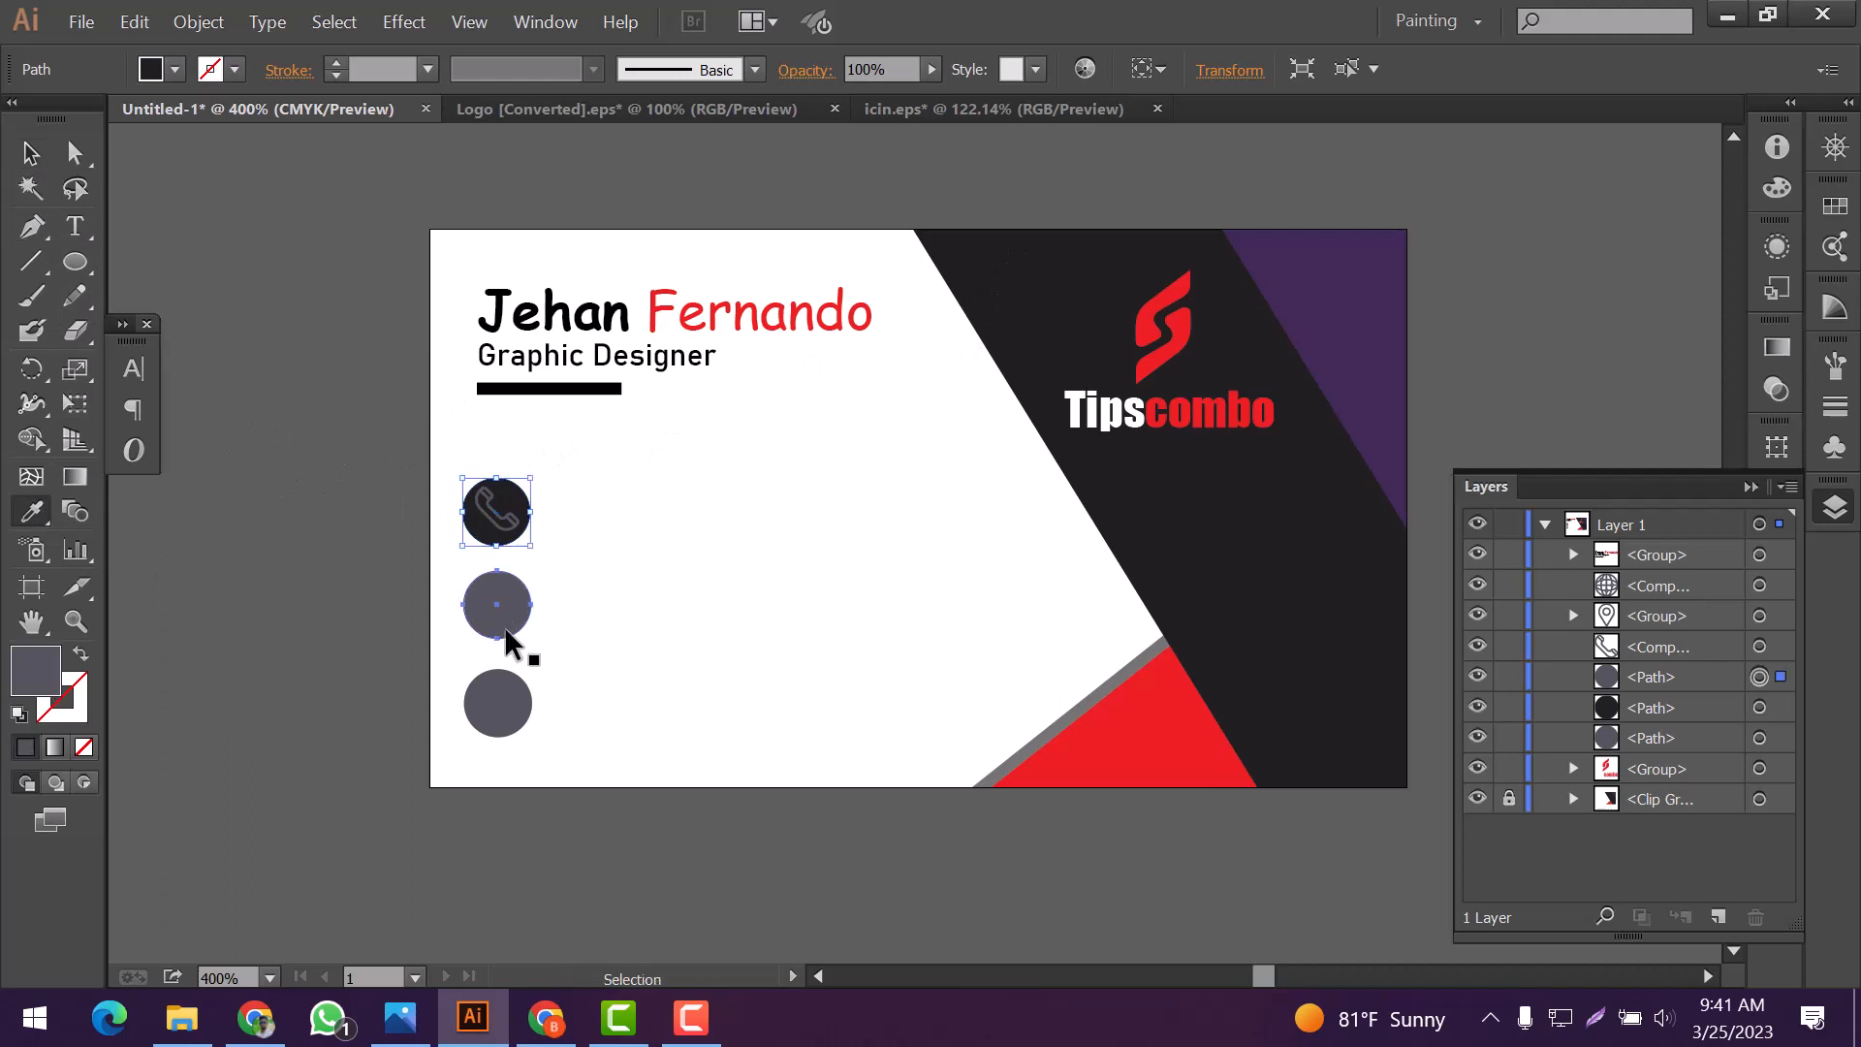
pyautogui.click(1164, 396)
pyautogui.keyDown('ctrl'); pyautogui.click(497, 700); pyautogui.keyUp('ctrl')
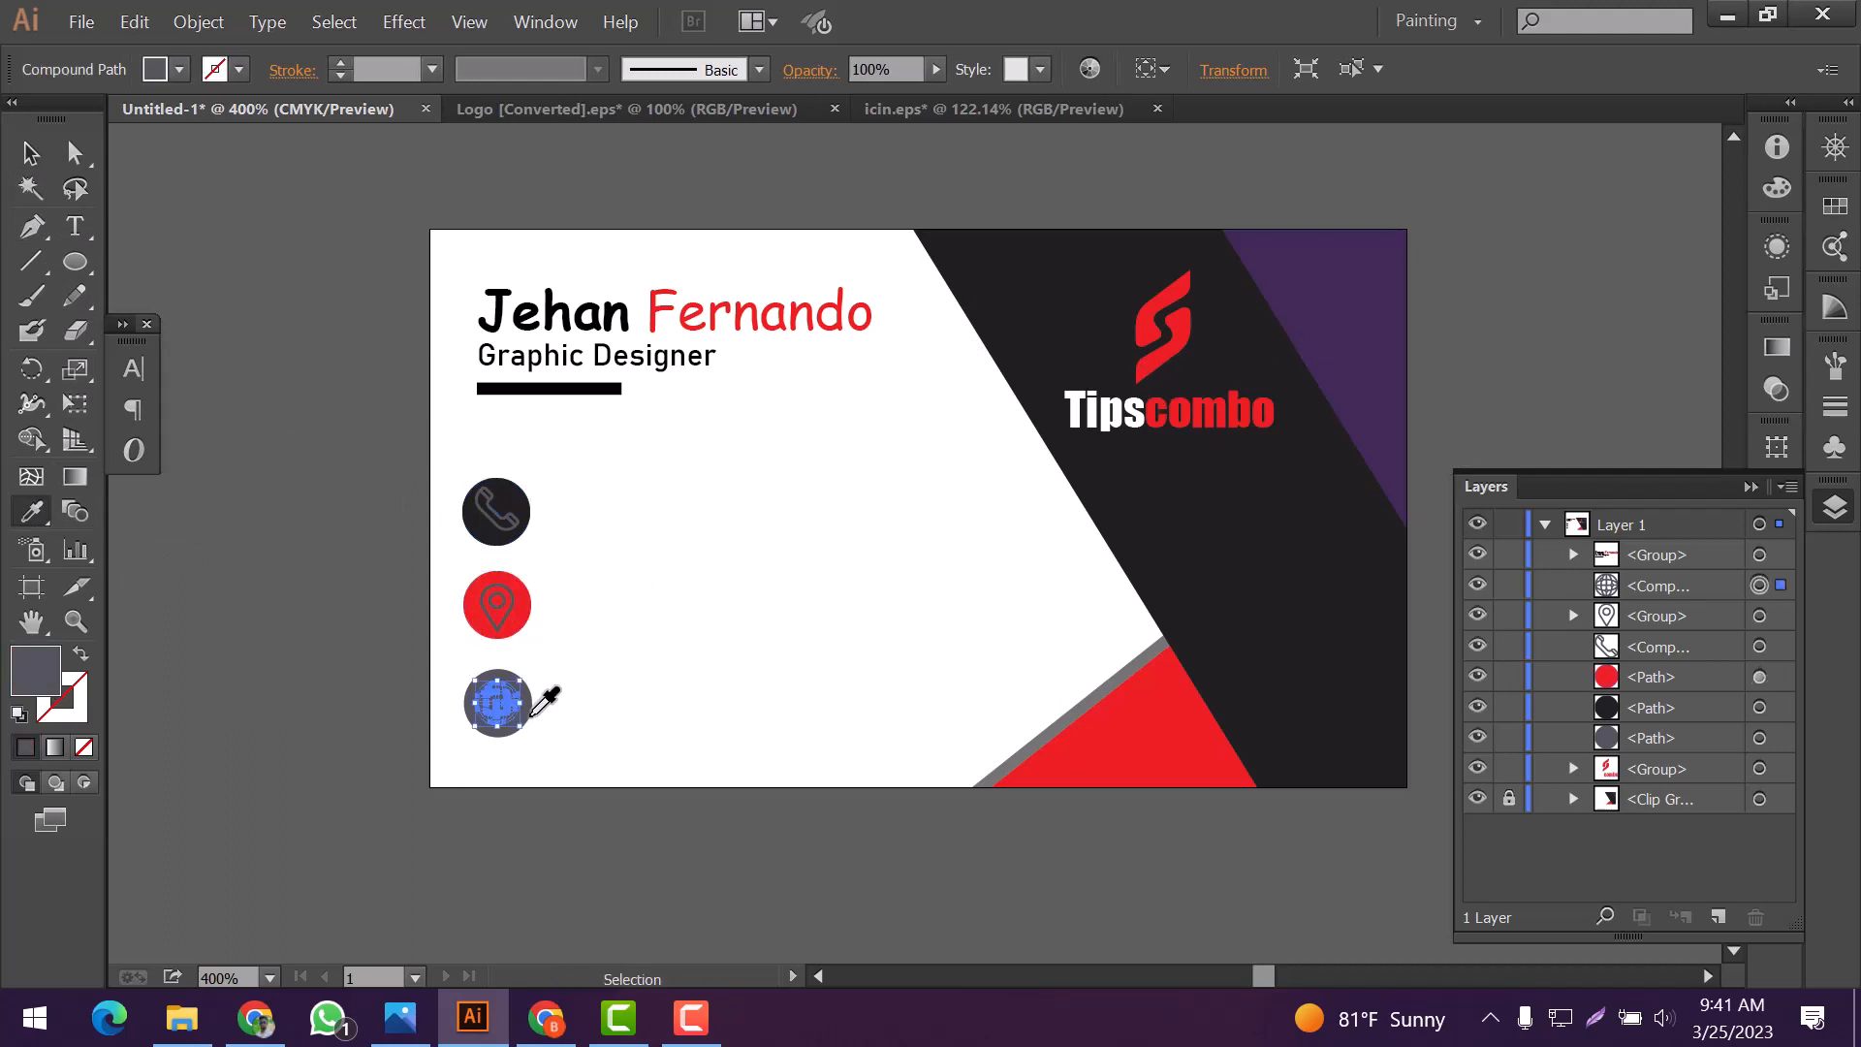
pyautogui.keyDown('ctrl'); pyautogui.click(531, 718); pyautogui.keyUp('ctrl')
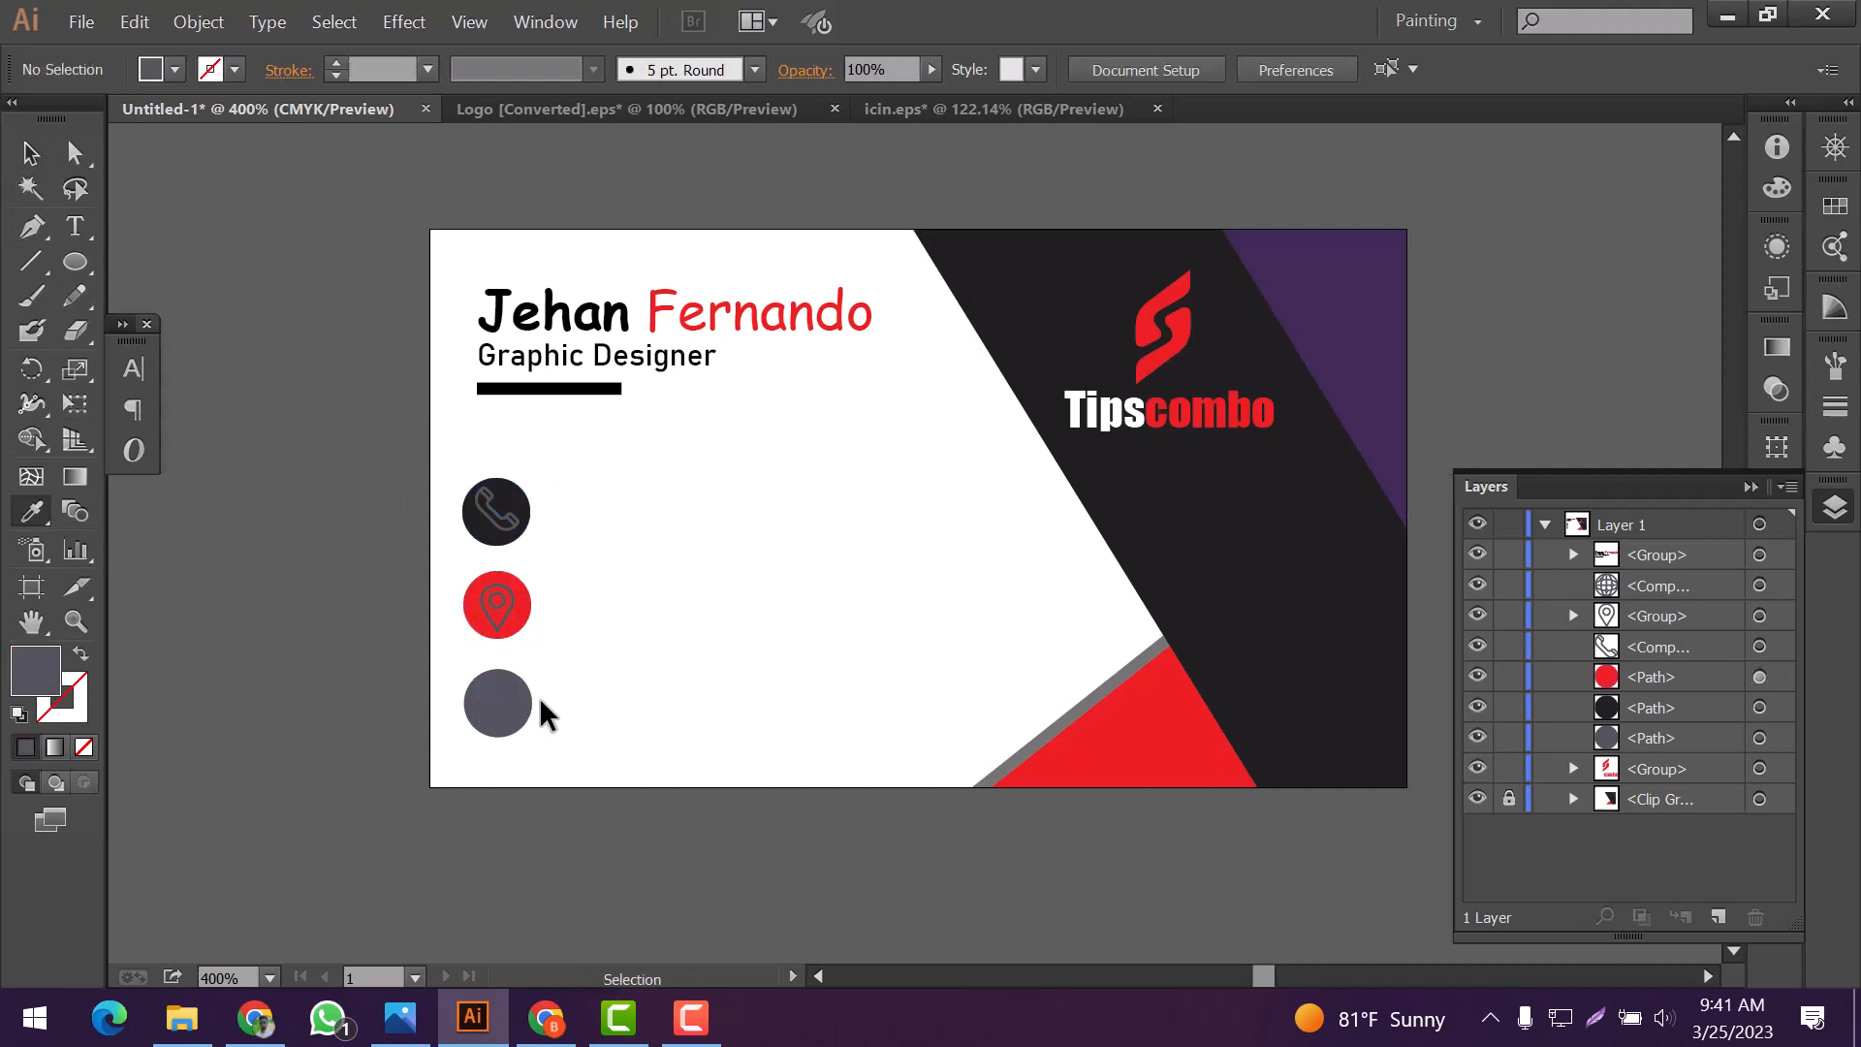
pyautogui.click(1349, 355)
pyautogui.press('v')
# Recolor the phone, location and globe icons white to match the card's background
pyautogui.click(496, 509)
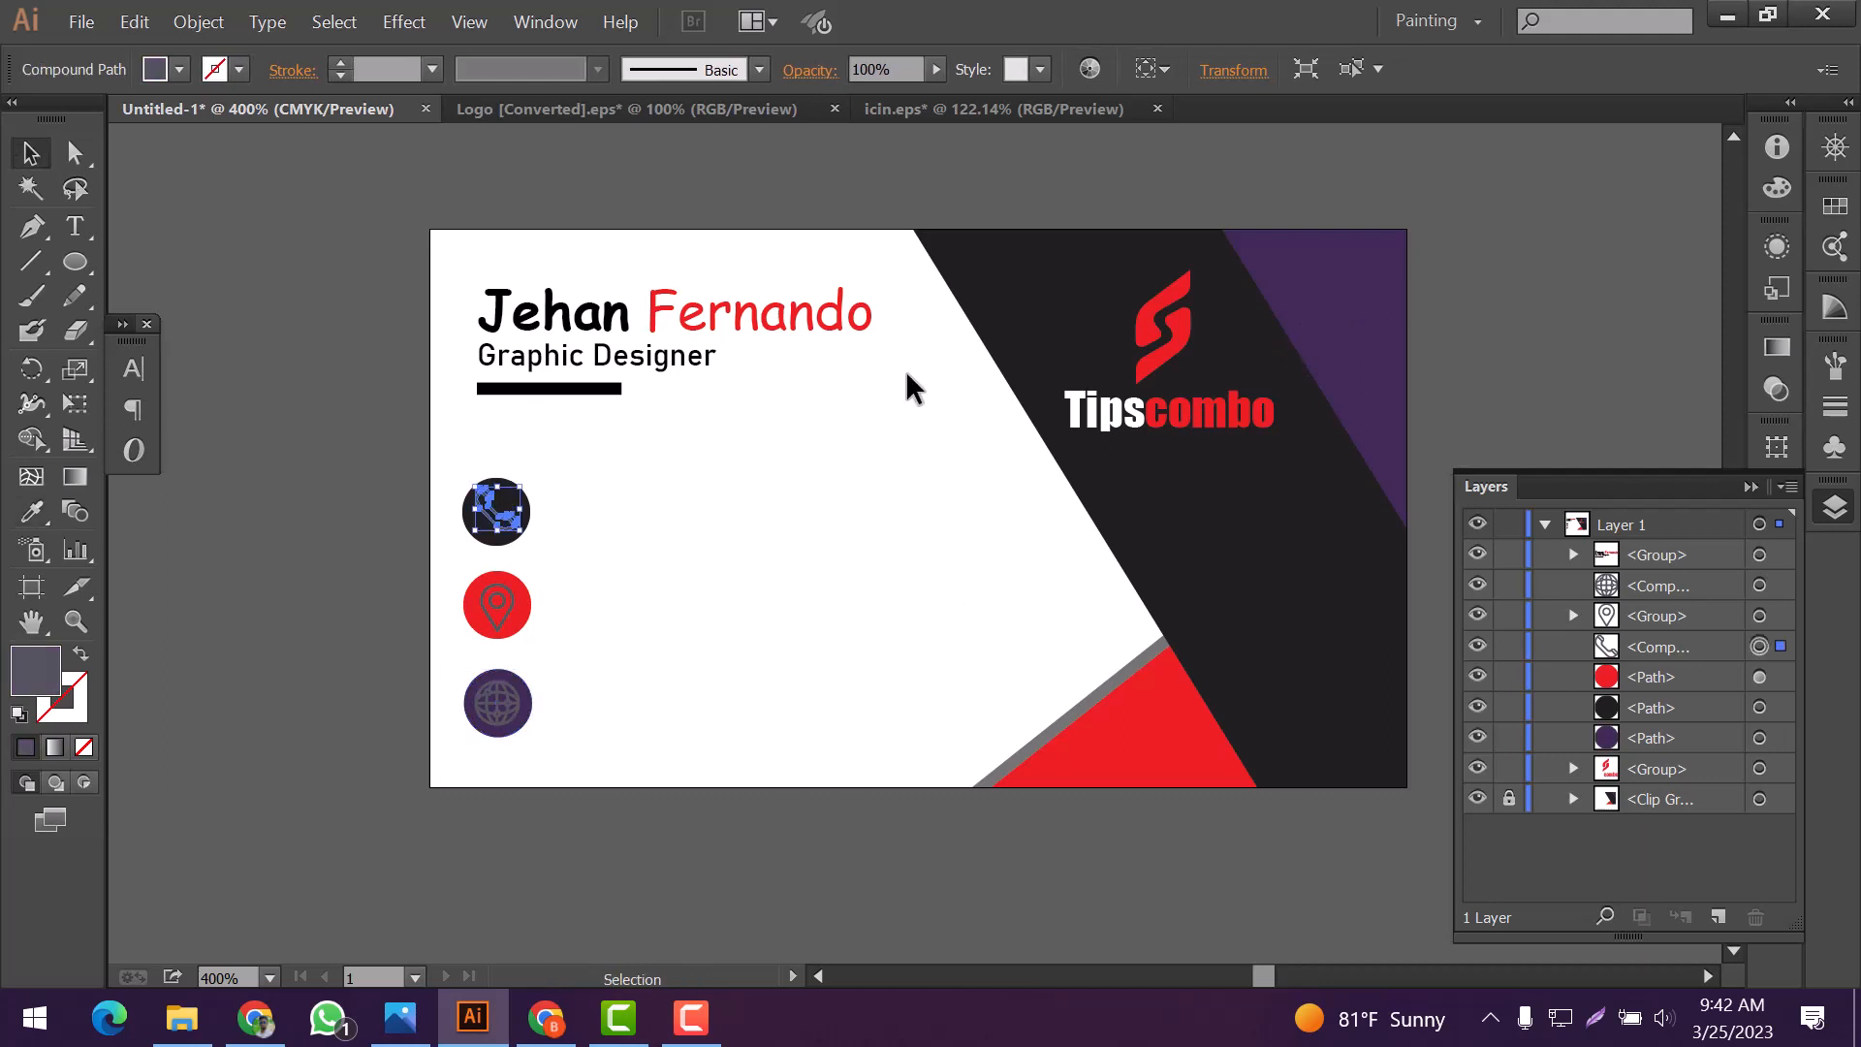
pyautogui.press('i')
pyautogui.click(640, 472)
pyautogui.keyDown('ctrl'); pyautogui.click(498, 601); pyautogui.keyUp('ctrl')
pyautogui.click(727, 610)
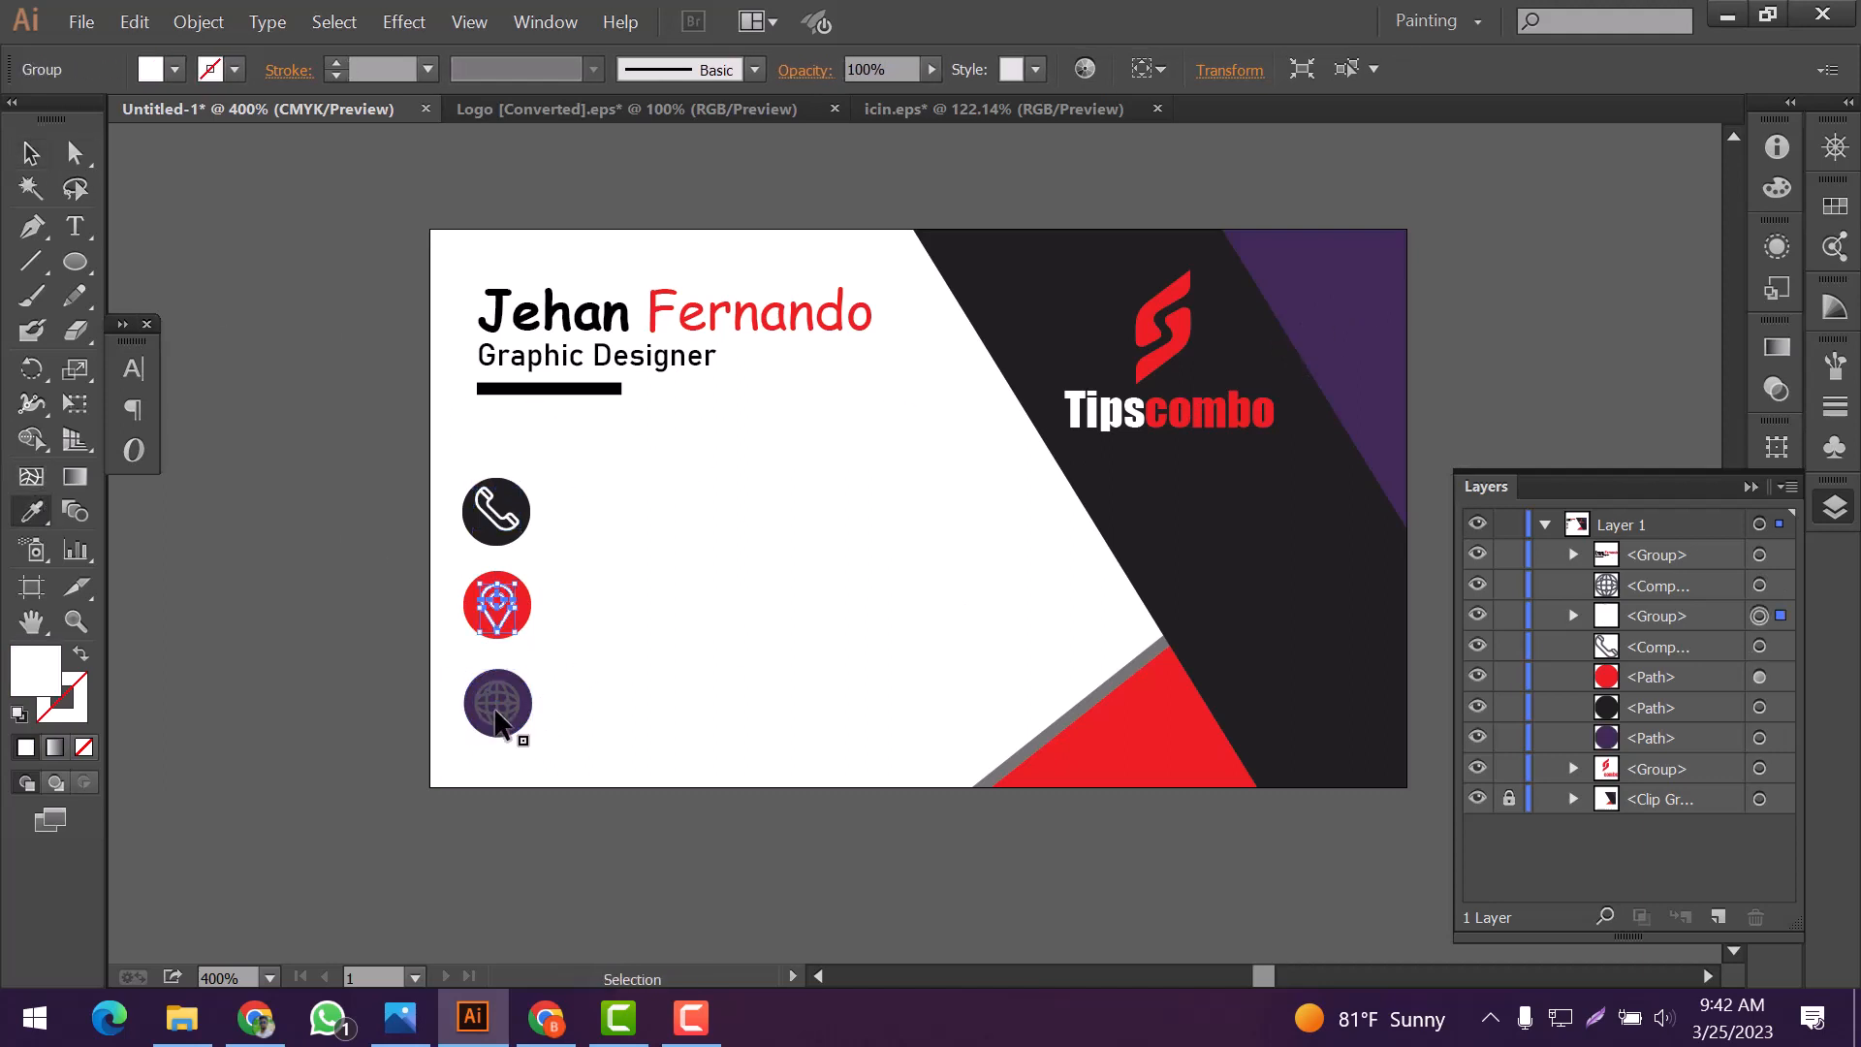
pyautogui.keyDown('ctrl'); pyautogui.click(495, 711); pyautogui.keyUp('ctrl')
pyautogui.click(707, 700)
pyautogui.click(31, 155)
pyautogui.click(733, 552)
# Group the three contact icons together with their circles
pyautogui.scroll(-1, 683, 546)
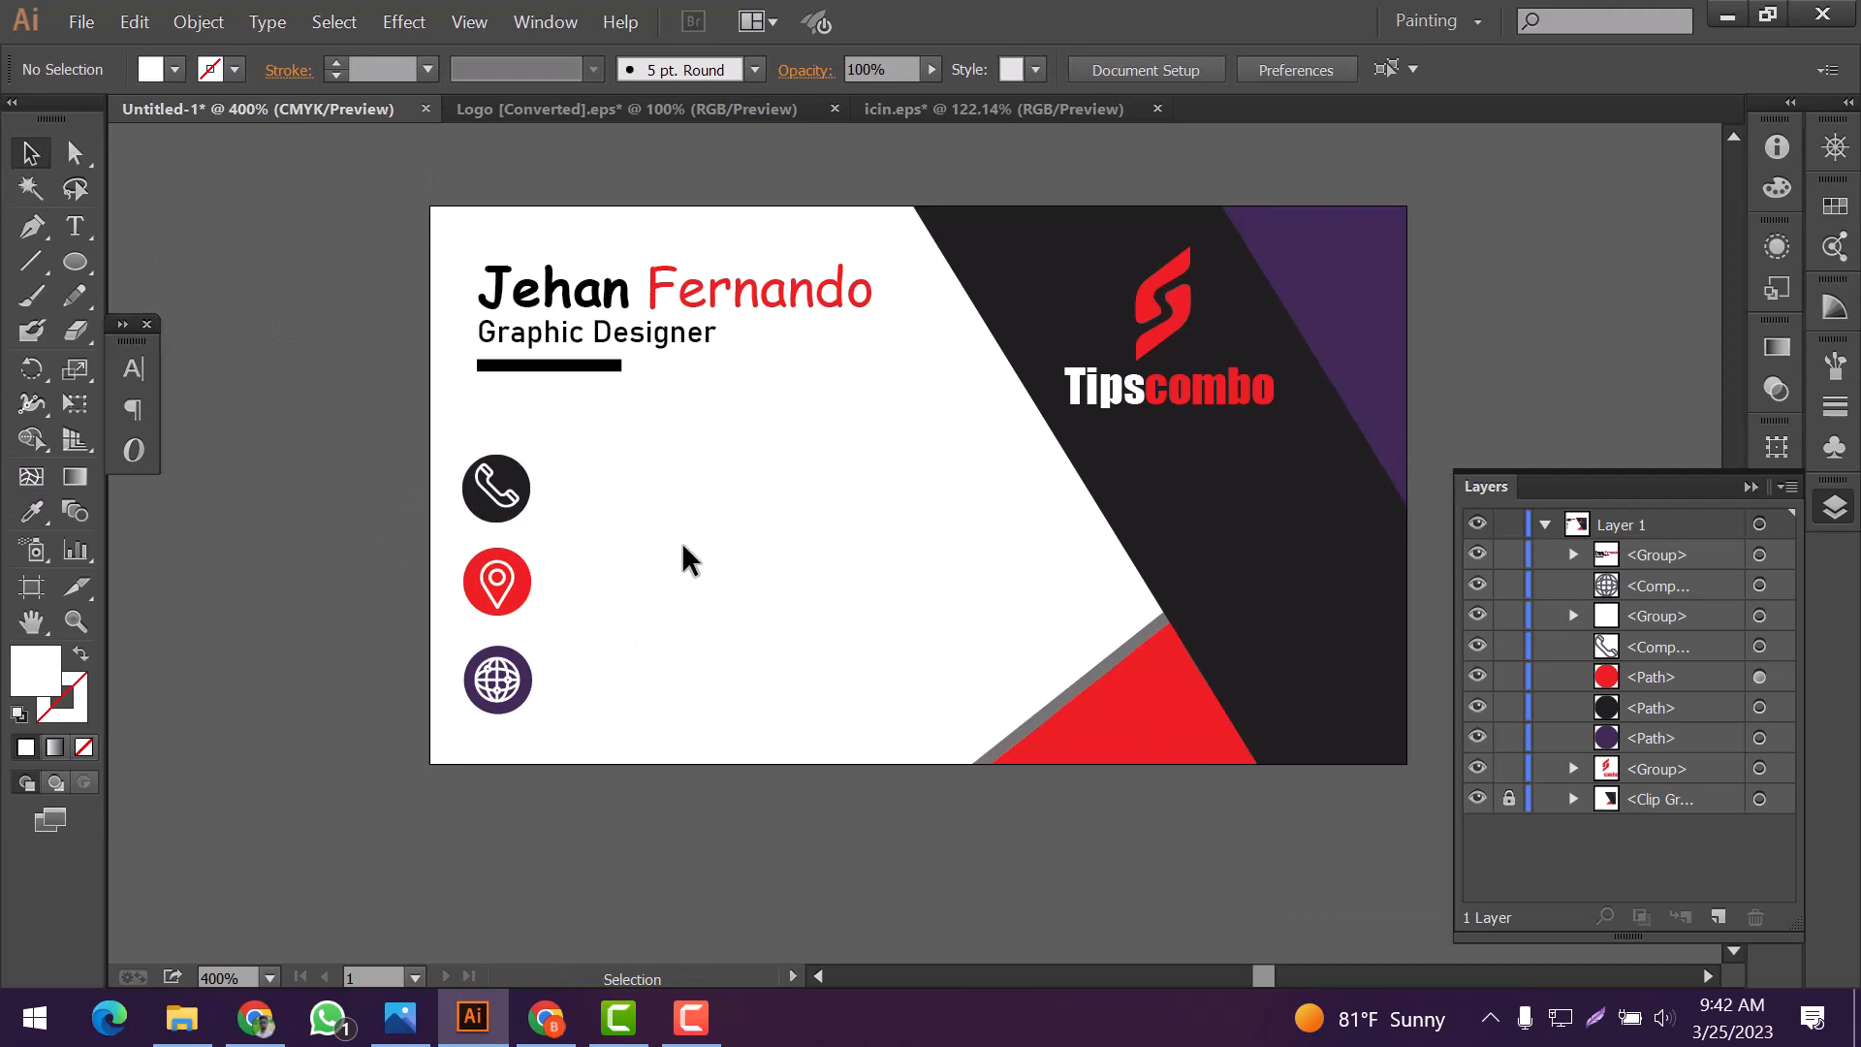
pyautogui.moveTo(601, 451); pyautogui.dragTo(444, 745)
pyautogui.rightClick(506, 648)
pyautogui.click(622, 718)
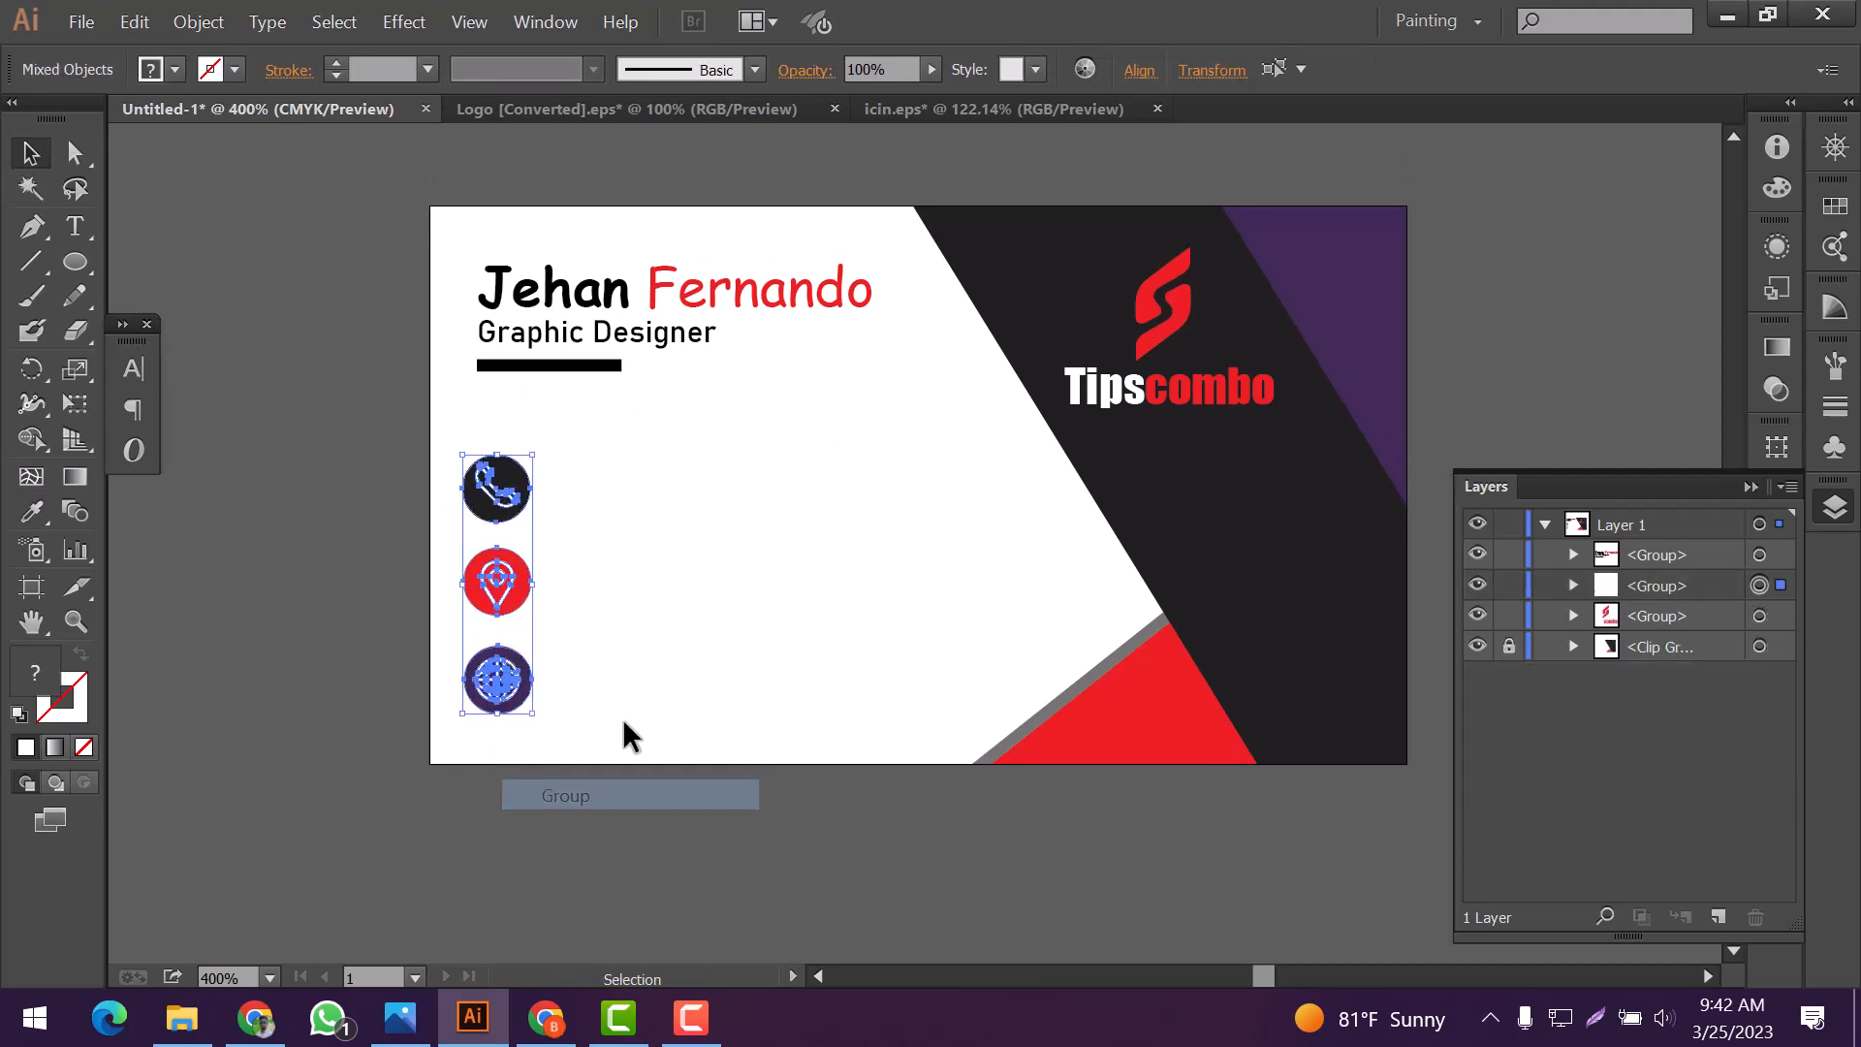
pyautogui.click(648, 649)
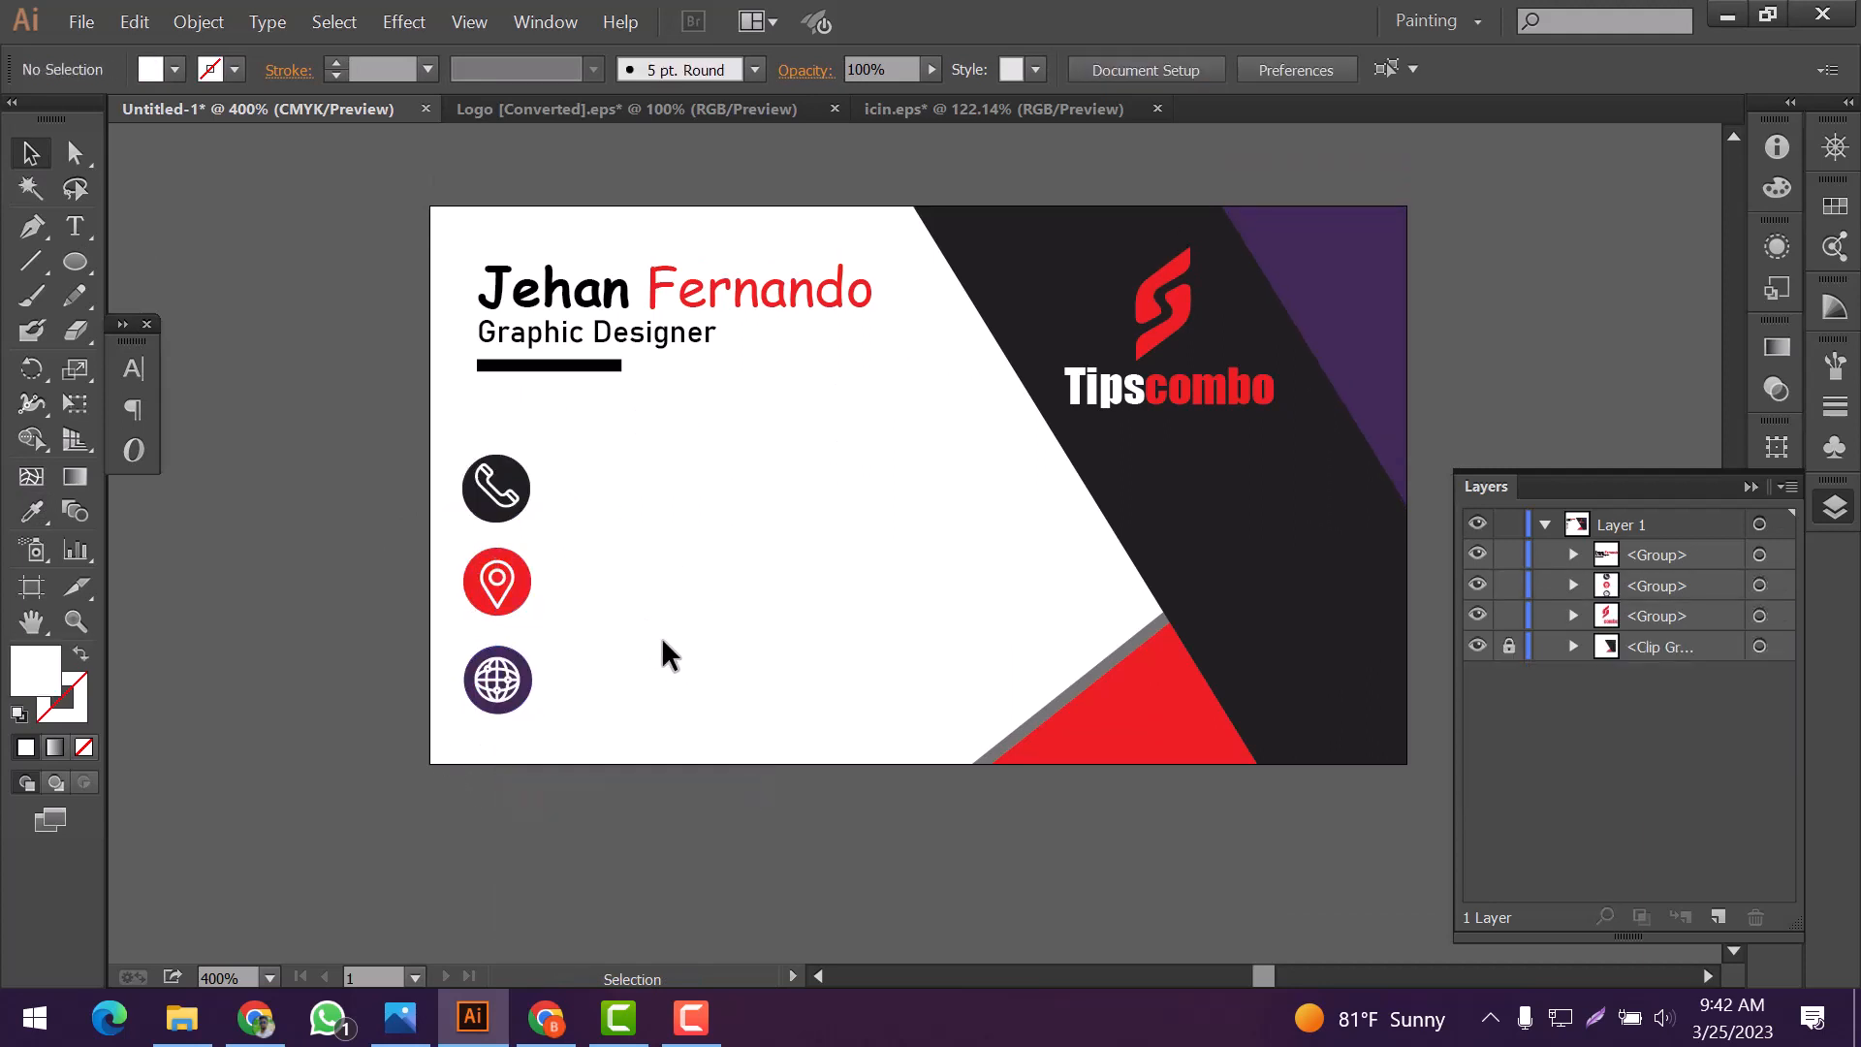
# Add a black 12 pt Impact text line with the phone number beside the phone icon
pyautogui.press('t')
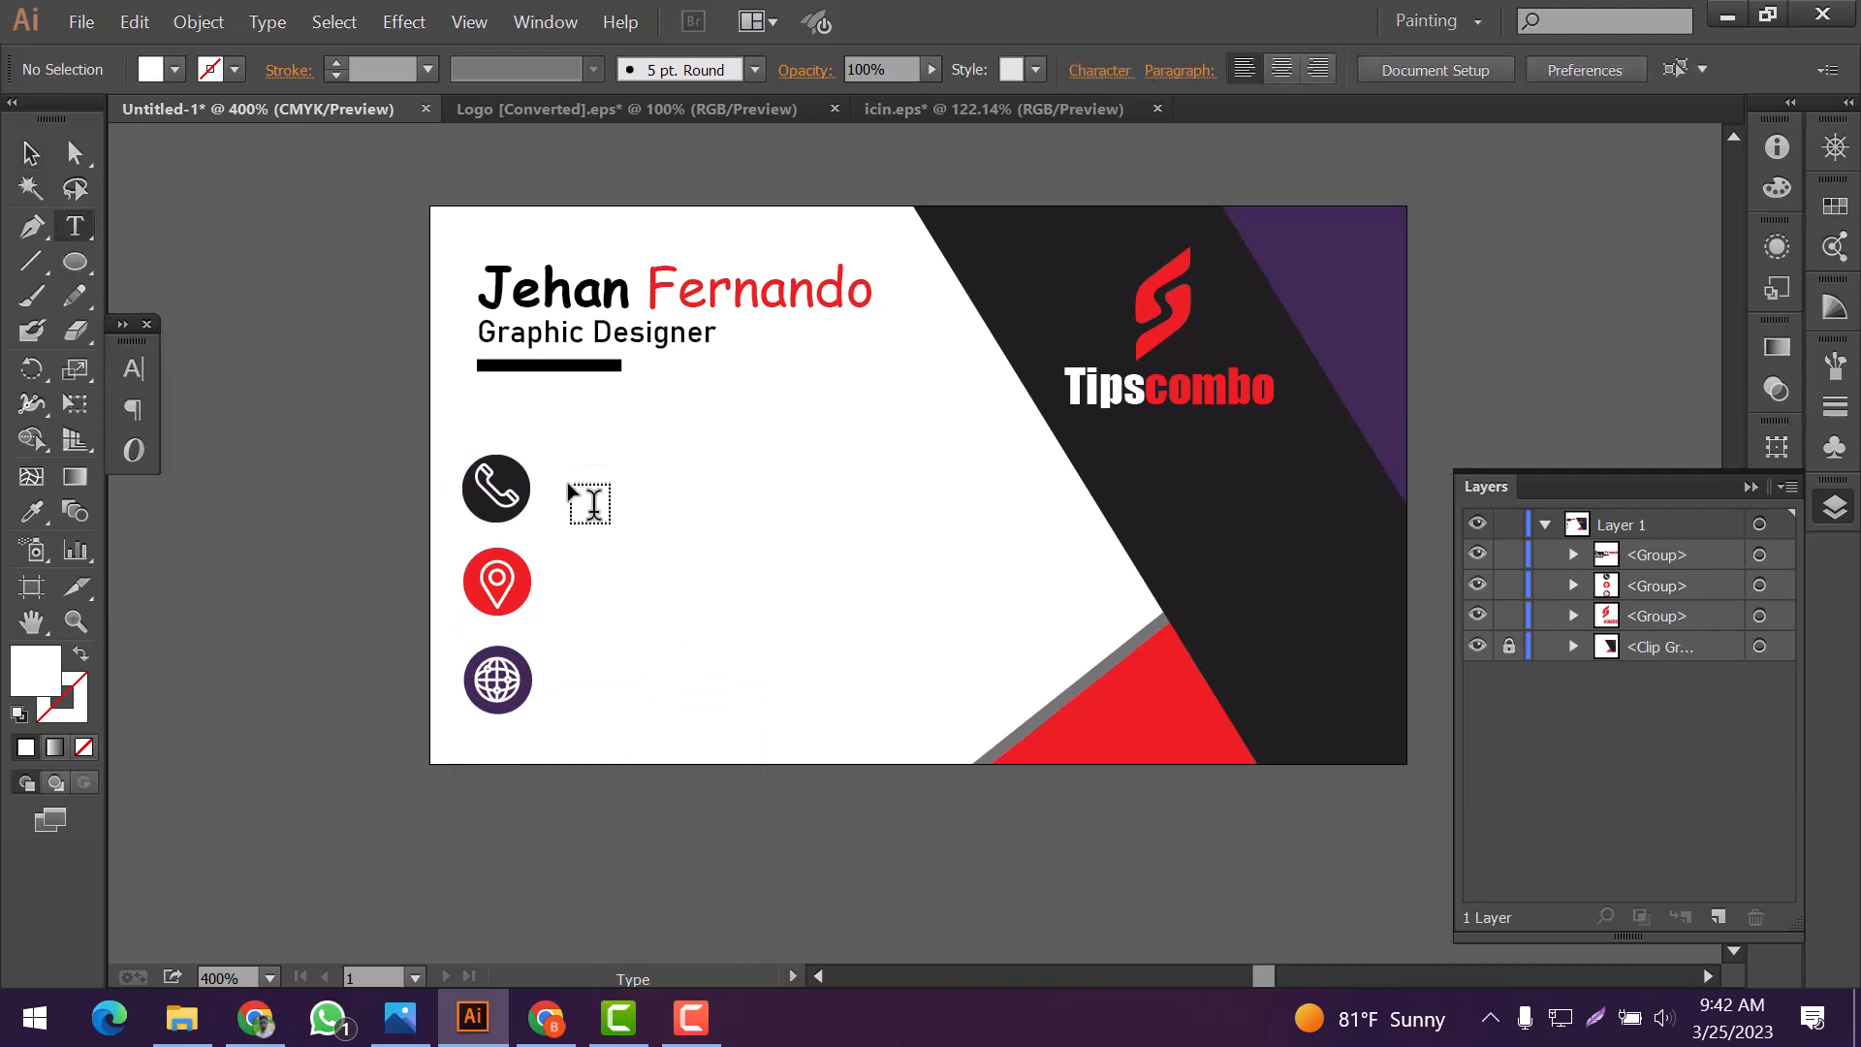
pyautogui.click(570, 490)
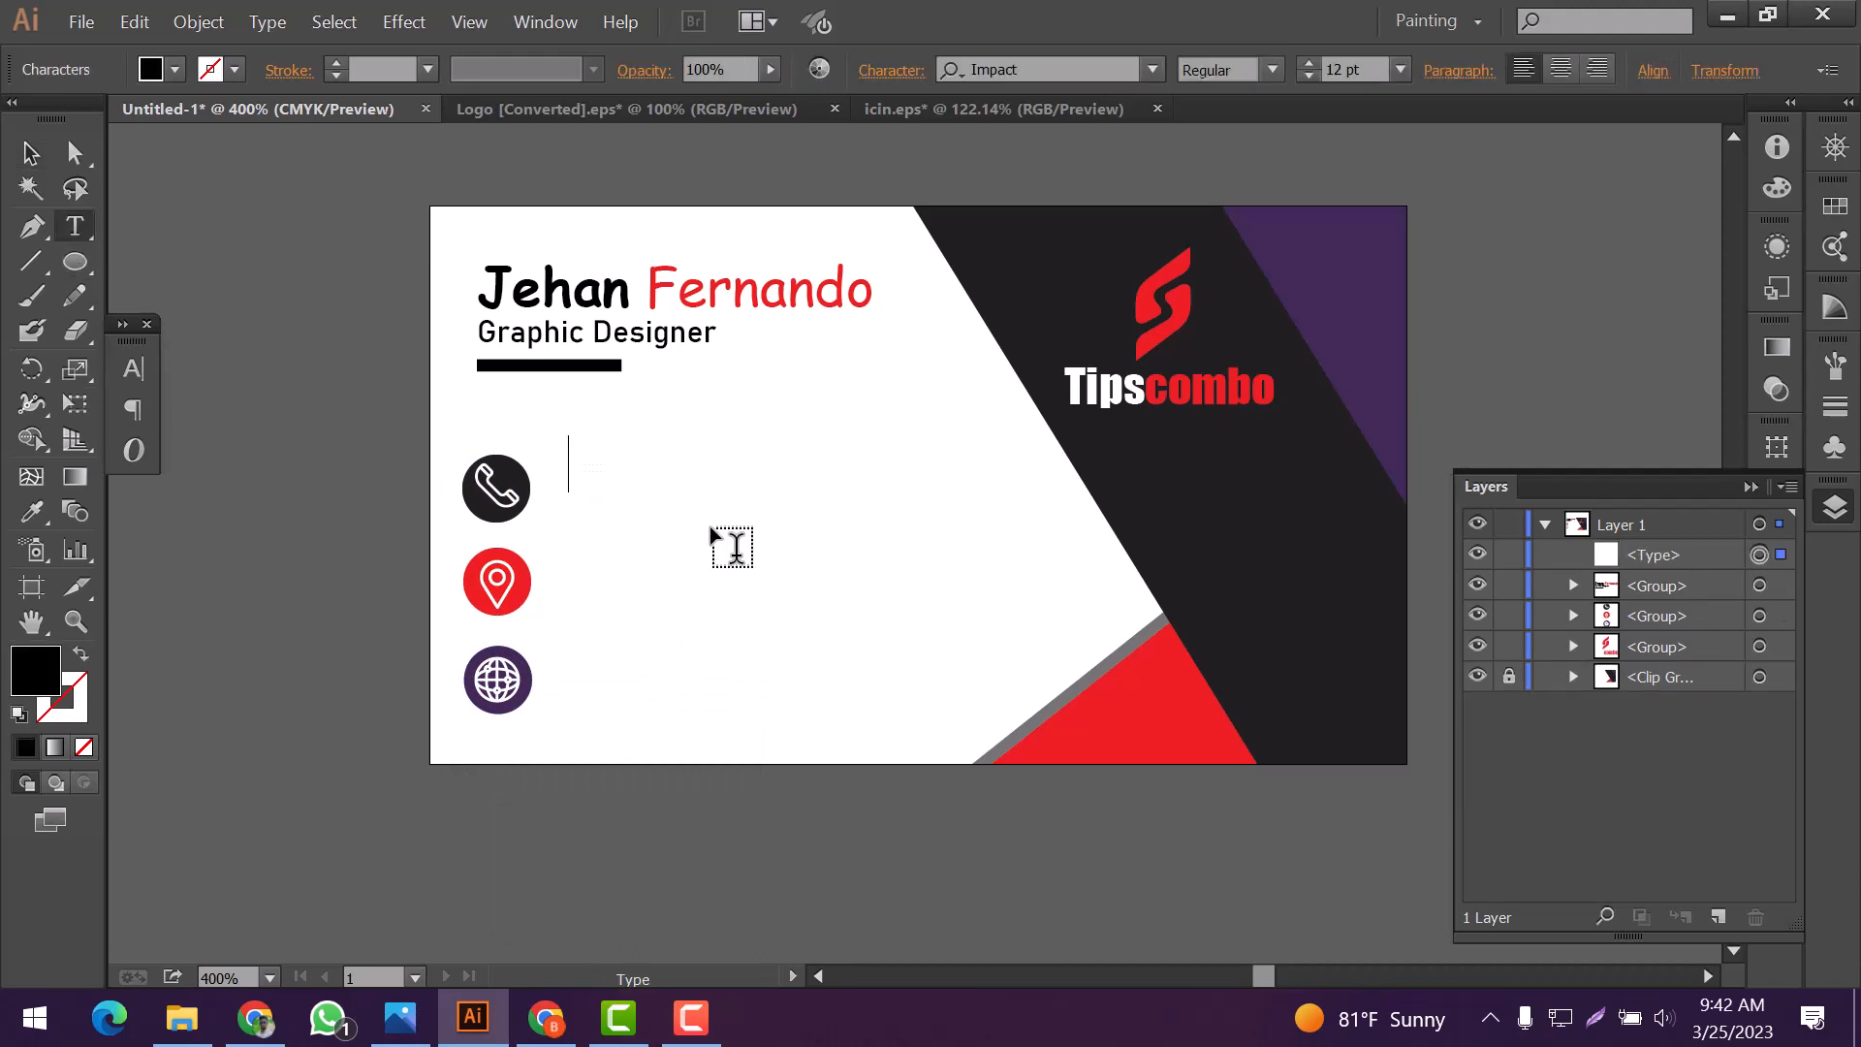
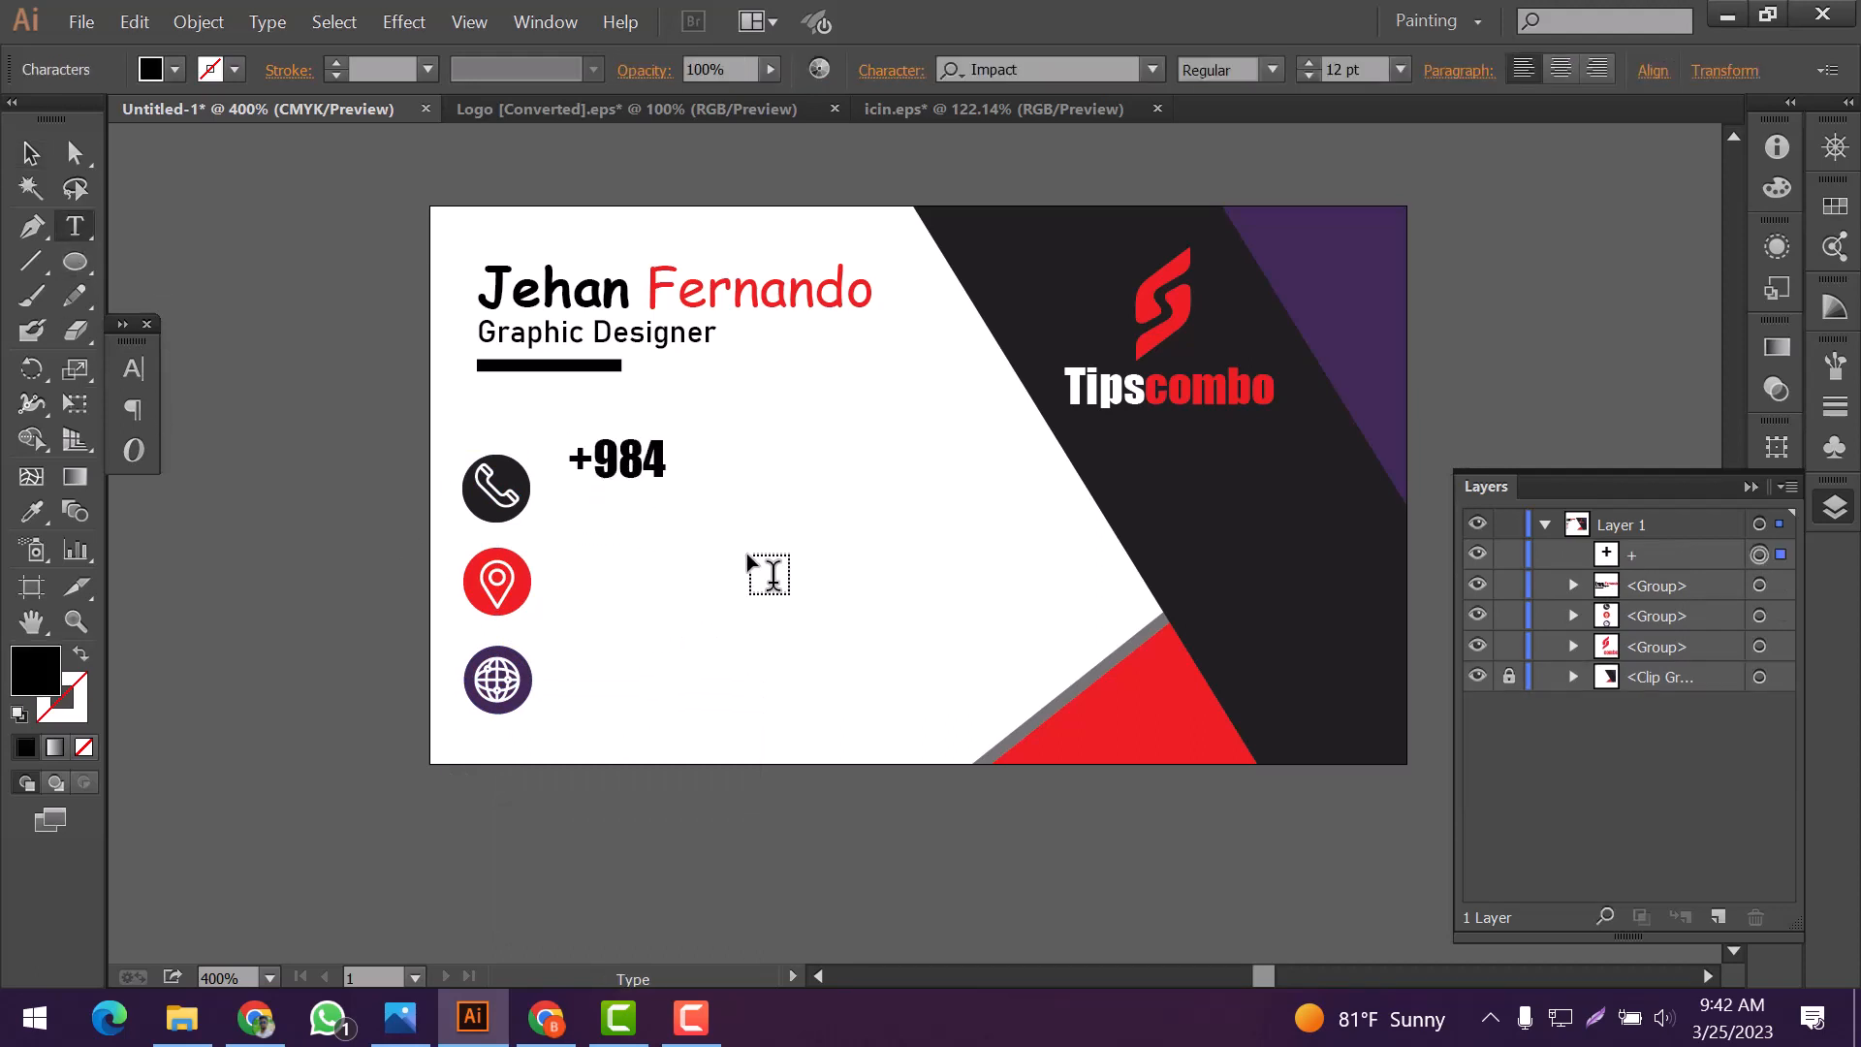
pyautogui.press('Escape')
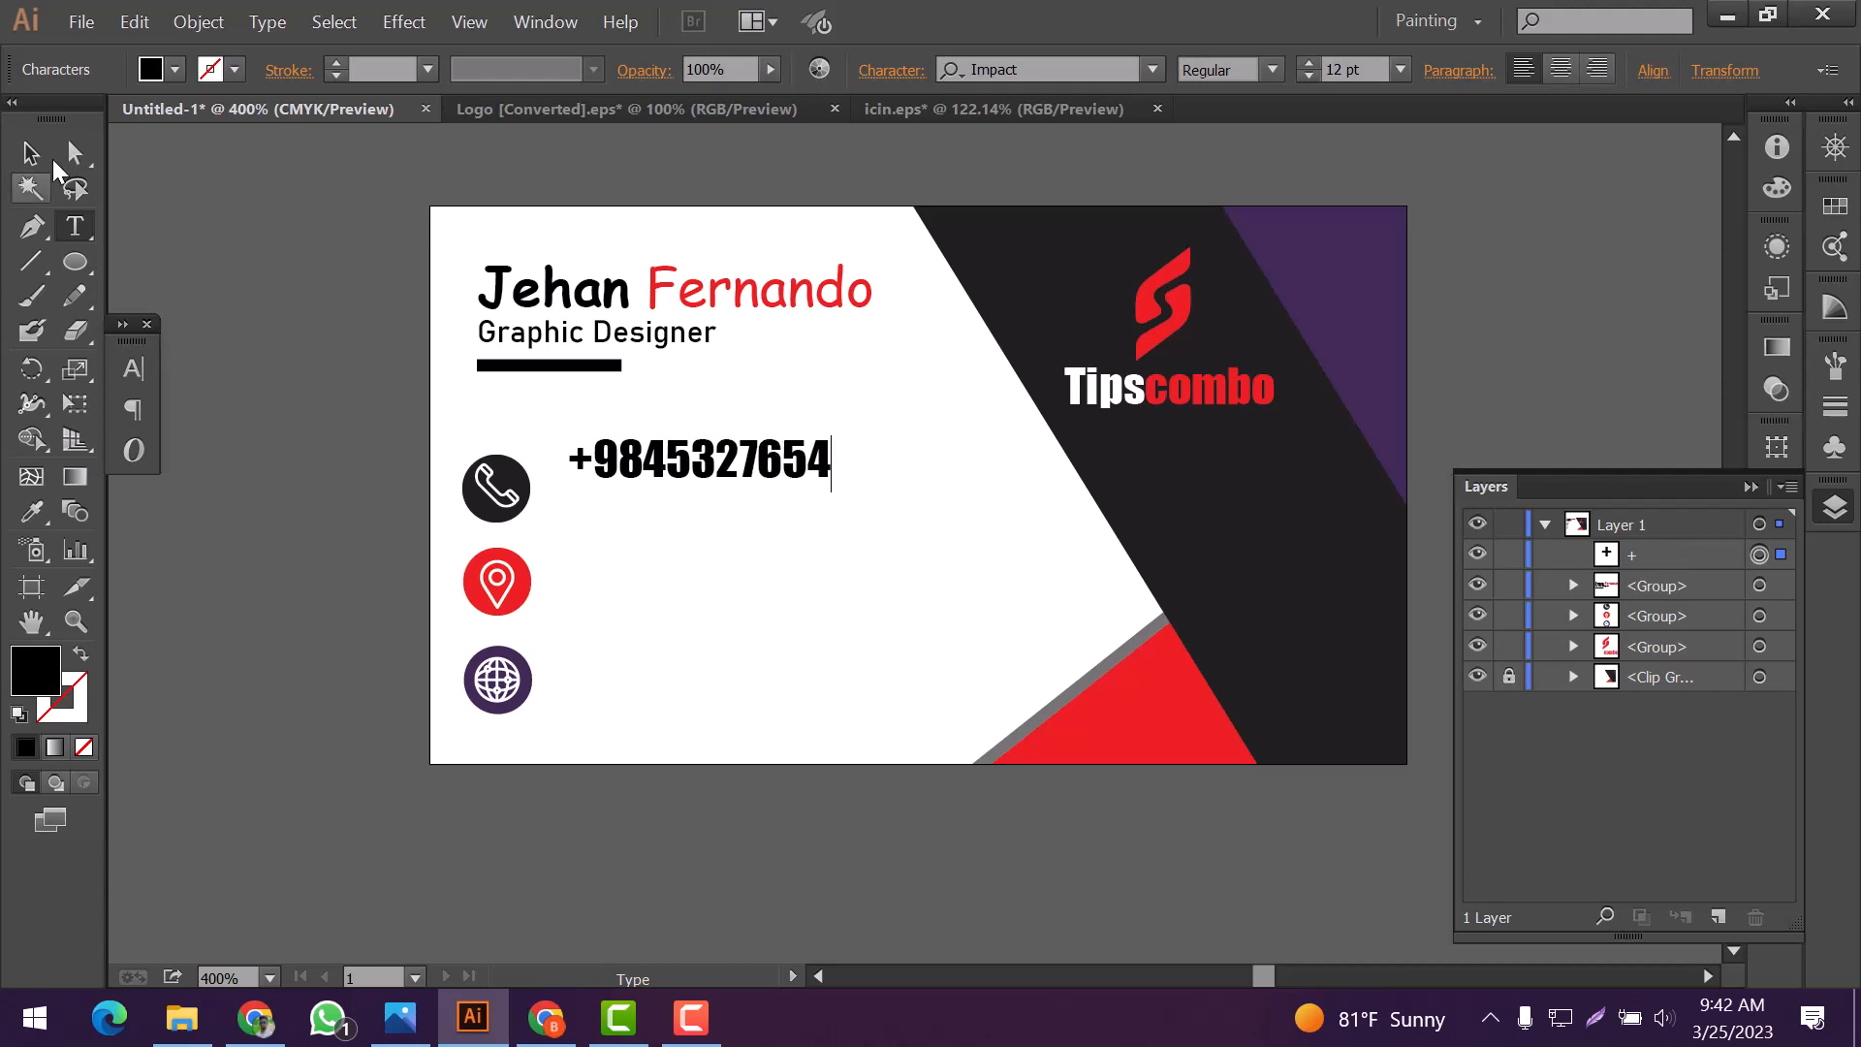
# Duplicate the phone number line beside the location icon and again beside the globe icon
pyautogui.moveTo(665, 466); pyautogui.dragTo(665, 581)
pyautogui.moveTo(665, 582); pyautogui.dragTo(652, 690)
pyautogui.hotkey('ctrl', 'shift', 'a')
# Replace the text beside the location icon with the cardholder's address, capitalizing its second word
pyautogui.press('t')
pyautogui.moveTo(568, 587); pyautogui.dragTo(926, 630)
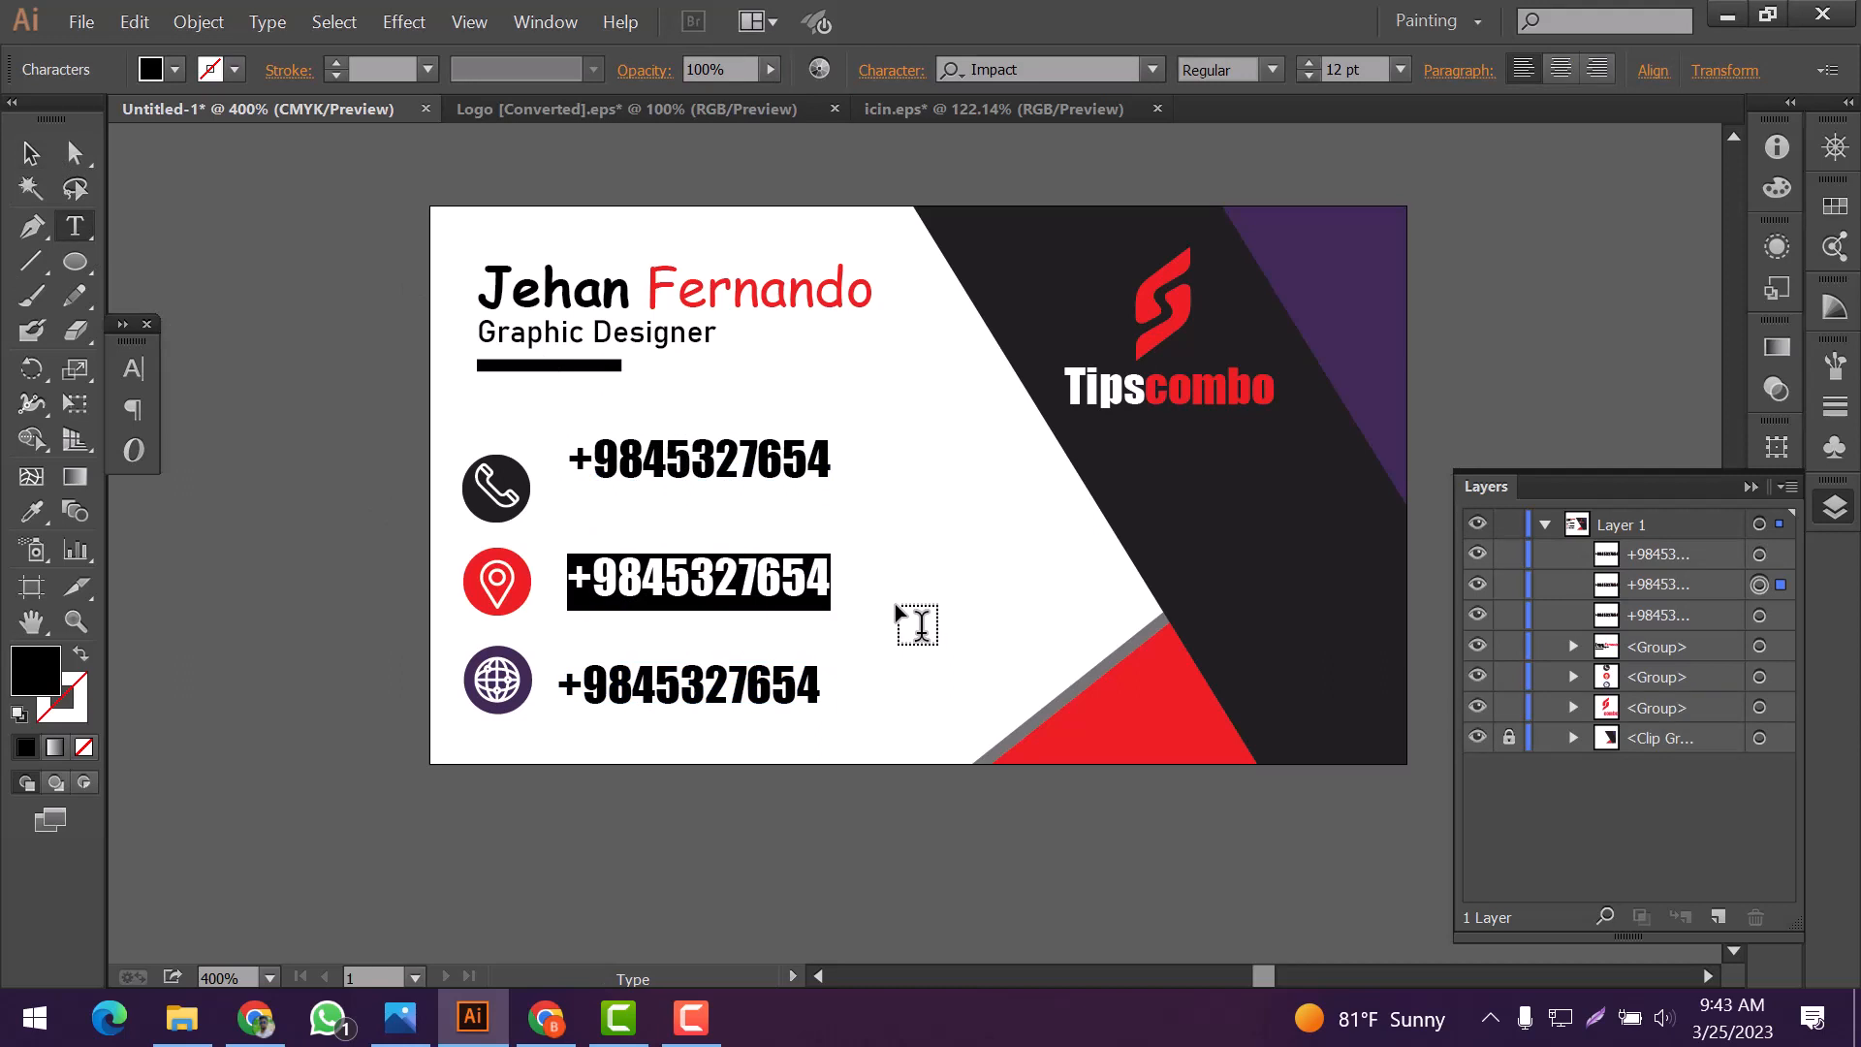
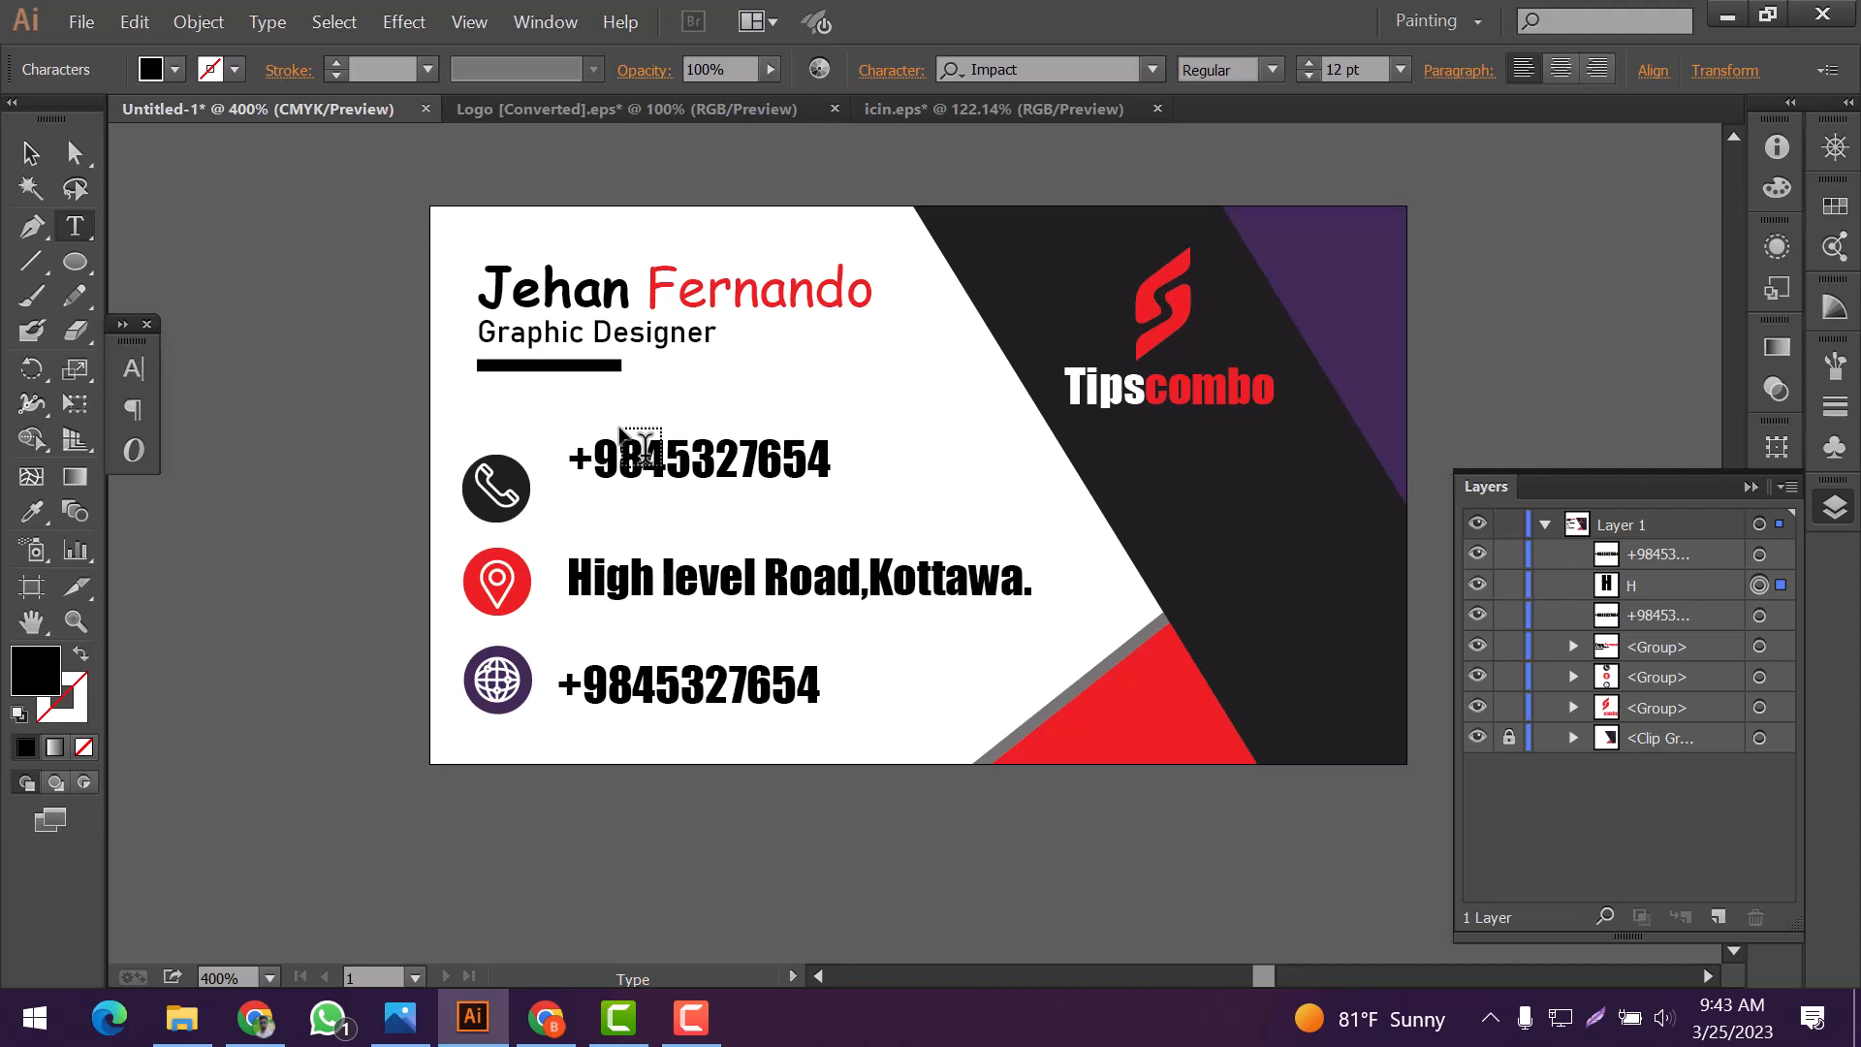
pyautogui.moveTo(571, 472); pyautogui.dragTo(893, 507)
pyautogui.click(893, 507)
pyautogui.moveTo(664, 580); pyautogui.dragTo(670, 581)
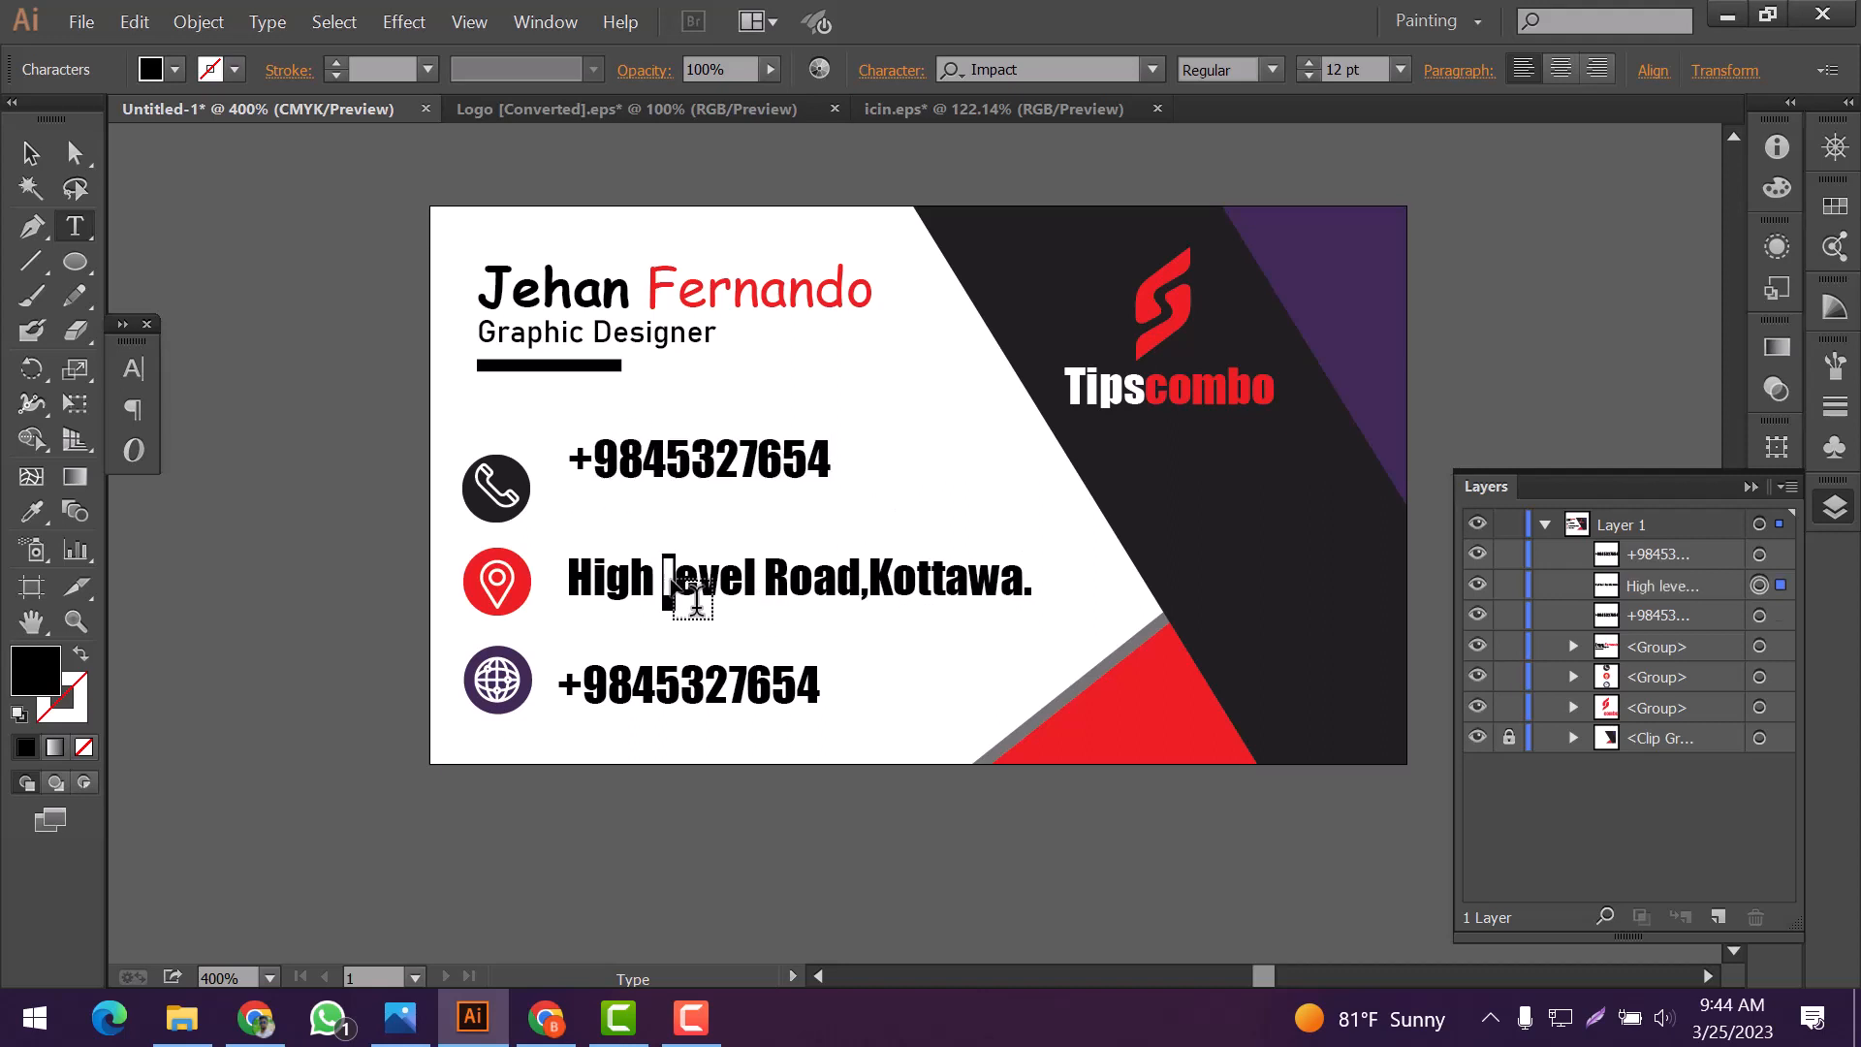
pyautogui.write('L')
pyautogui.moveTo(560, 686); pyautogui.dragTo(893, 722)
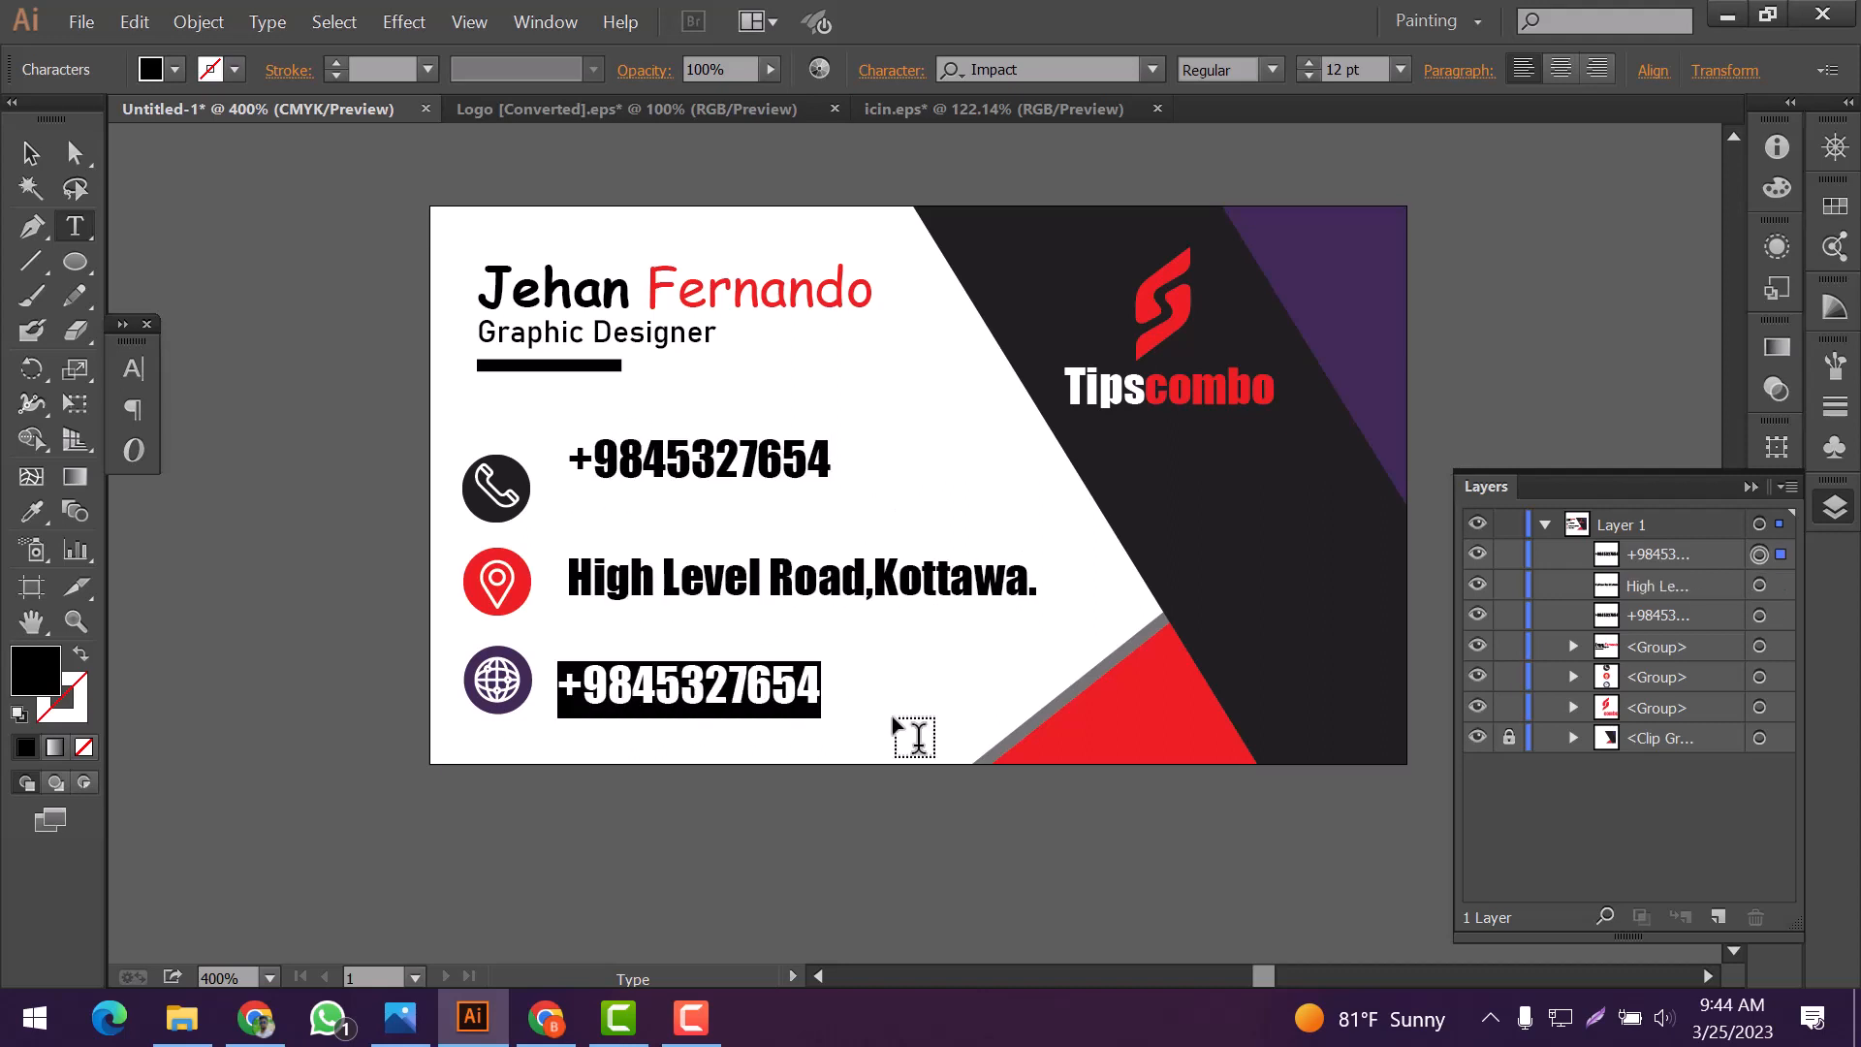
pyautogui.write('www.you')
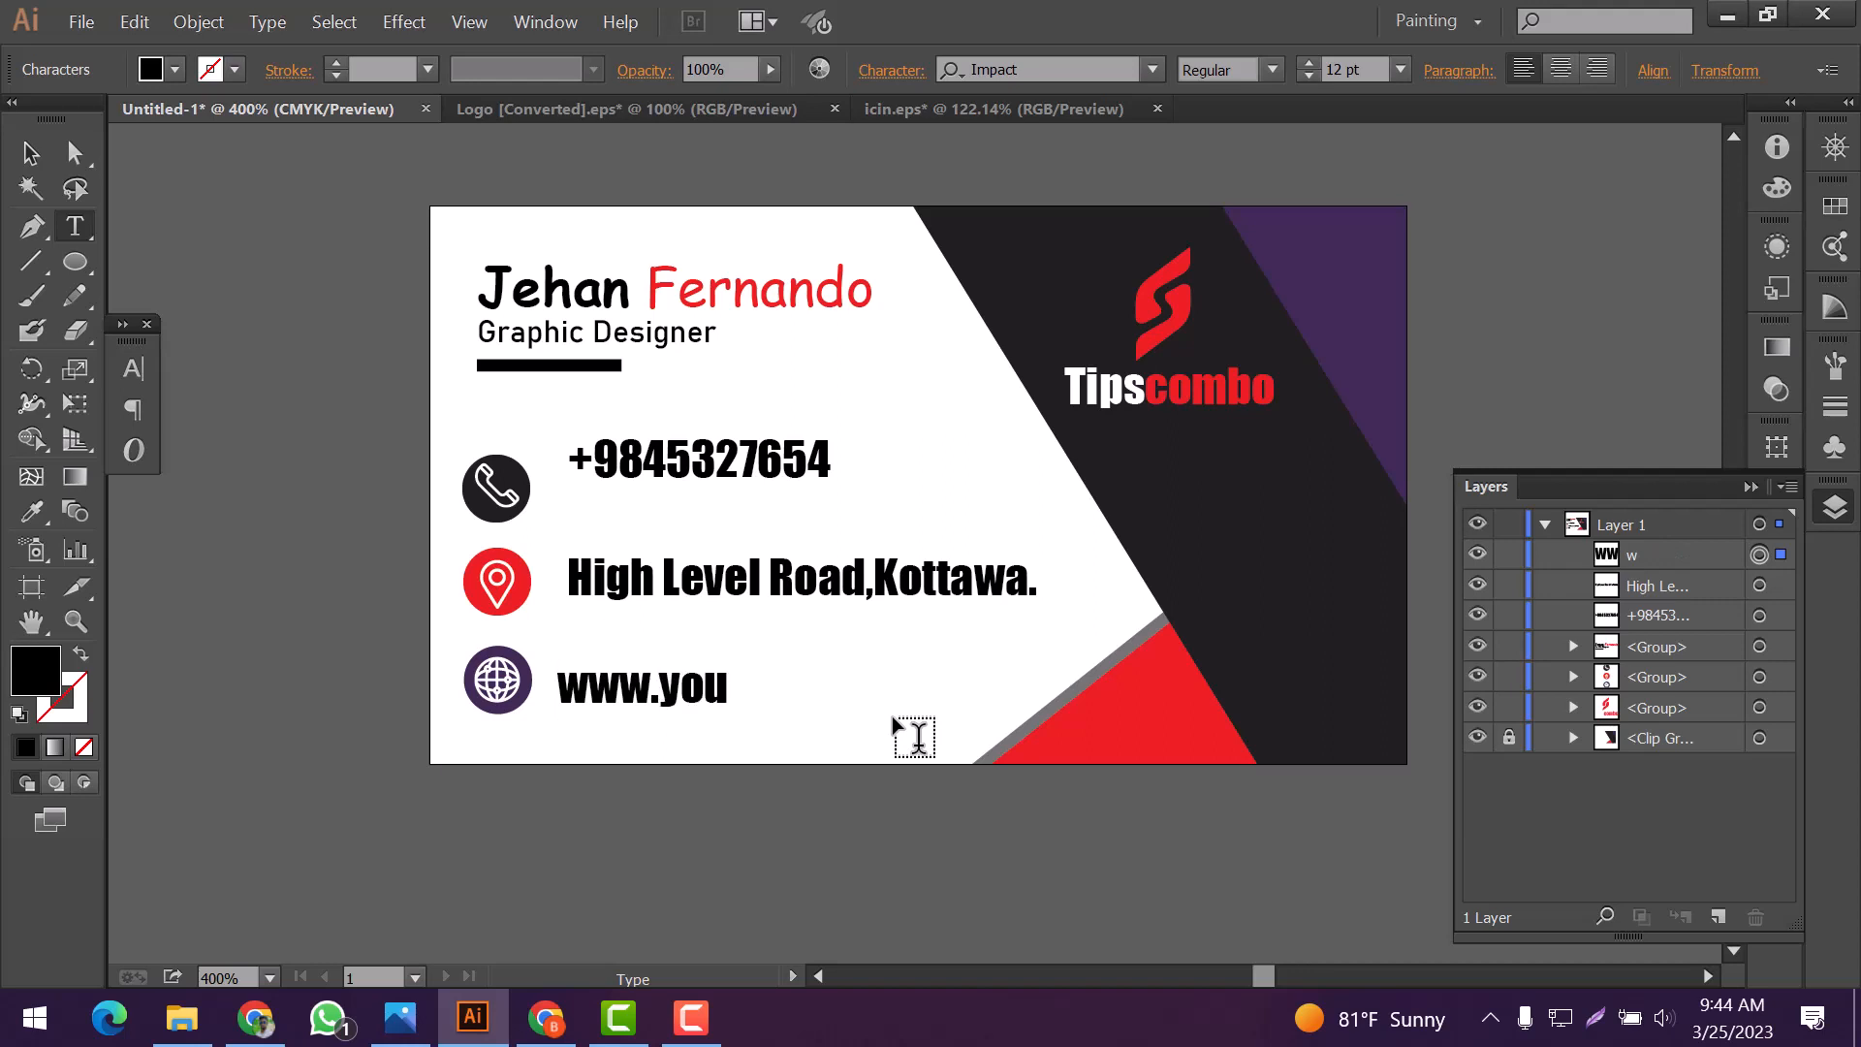
pyautogui.write('r we')
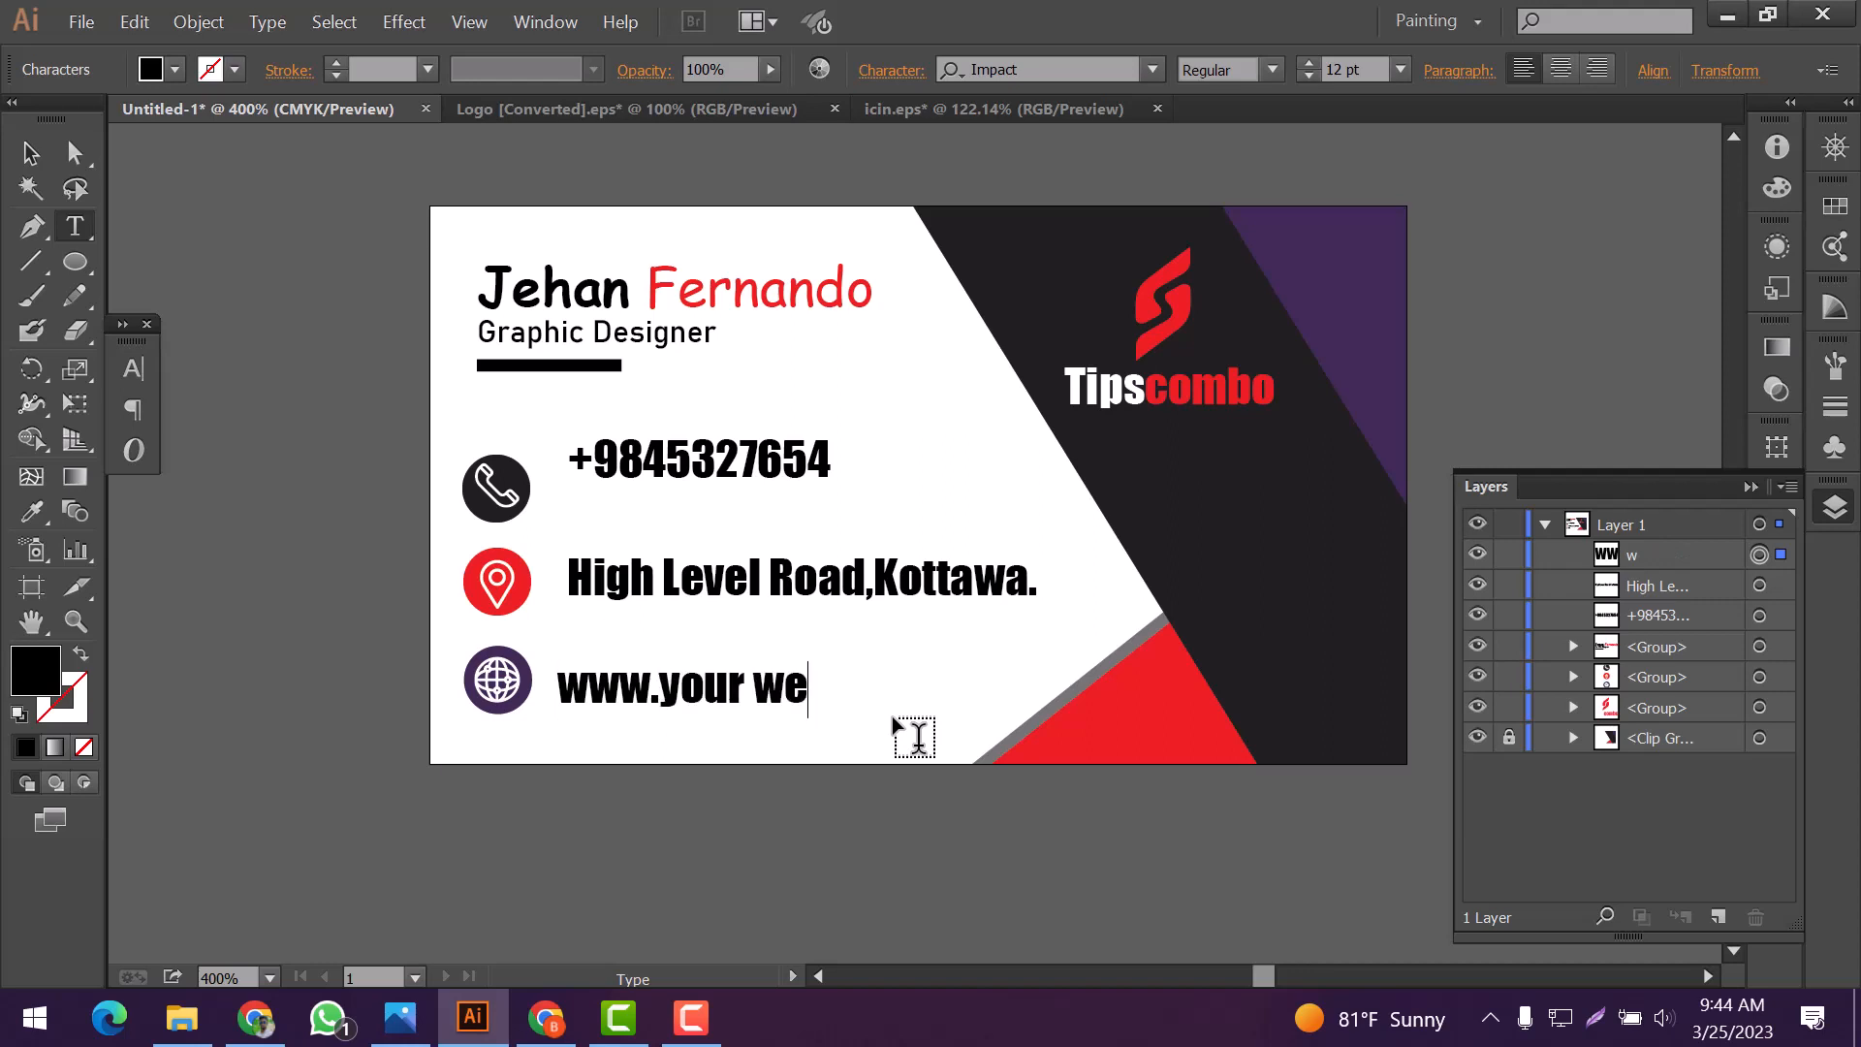
pyautogui.write('bsite.com')
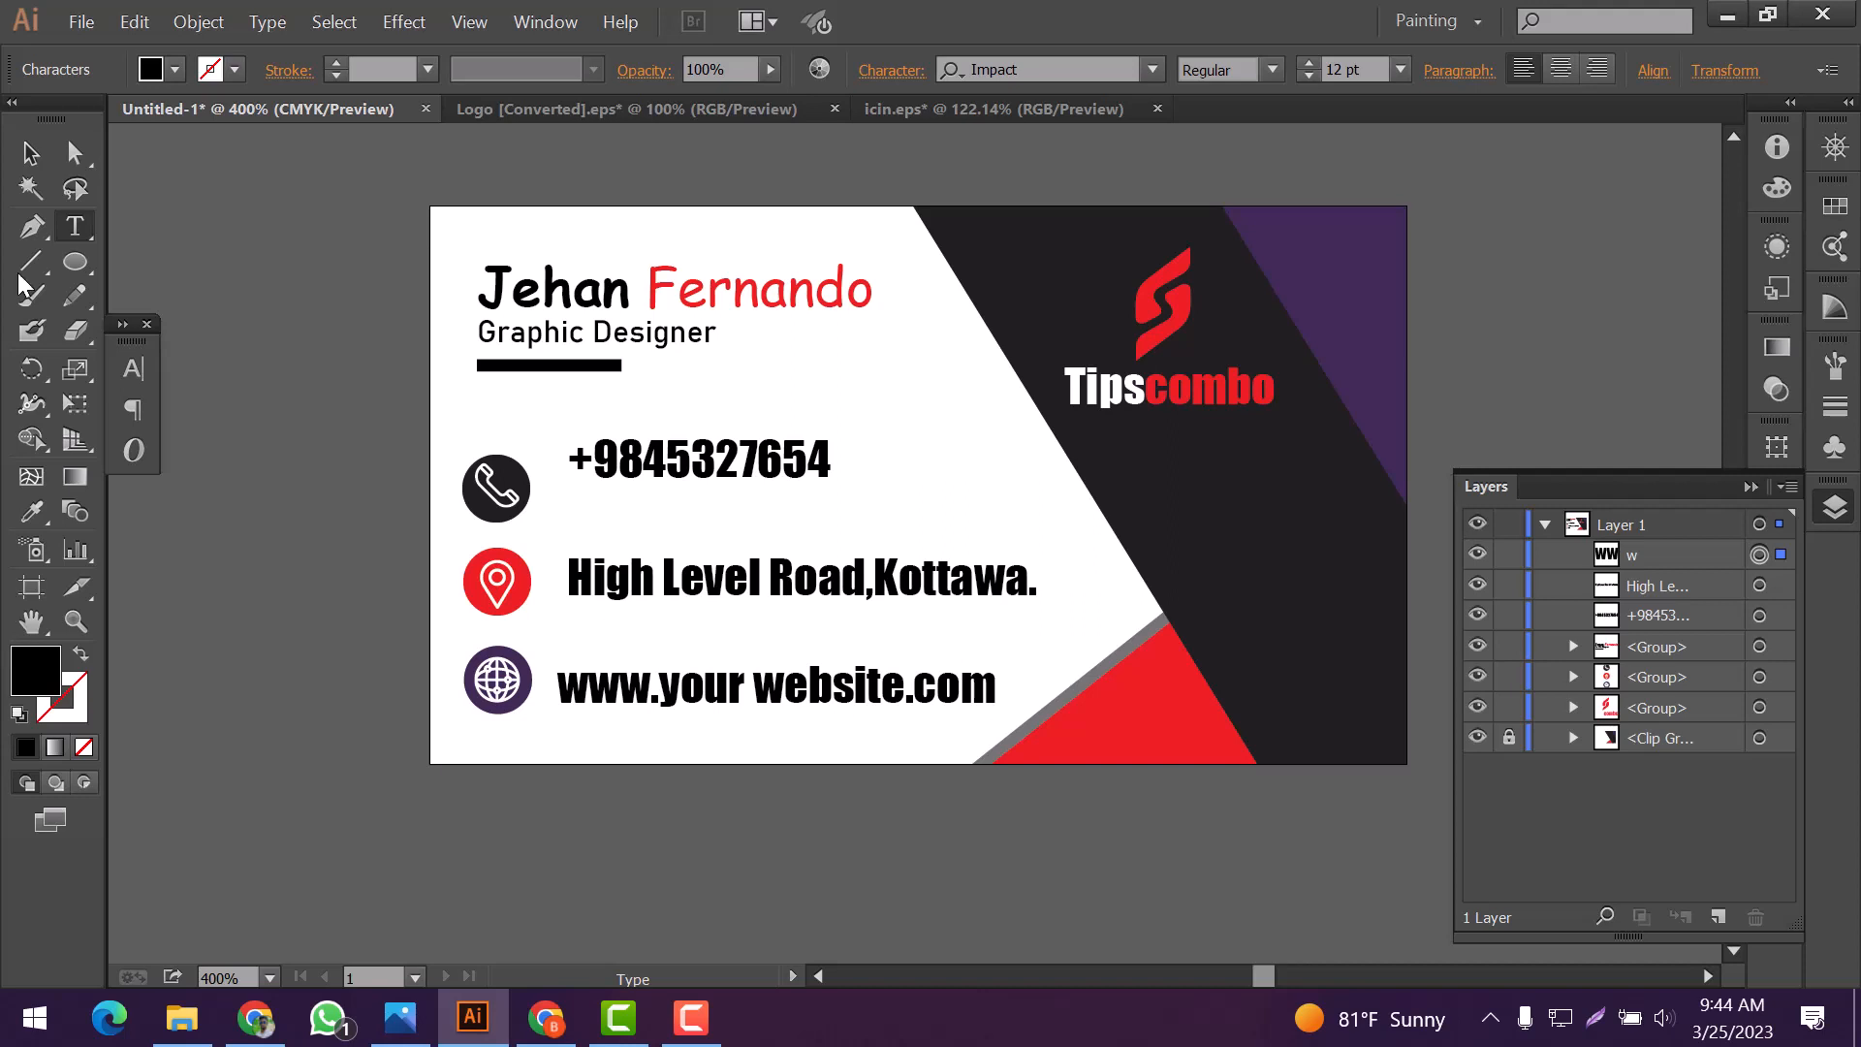
# Scale the three contact text lines down together to 9.14 pt and place them close beside the icons
pyautogui.click(30, 152)
pyautogui.moveTo(552, 433); pyautogui.dragTo(1041, 721)
pyautogui.moveTo(1037, 436); pyautogui.dragTo(980, 469)
pyautogui.moveTo(790, 495); pyautogui.dragTo(726, 496)
pyautogui.click(827, 423)
# Move the website and address lines down to sit level with their icons
pyautogui.click(675, 665)
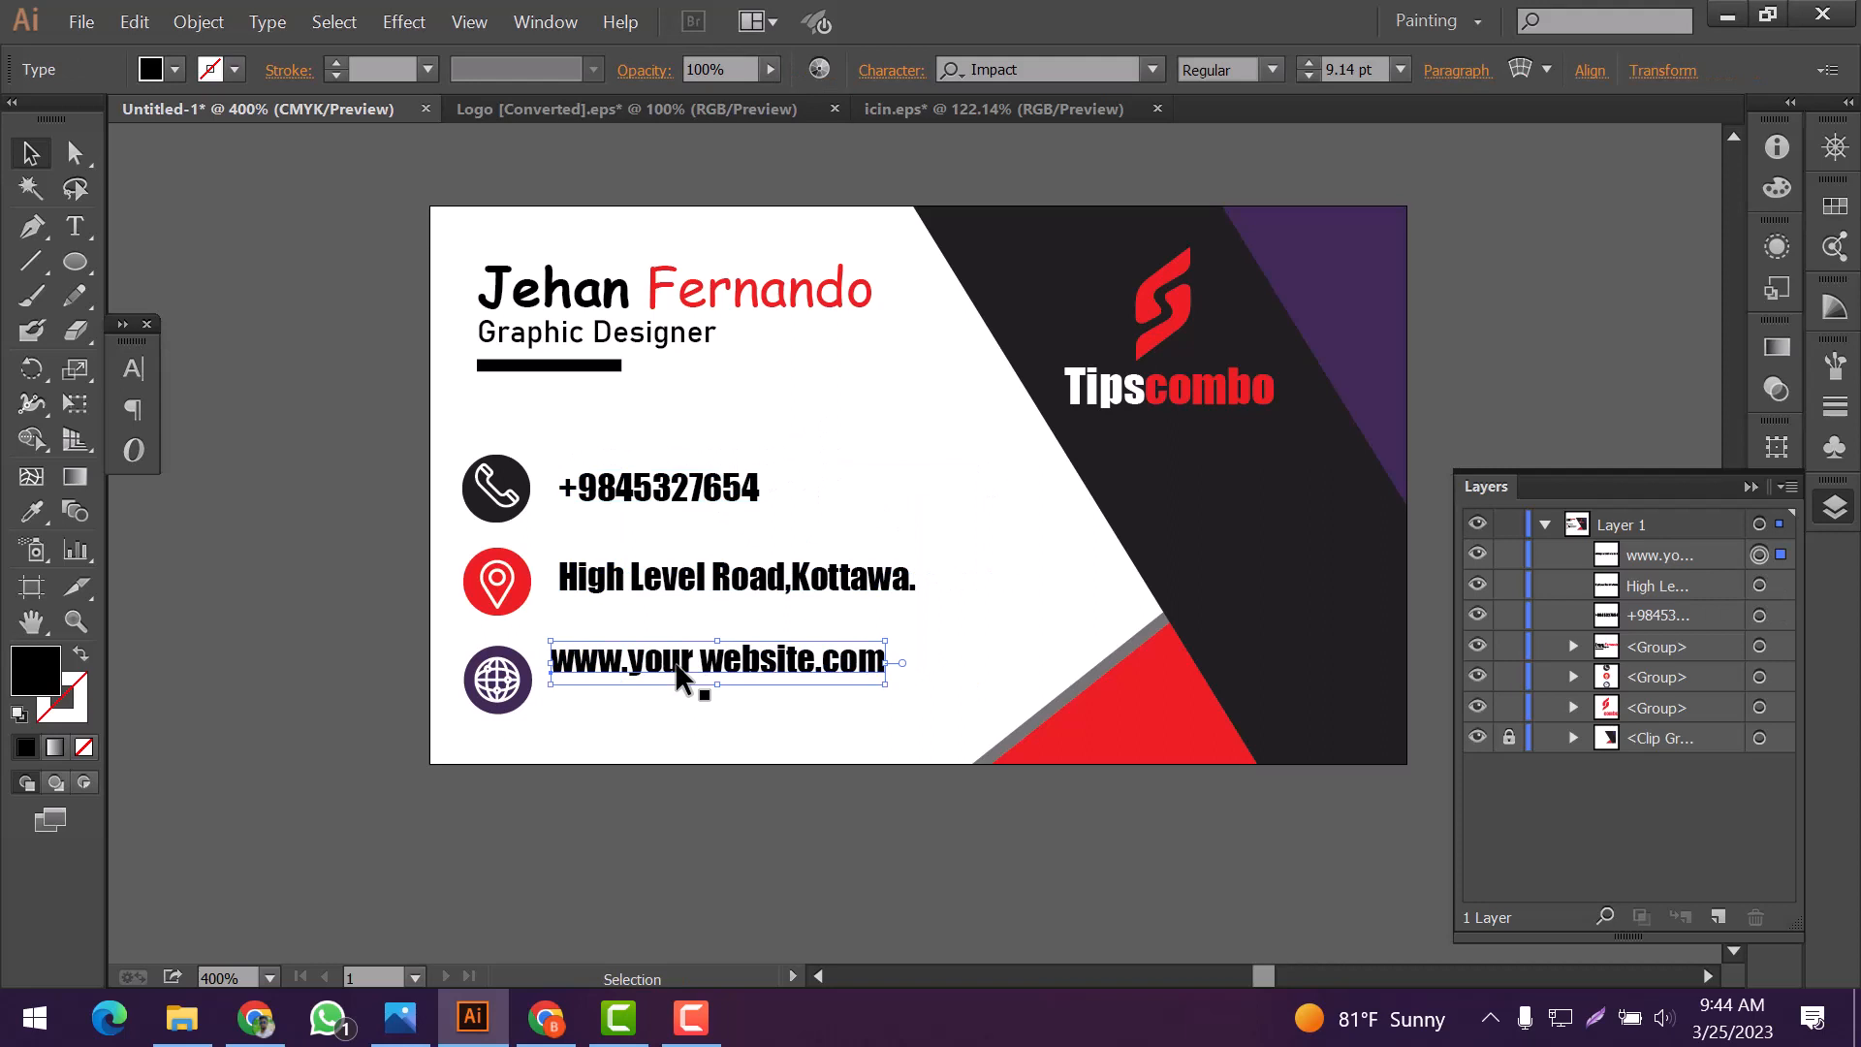
pyautogui.moveTo(675, 674); pyautogui.dragTo(676, 697)
pyautogui.click(700, 585)
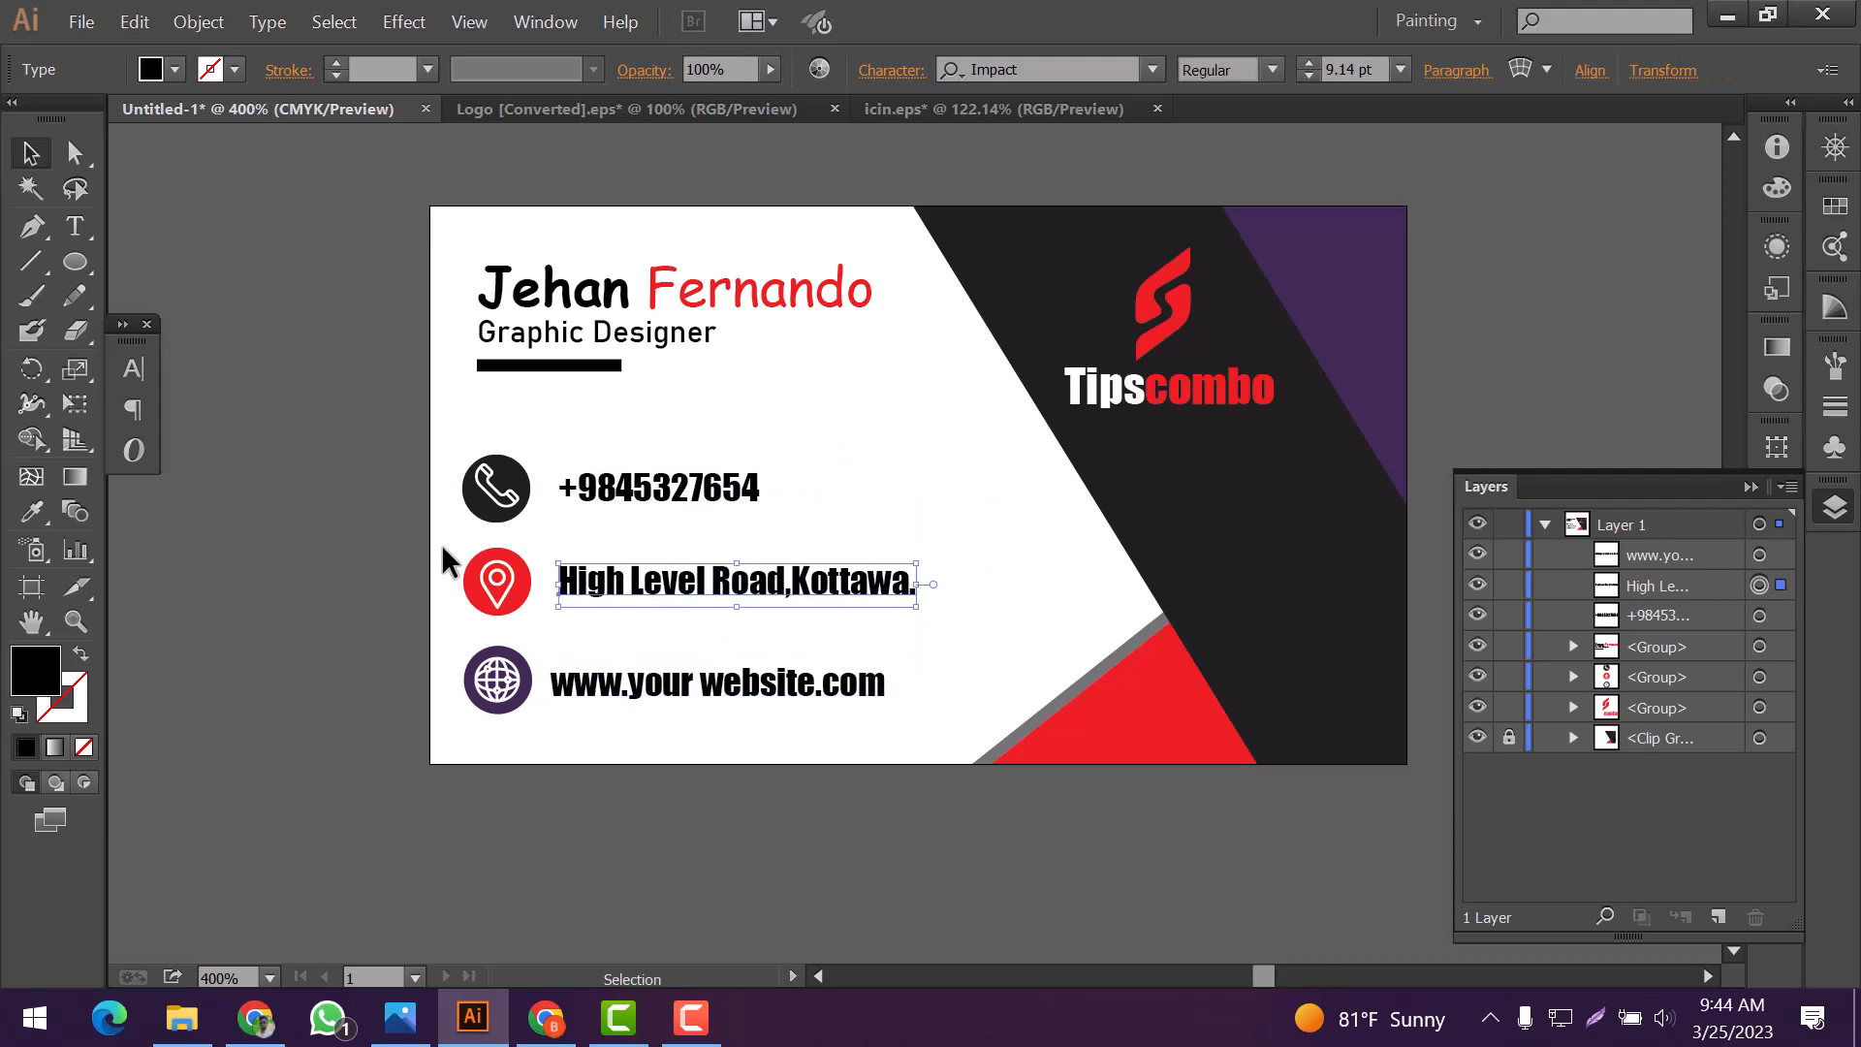
pyautogui.moveTo(443, 553); pyautogui.dragTo(774, 499)
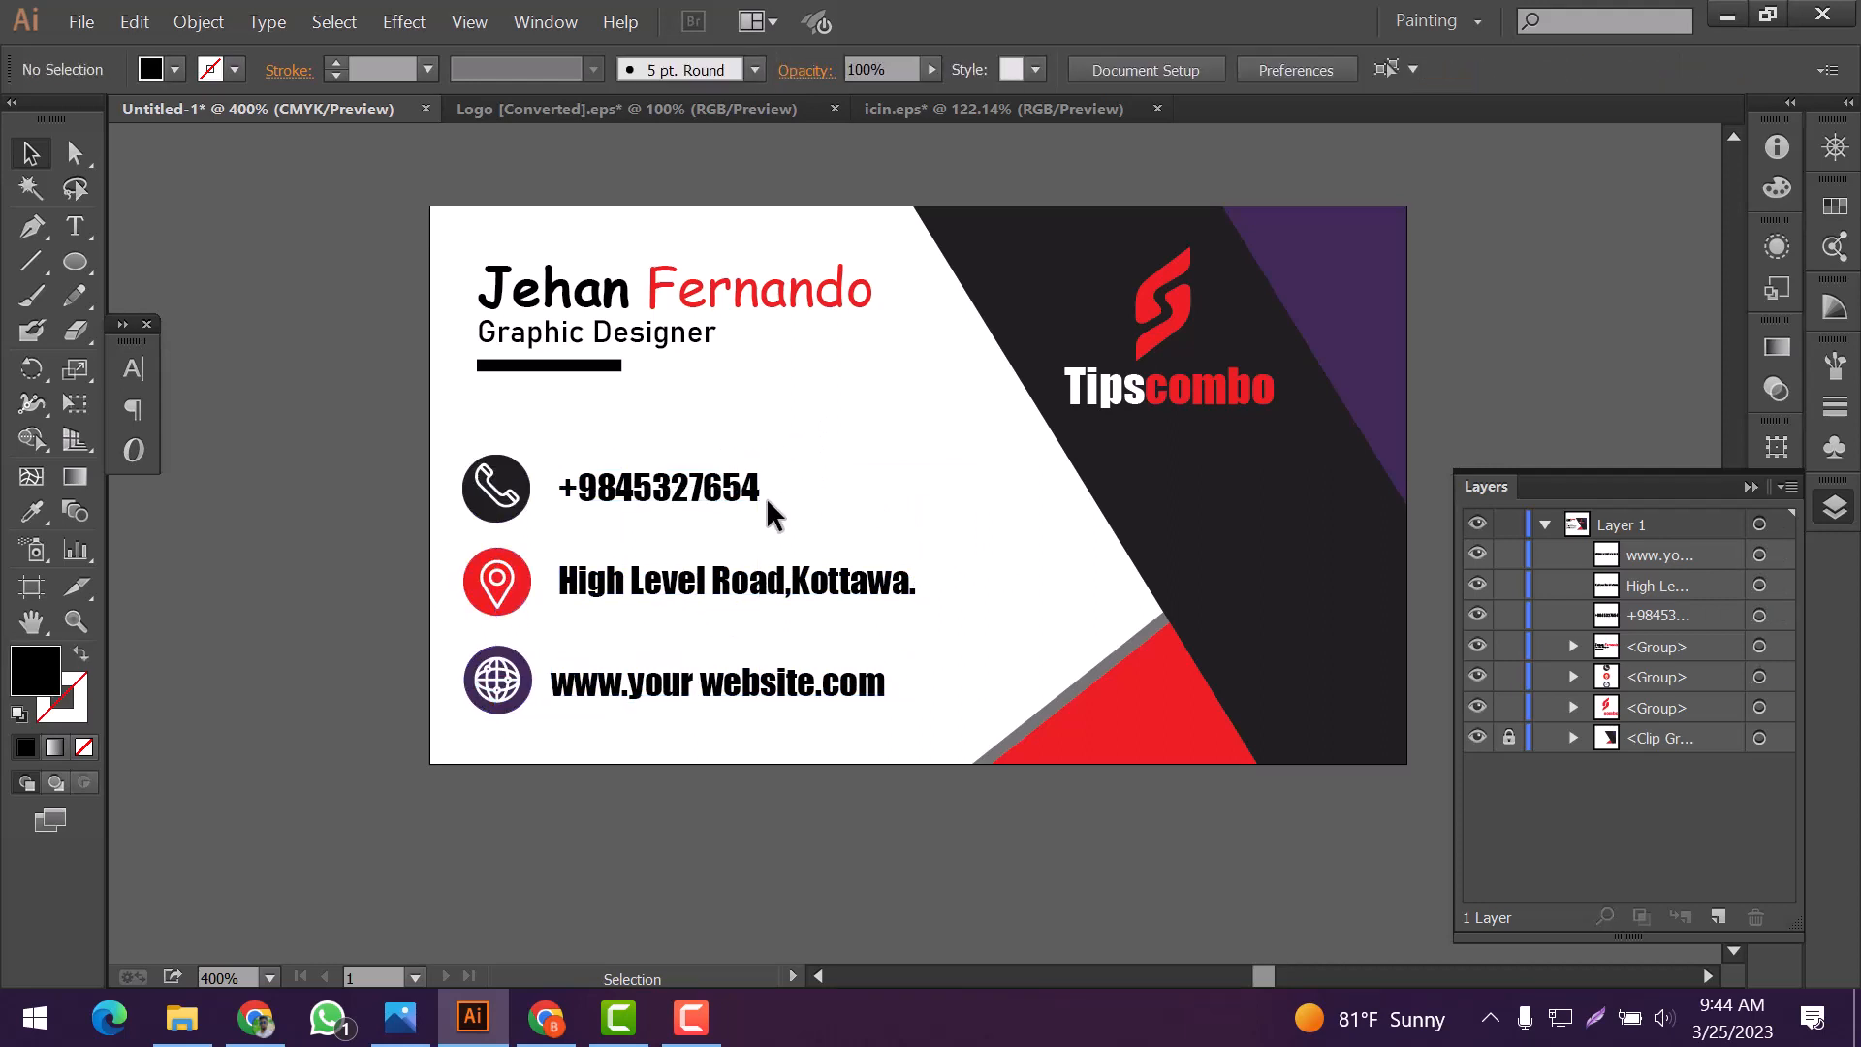
# Ungroup the contact icons and their circles
pyautogui.rightClick(496, 490)
pyautogui.click(591, 644)
pyautogui.click(471, 442)
pyautogui.moveTo(471, 439); pyautogui.dragTo(779, 519)
pyautogui.click(846, 542)
# Align the phone icon, its black circle and the phone number to their vertical centers
pyautogui.moveTo(529, 454); pyautogui.dragTo(779, 519)
pyautogui.rightClick(482, 490)
pyautogui.click(547, 611)
pyautogui.click(1821, 500)
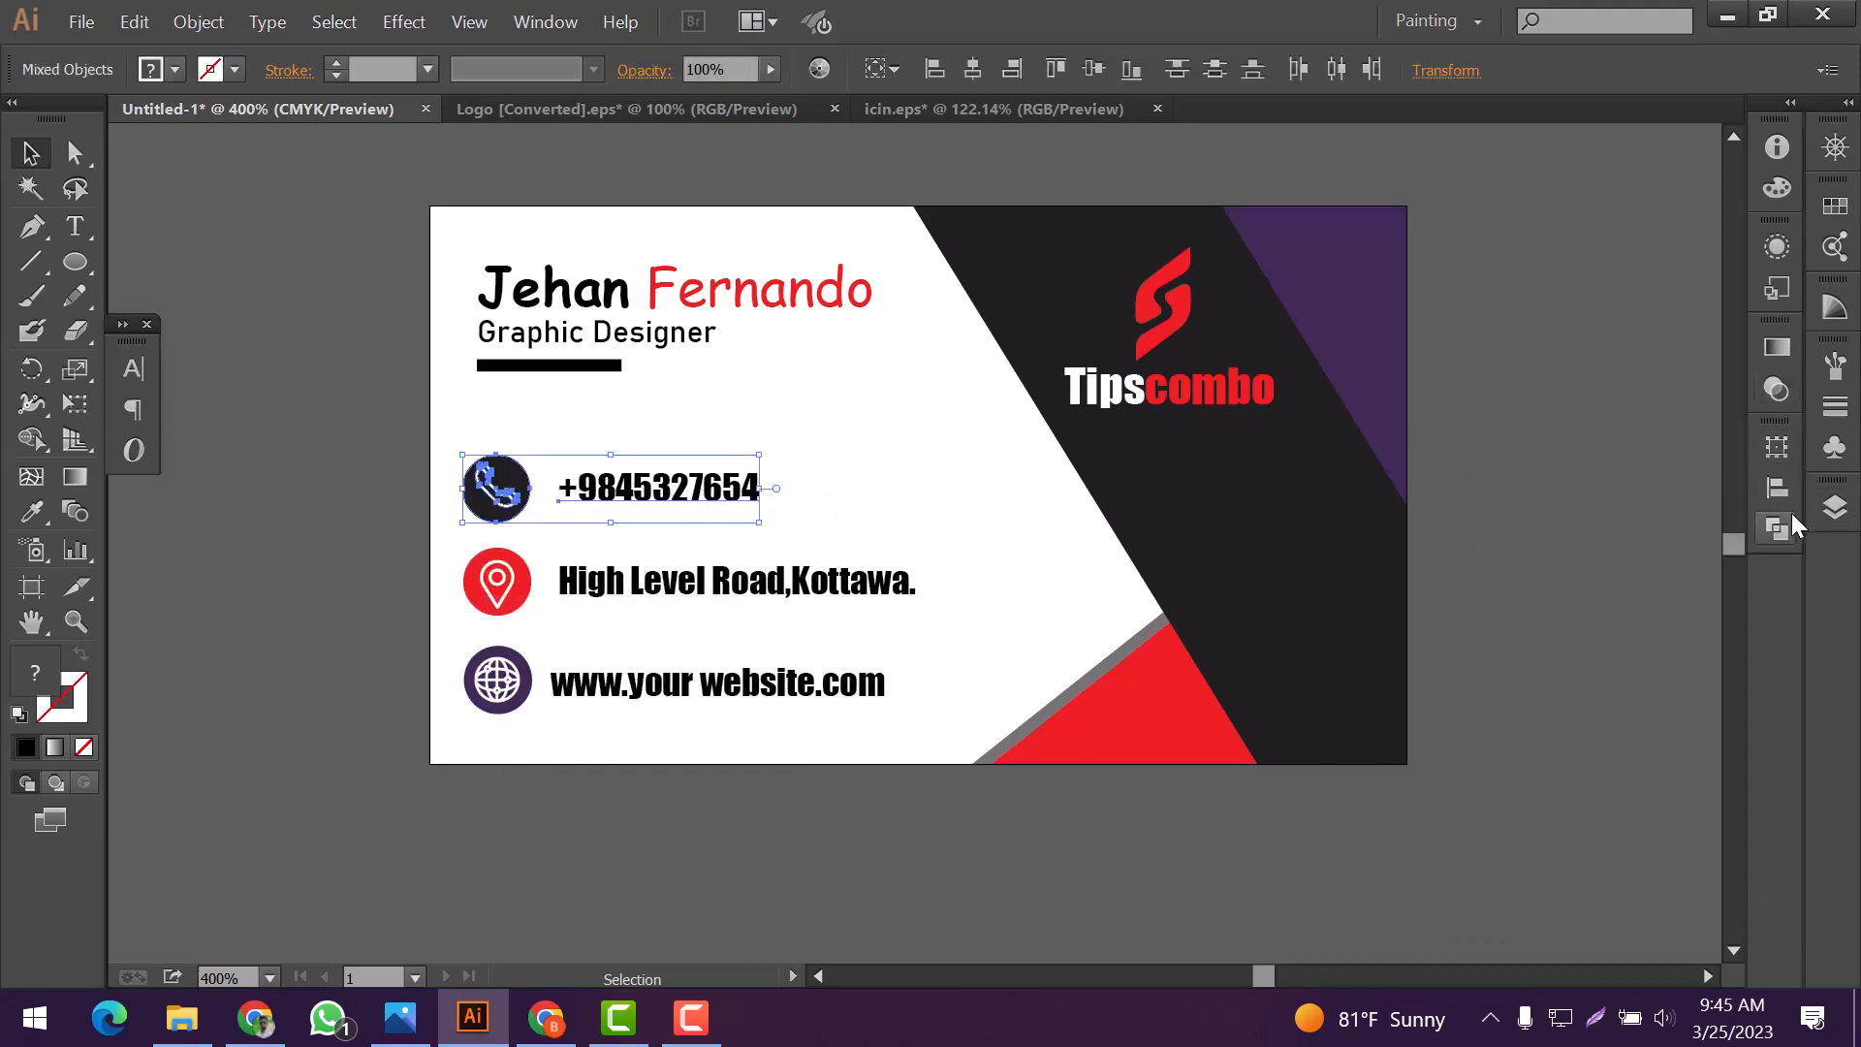
pyautogui.click(1778, 489)
pyautogui.click(1666, 496)
pyautogui.click(450, 546)
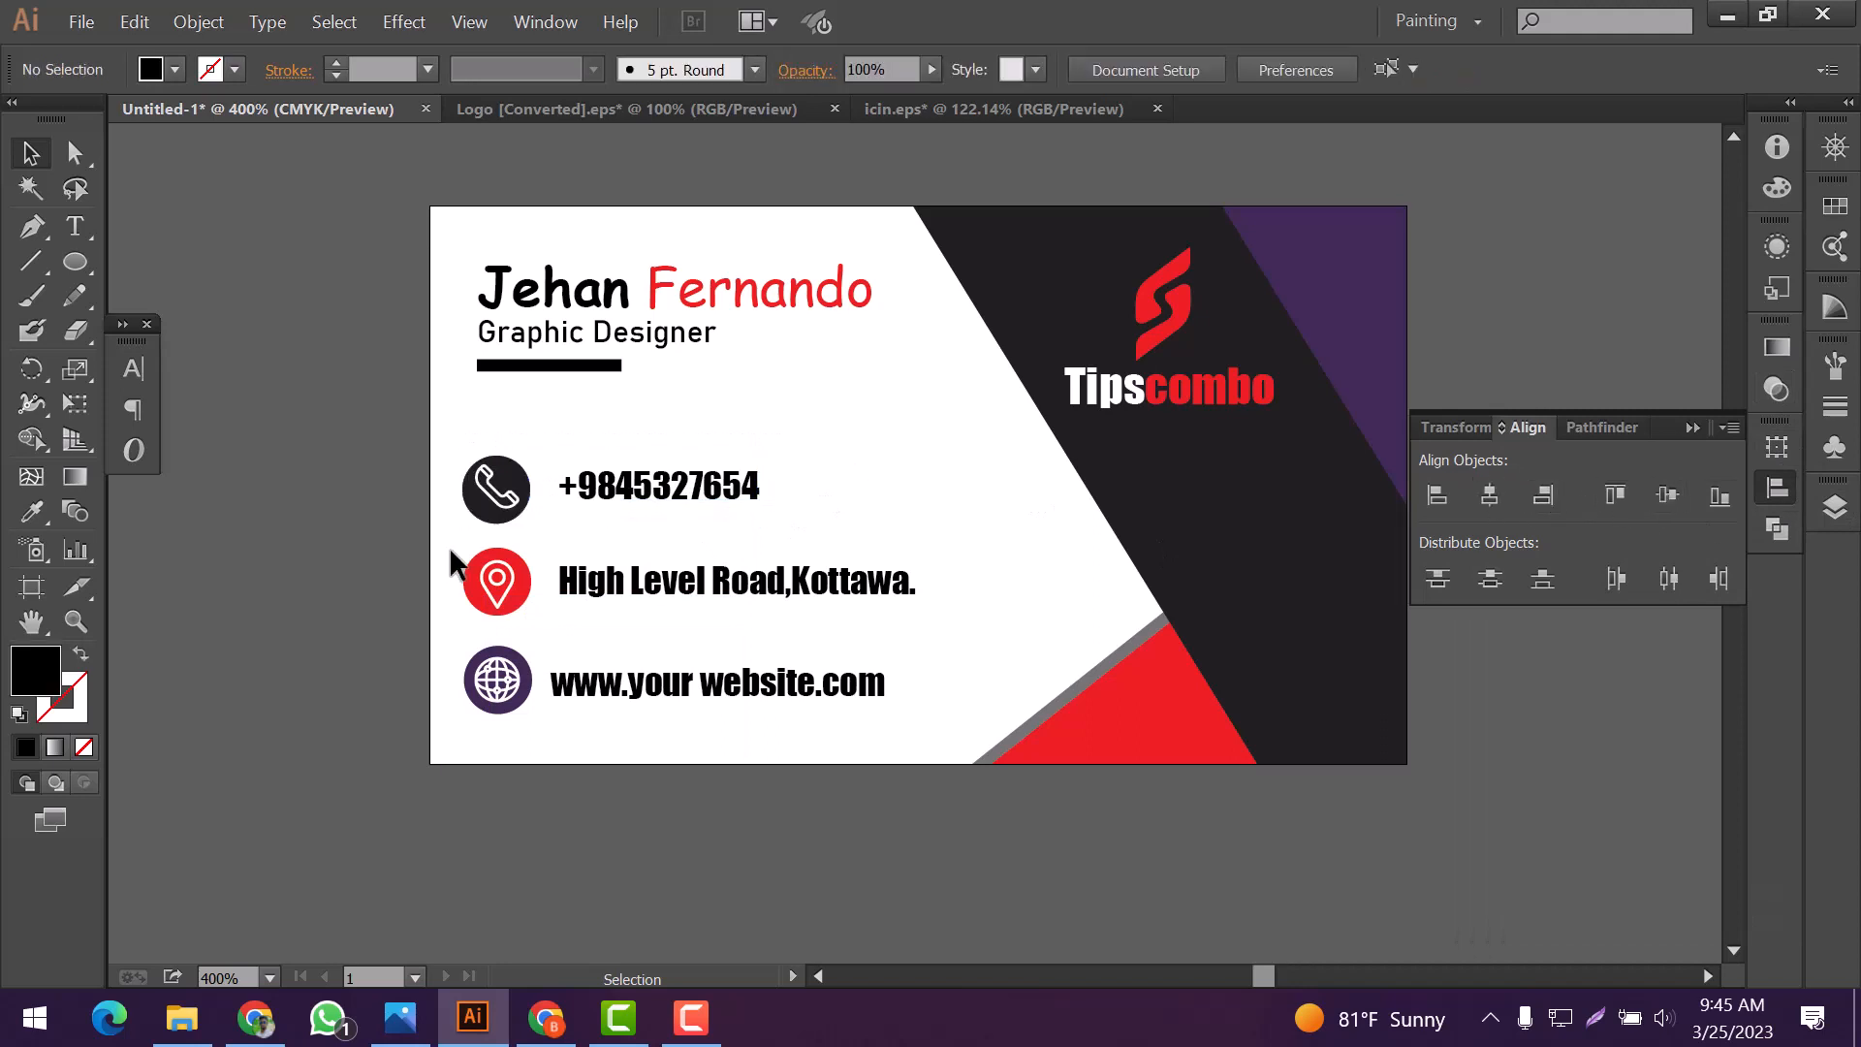
# Align the location icon, its red circle and the address line to their vertical centers
pyautogui.rightClick(497, 580)
pyautogui.click(560, 689)
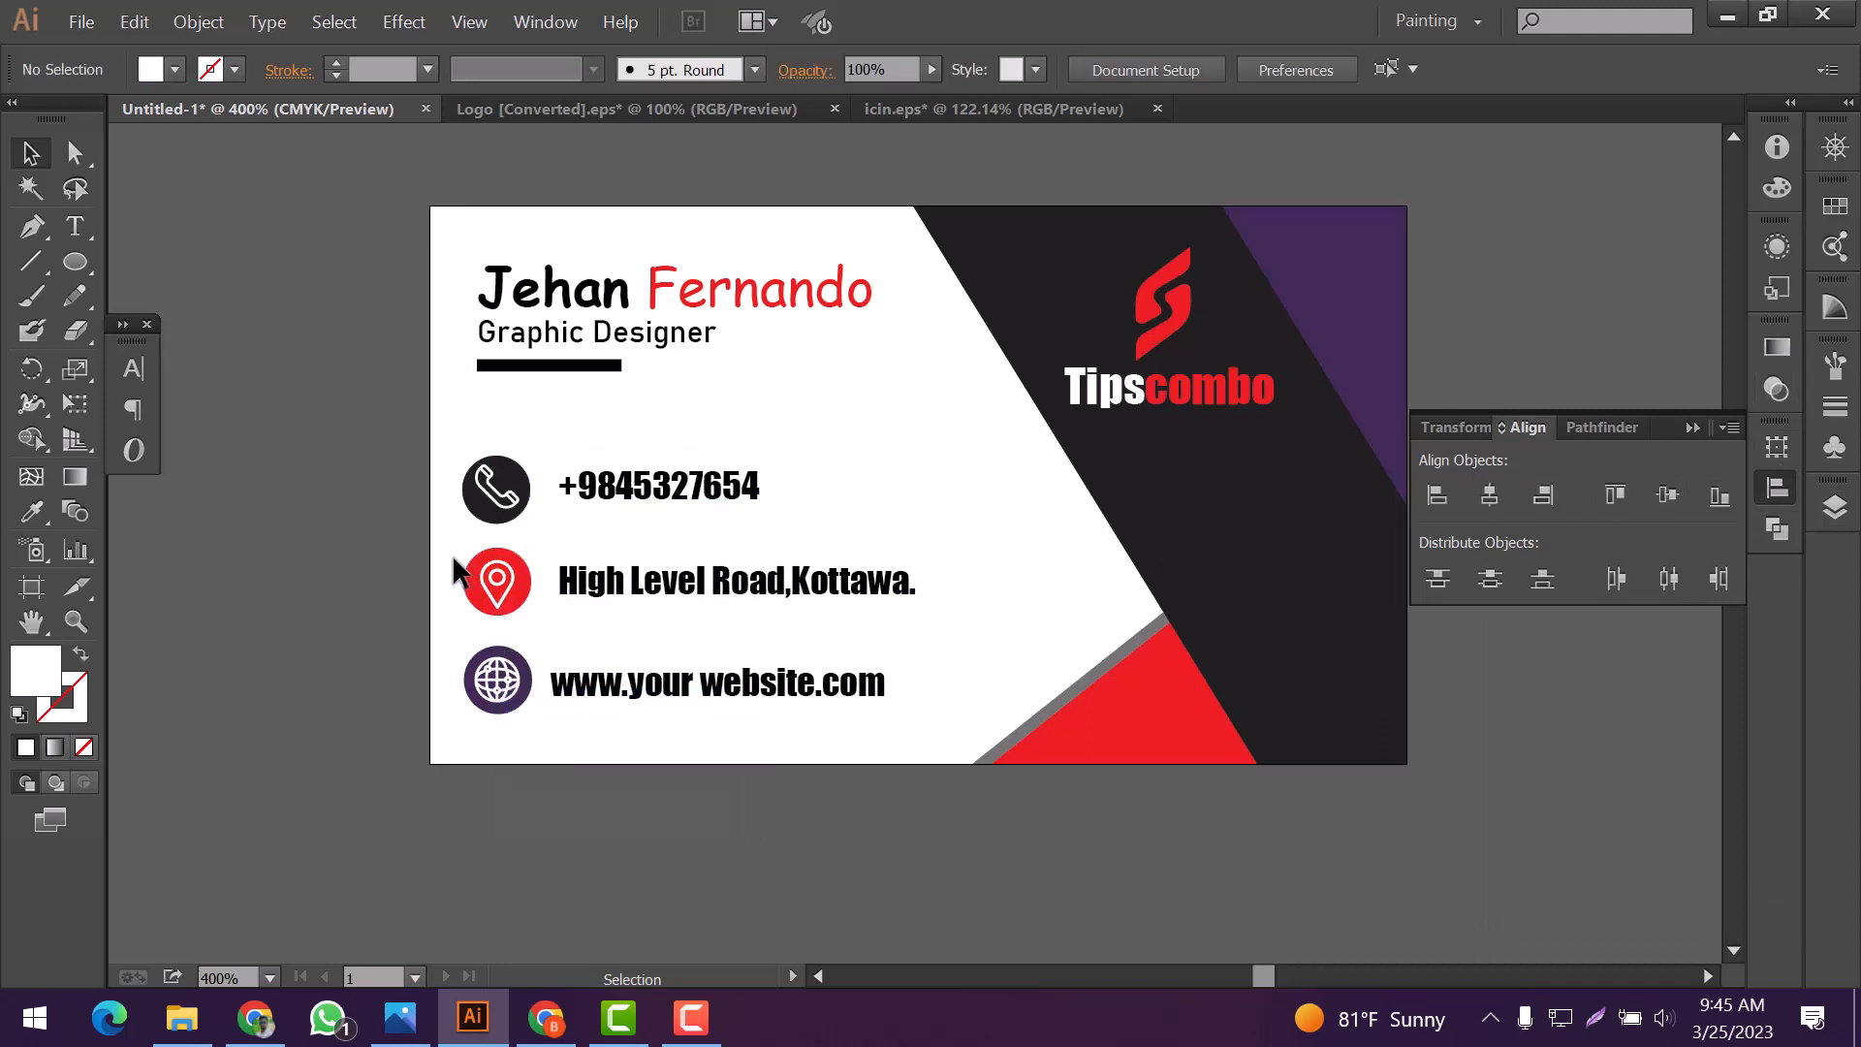
pyautogui.moveTo(452, 555); pyautogui.dragTo(931, 626)
pyautogui.click(1666, 495)
pyautogui.click(767, 714)
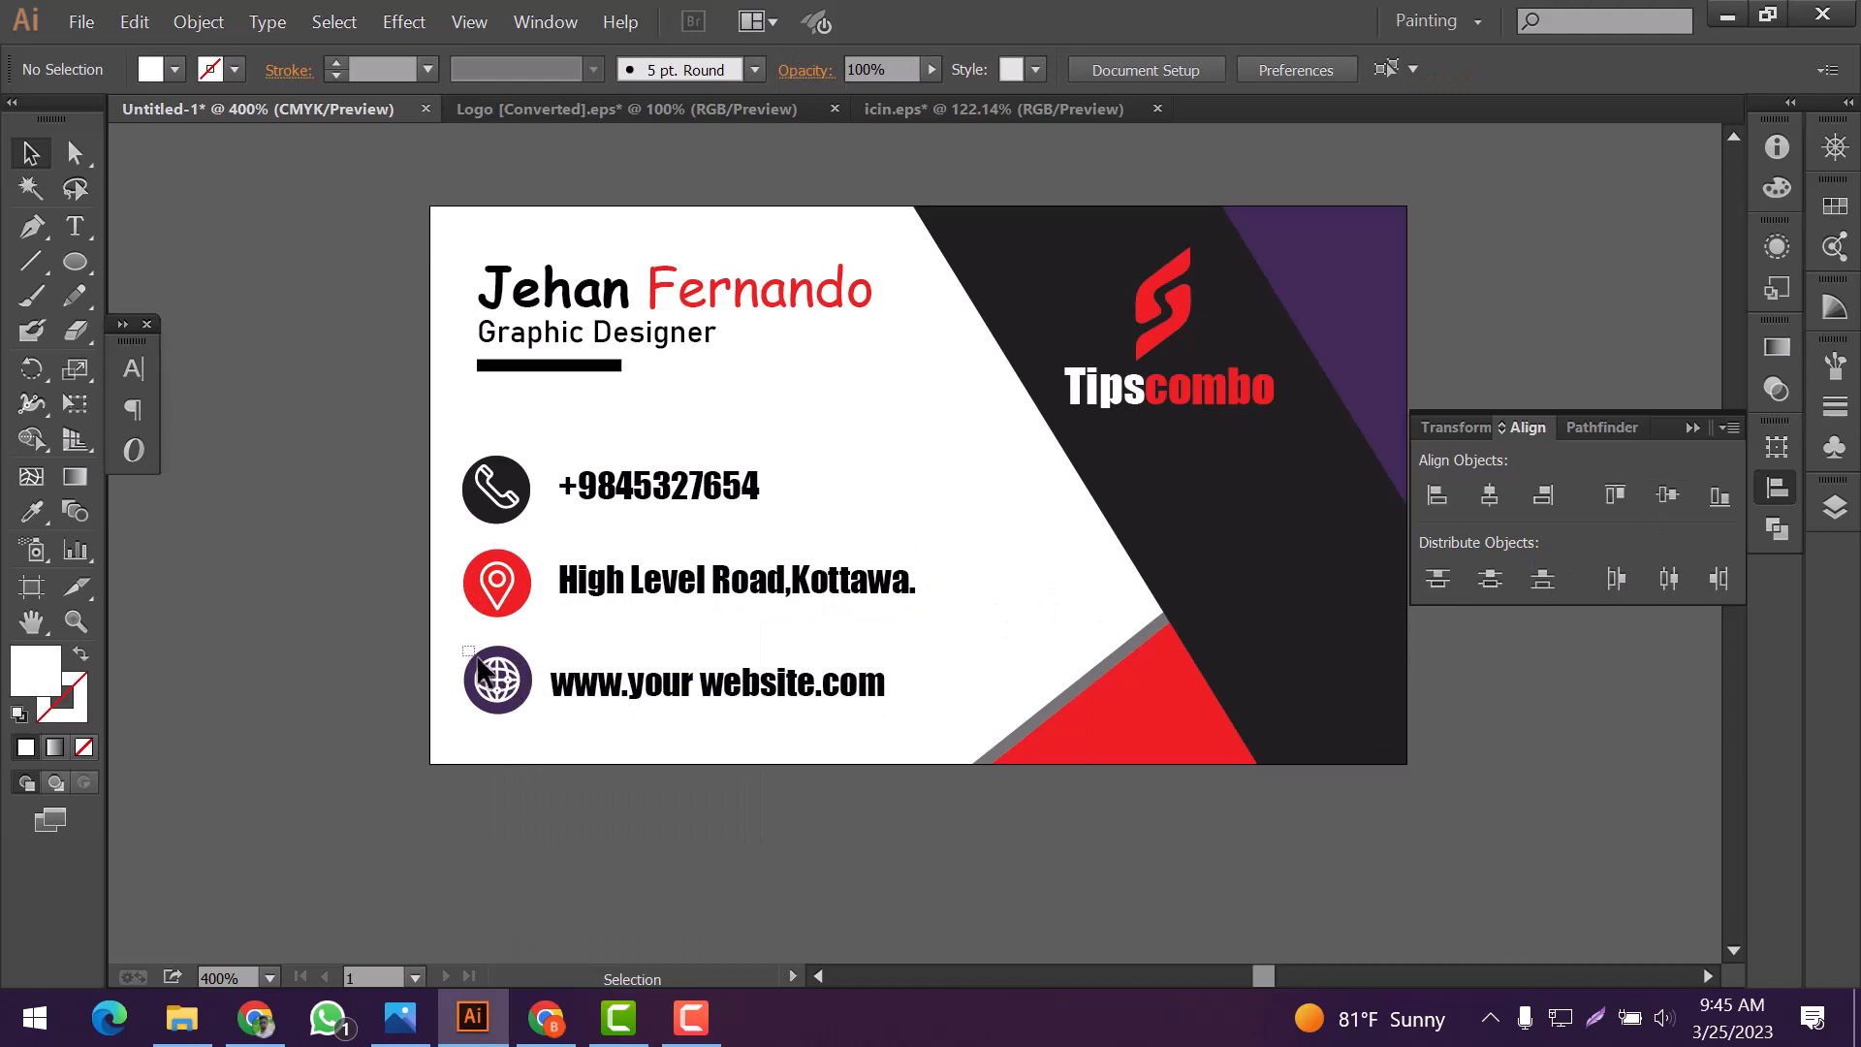
# Align the globe icon, its purple circle and the website line to their vertical centers
pyautogui.moveTo(478, 667); pyautogui.dragTo(897, 725)
pyautogui.rightClick(540, 685)
pyautogui.click(581, 806)
pyautogui.click(1666, 496)
pyautogui.click(1013, 643)
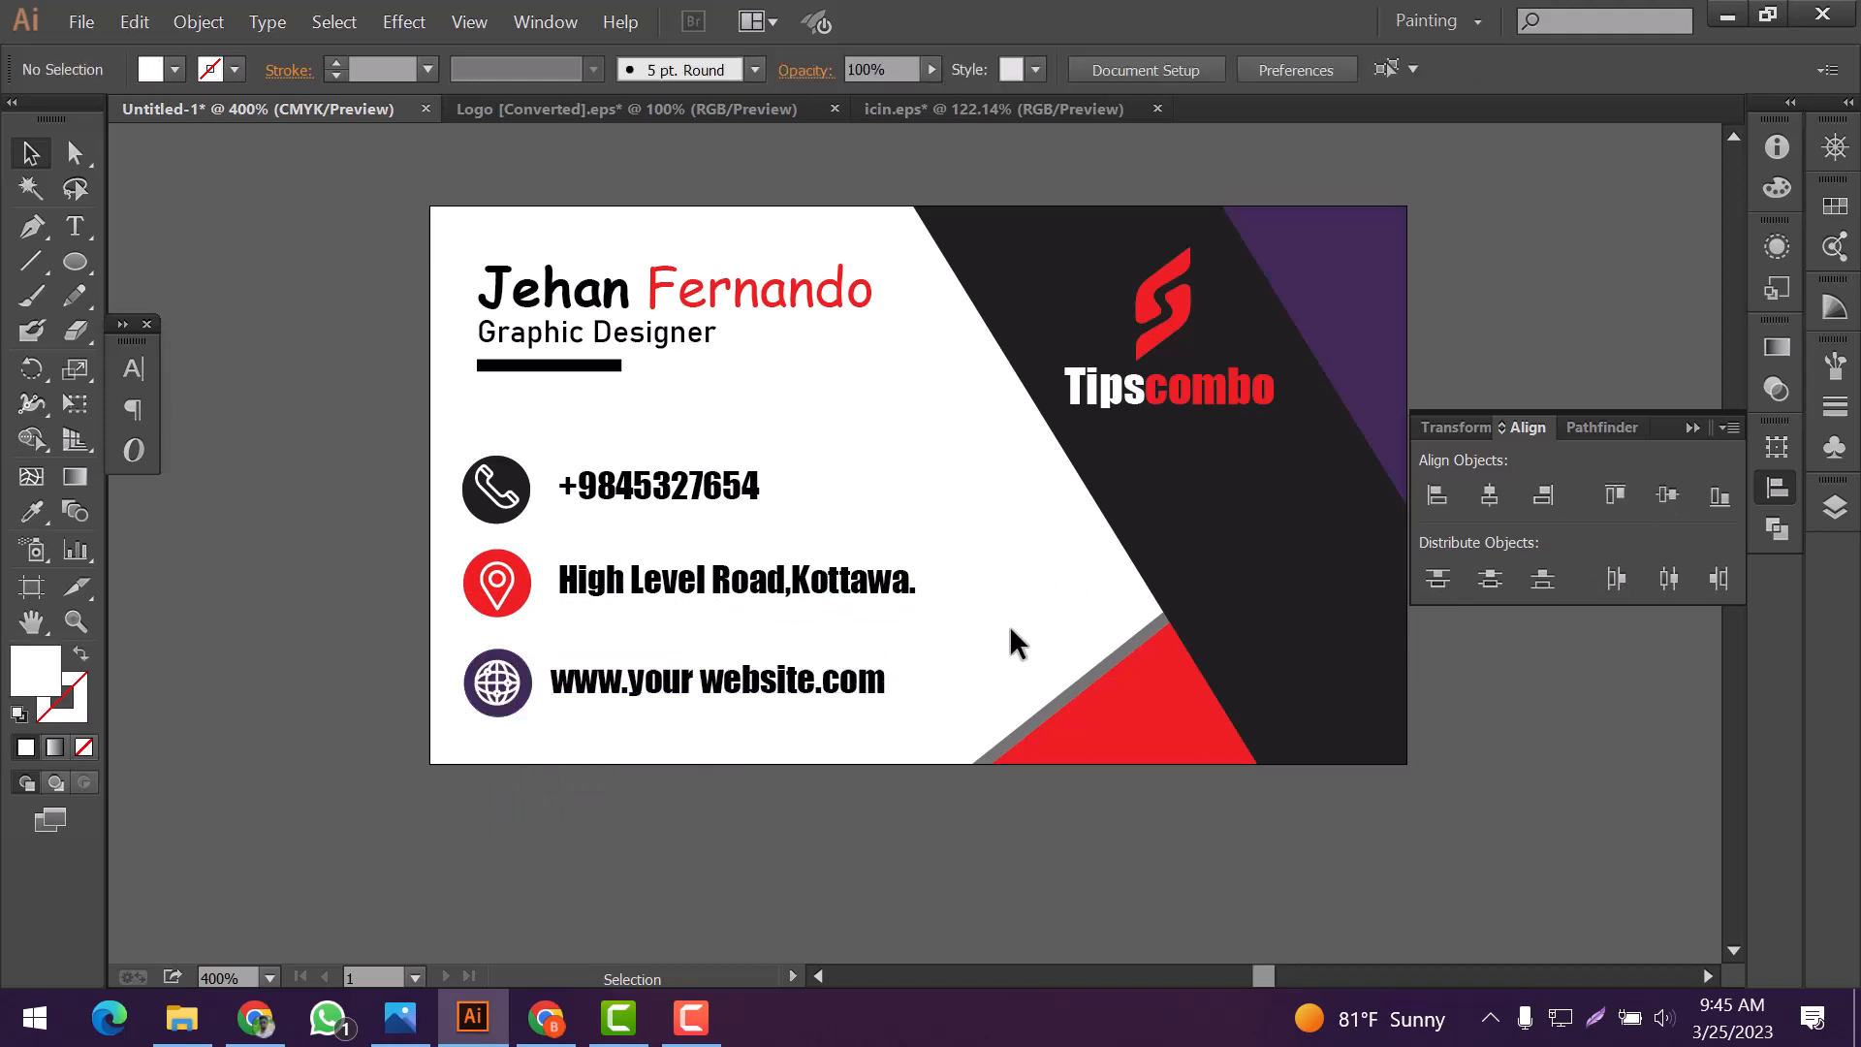
# Group all three contact rows, icons and text lines, into one object
pyautogui.moveTo(451, 446); pyautogui.dragTo(846, 765)
pyautogui.rightClick(758, 628)
pyautogui.click(838, 747)
pyautogui.click(1010, 573)
# Nudge the grouped contact rows slightly to the right so the icons line up under the name and job title
pyautogui.hotkey('ctrl', '-')
pyautogui.hotkey('ctrl', '+')
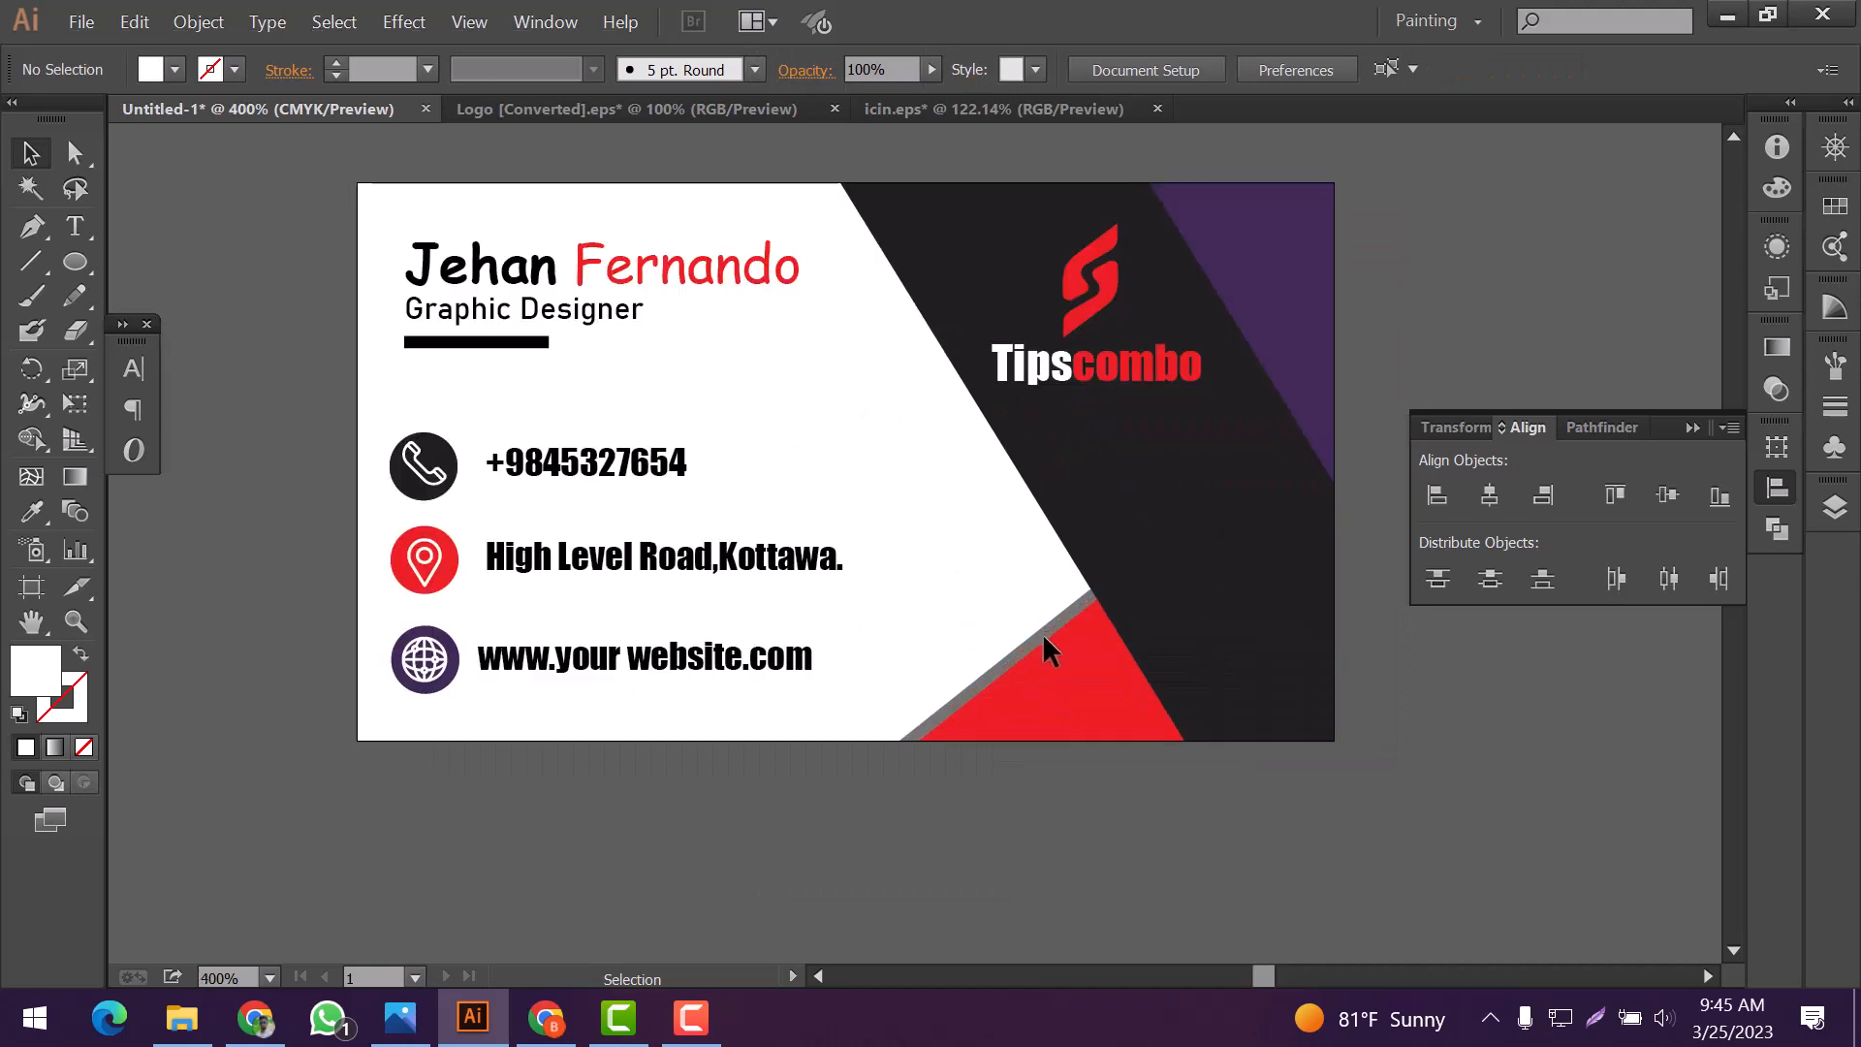
pyautogui.scroll(-2, 736, 645)
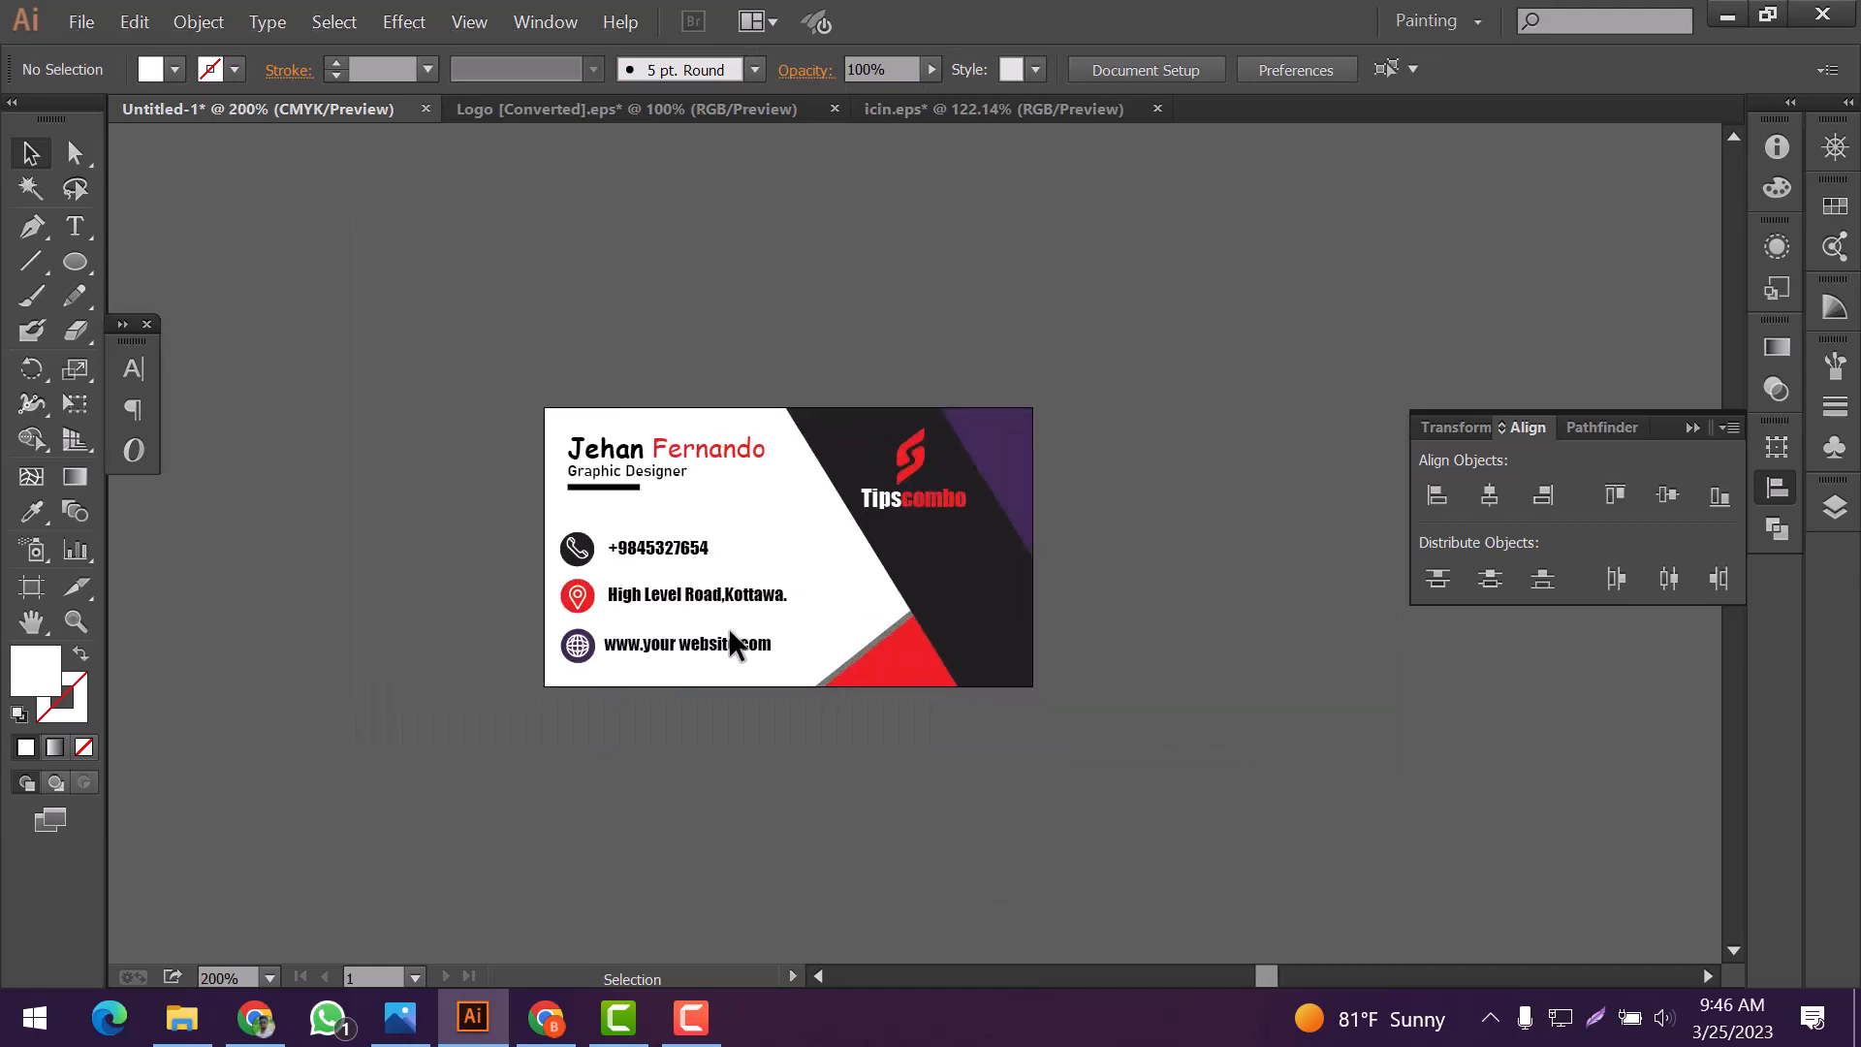
pyautogui.click(646, 574)
pyautogui.press('Right')
pyautogui.press('Right')
pyautogui.press('Right')
pyautogui.click(690, 783)
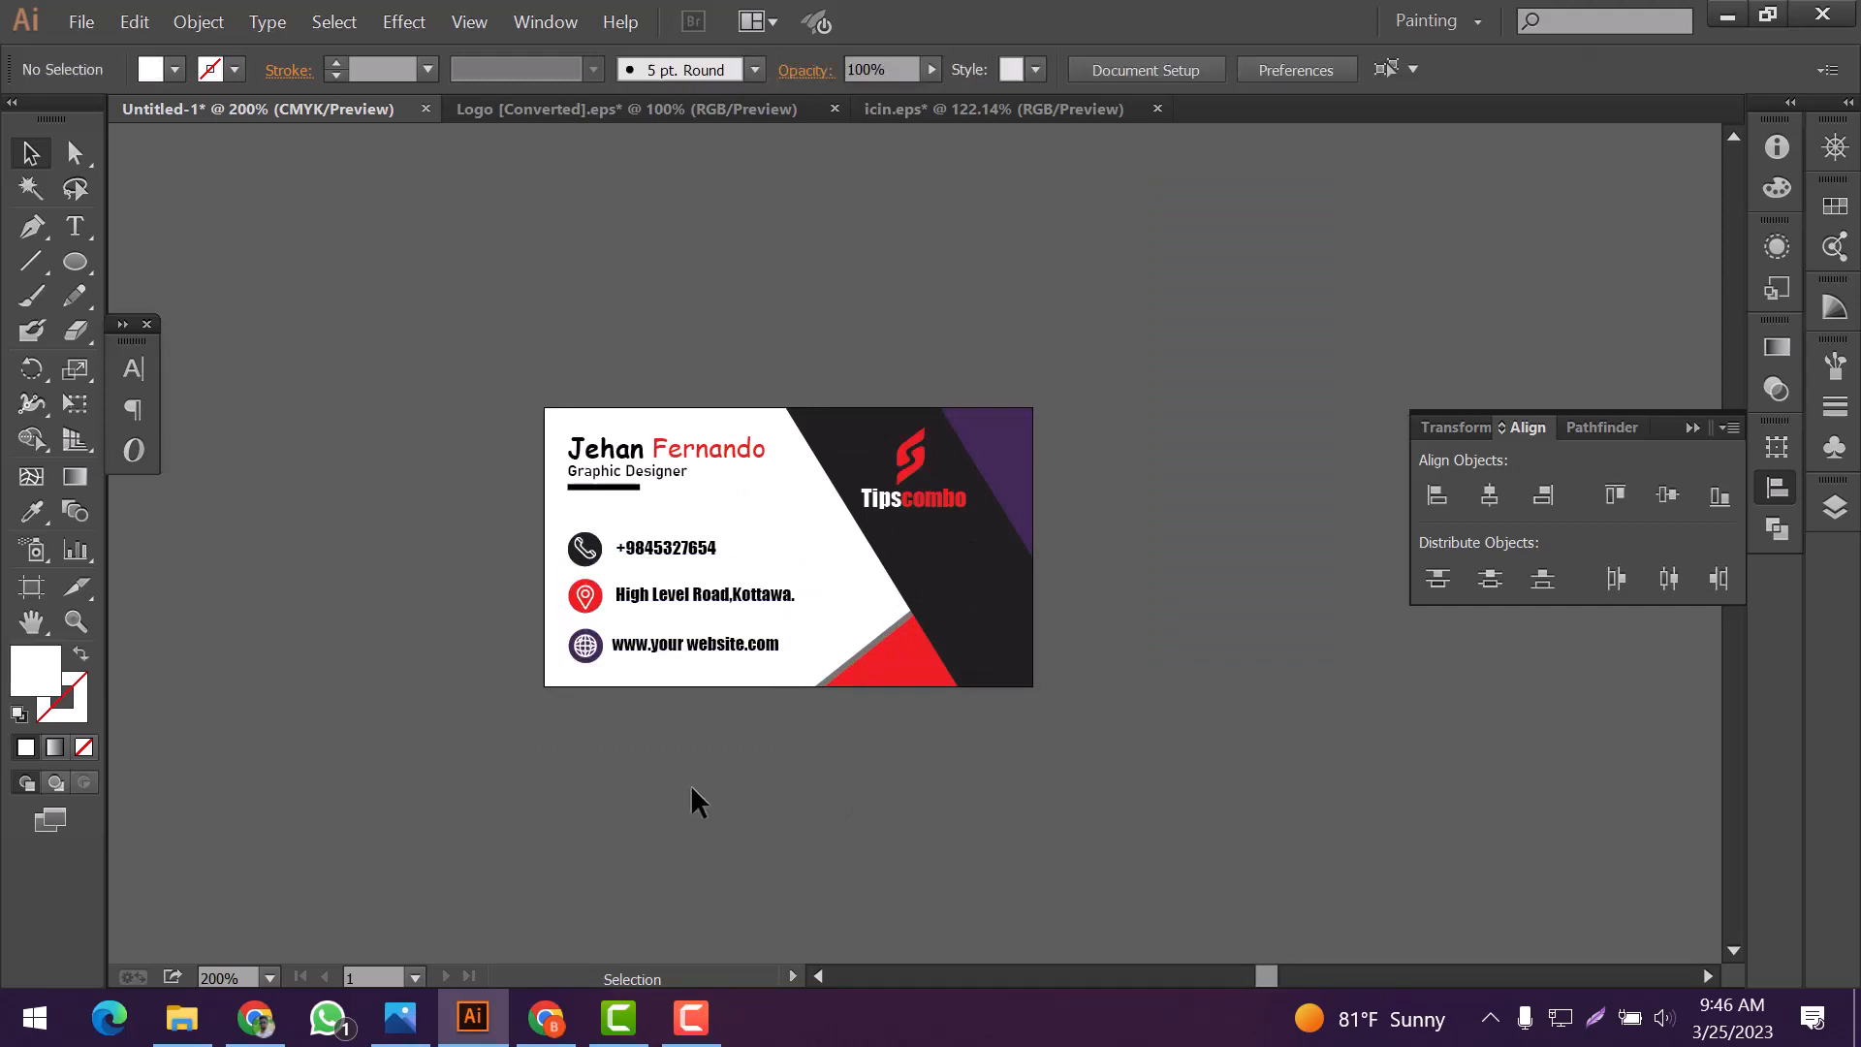
pyautogui.scroll(-1, 687, 775)
pyautogui.scroll(1, 686, 773)
pyautogui.scroll(-1, 687, 774)
pyautogui.scroll(3, 686, 773)
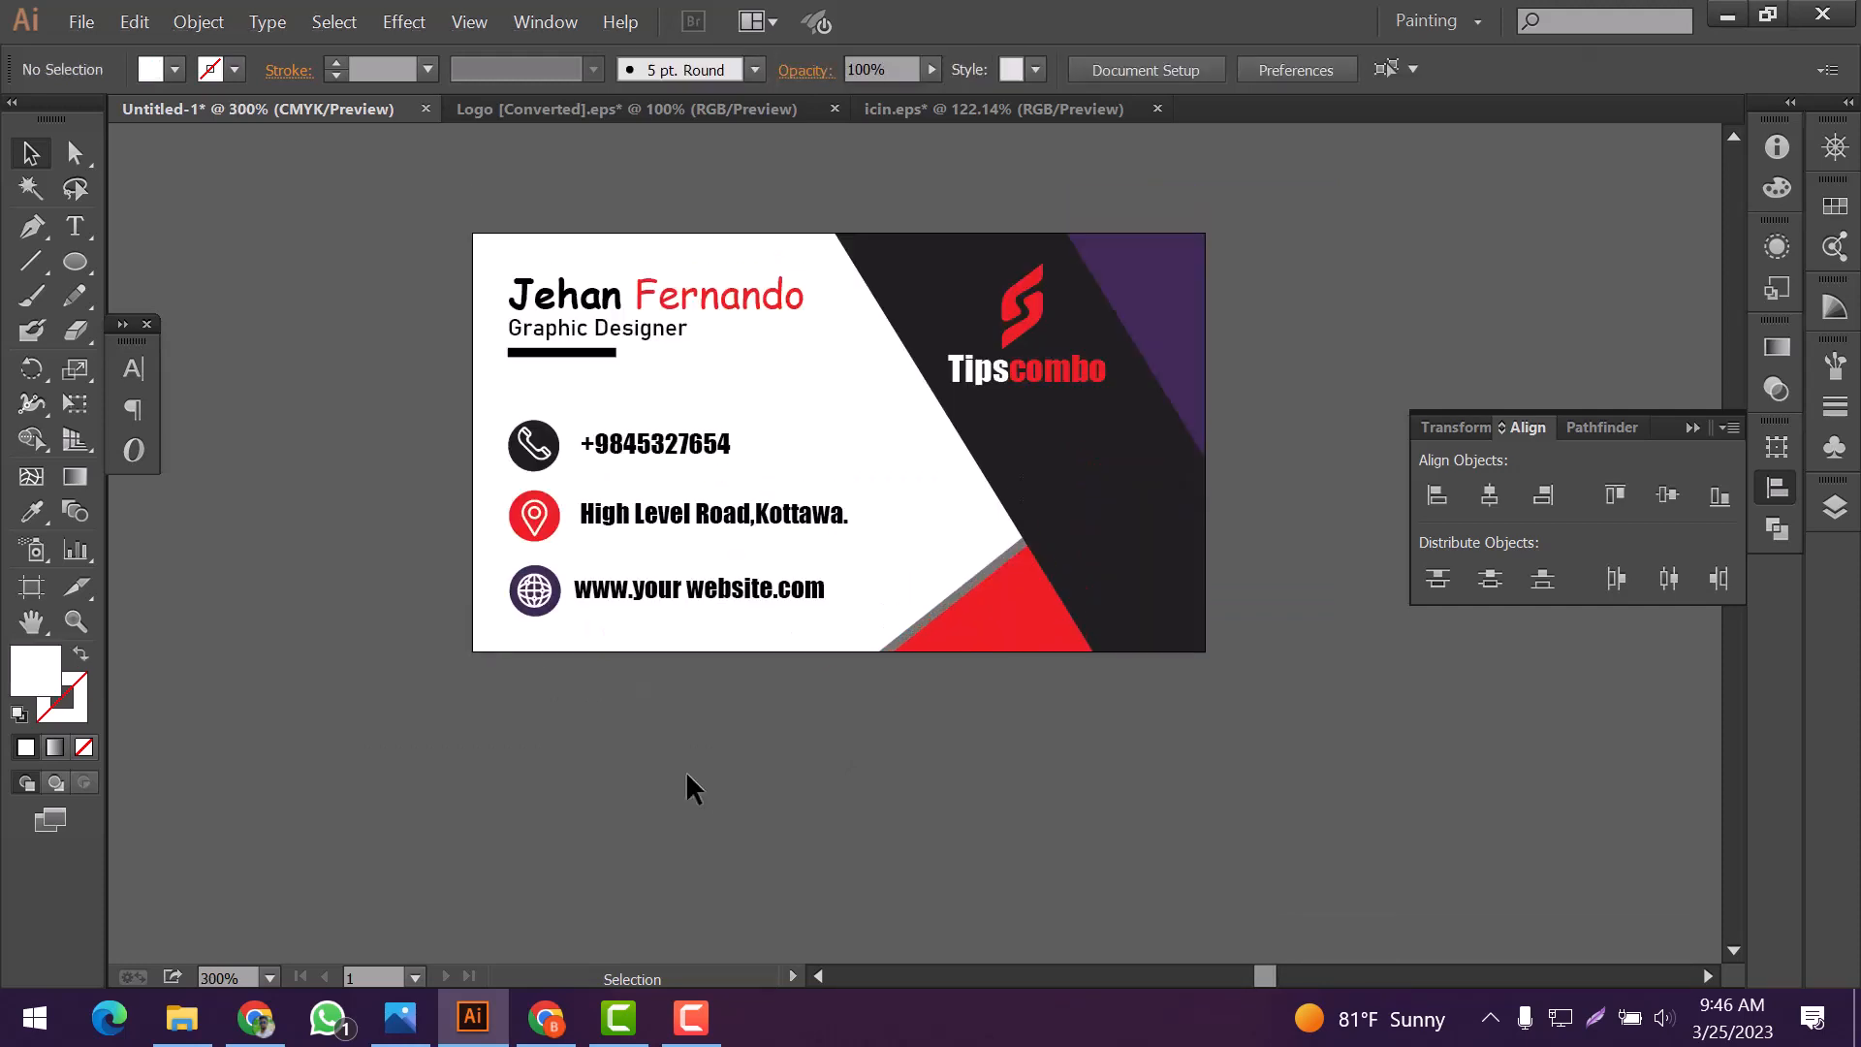
pyautogui.scroll(1, 686, 774)
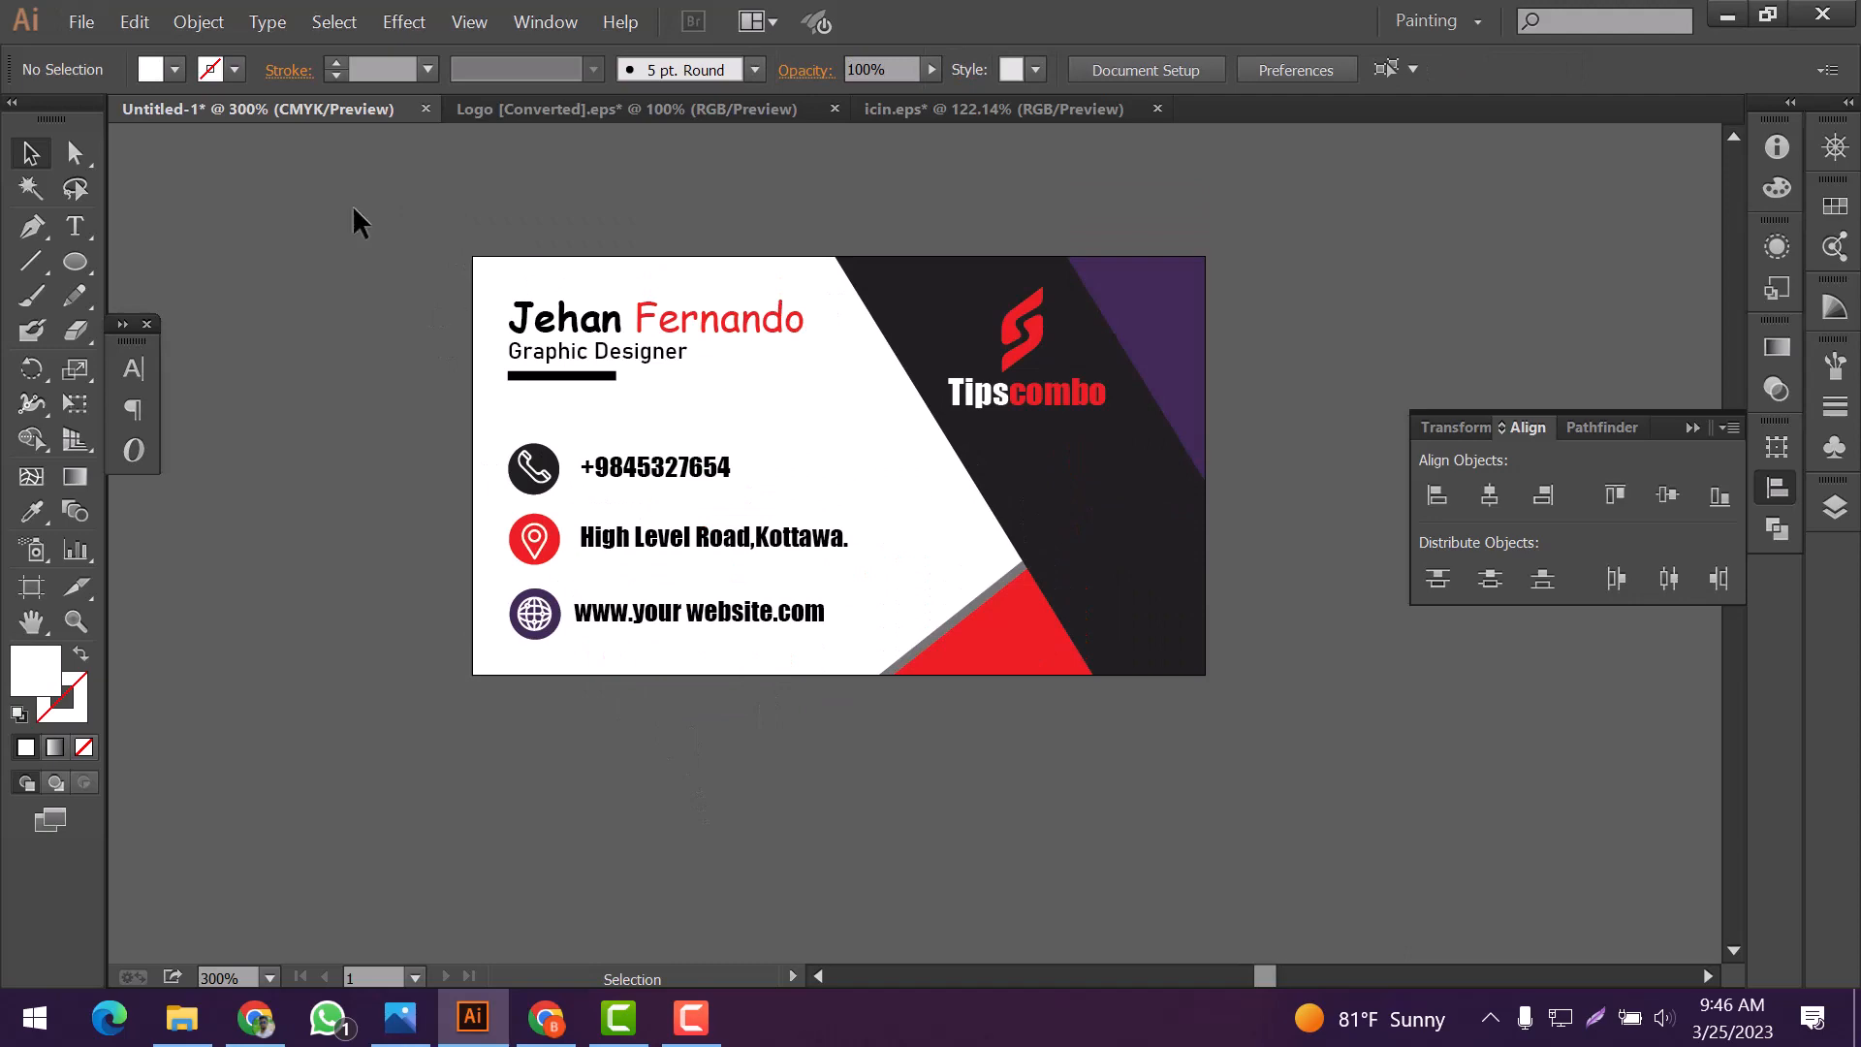